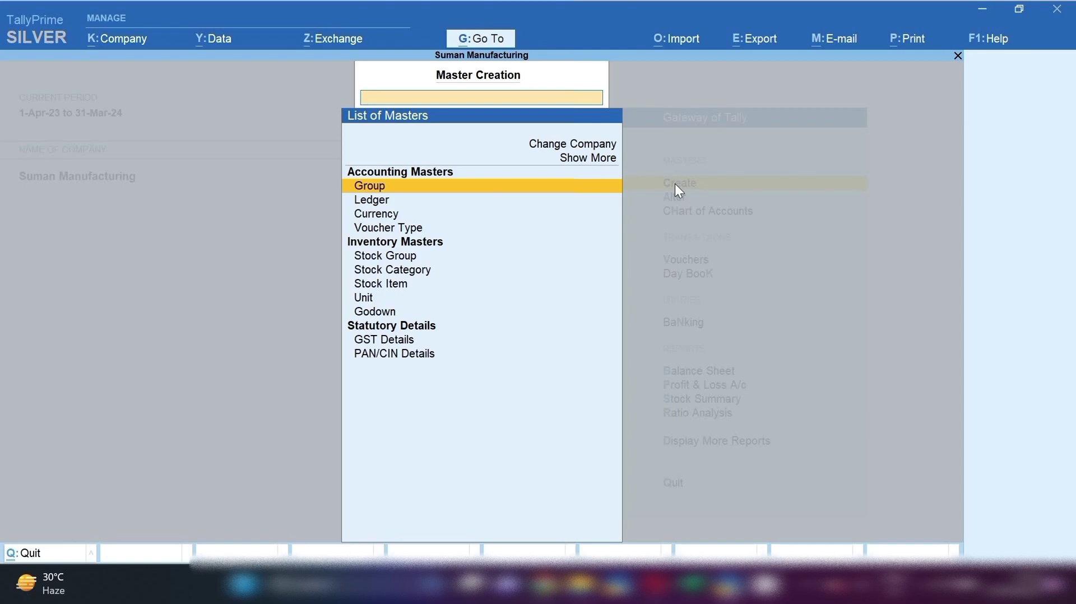
key(Down)
key(Return)
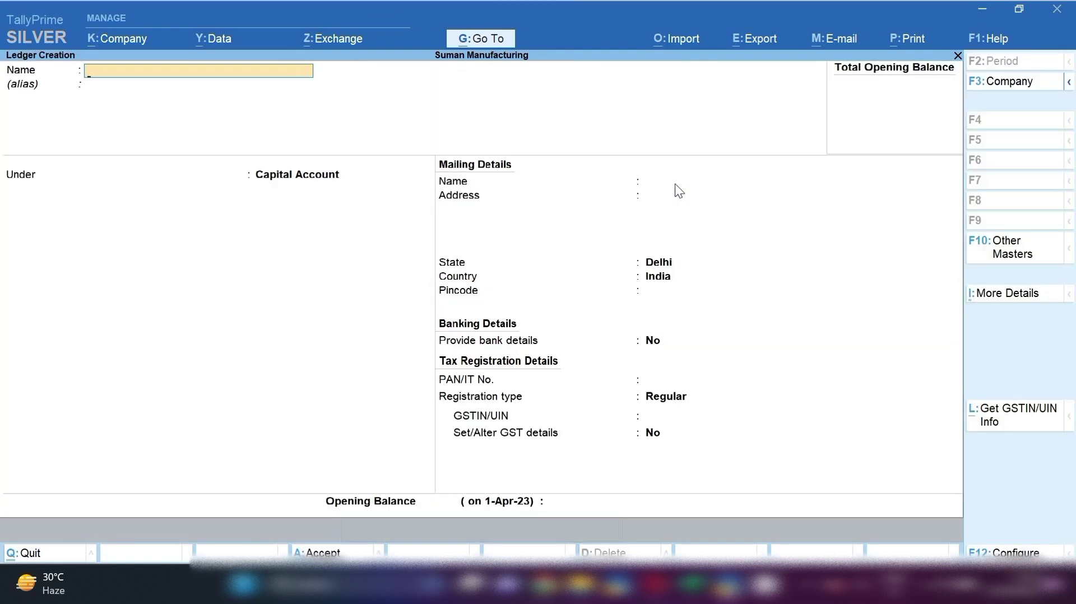
key(Escape)
key(y)
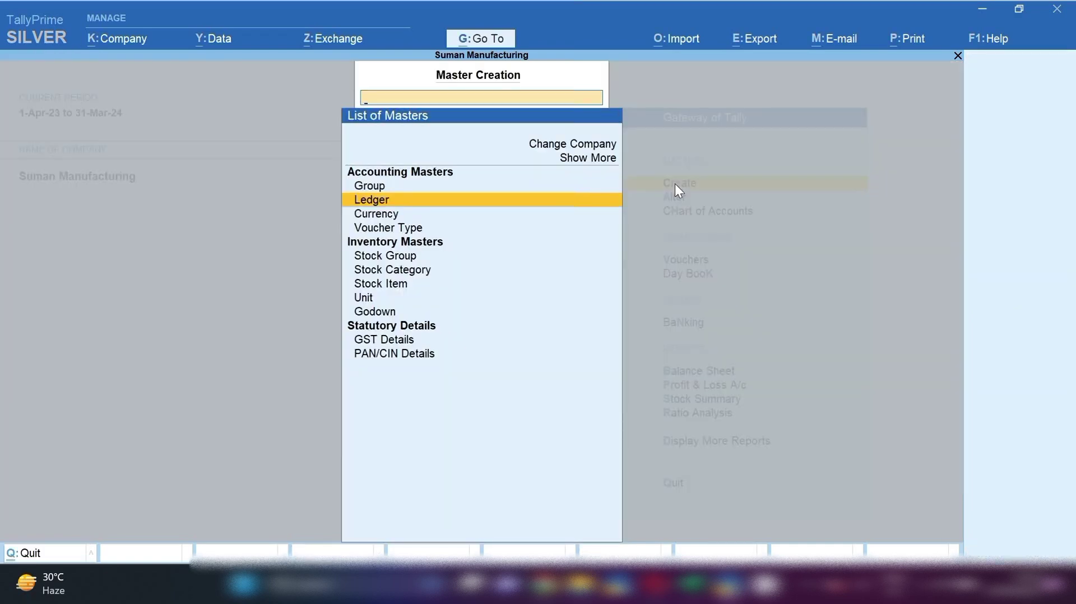
key(Escape)
Step: Open the Suman Trading Co. ledger for alteration
key(Down)
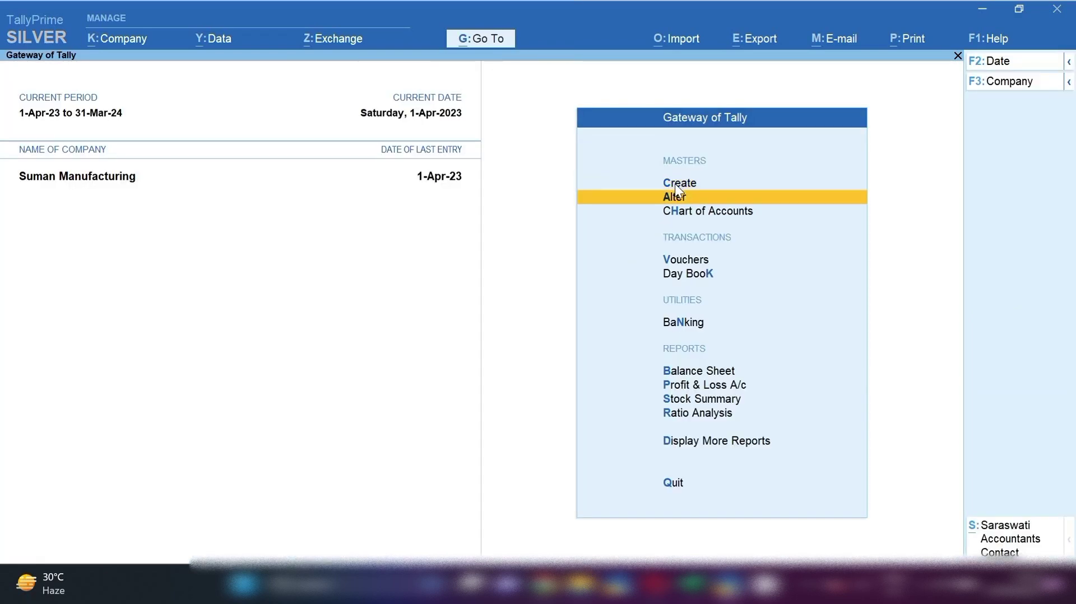
key(Return)
key(Down)
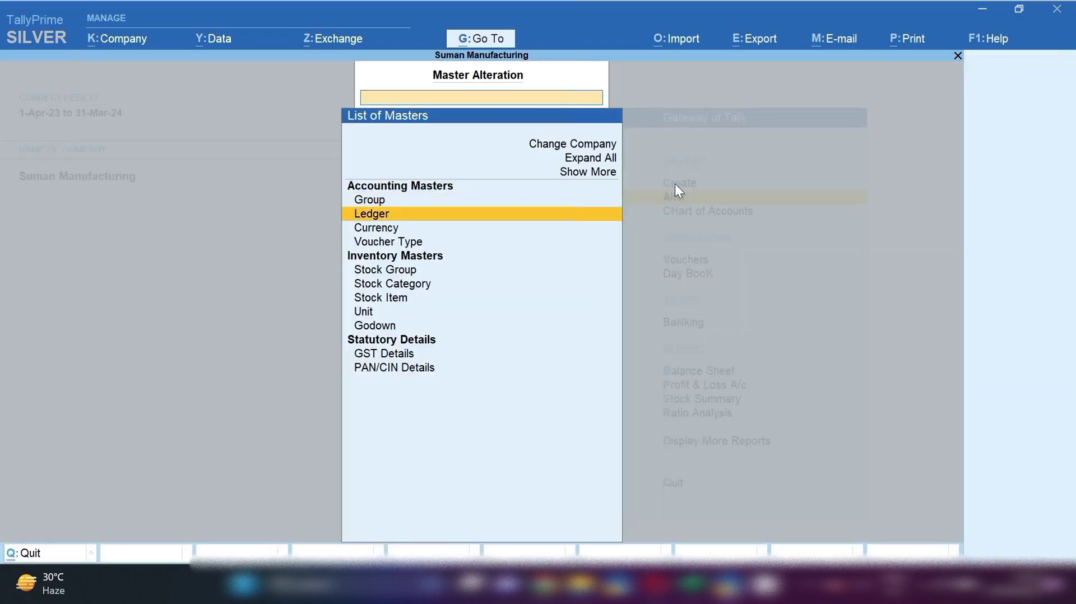
key(Return)
key(Down)
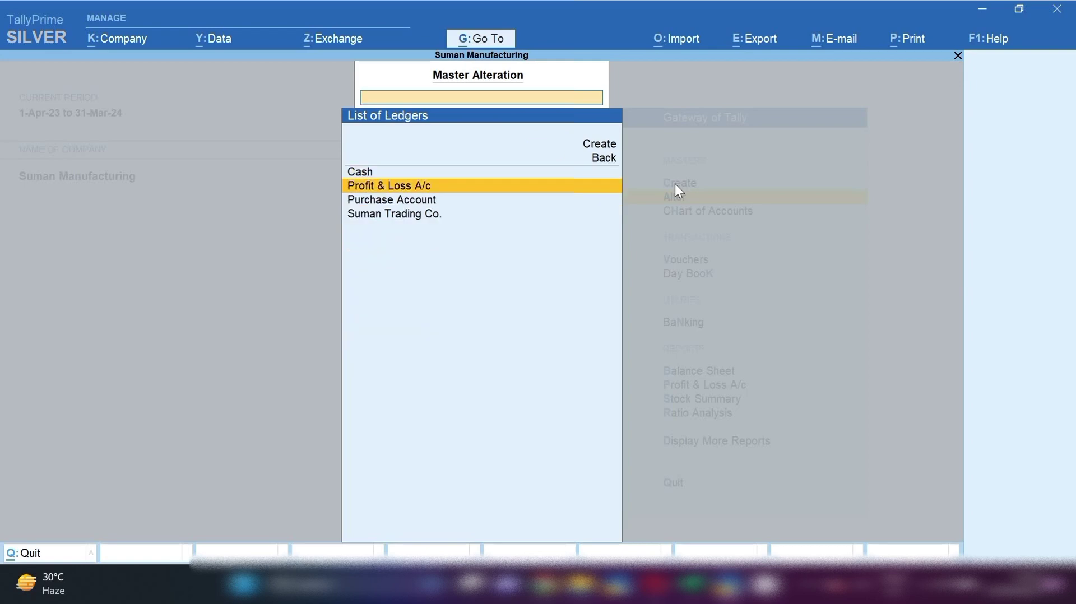
key(Down)
key(Down)
key(Return)
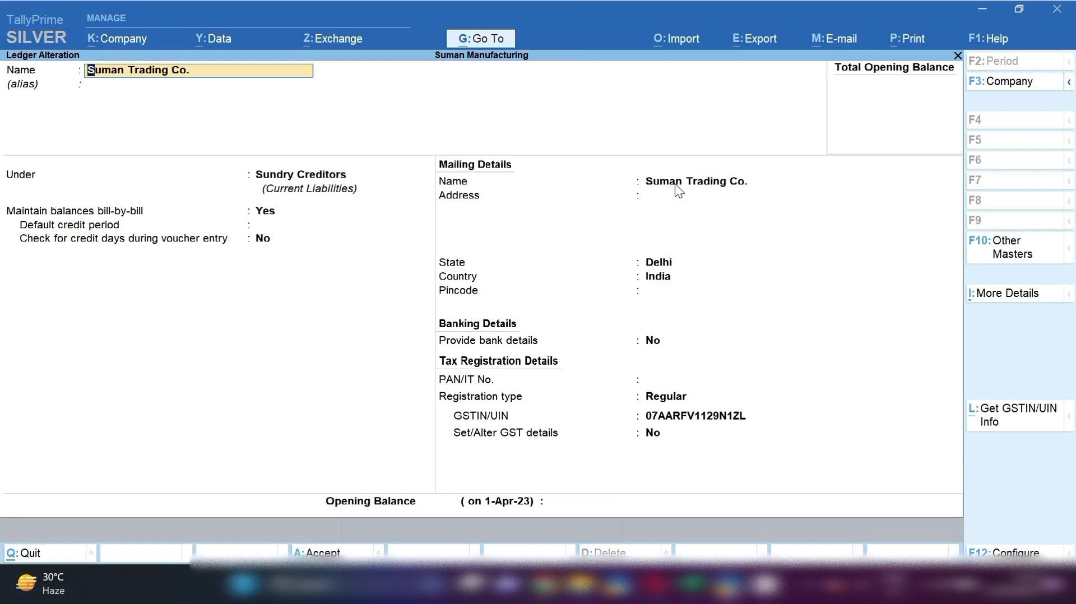
Step: Review the Suman Trading Co. ledger's group, bill-by-bill, mailing and tax registration details, and close it without saving
key(Return)
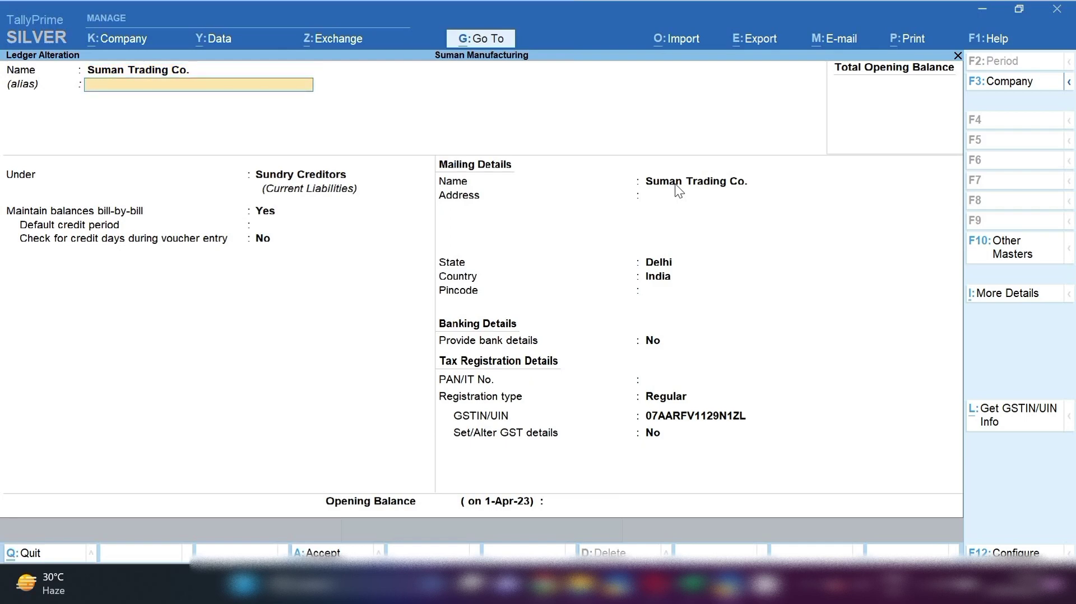
key(Return)
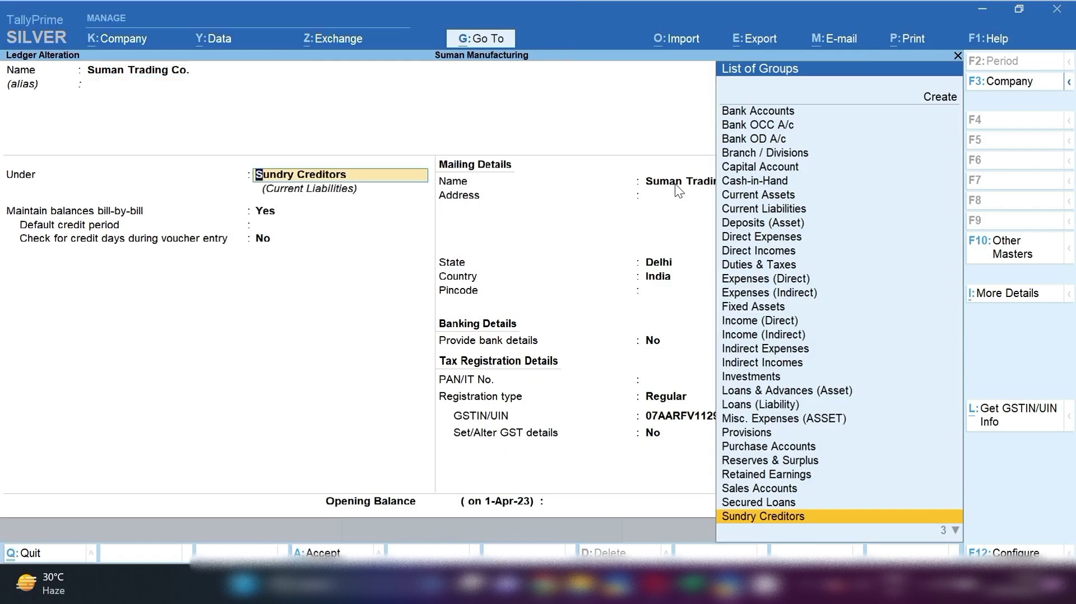
key(Return)
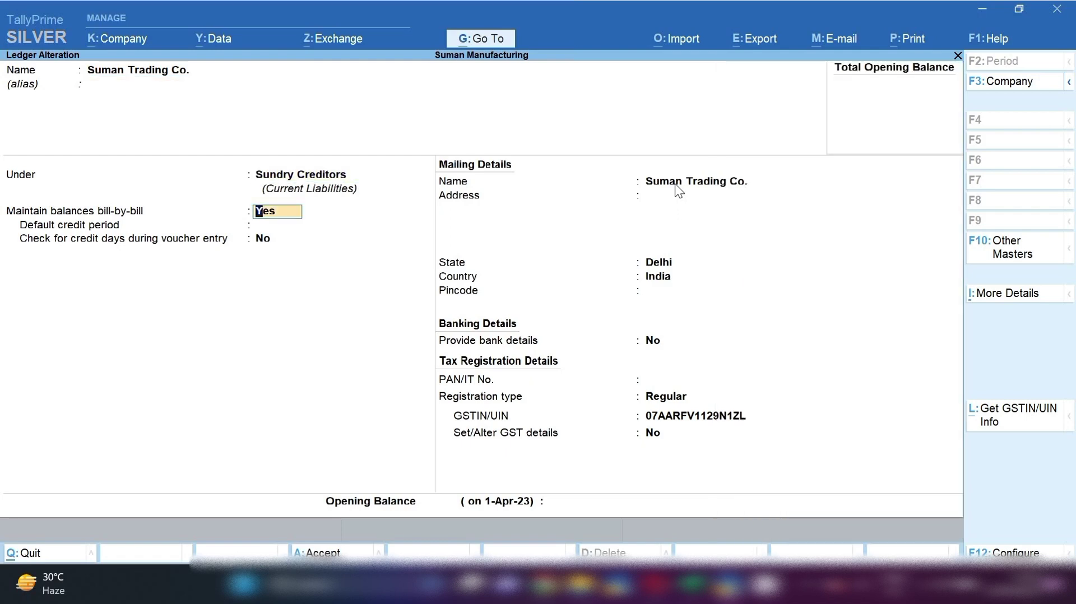
key(Return)
key(Return)
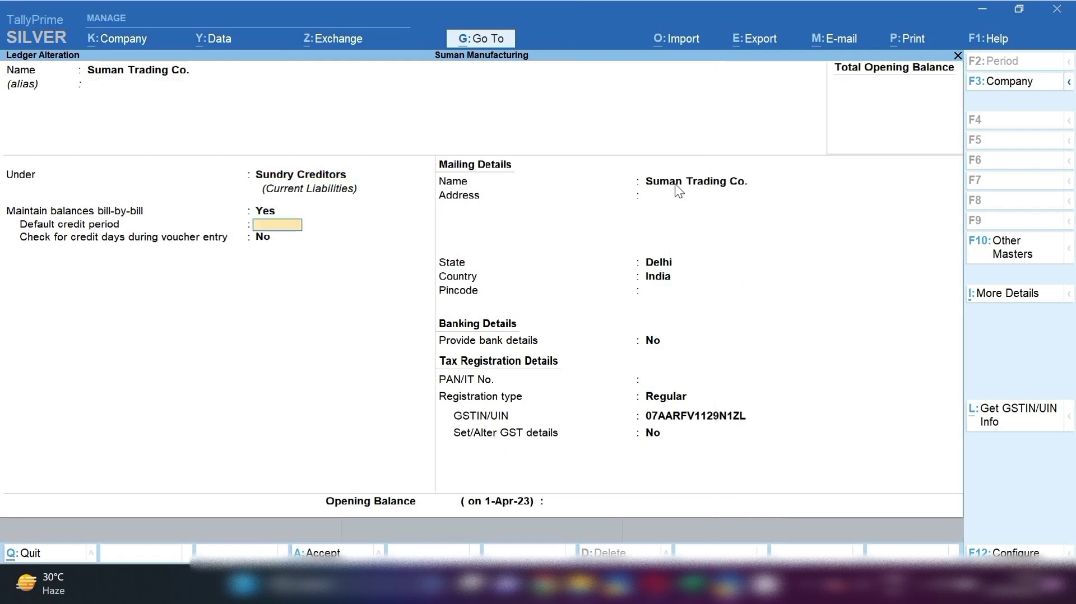
key(Return)
key(Return)
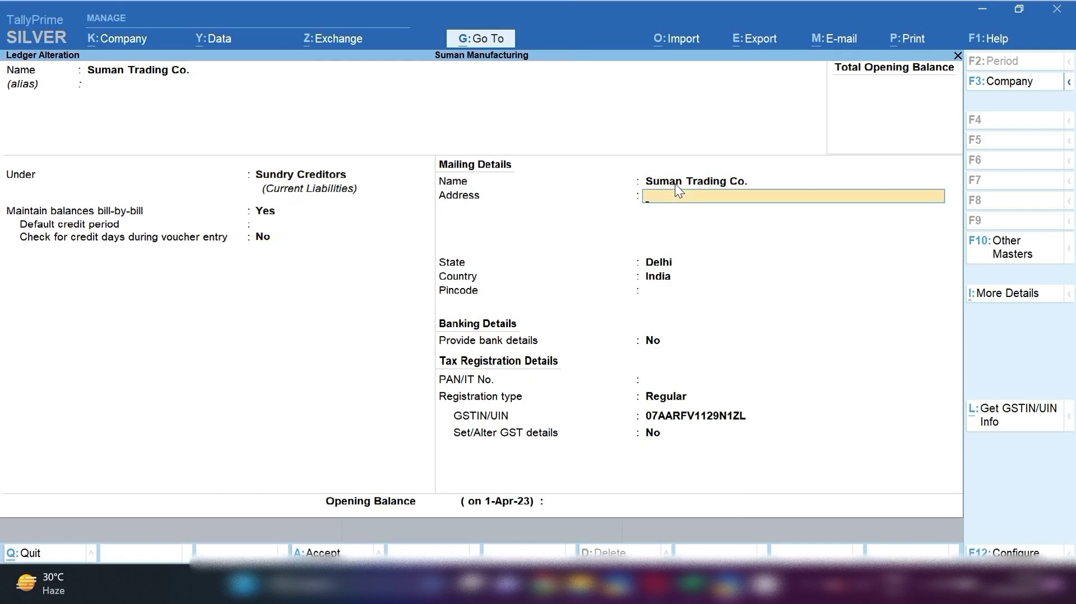
key(Return)
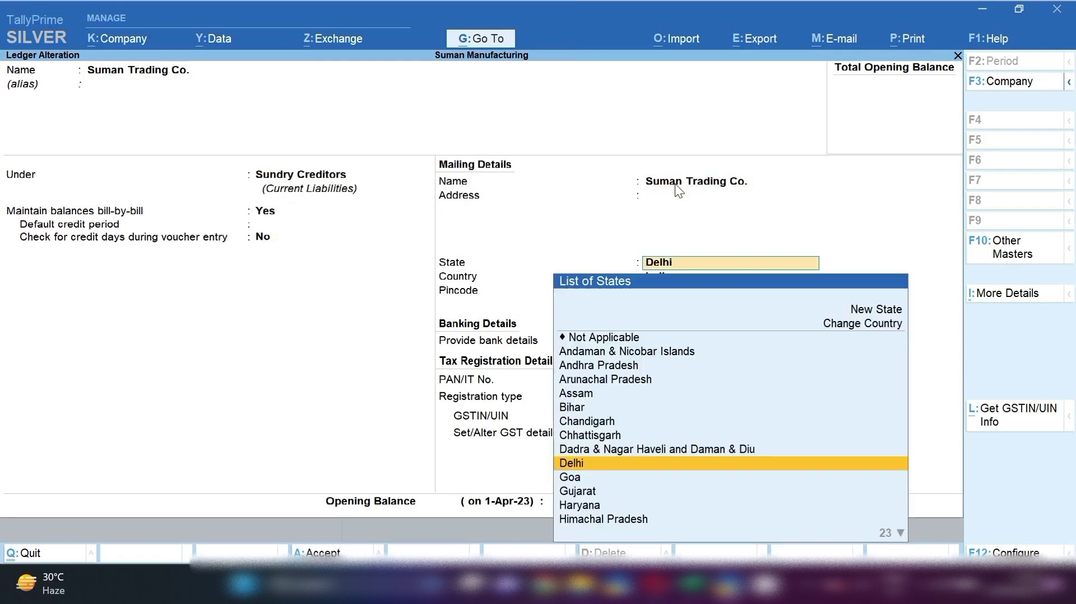
key(Return)
key(Return)
key(Return)
key(Return)
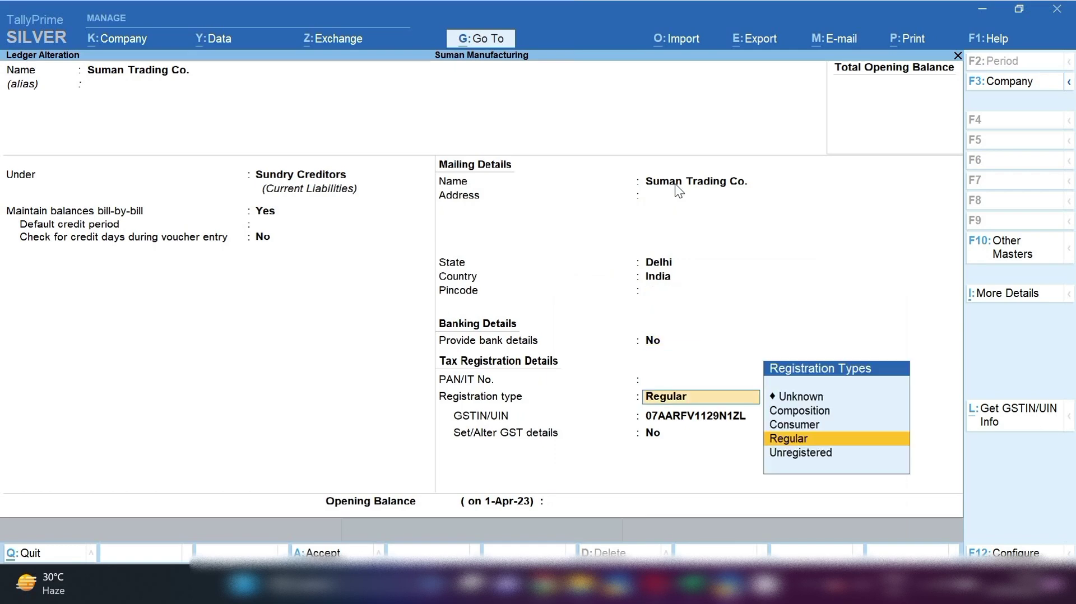
key(BackSpace)
key(Escape)
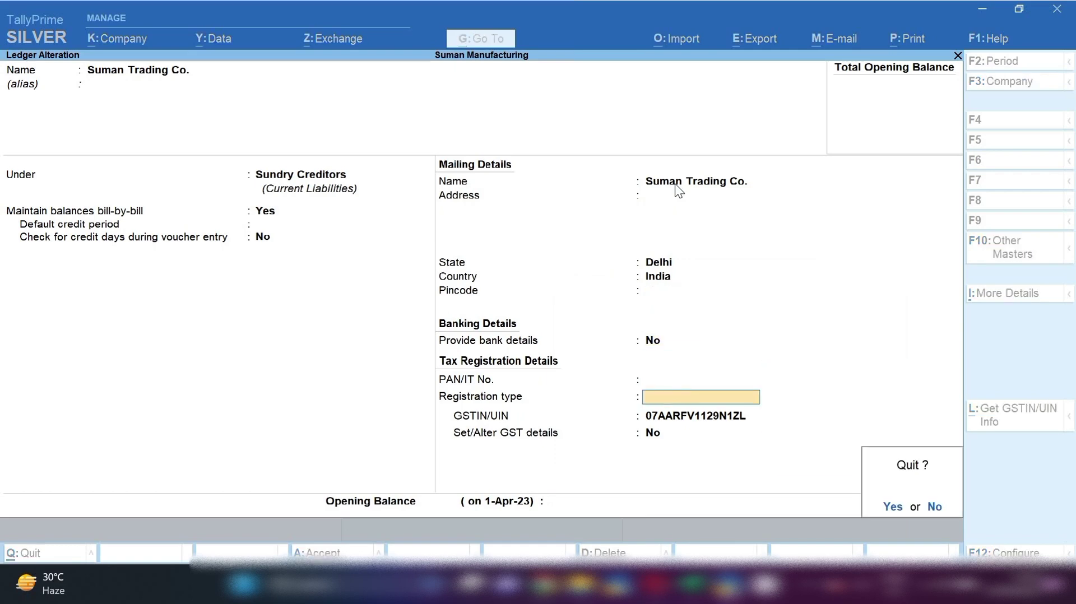
key(y)
Step: Review the Purchase Account ledger's group, ledger type and GST statutory details, and close it without saving
key(Up)
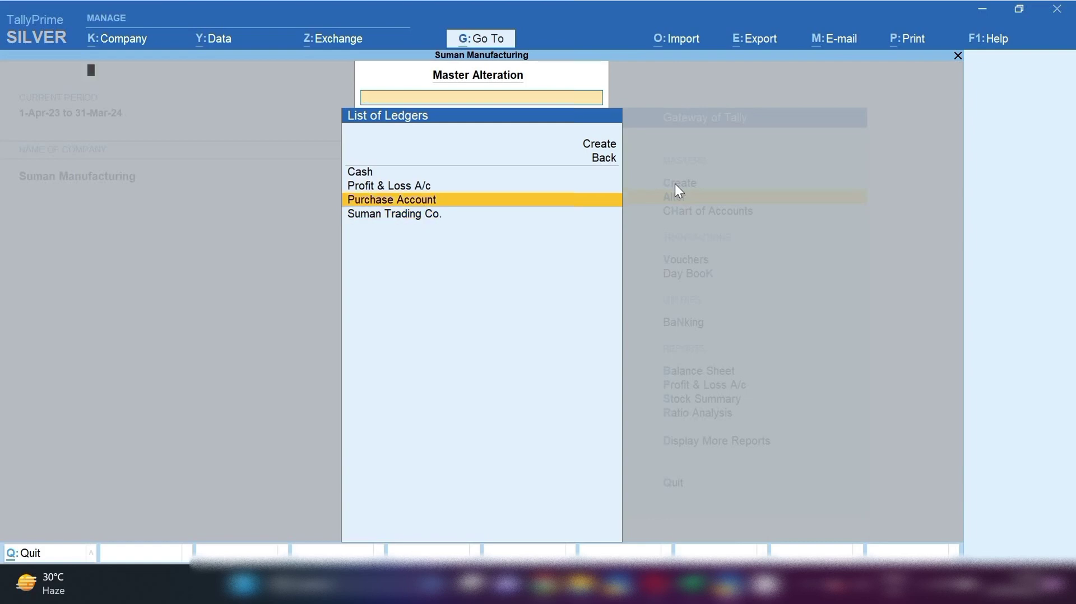
key(Return)
key(Return)
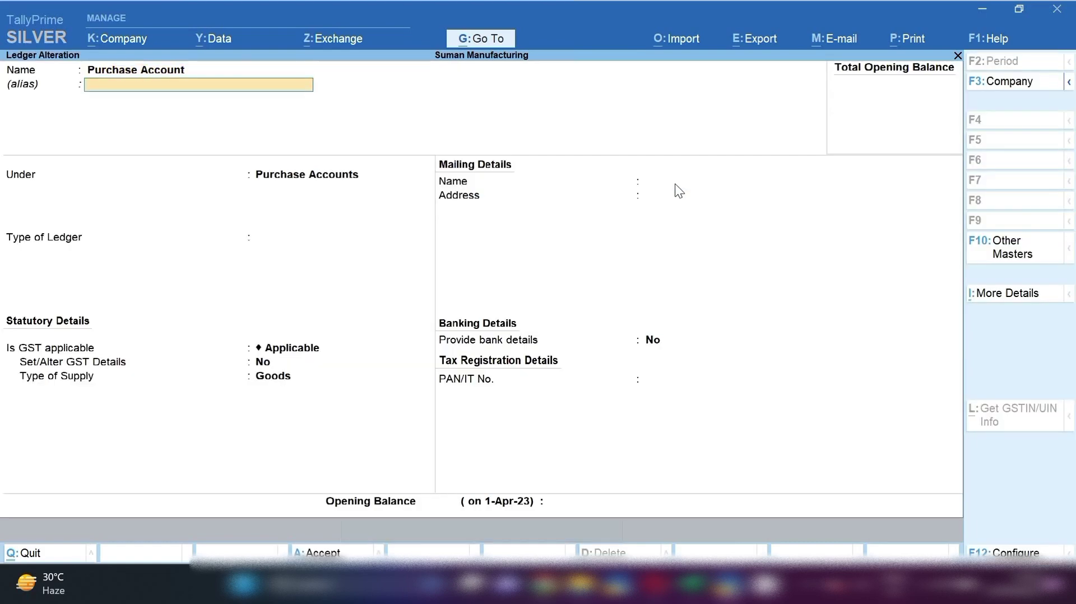
key(Return)
key(Return)
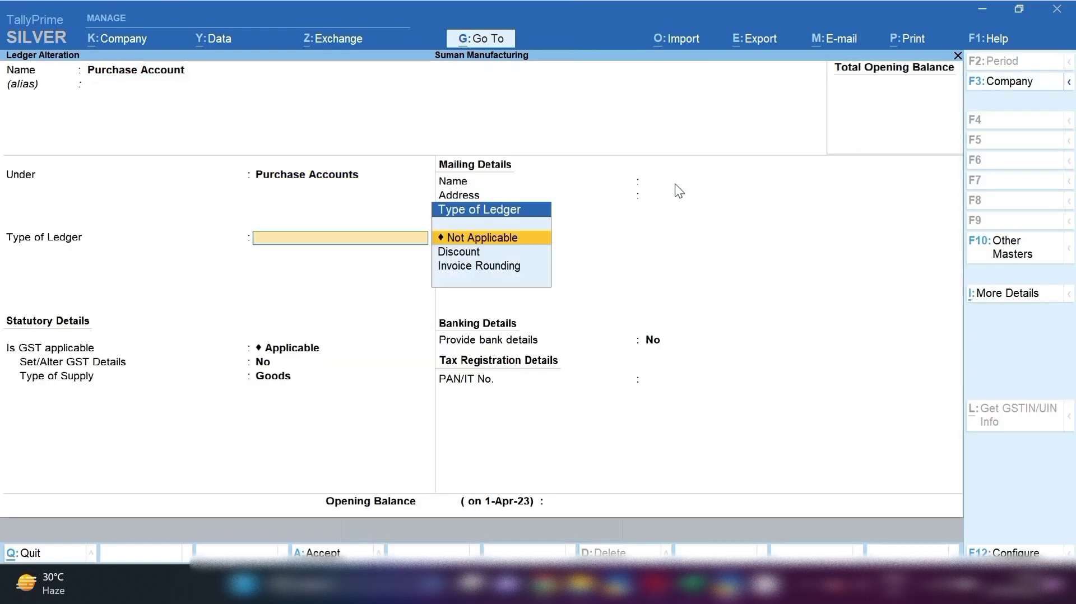
key(Return)
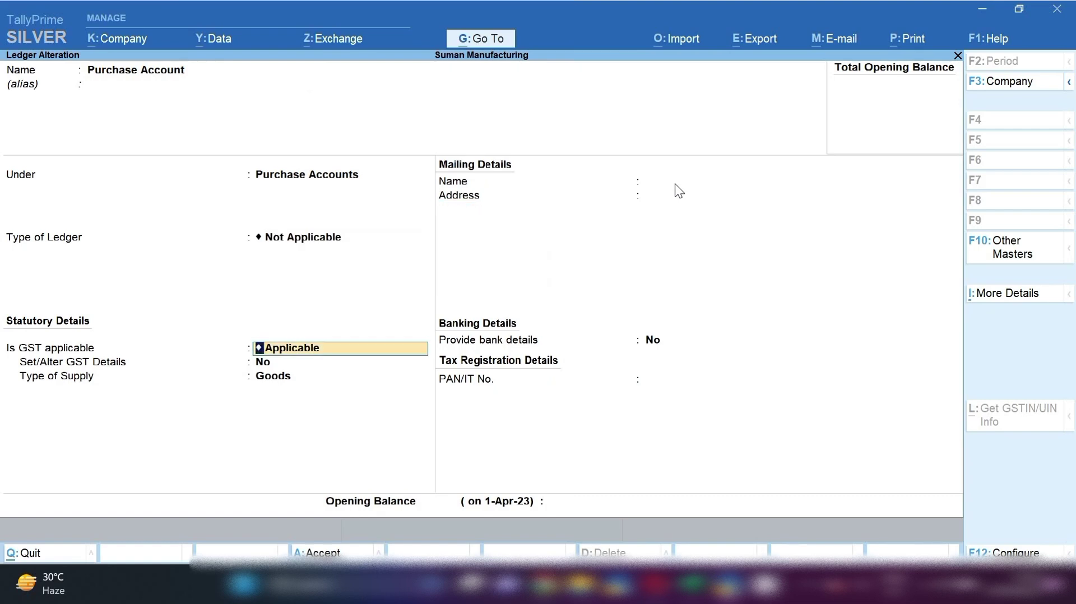
key(Return)
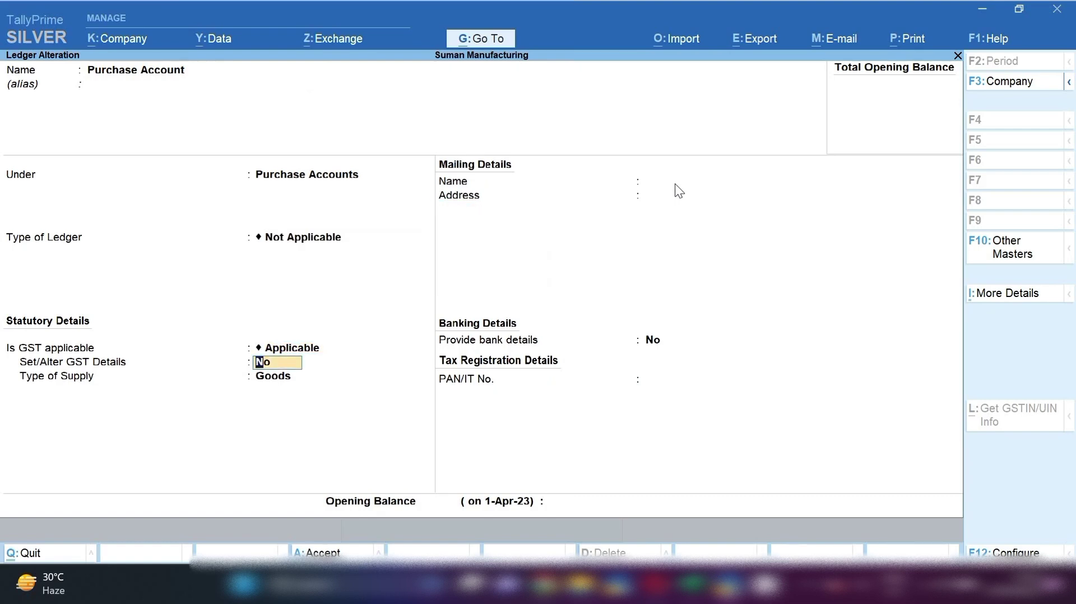
key(Return)
key(Escape)
key(Escape)
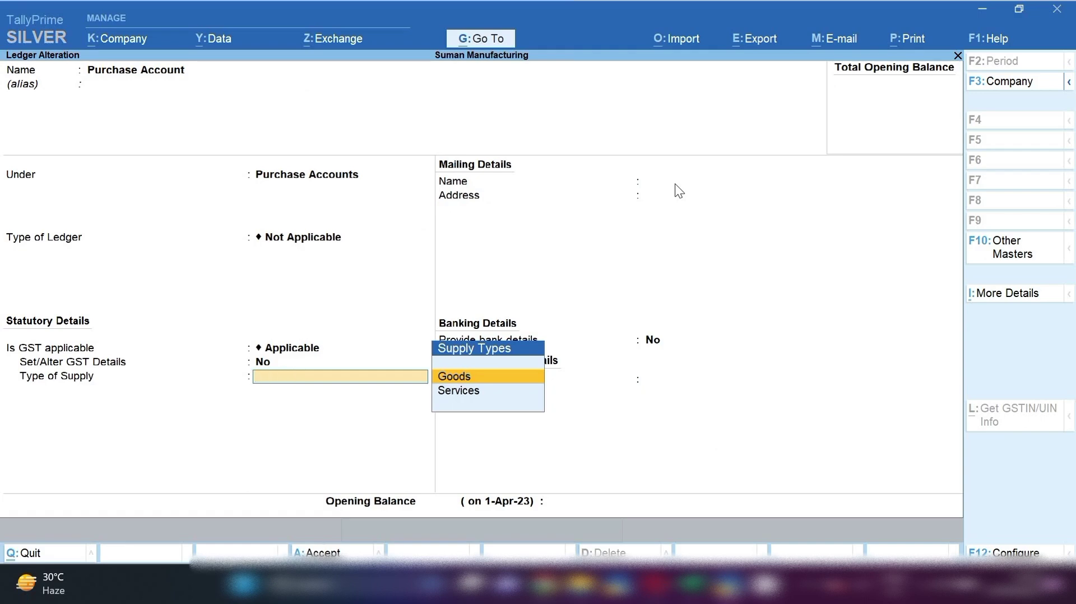
key(y)
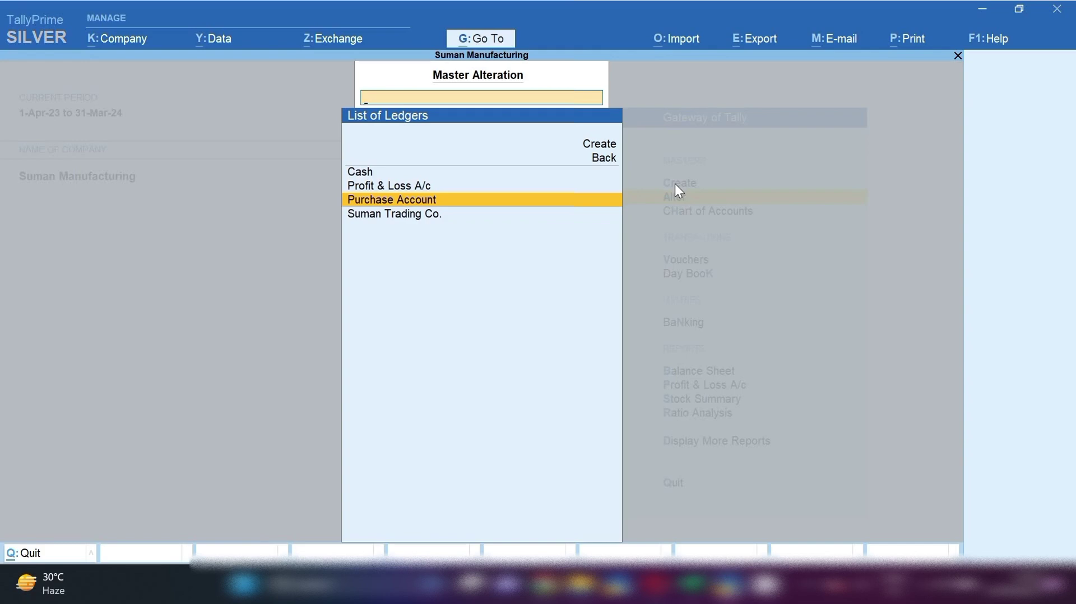
Step: Start a new ledger from the list of ledgers and name it Input Cgst, without an alias
key(Up)
key(Up)
key(Up)
key(Up)
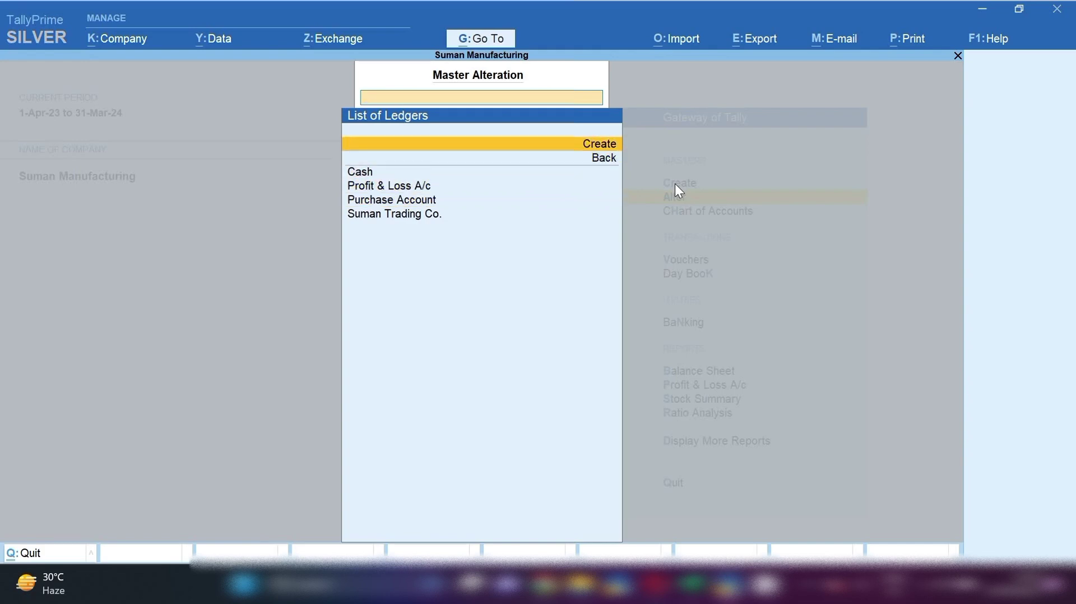
key(Return)
text(Inp)
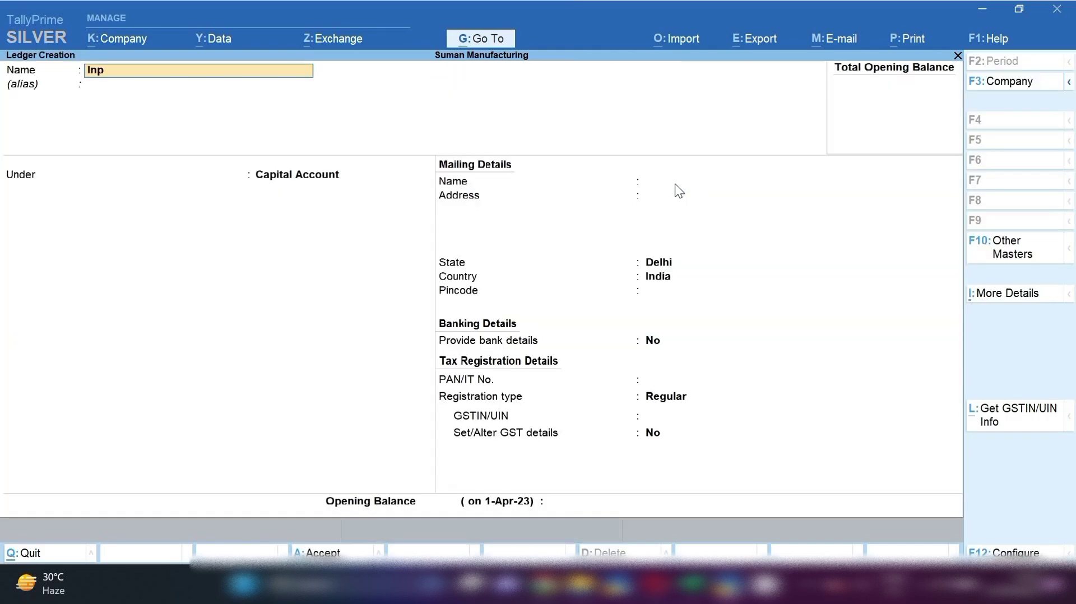
text(ut Cgst)
key(Return)
key(Return)
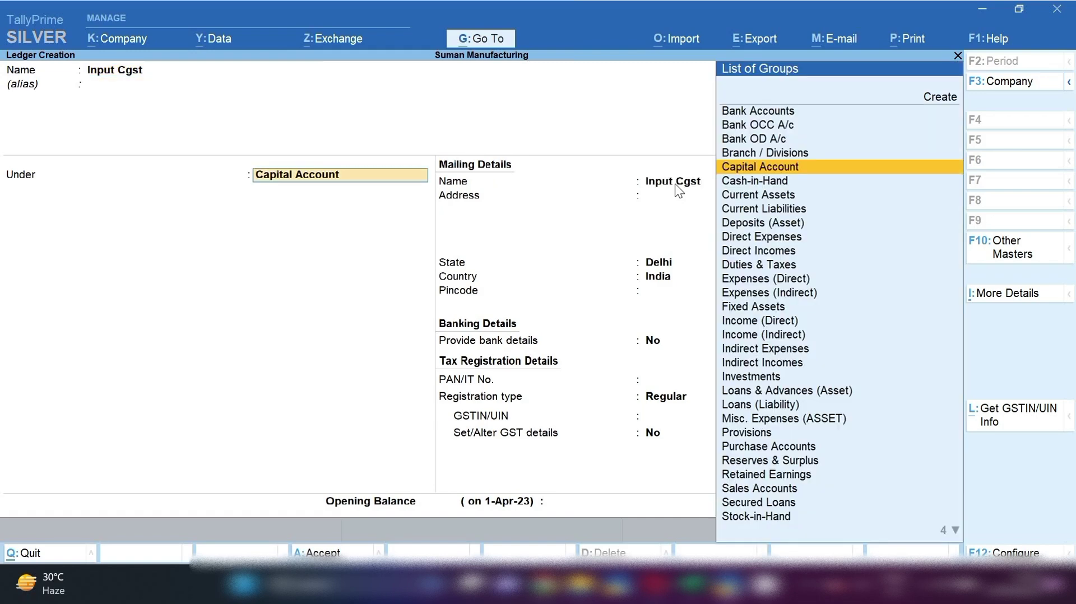
Step: Place Input Cgst under Duties & Taxes with duty type GST, tax type Central Tax and rounding method Not Applicable, and save the ledger
text(Du)
key(Return)
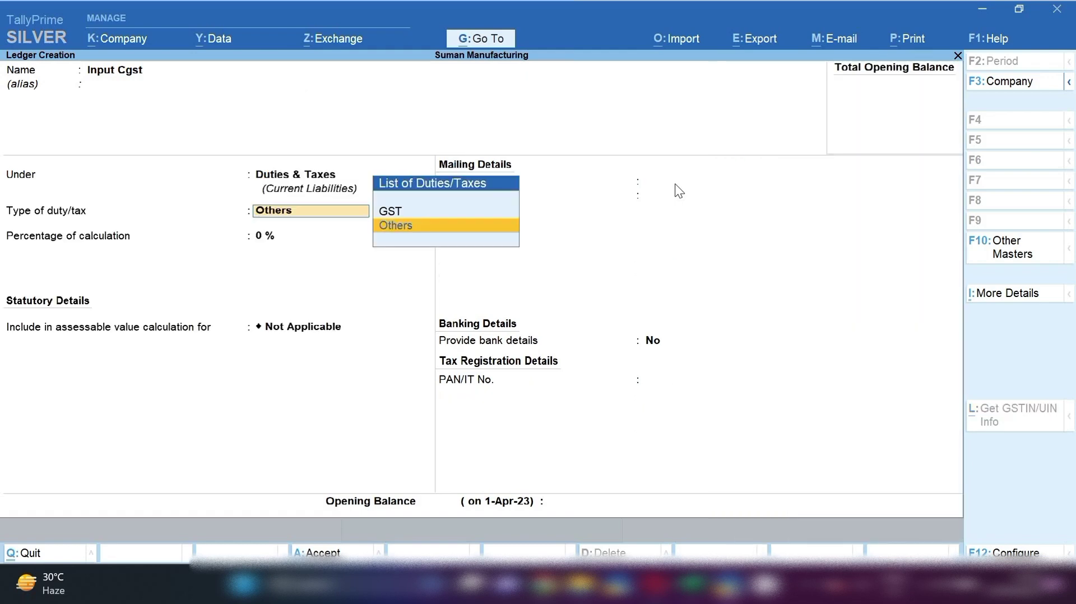
key(Up)
key(Return)
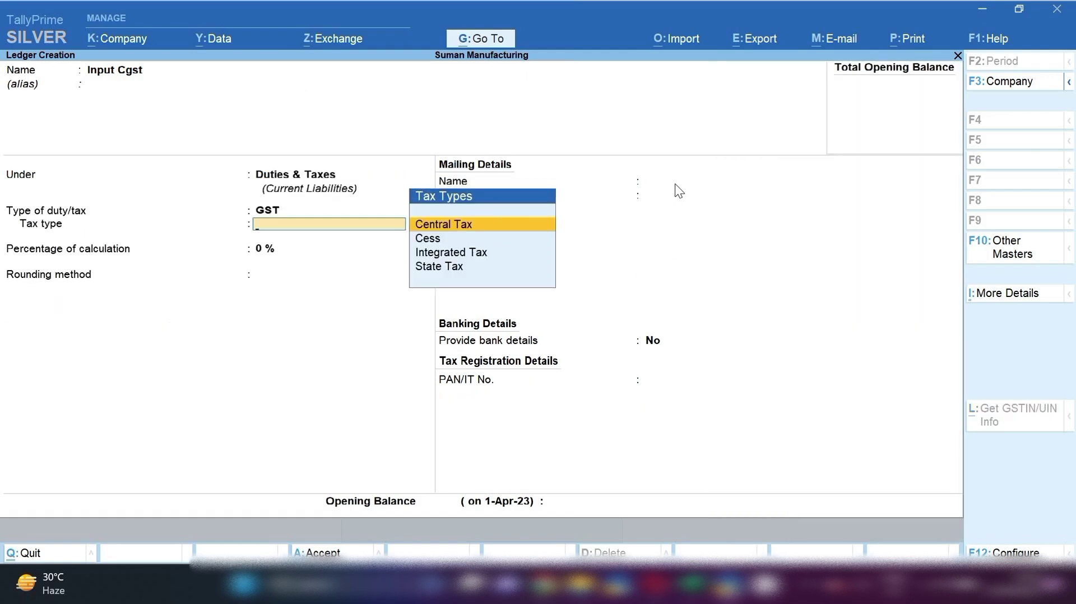
key(Return)
key(Return)
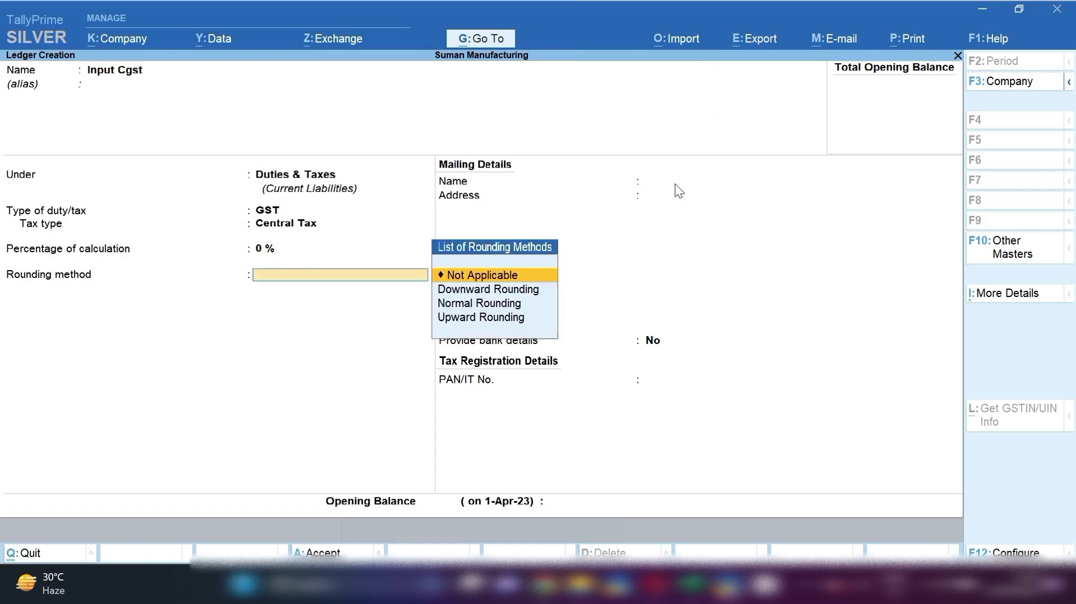
key(Return)
key(Return)
key(Return)
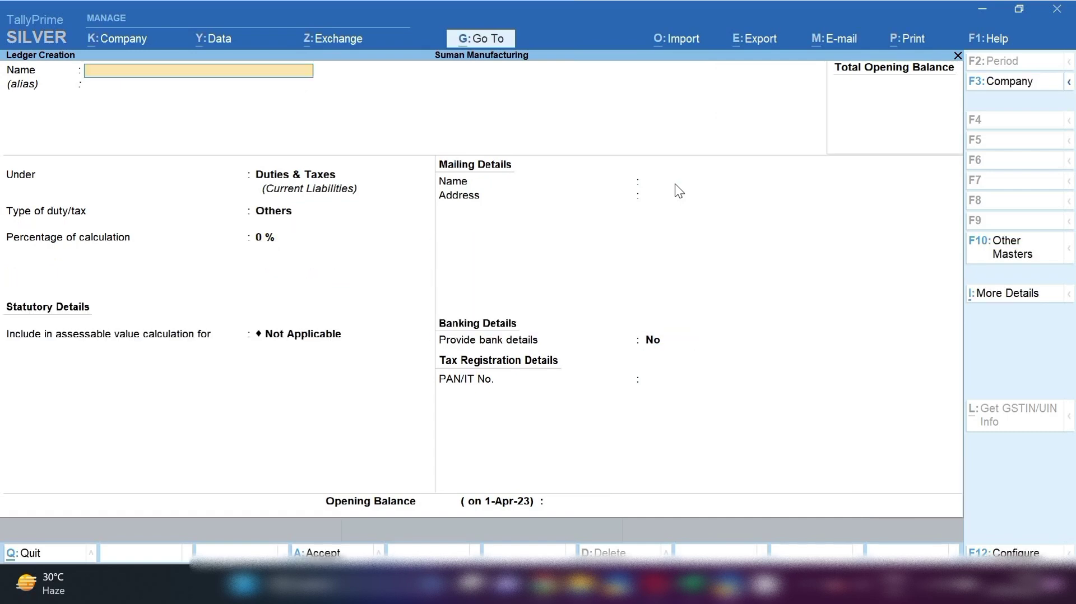
Step: Name the new ledger Input Sgst and accept Duties & Taxes as its group
text(Input Sgst)
key(Return)
key(Return)
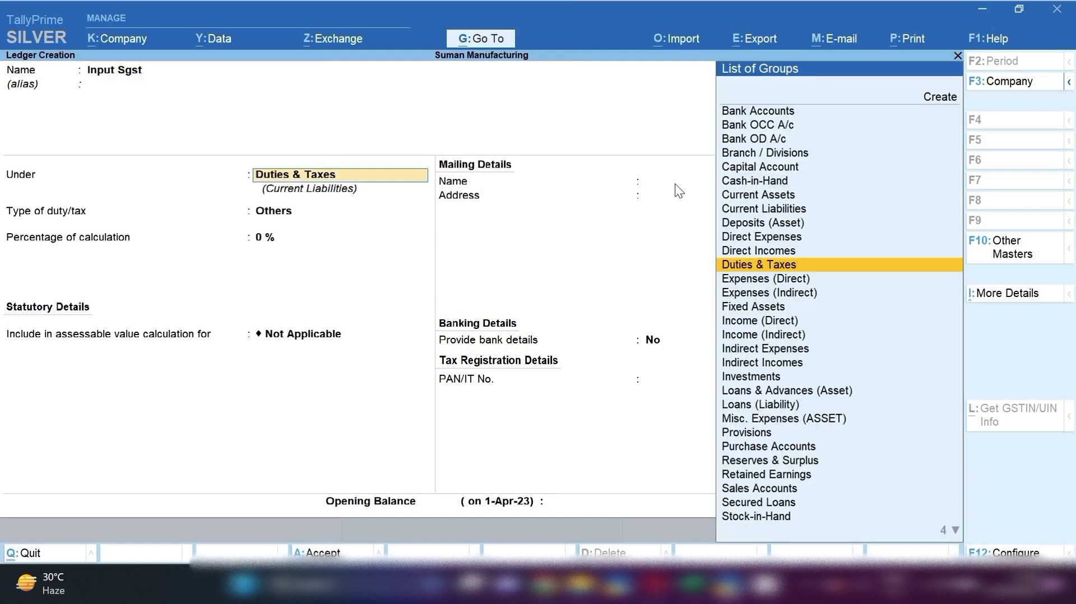
key(Return)
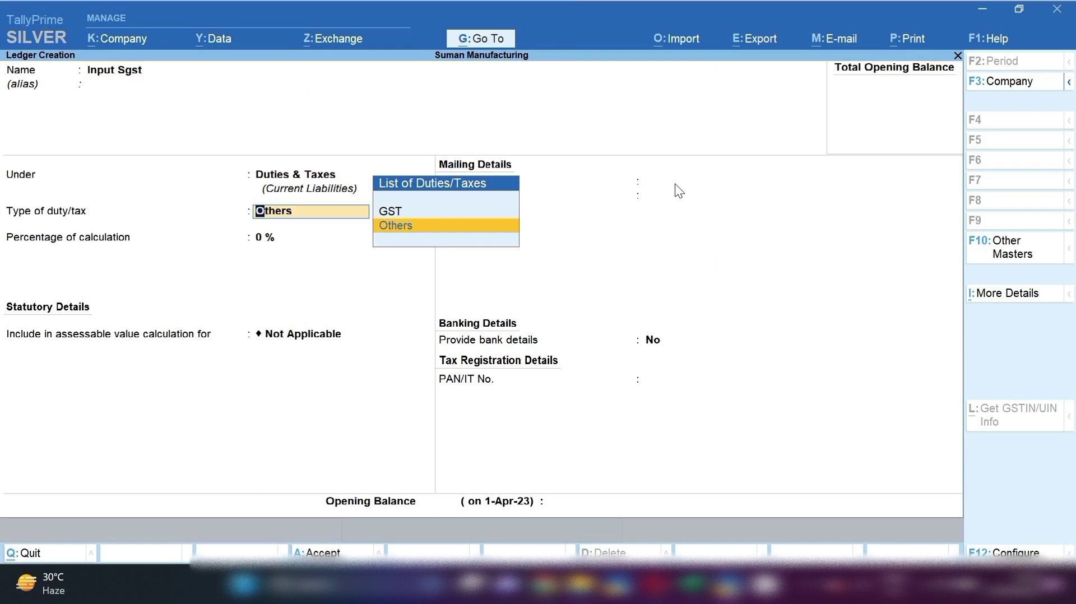
Step: Set Input Sgst's duty type to GST and tax type to State Tax, save the ledger and leave ledger creation
key(Up)
key(Return)
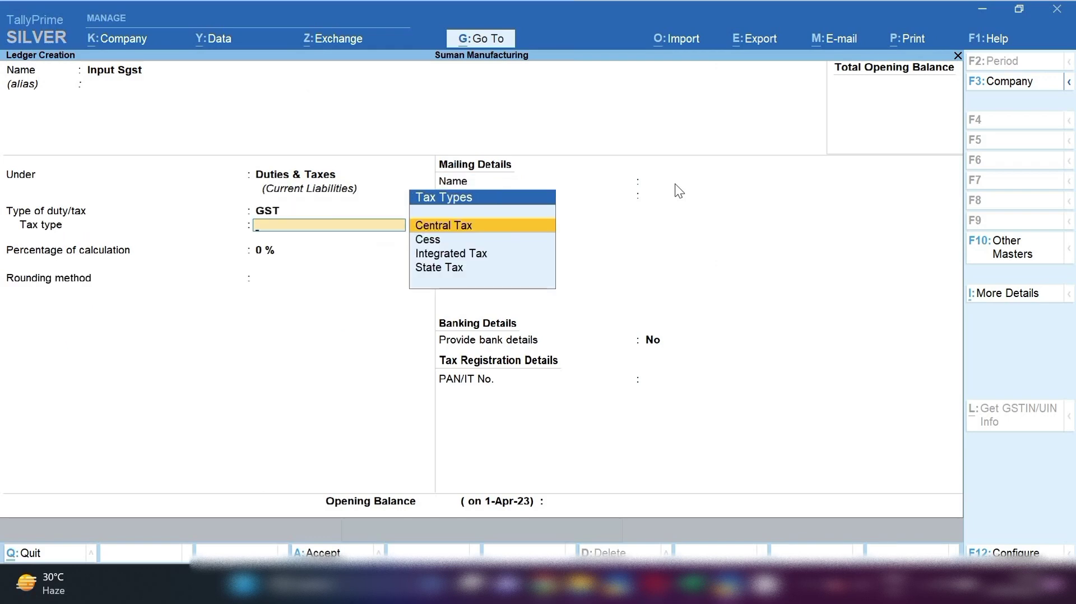
key(Down)
key(Down)
key(Down)
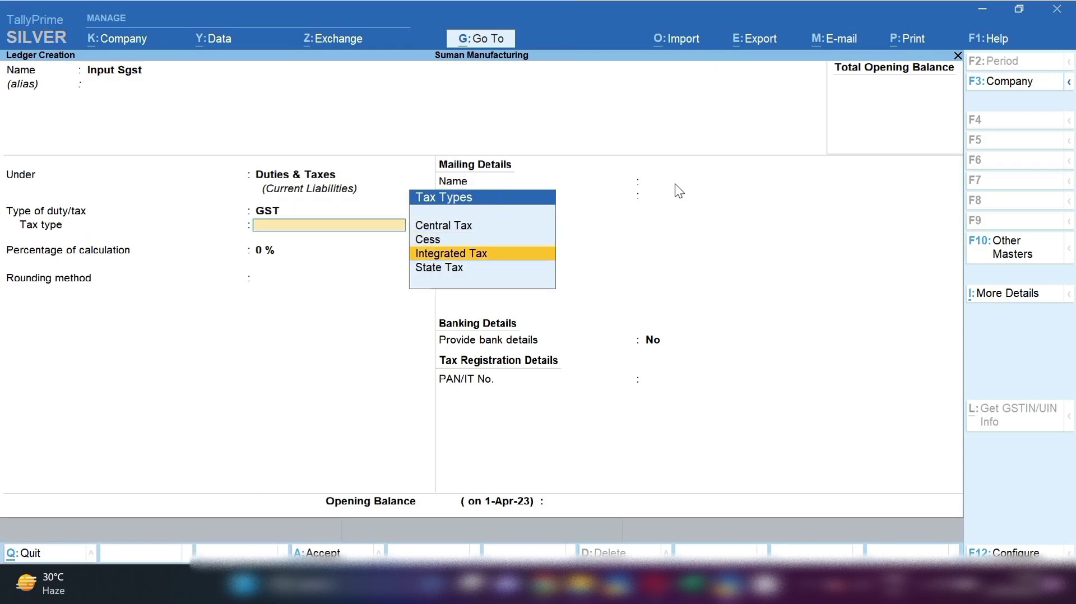
key(Return)
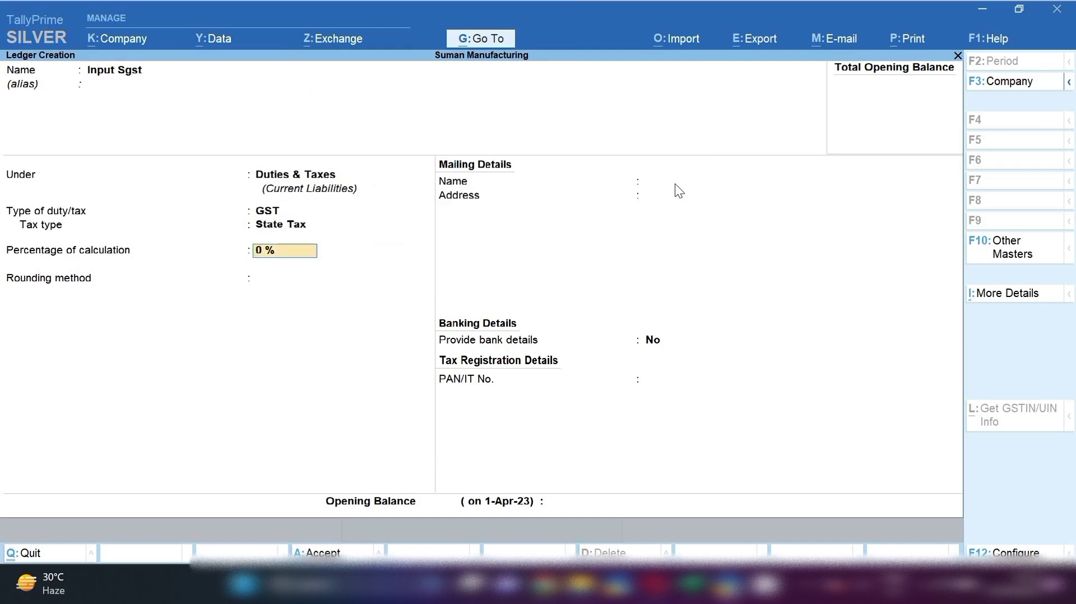
key(BackSpace)
key(ctrl+a)
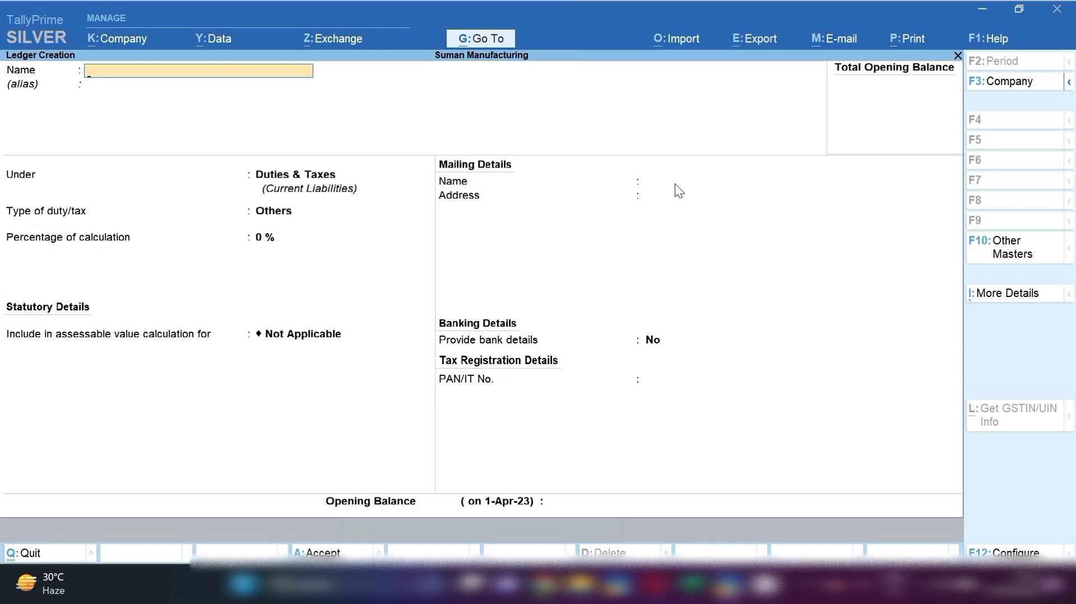
key(Escape)
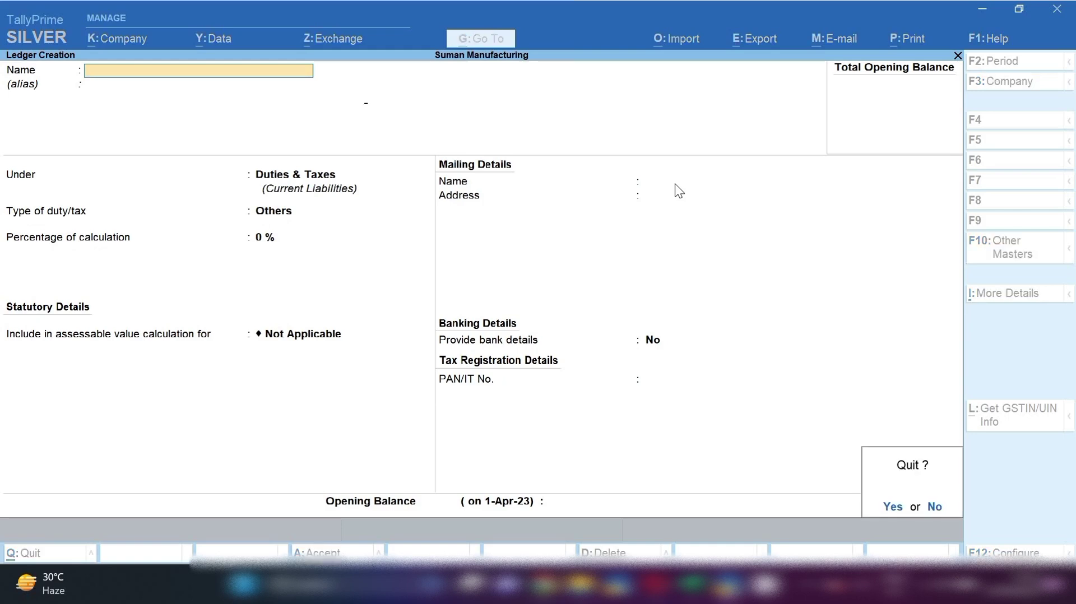
Step: Leave ledger creation and open the stock item Plastic Granules 1 for alteration
key(y)
key(Escape)
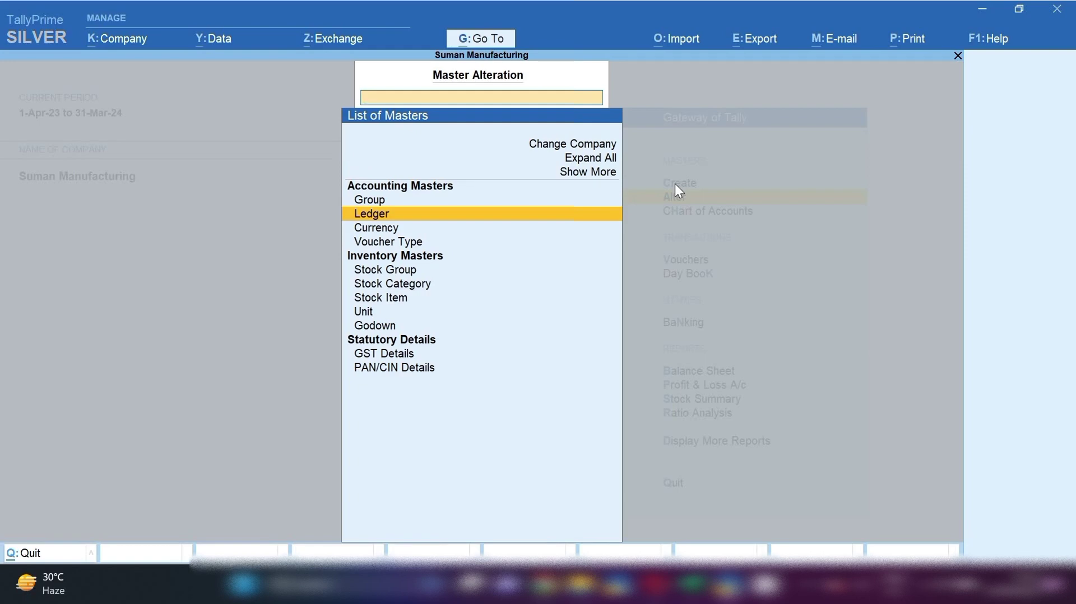
key(Down)
key(Down)
key(Down)
key(Down)
key(Down)
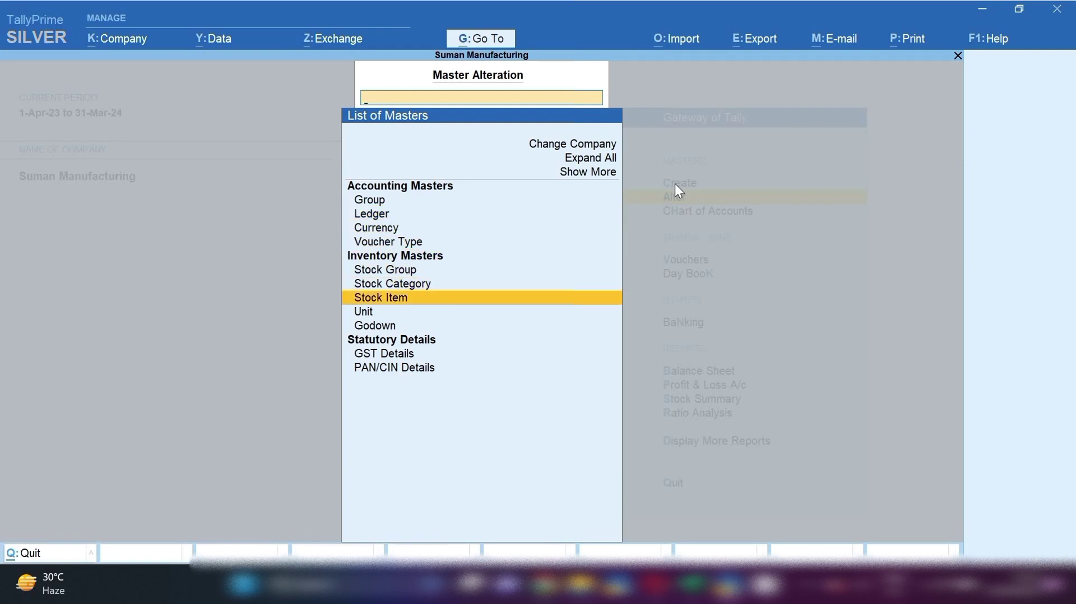
key(Return)
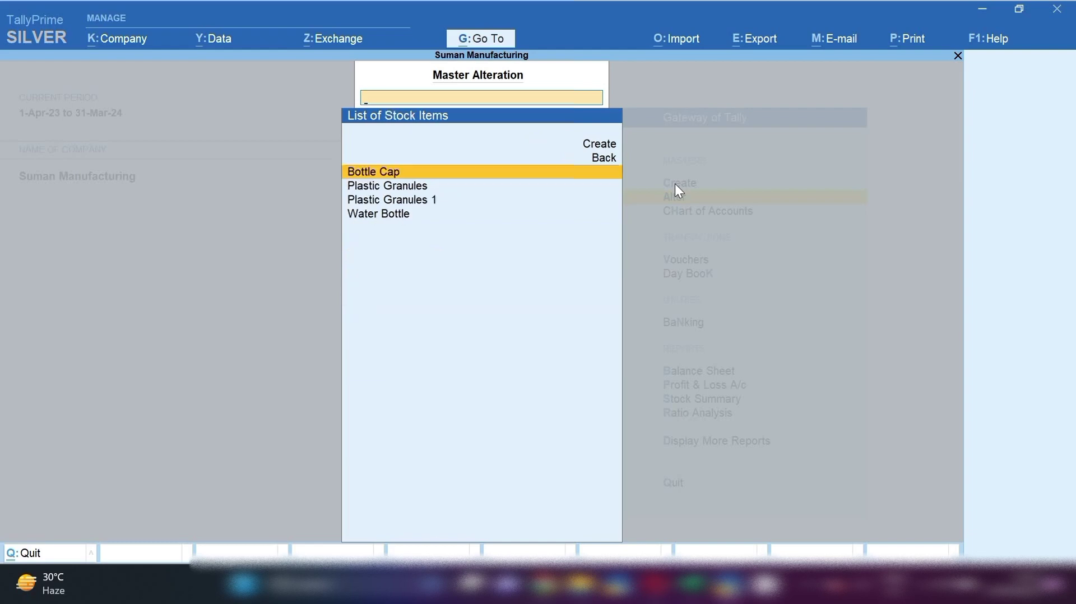
key(Down)
key(Down)
key(Return)
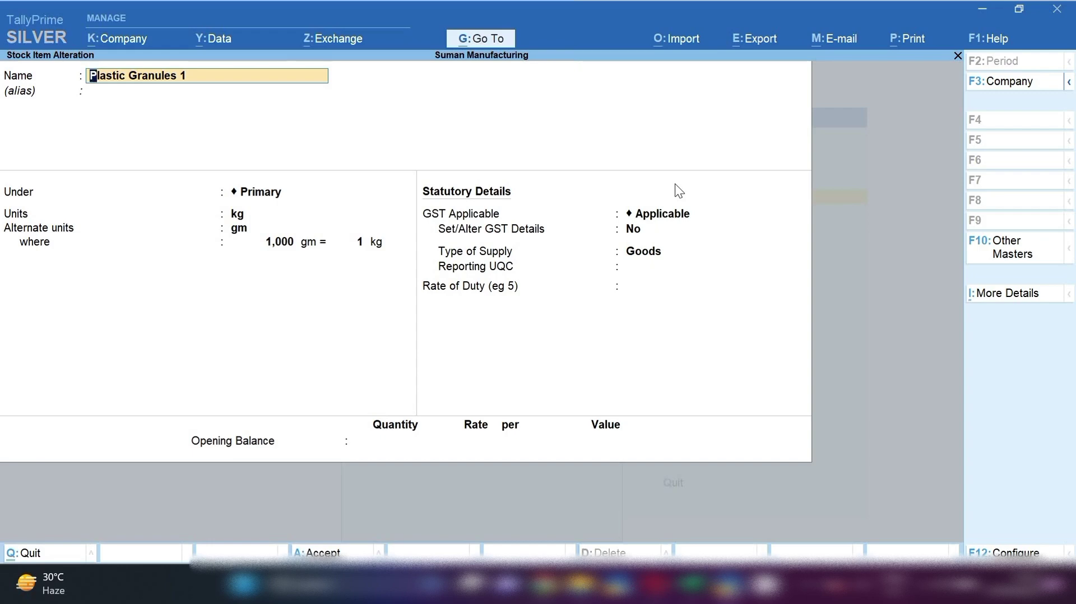
Step: Configure stock items to show more configurations and to use alternative units, and save the configuration
key(Return)
key(Return)
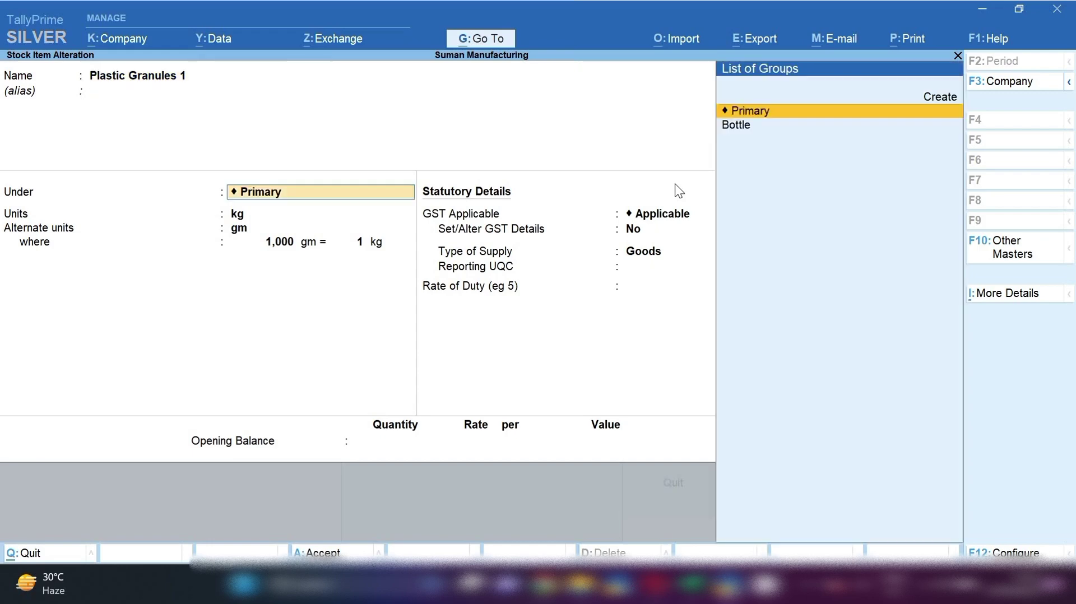
key(Return)
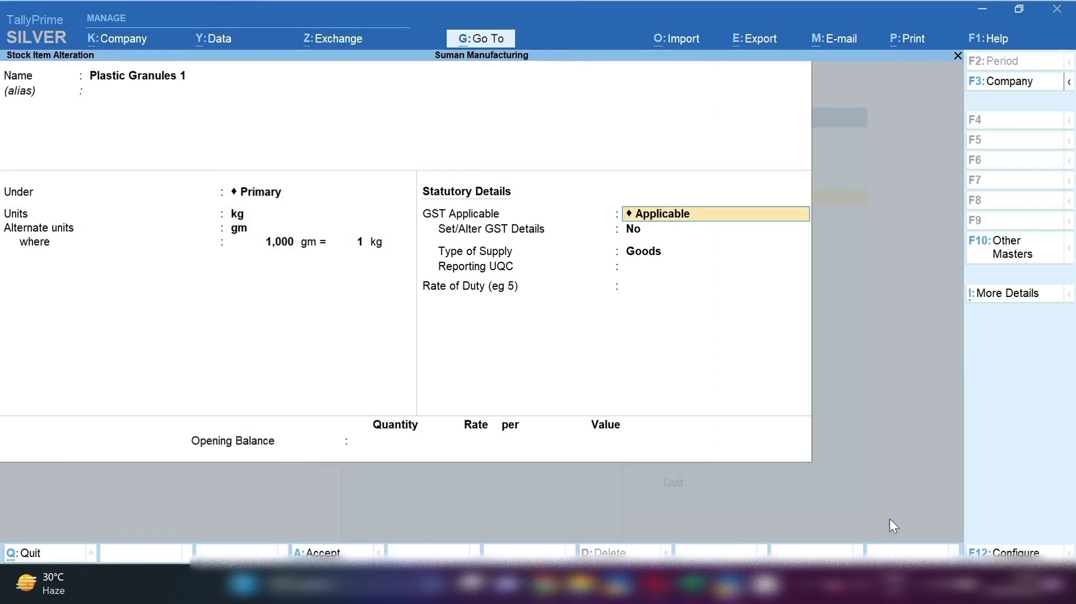
click(1003, 552)
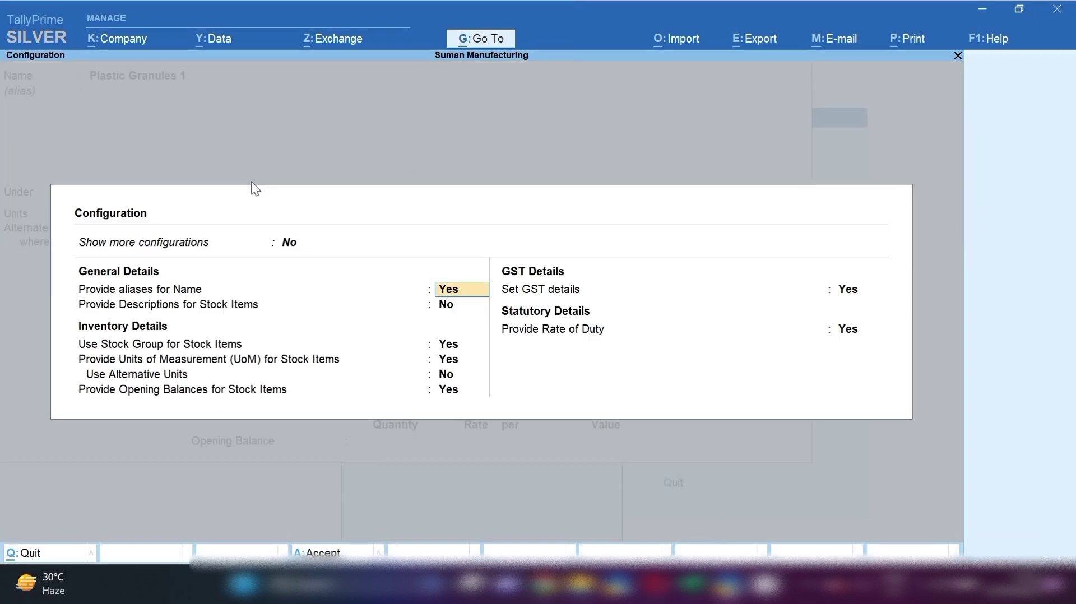
click(289, 249)
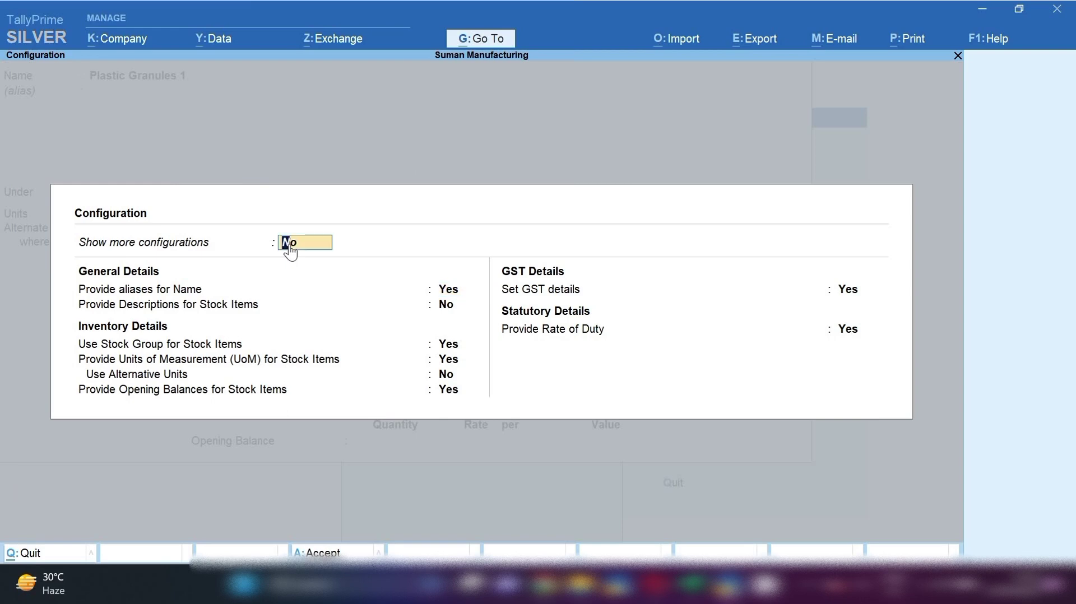
key(y)
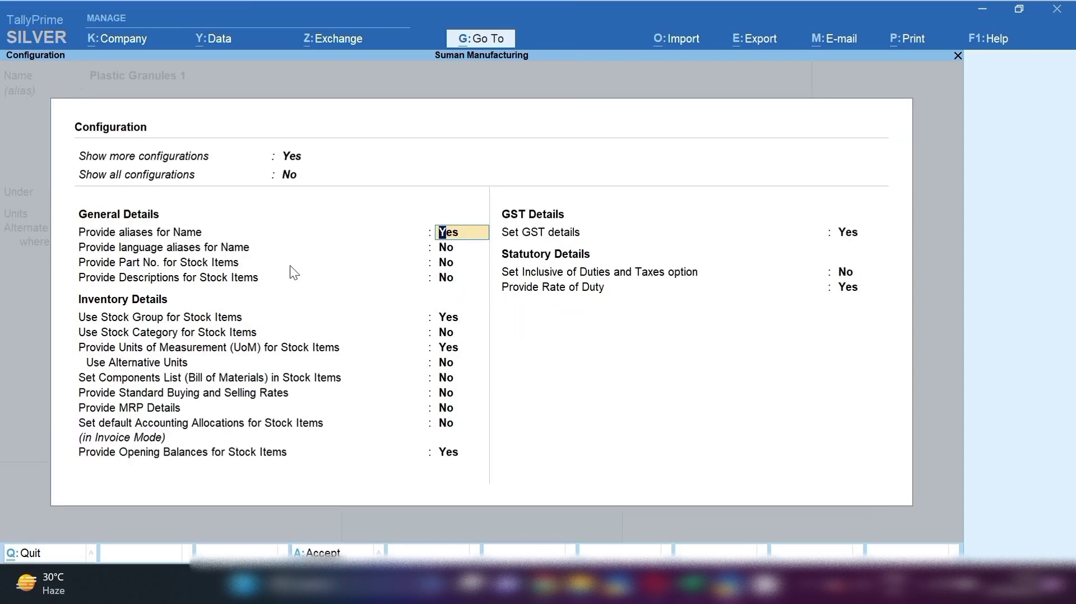
click(120, 370)
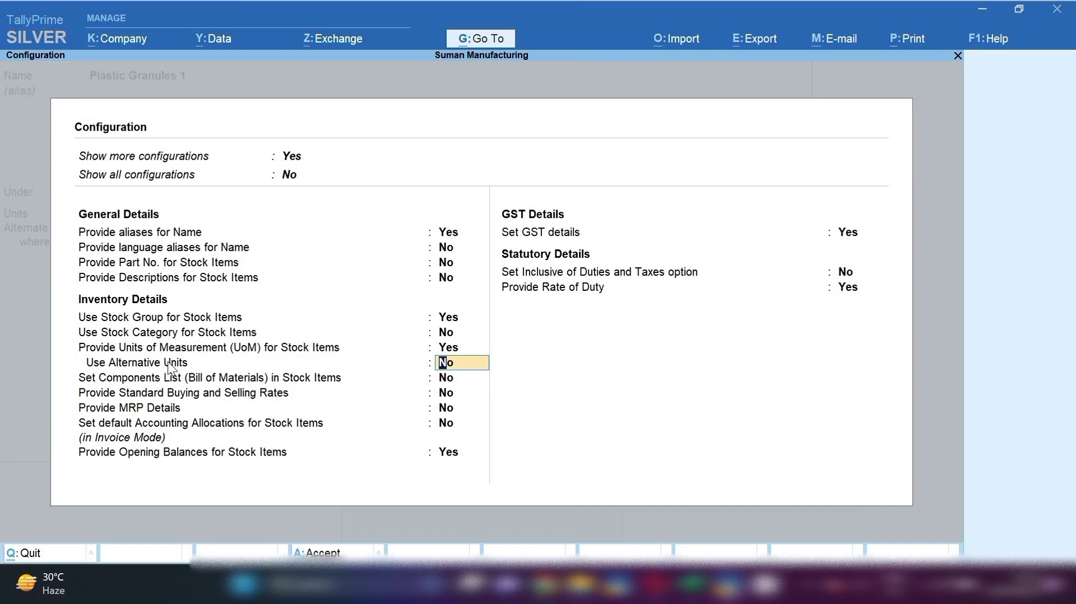
text(y)
key(Return)
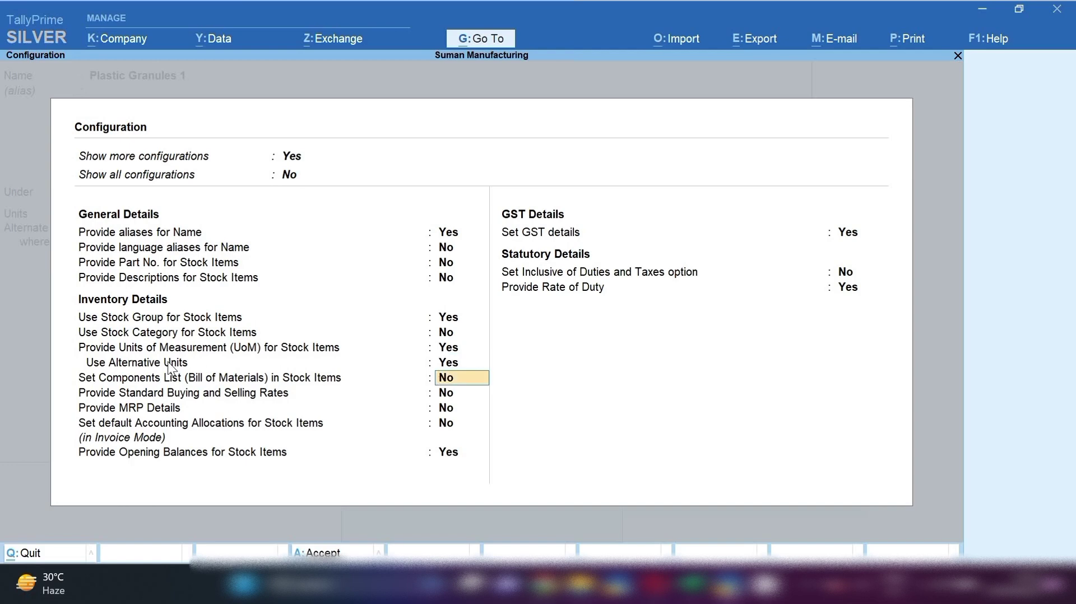
key(ctrl+a)
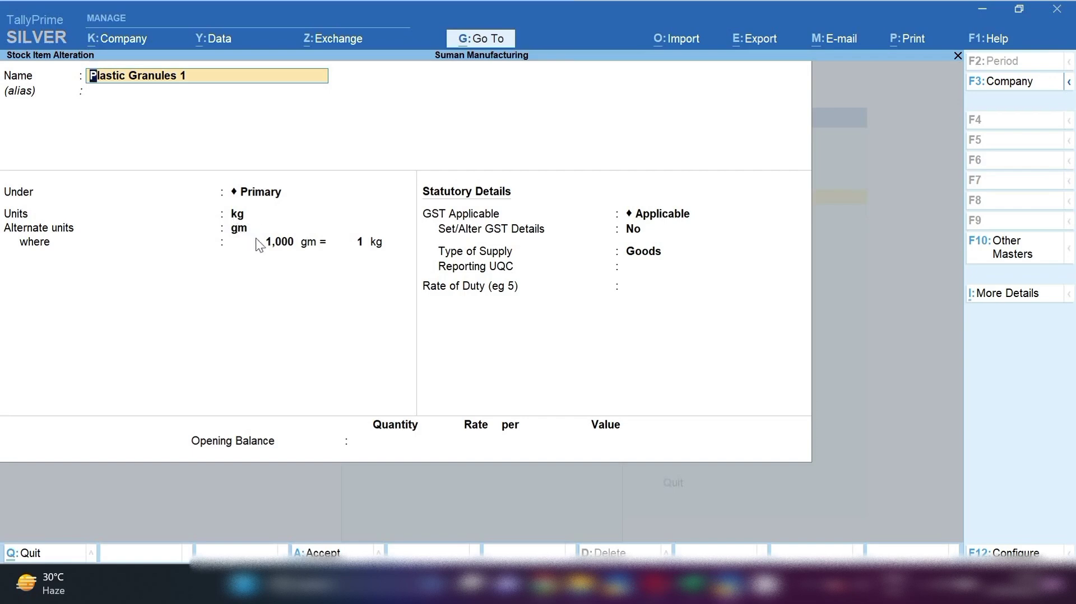
Step: Keep GST as Applicable for Plastic Granules 1 and open its GST details for the stock item
click(654, 219)
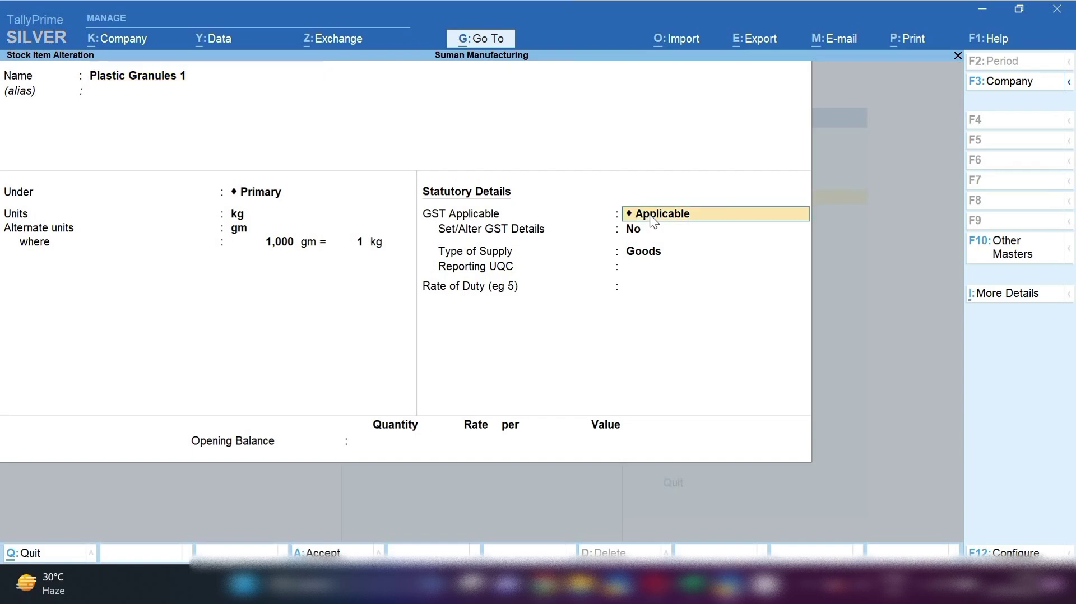
key(space)
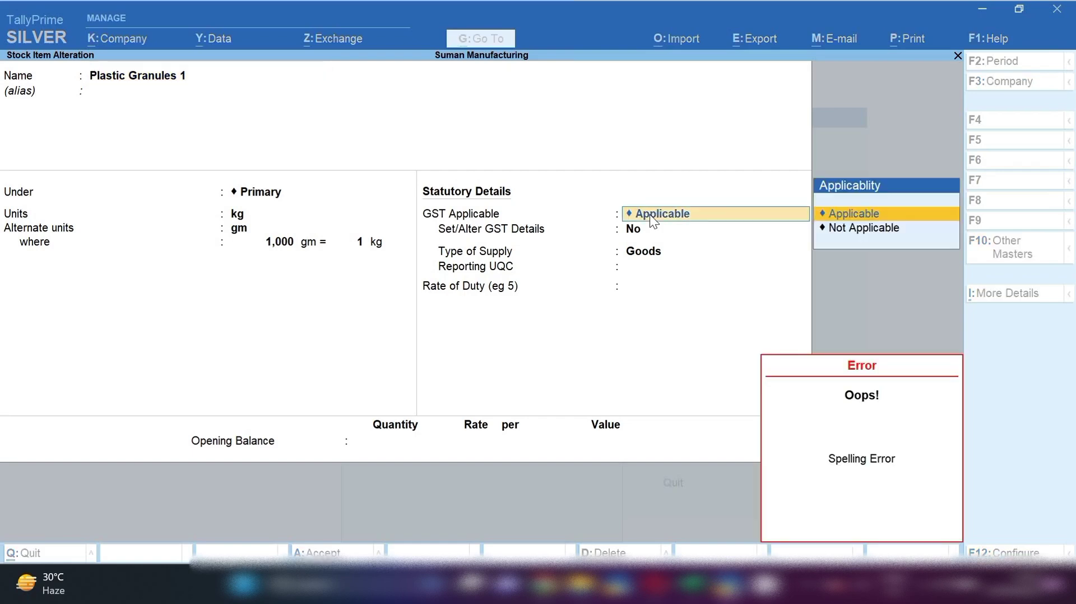
key(Return)
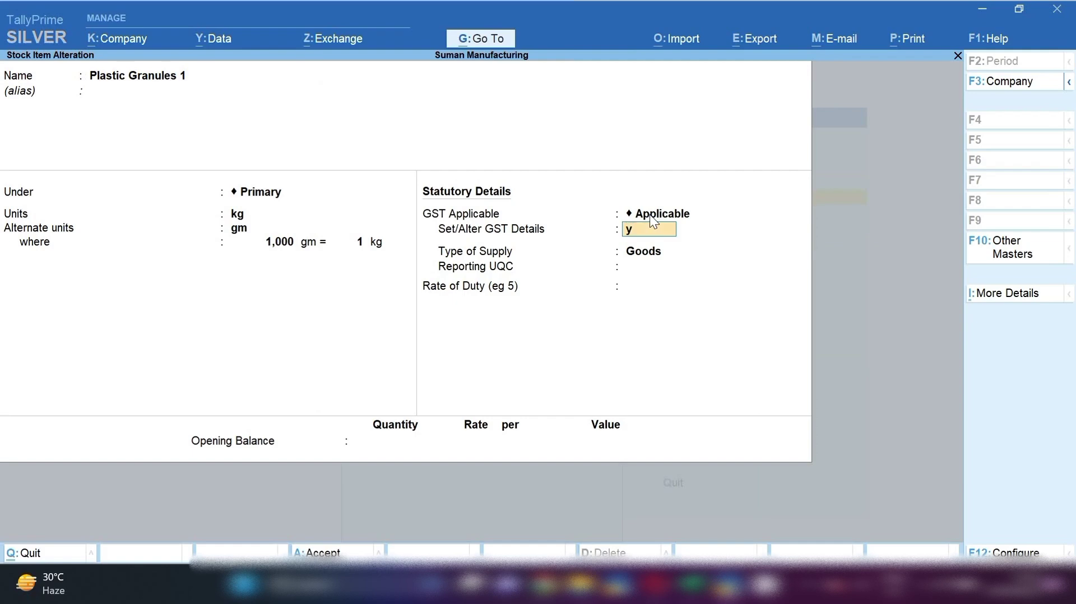
key(Return)
key(Return)
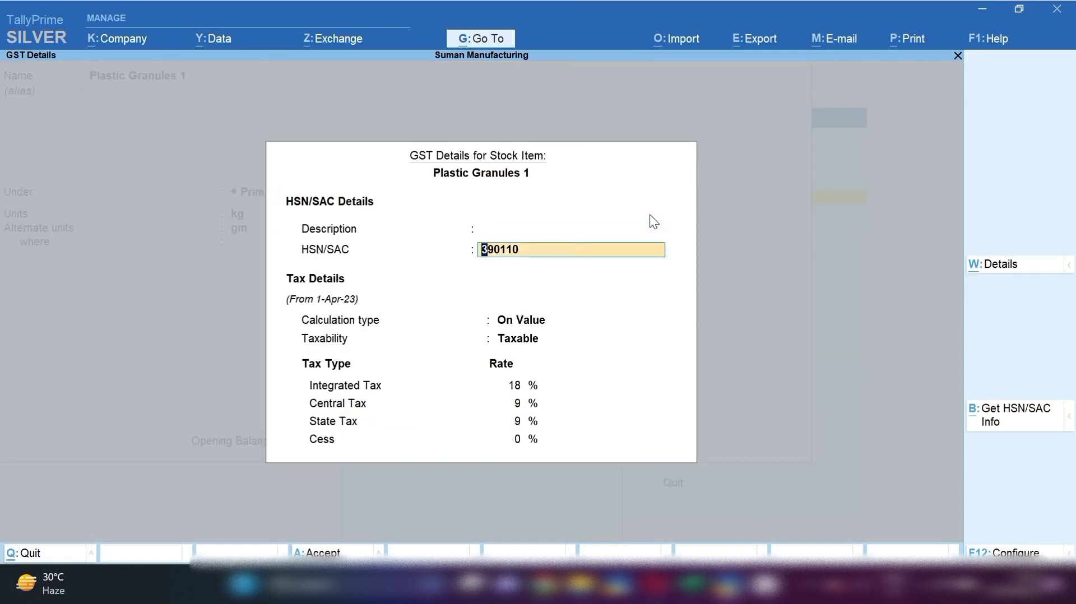
Step: Check the HSN/SAC code, calculation type, taxability and tax rates of Plastic Granules 1, and quit the item without saving
key(Return)
key(Return)
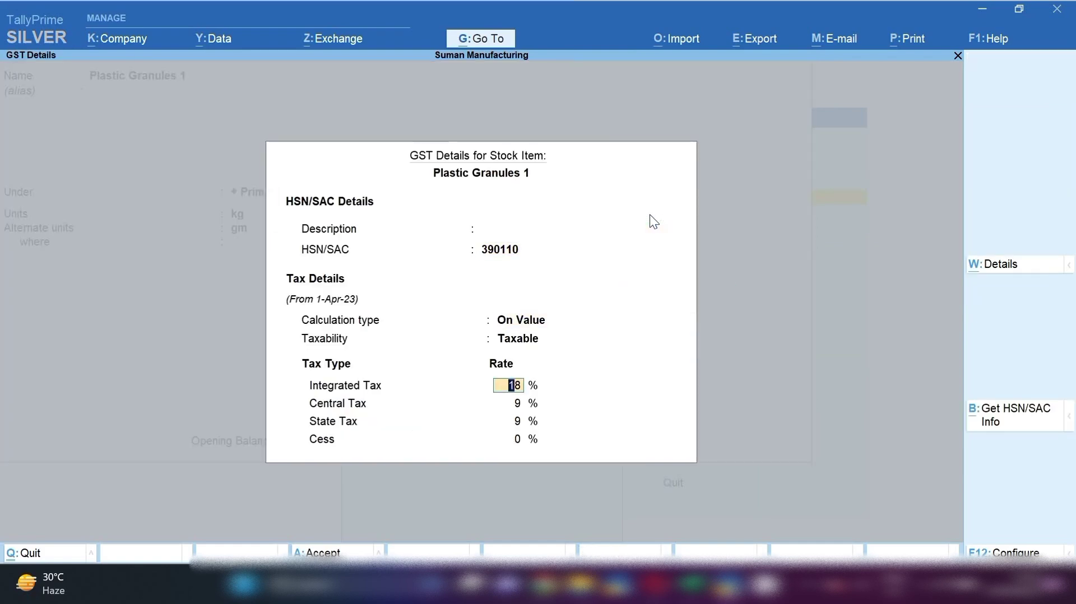
key(Return)
key(Return)
key(Return)
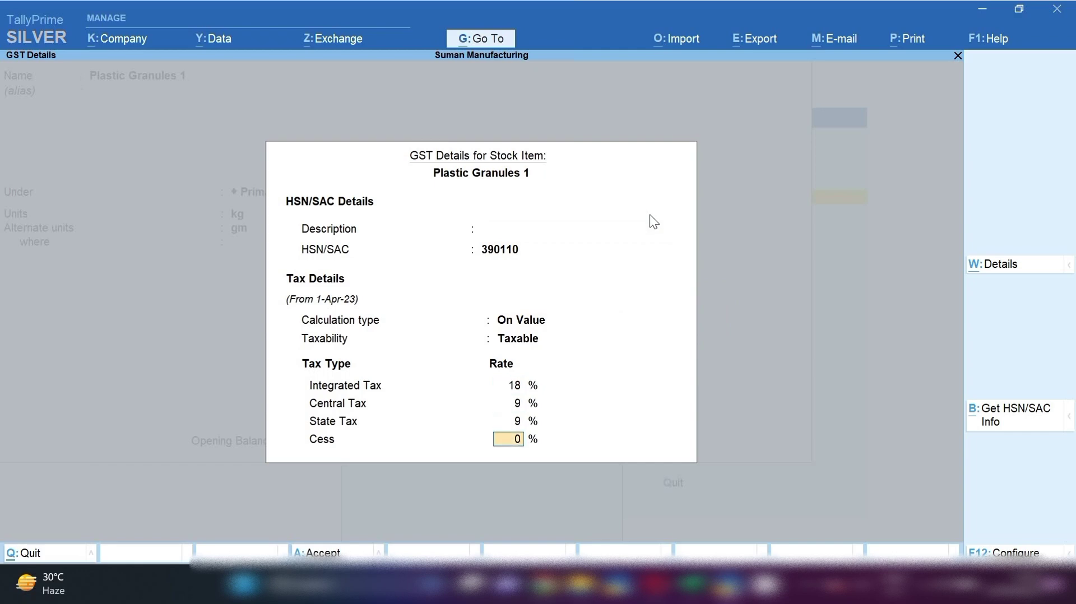
key(Return)
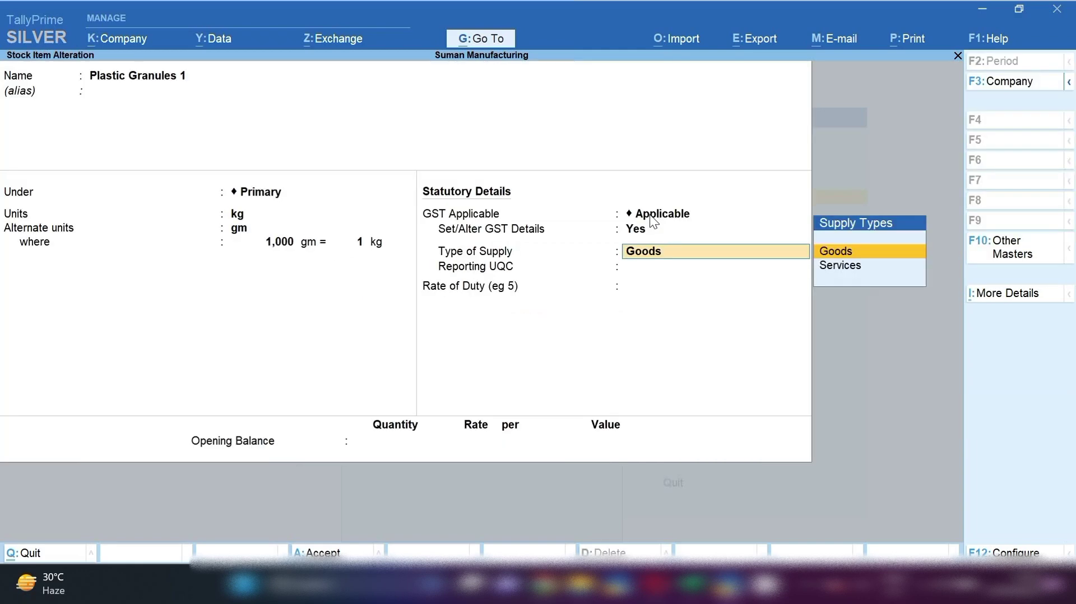
key(BackSpace)
key(Escape)
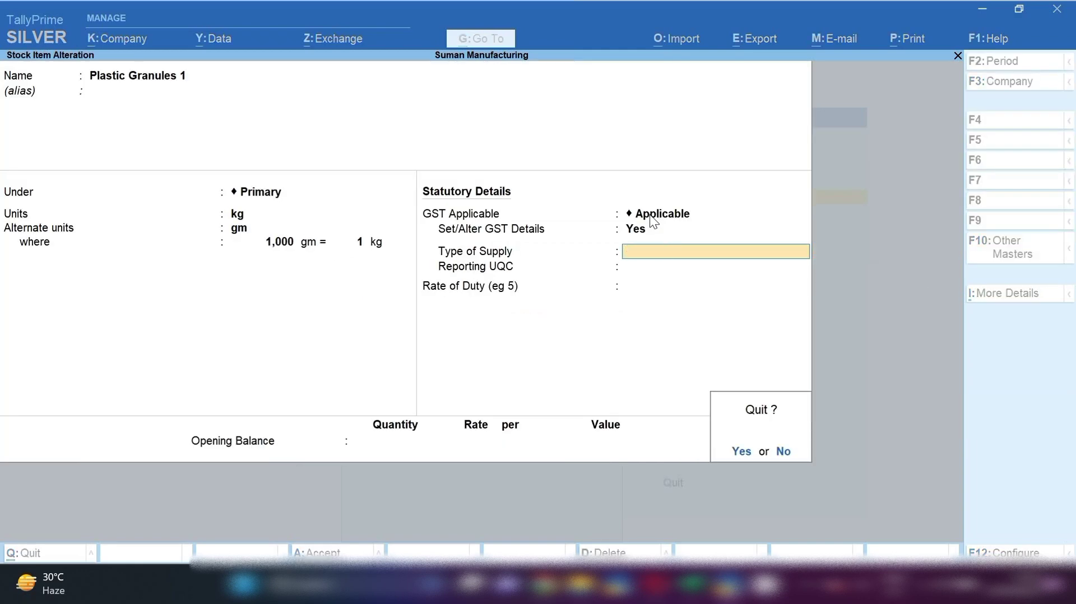
key(y)
Step: Open the stock item Bottle Cap and bring up its GST details
key(Up)
key(Up)
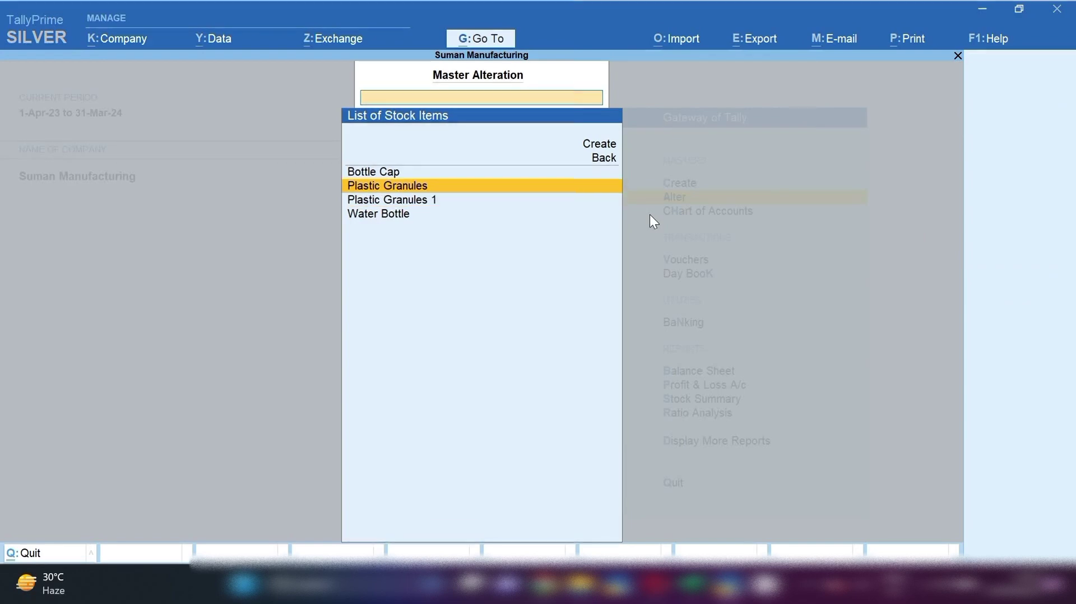
key(Return)
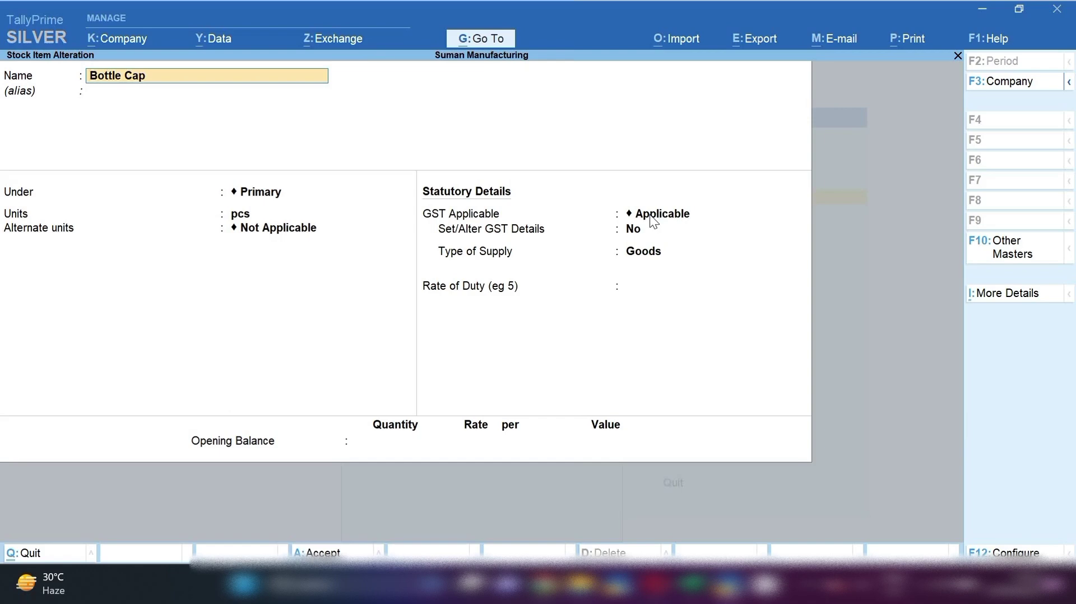
key(Return)
key(Return)
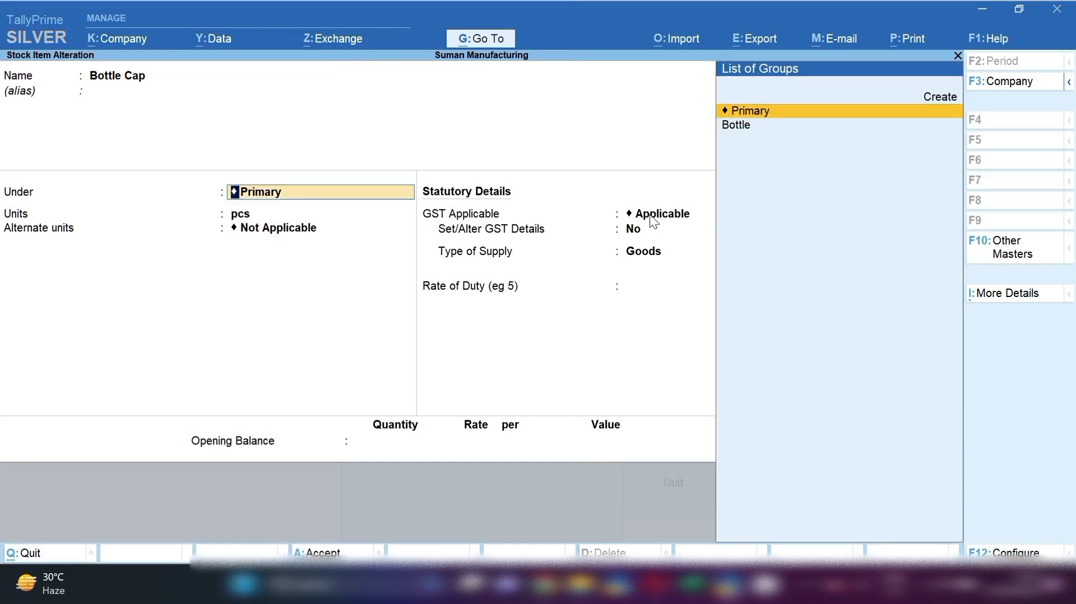
click(651, 217)
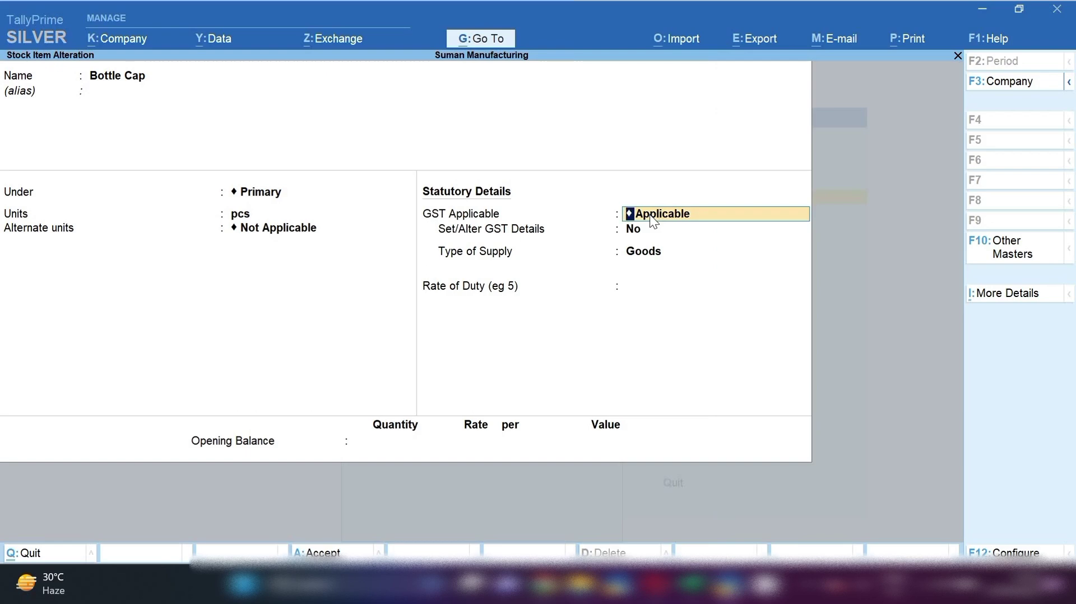
key(Return)
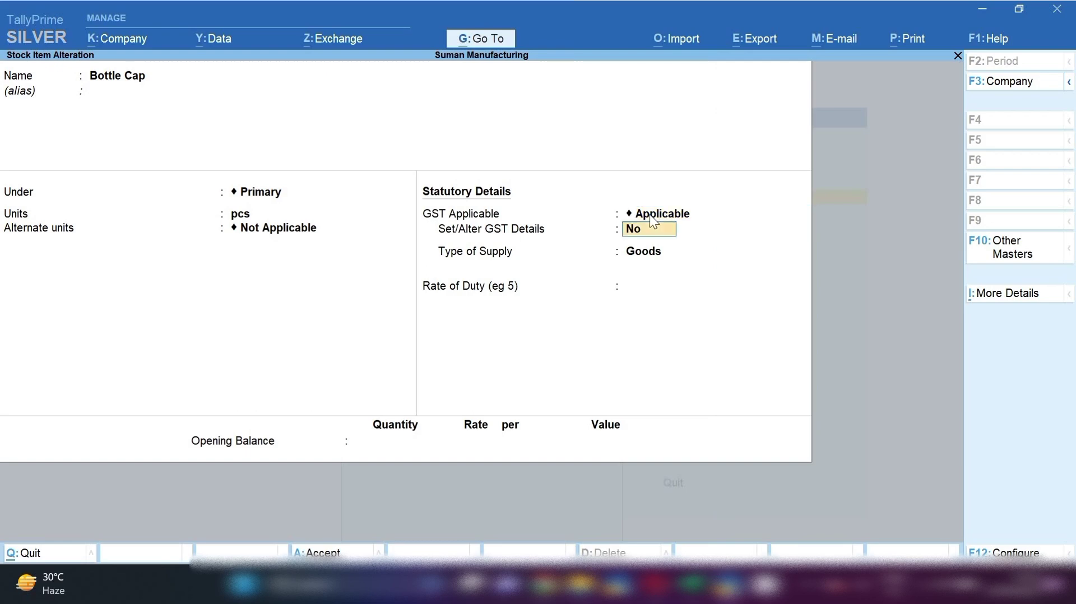
text(y)
key(Return)
key(Return)
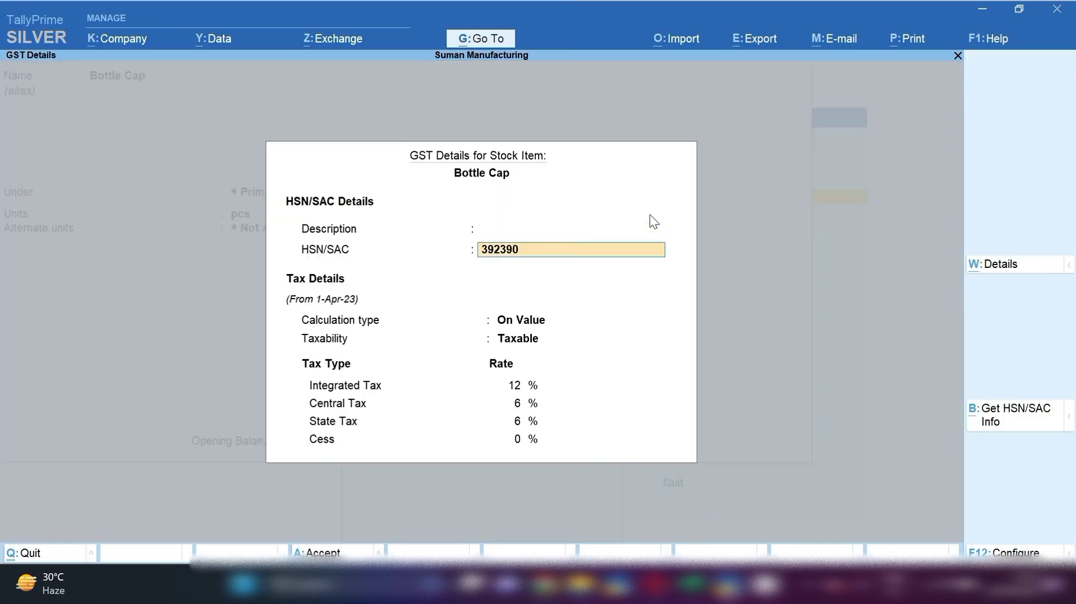
Step: Check Bottle Cap's HSN/SAC code and tax details, and quit both the details and the item without saving
key(Return)
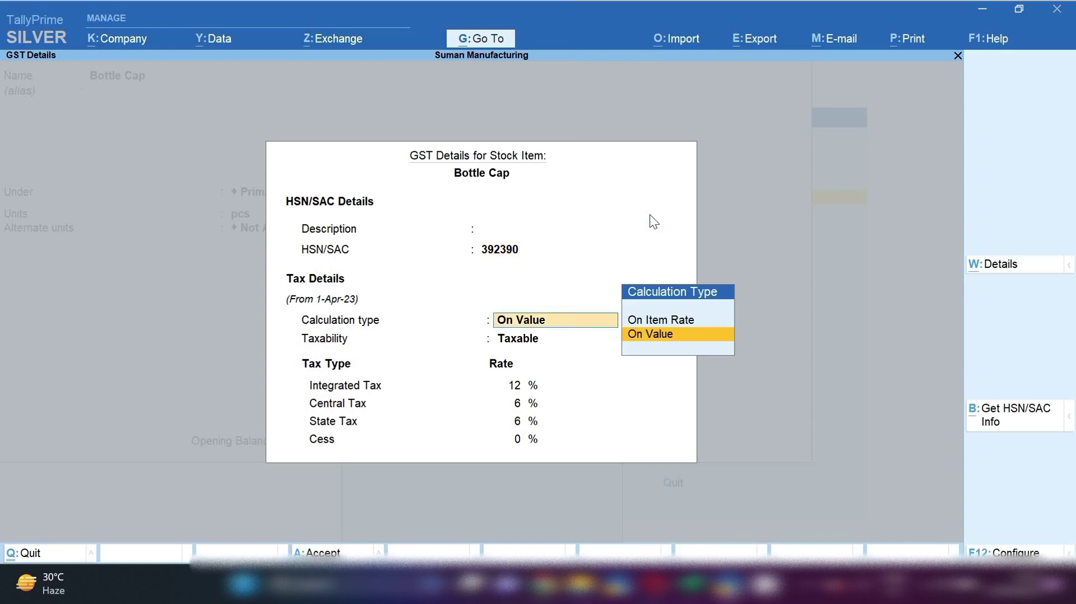
key(BackSpace)
key(Escape)
key(y)
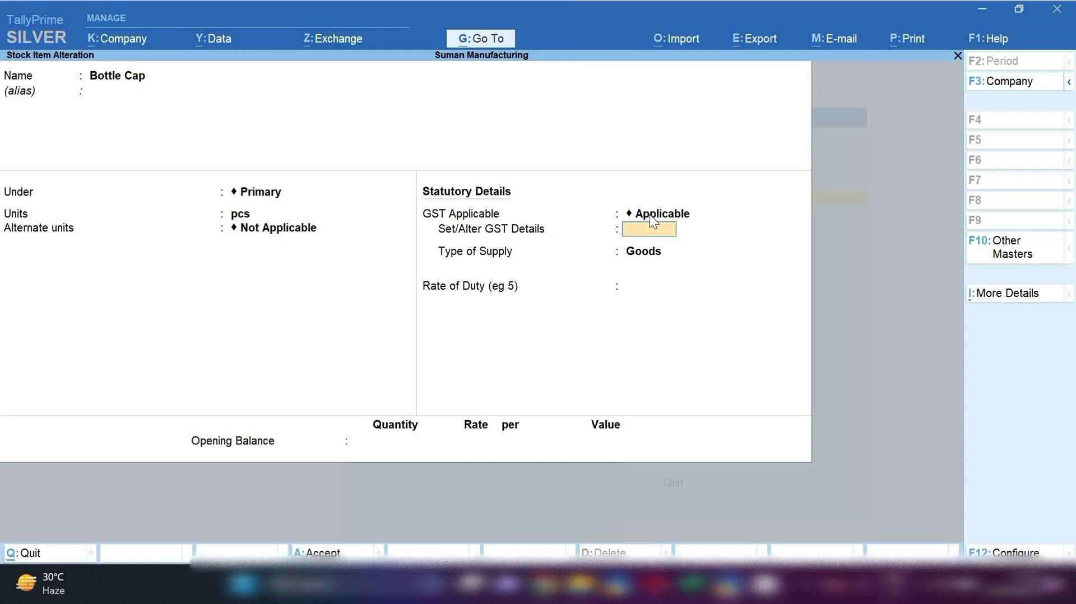
key(Escape)
key(y)
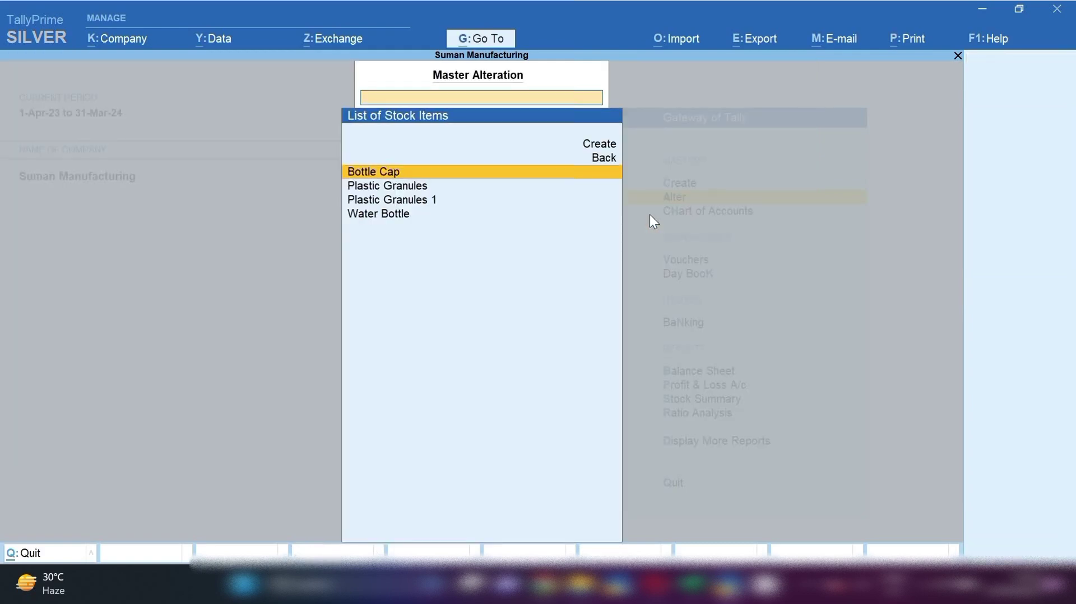
Step: Open the stock item Water Bottle and place it under the stock group Bottle
key(Down)
key(Down)
key(Down)
key(Return)
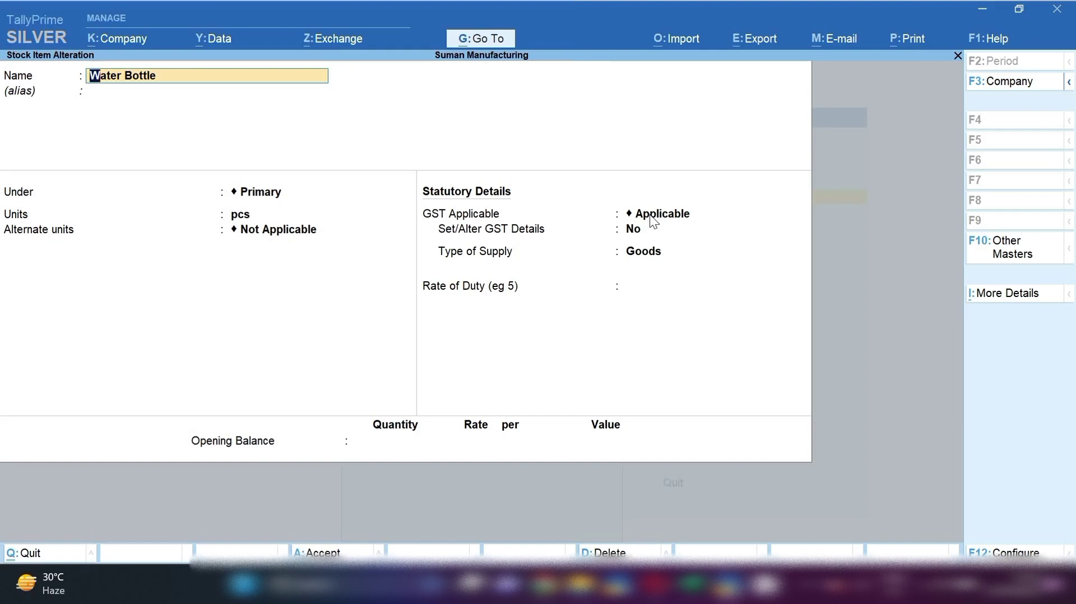
key(Return)
key(Return)
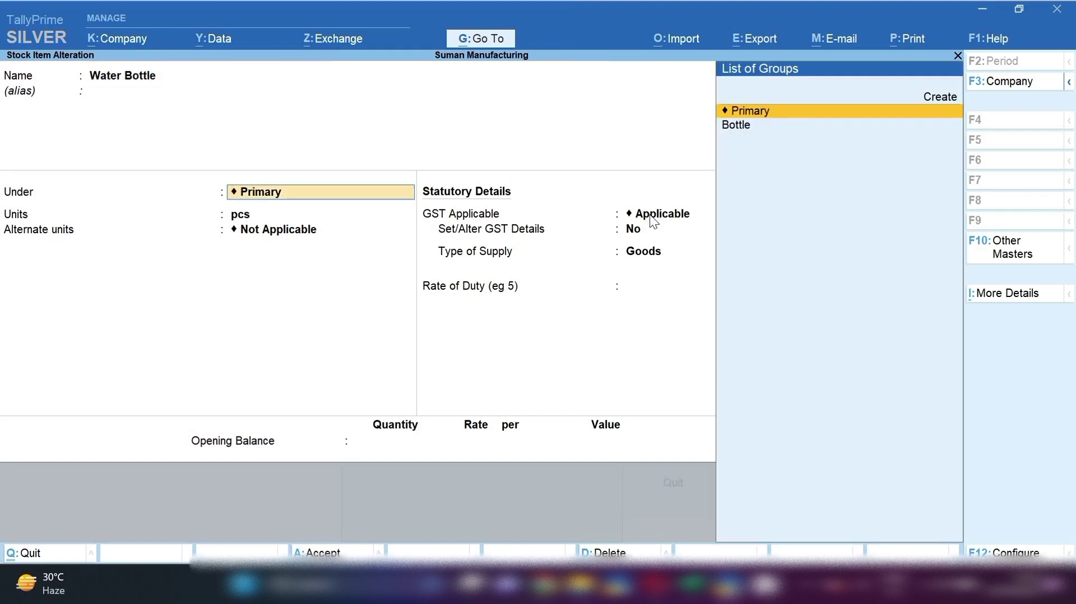
key(Down)
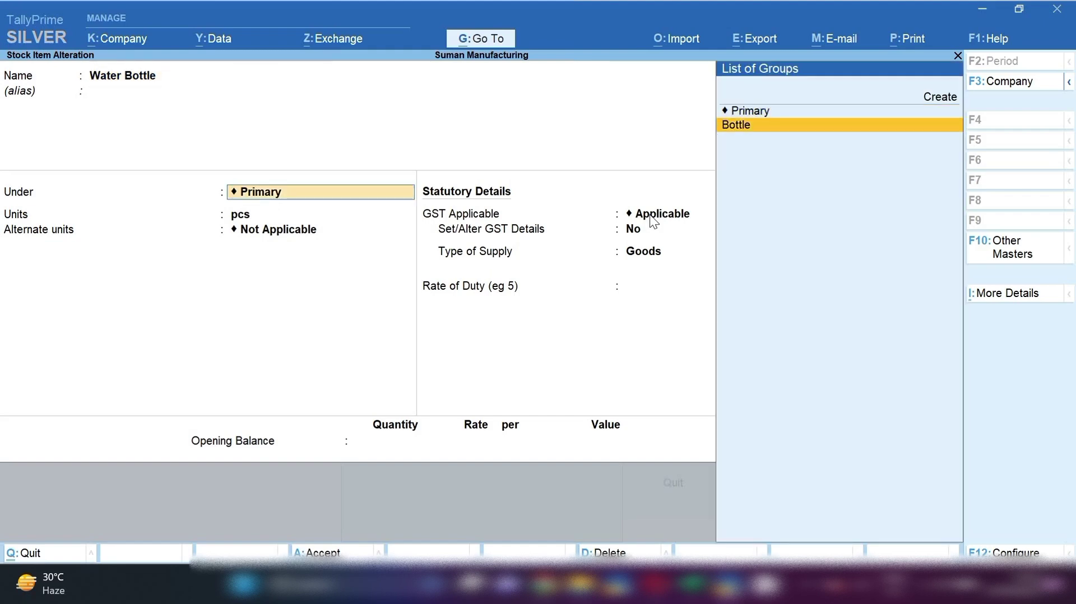
key(Return)
Step: Open the stock group Bottle from Water Bottle's group field, check its parent group, quantity and GST settings, and accept it
key(BackSpace)
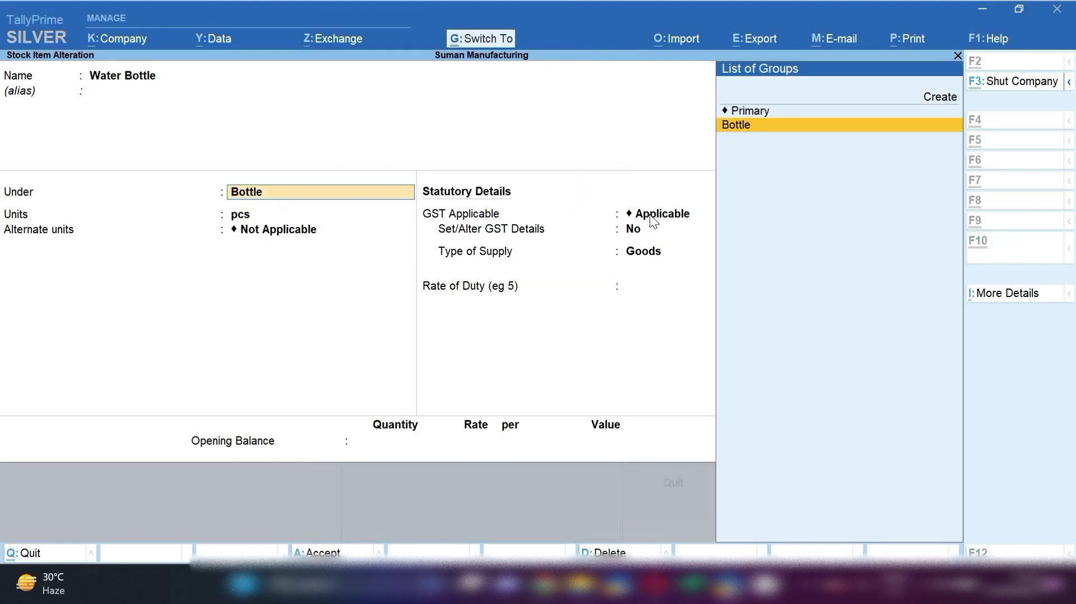
key(ctrl+Return)
key(Return)
key(Return)
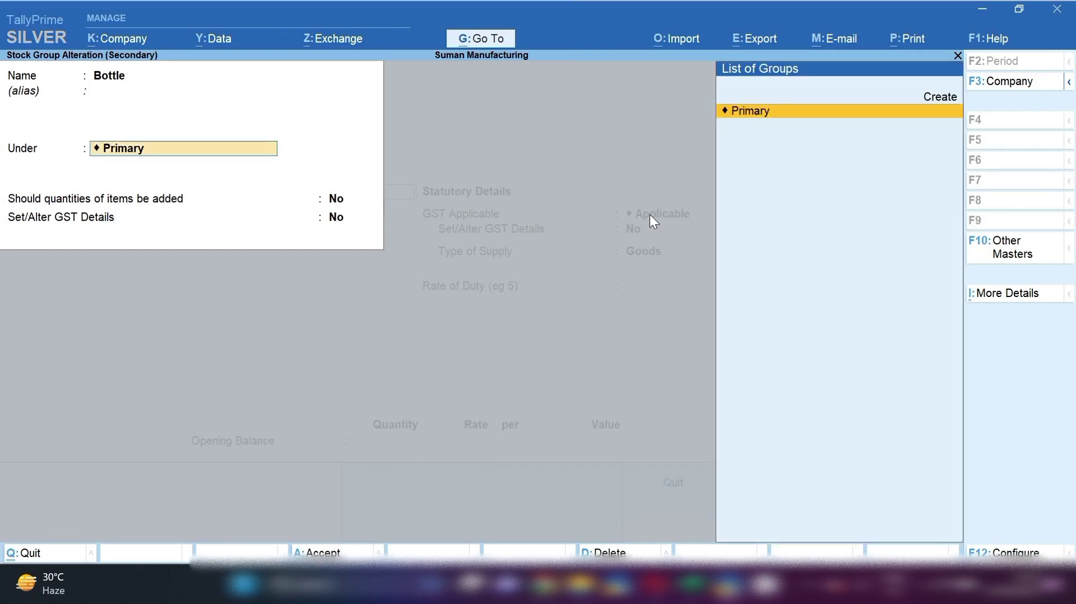
key(Return)
key(Return)
key(Return)
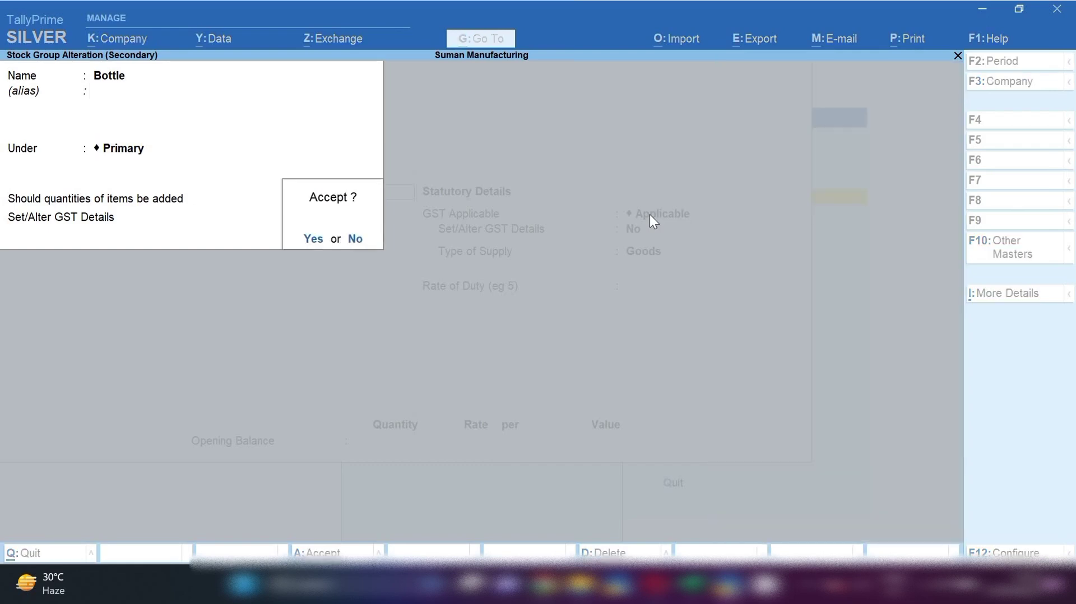
key(Return)
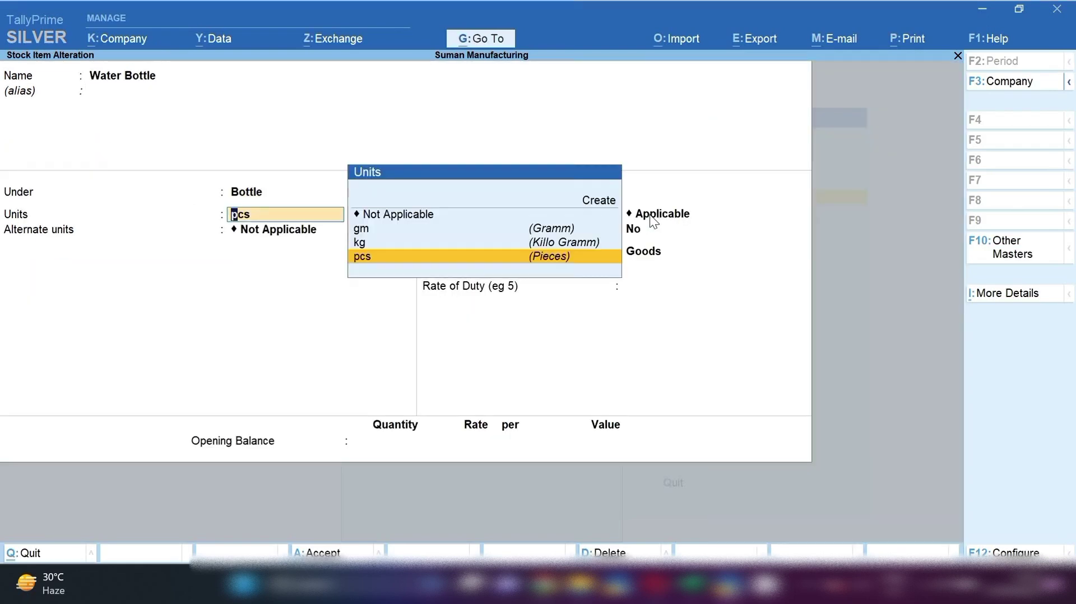
Step: Keep pcs as Water Bottle's unit and GST as Applicable, and bring up the item's GST details
key(Return)
key(Return)
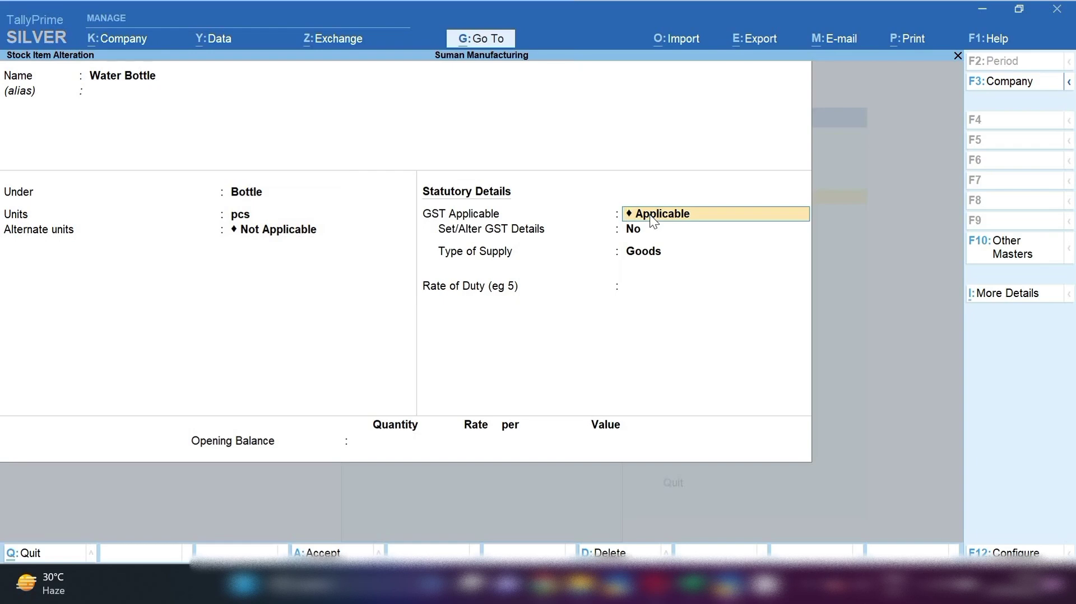
key(Return)
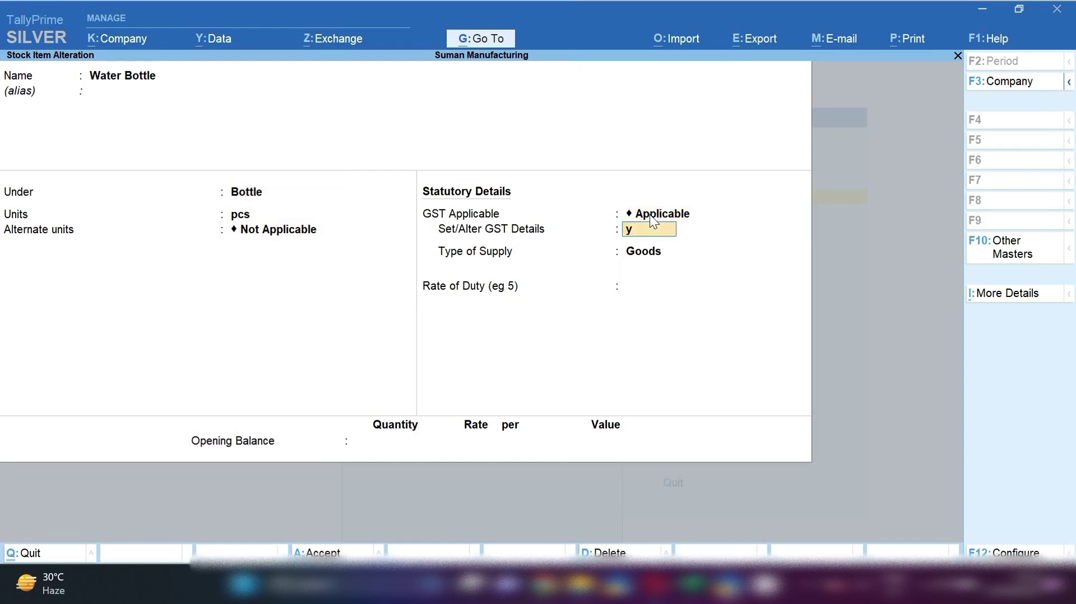
text(y)
key(Return)
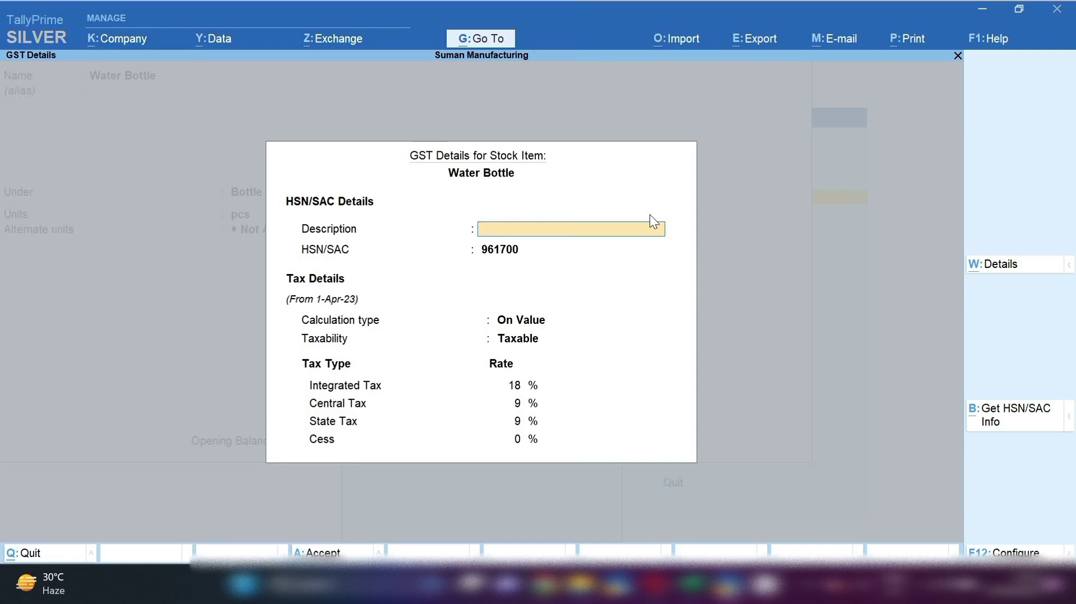
Step: Check Water Bottle's HSN/SAC code and tax rates, quit the details and item without saving, and return to the Gateway of Tally
key(Escape)
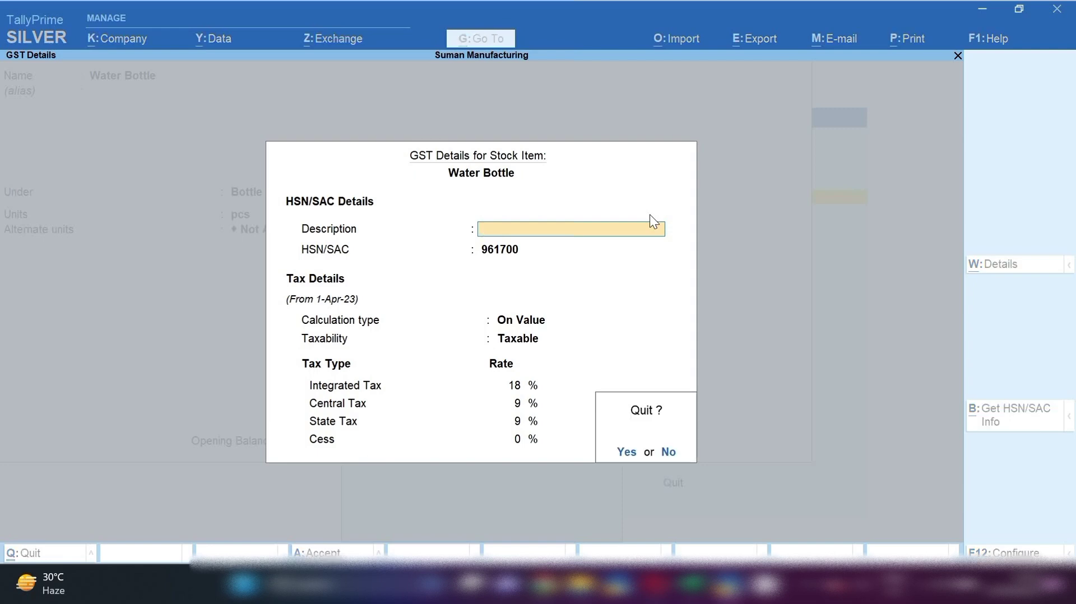
key(Return)
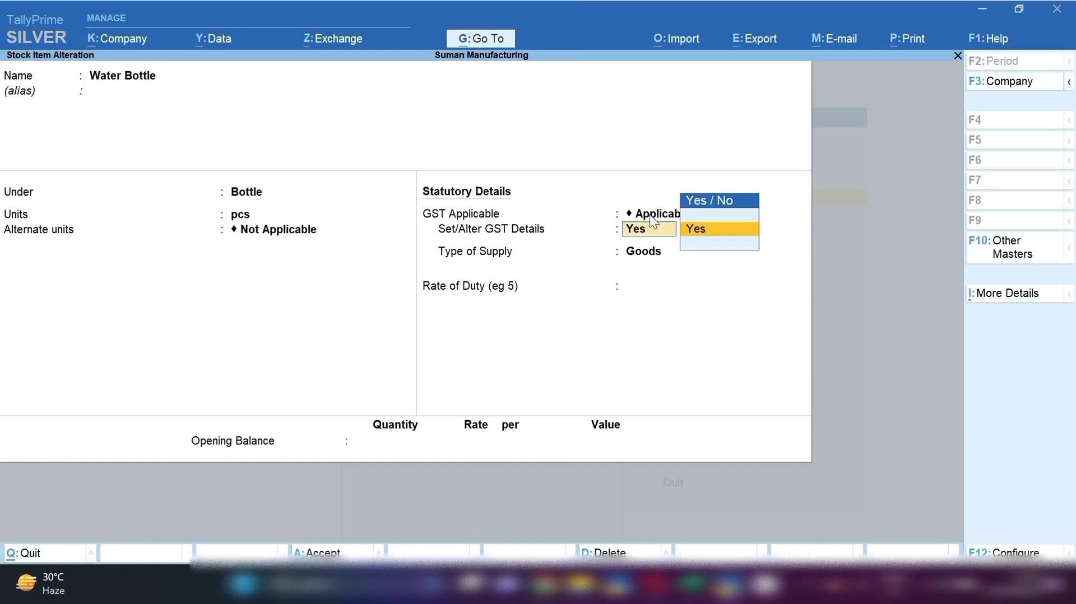
key(Escape)
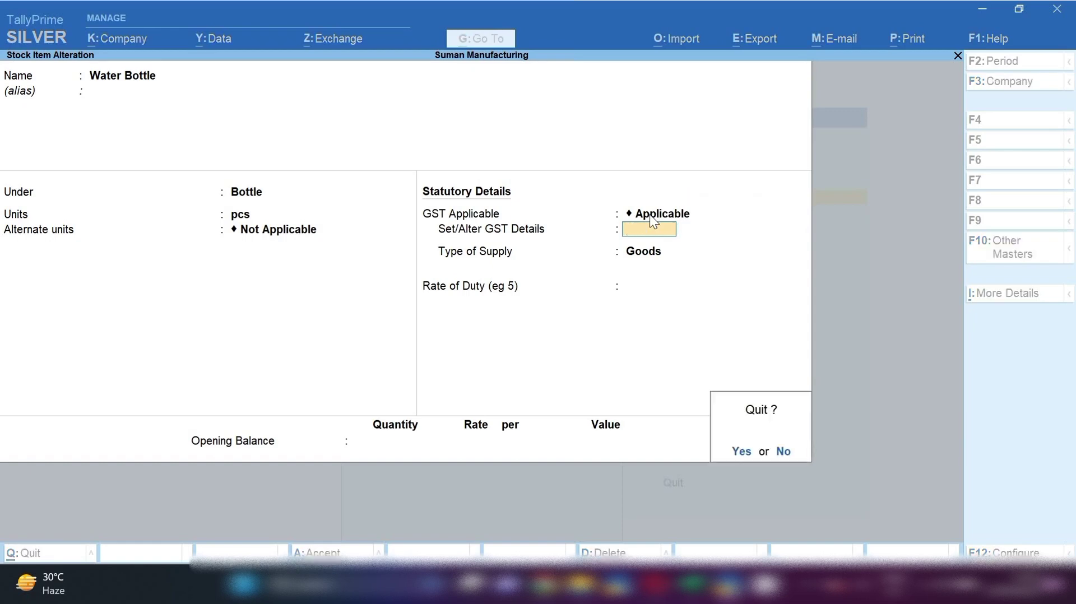
key(Return)
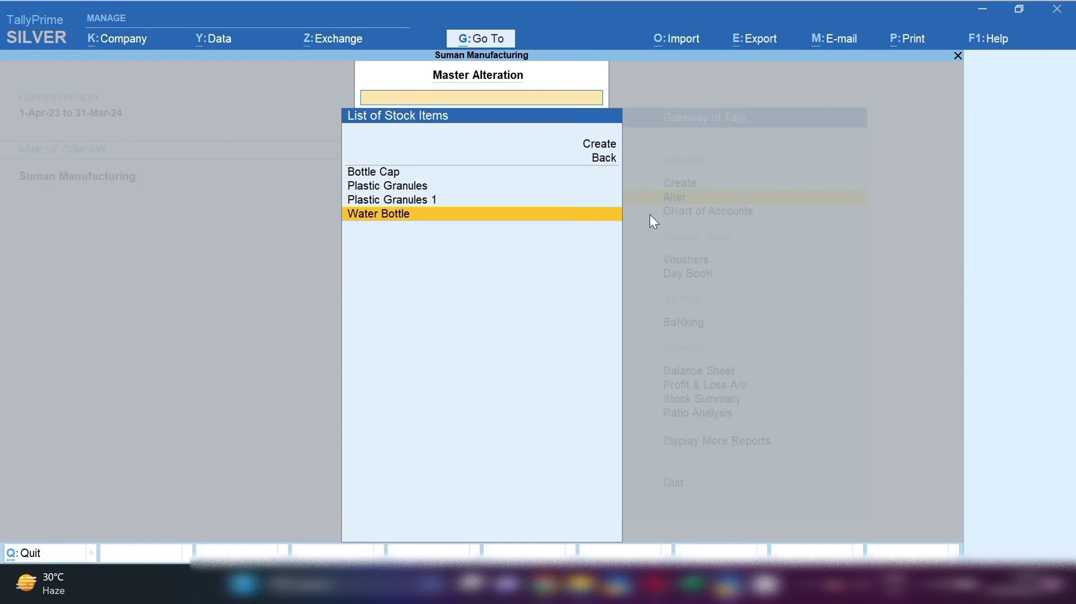
key(Escape)
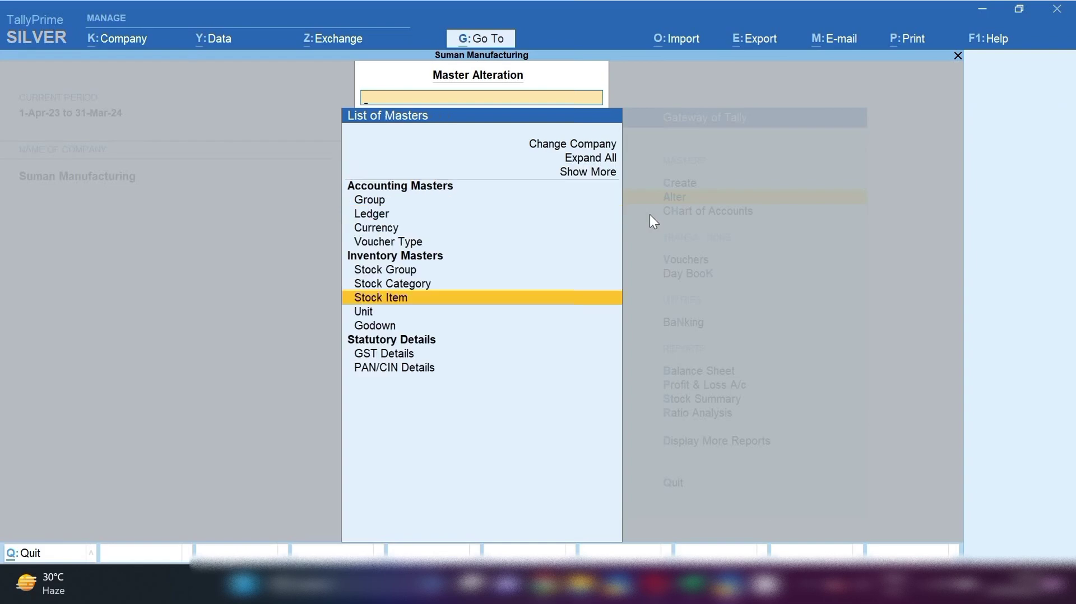
key(Escape)
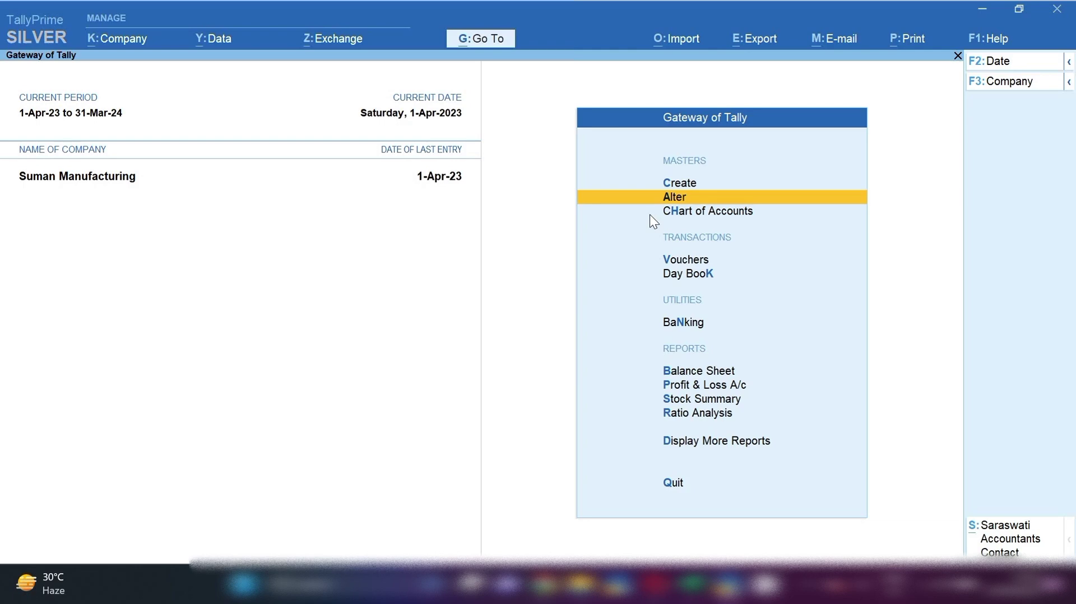
Step: Bring up the list of voucher types for alteration
key(Return)
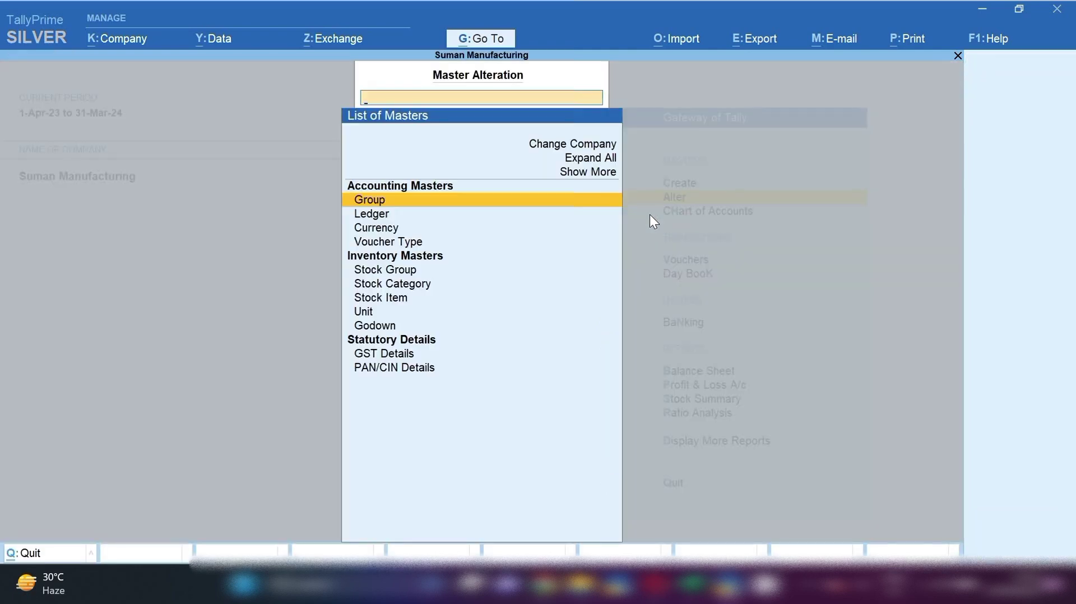
key(Down)
key(Down)
key(Down)
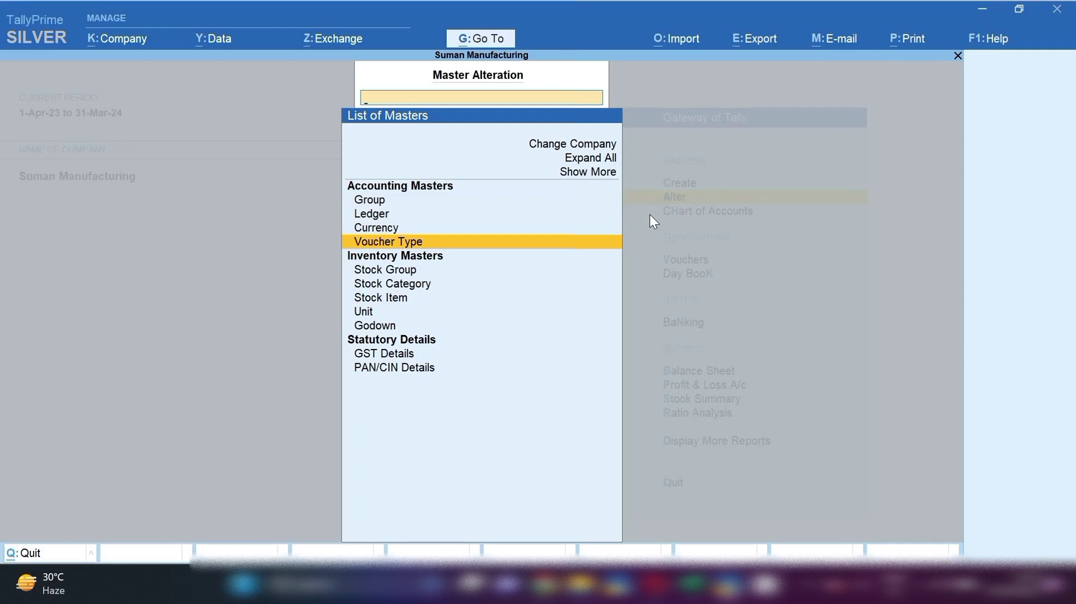
key(Return)
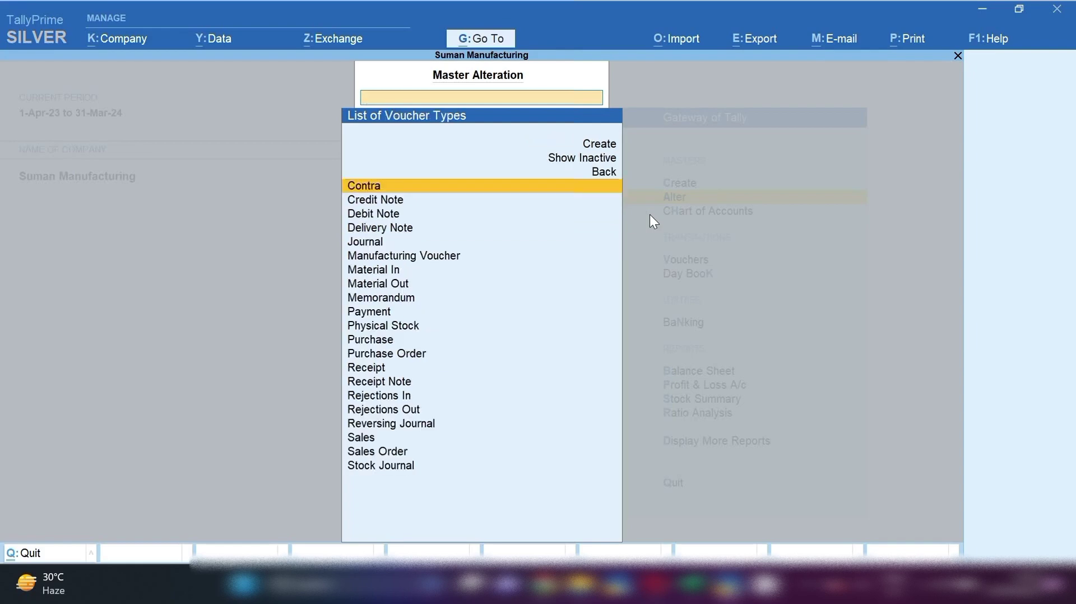
key(Down)
key(Down)
key(Down)
key(Down)
key(Down)
key(Down)
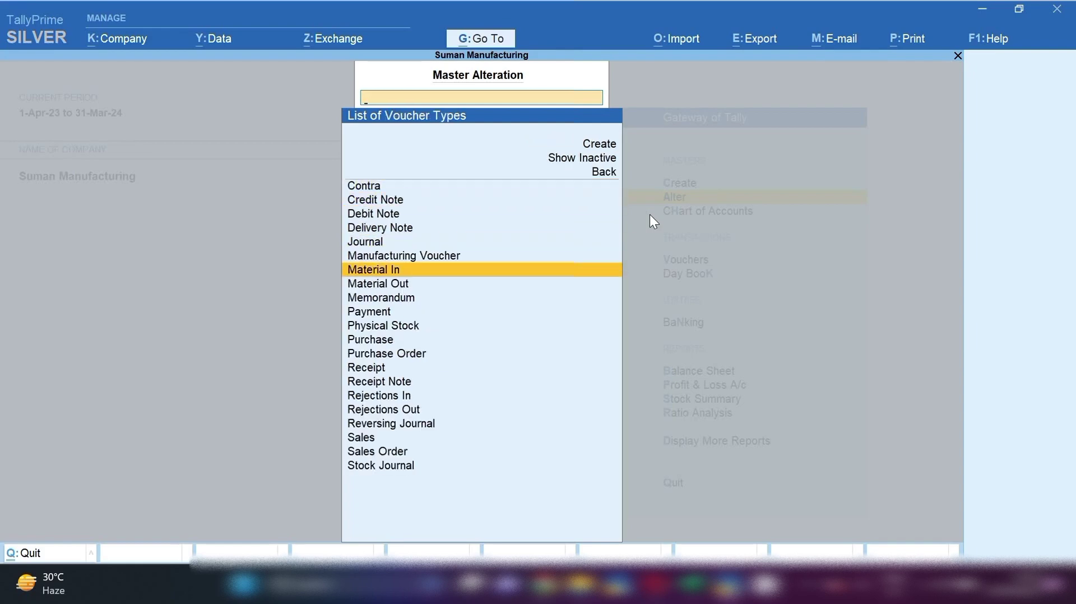
key(Up)
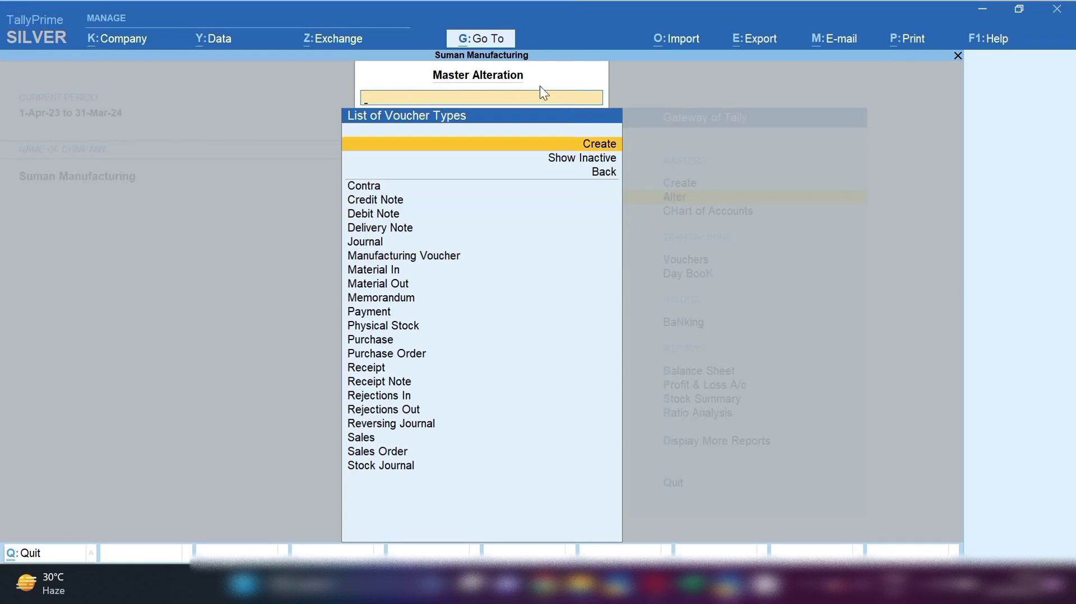
key(Return)
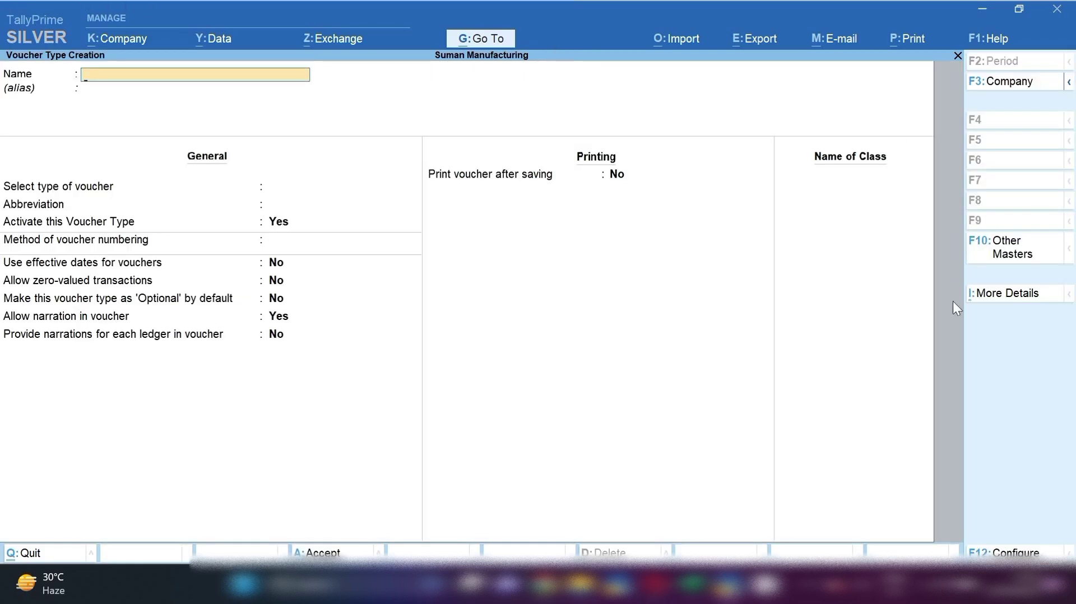
key(Escape)
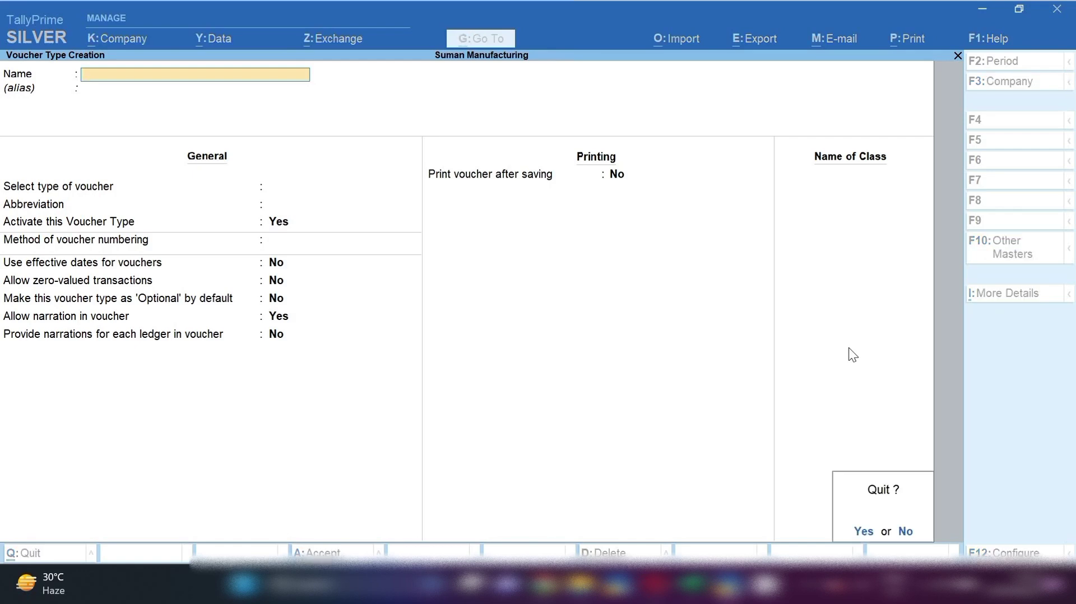
key(y)
Step: Open the voucher type Manufacturing Voucher for alteration
key(Down)
key(Down)
key(Down)
key(Down)
key(Down)
key(Down)
key(Down)
key(Down)
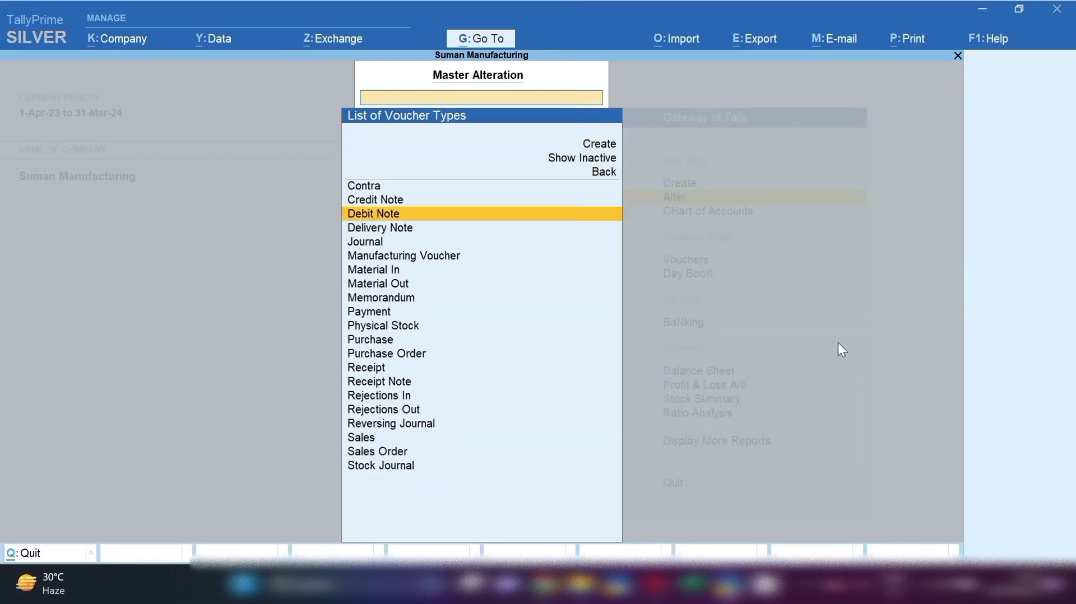
key(Return)
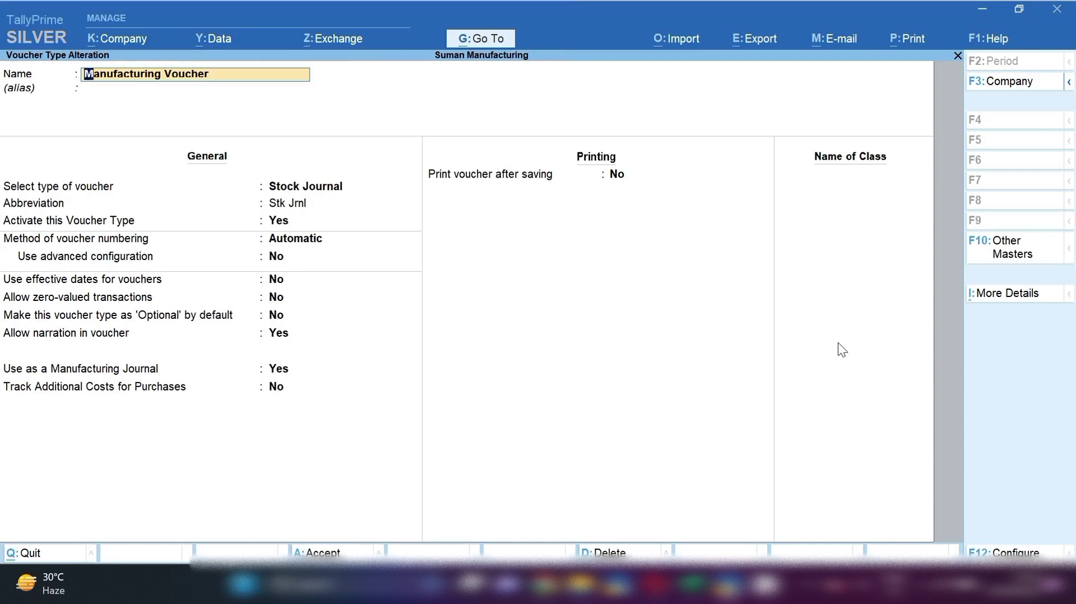
Step: Check Manufacturing Voucher's numbering, narration and manufacturing journal settings, quit it without saving, and leave the master alteration lists
key(Return)
key(Return)
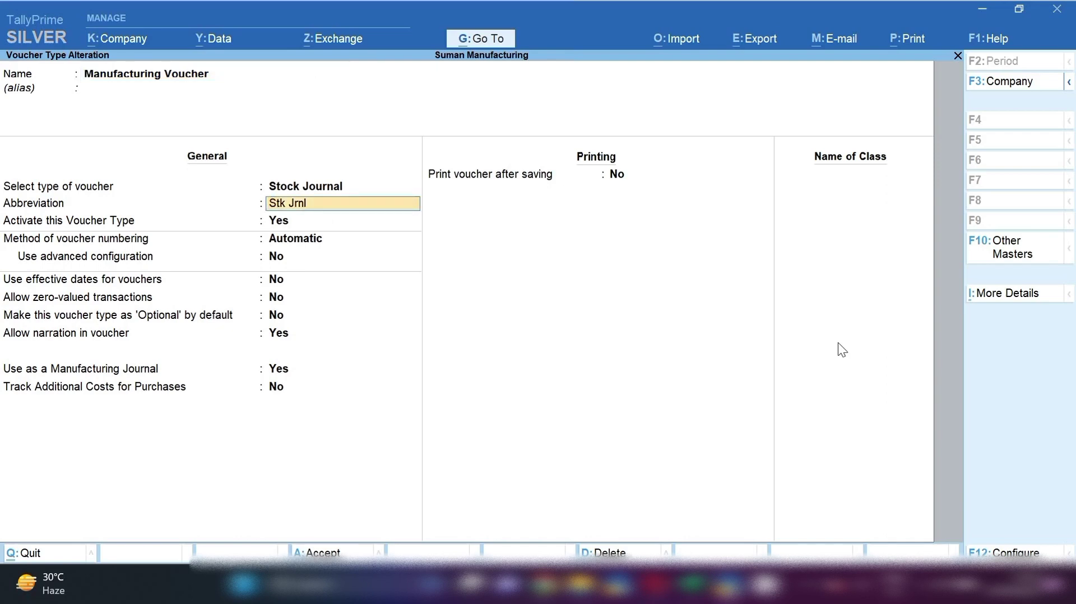
key(Return)
key(Return)
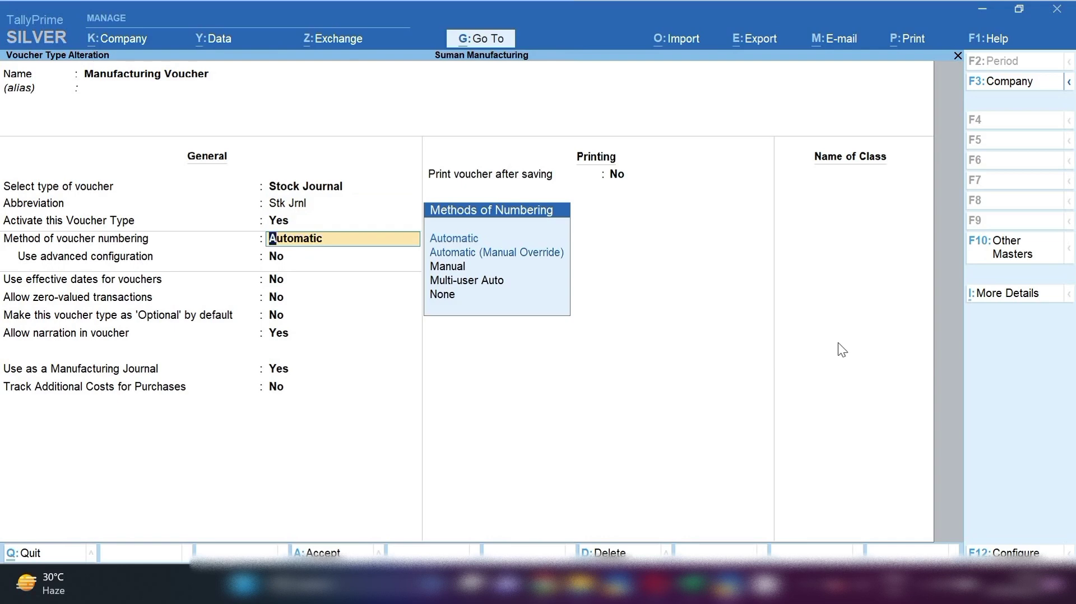
key(Return)
key(Return)
key(Return)
key(Return)
key(Return)
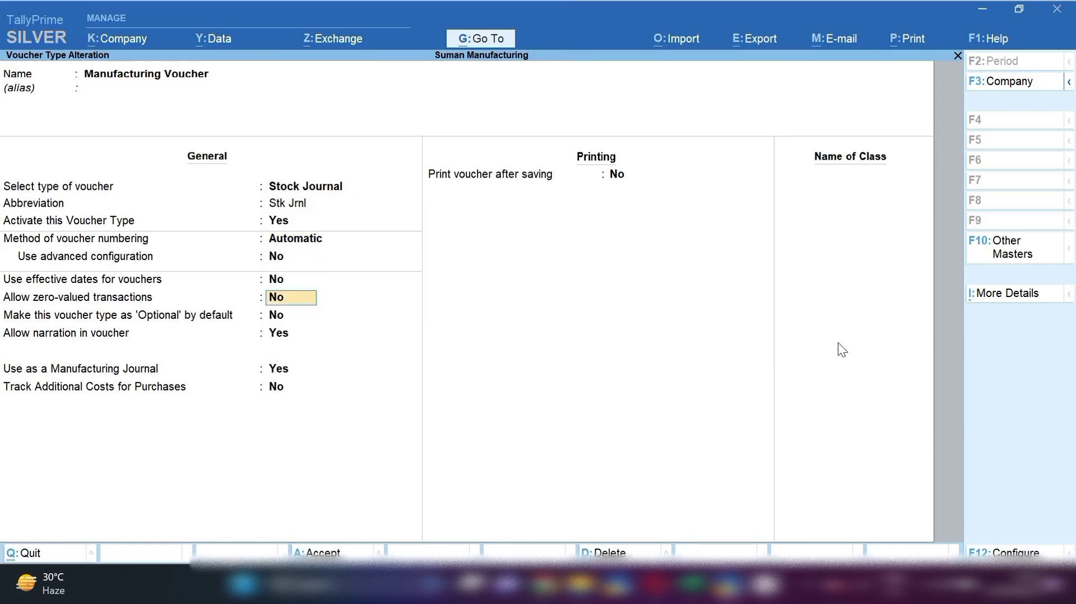
key(Return)
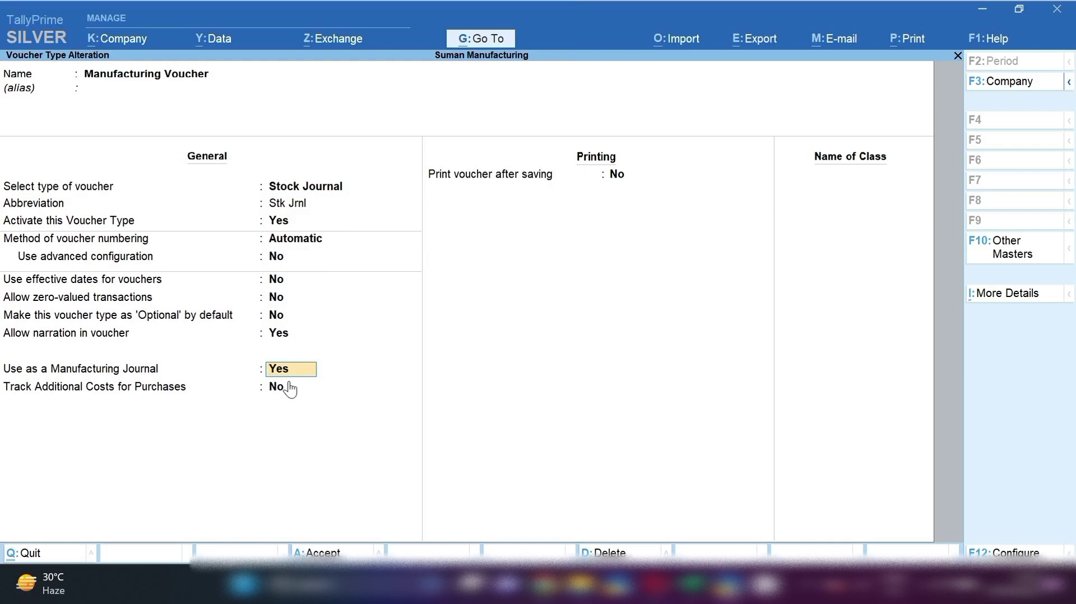
key(Escape)
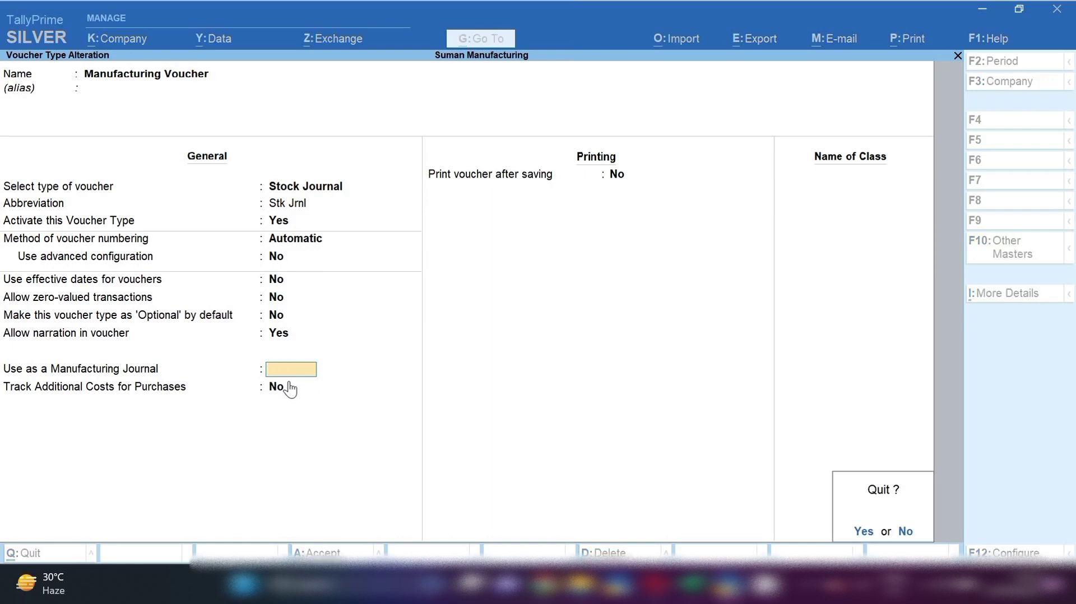
key(y)
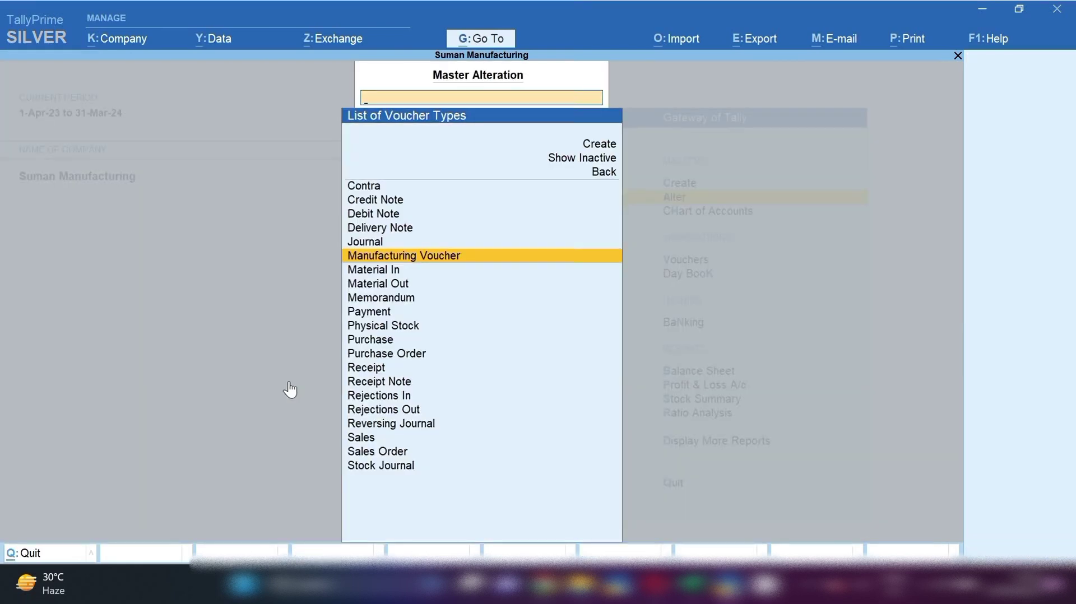
key(Escape)
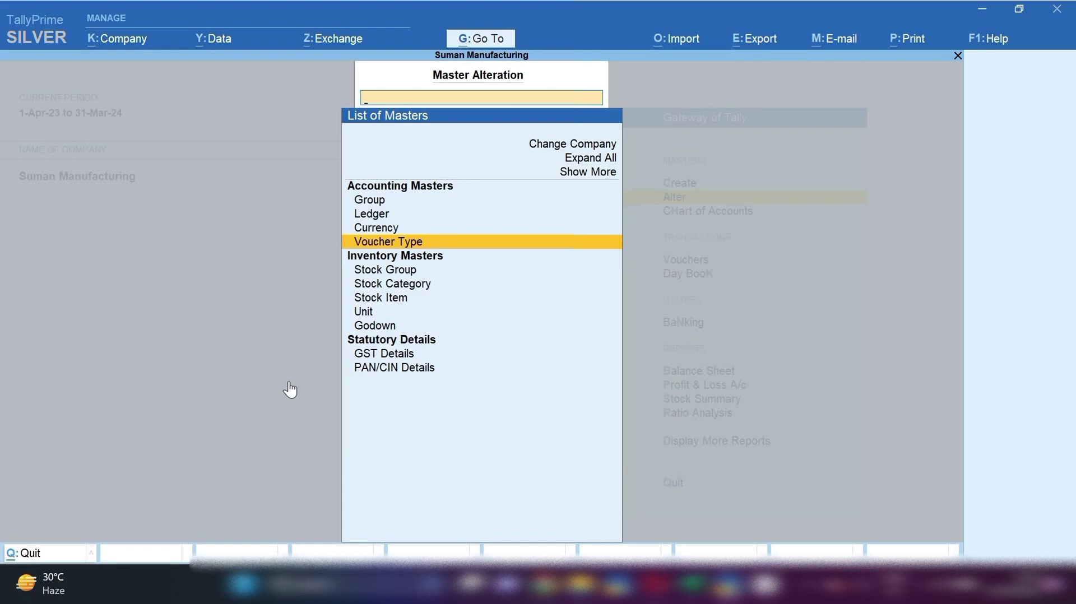
key(Escape)
Step: Open the stock item Water Bottle for alteration
key(Return)
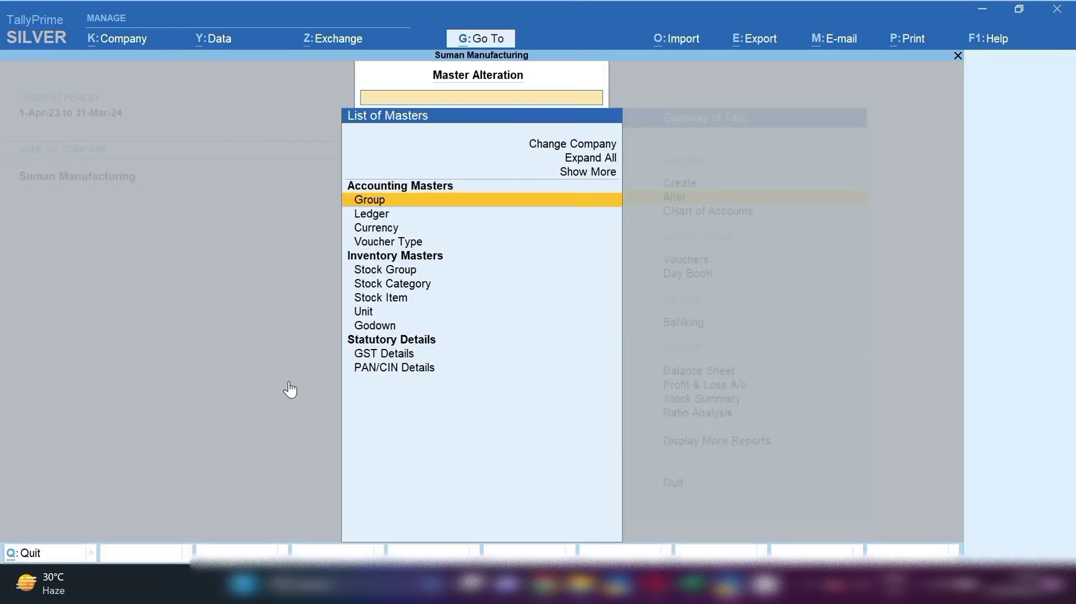
key(Down)
key(Down)
key(Down)
key(Down)
key(Down)
key(Down)
key(Down)
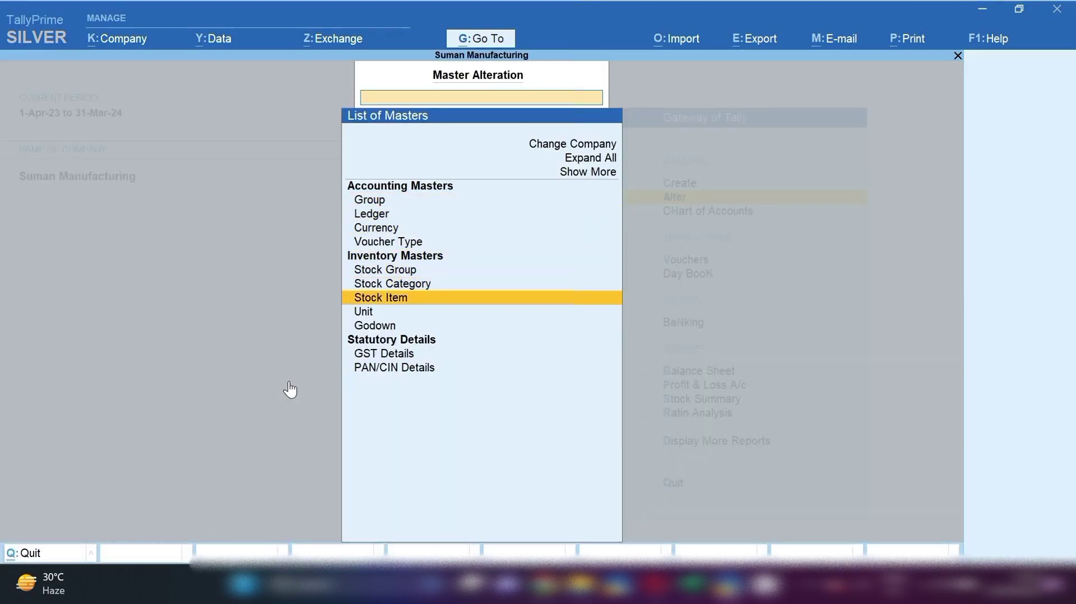
key(Return)
key(Down)
key(Down)
key(Down)
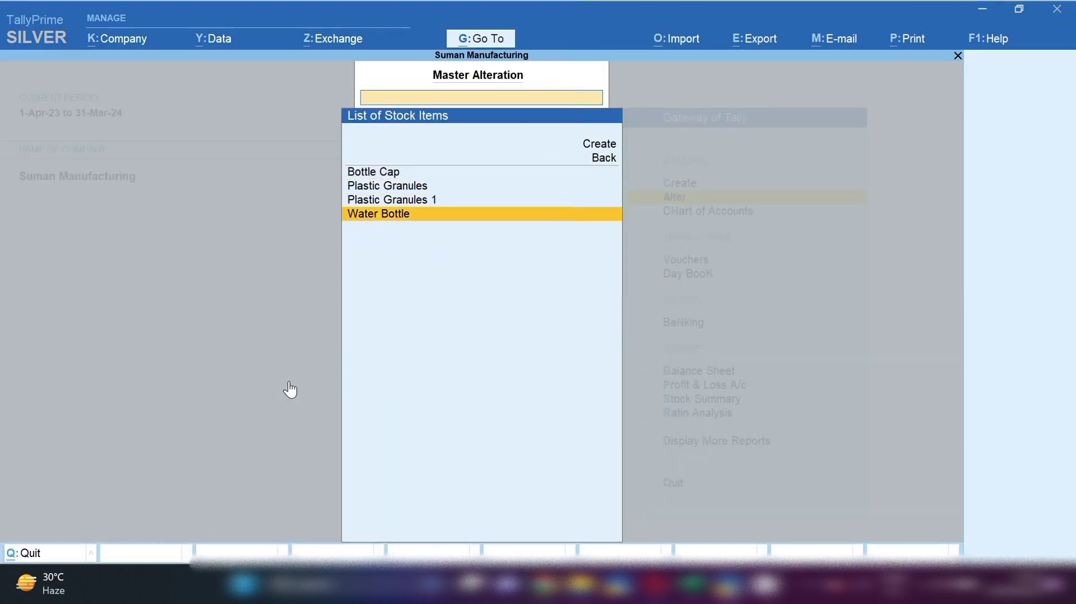
key(Return)
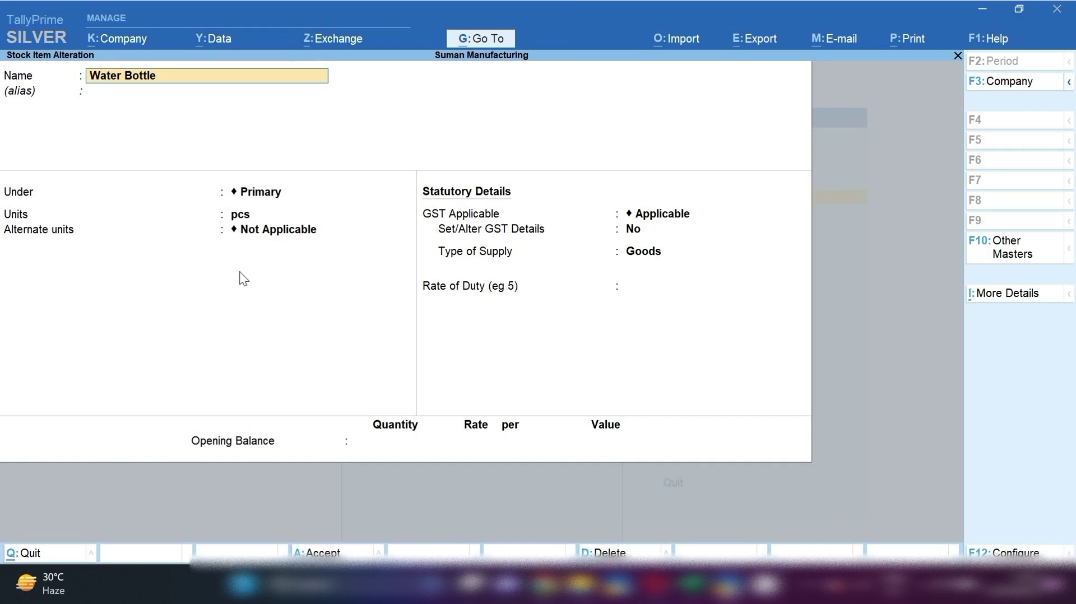
Step: Configure the stock item screen to show all configurations and allow a components list (Bill of Materials) for stock items
click(1009, 553)
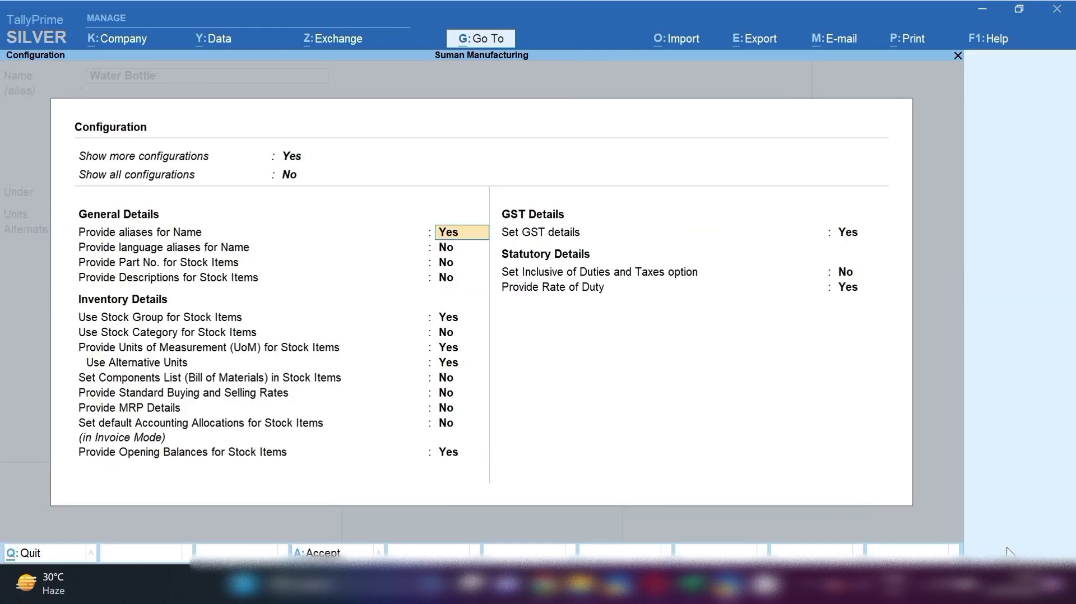
click(289, 176)
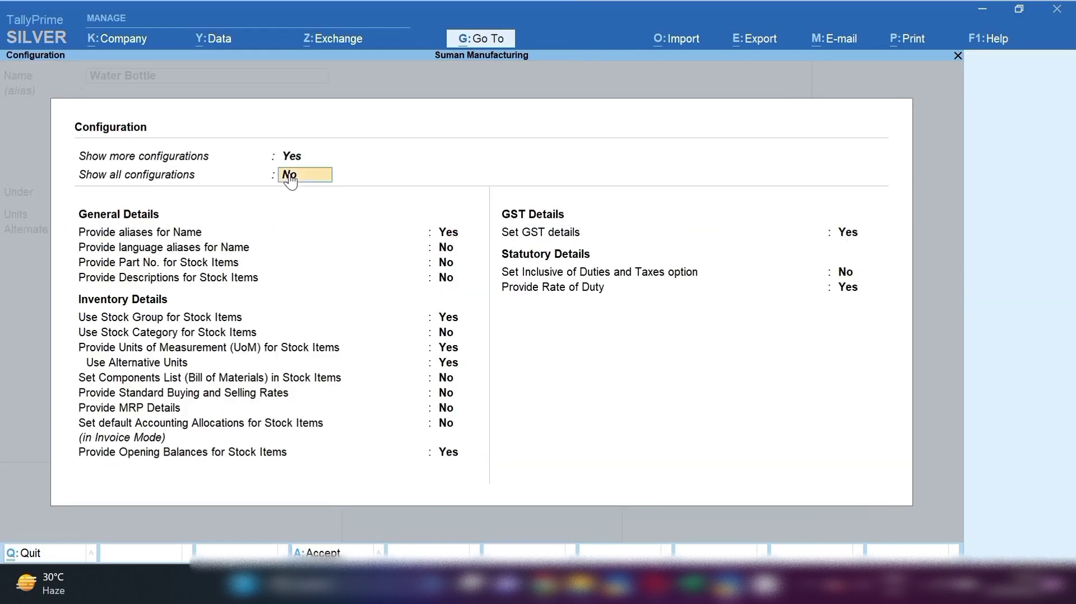
text(y)
key(Return)
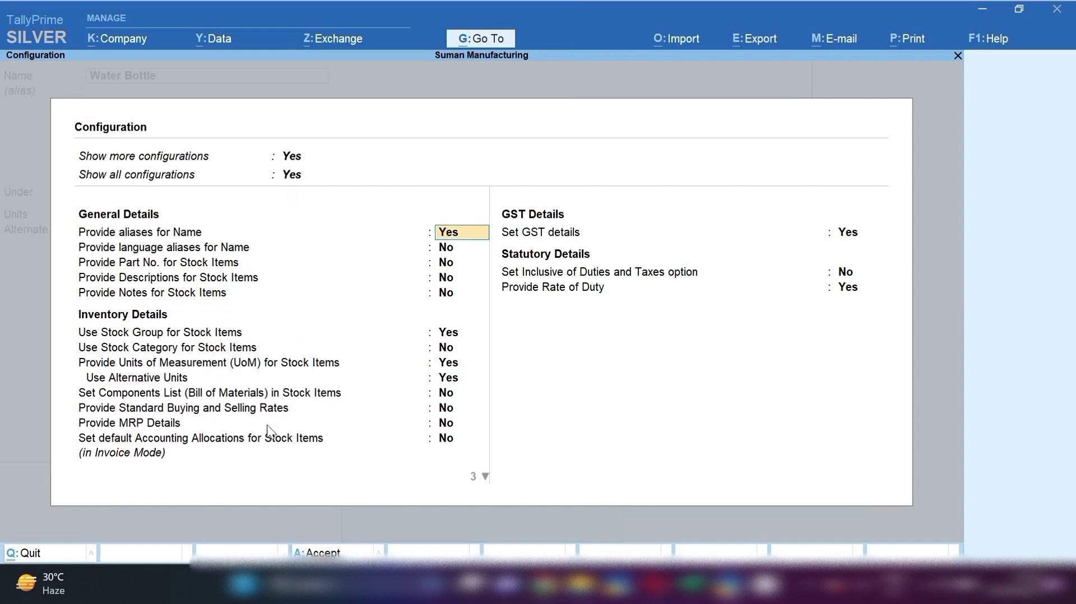
click(208, 397)
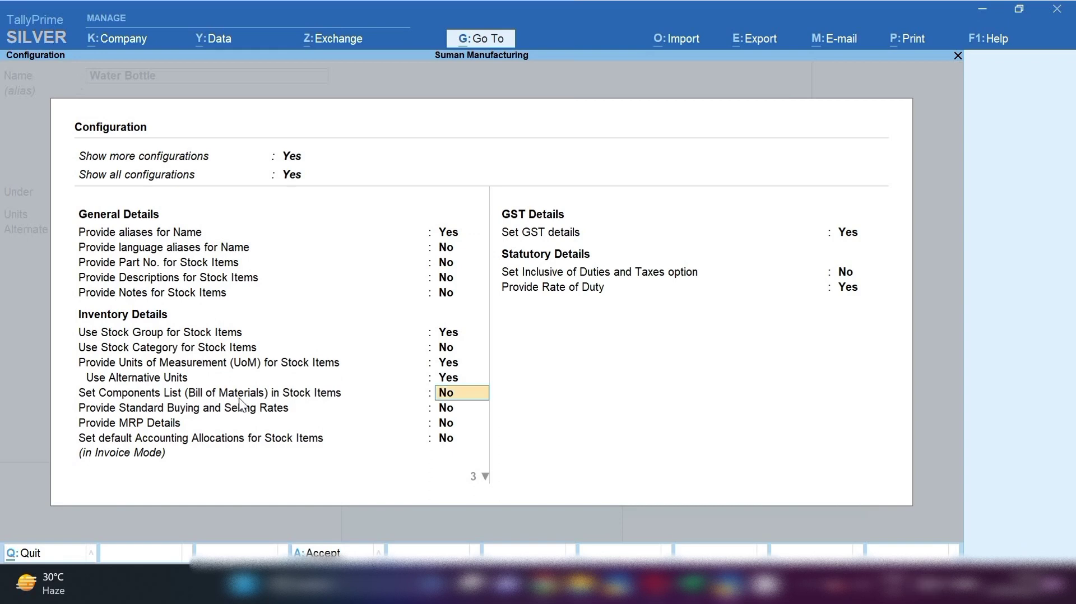
text(y)
key(Return)
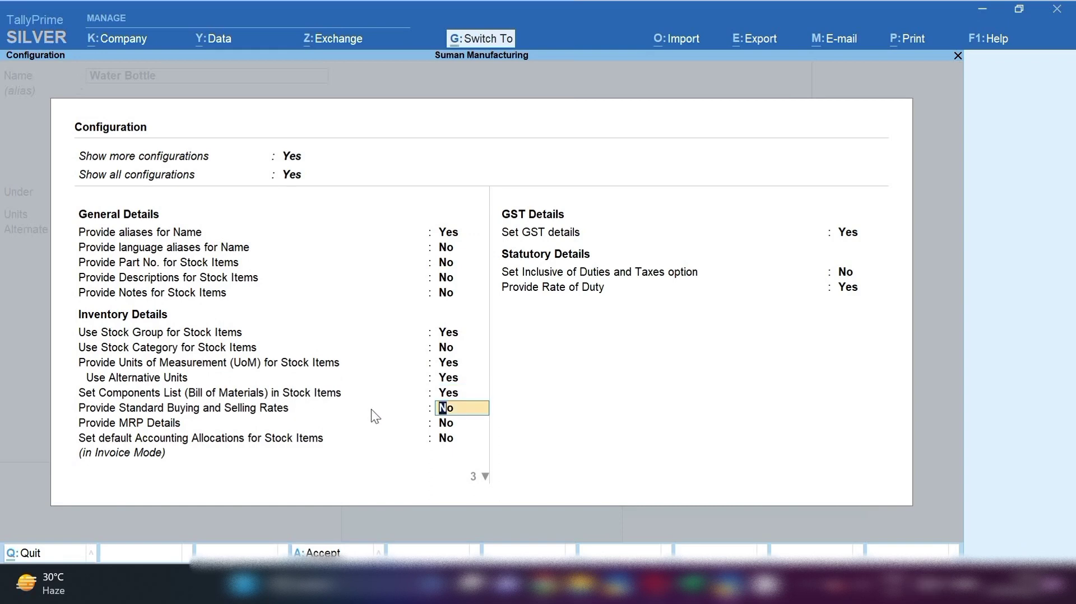
key(ctrl+a)
Step: Turn on Alter components (BOM) for Water Bottle and add a bill of materials named Bottle
key(Return)
key(Return)
key(Return)
key(Return)
key(Return)
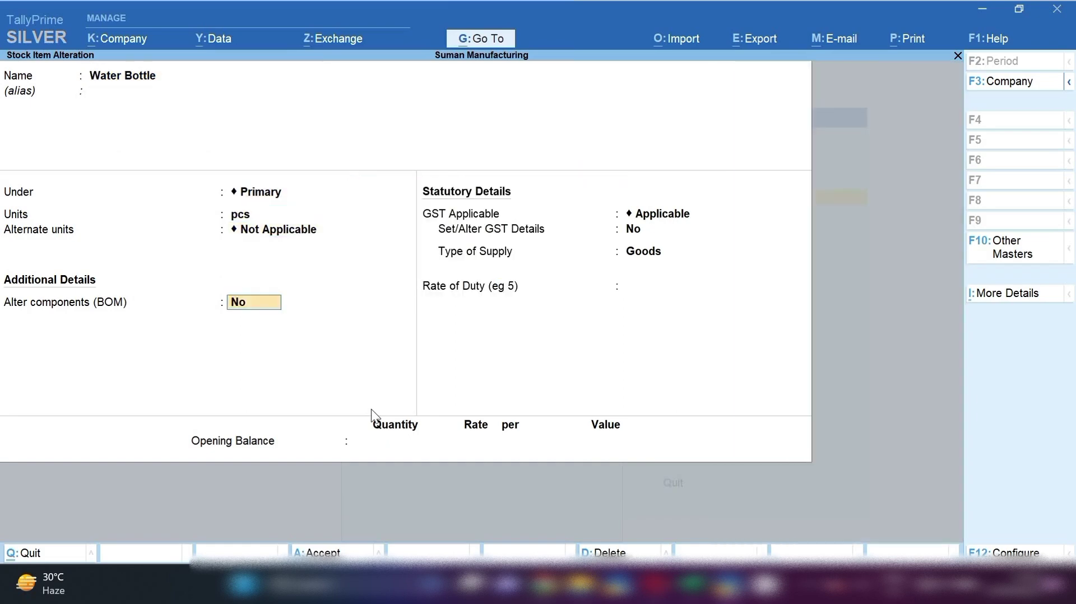
text(y)
key(Return)
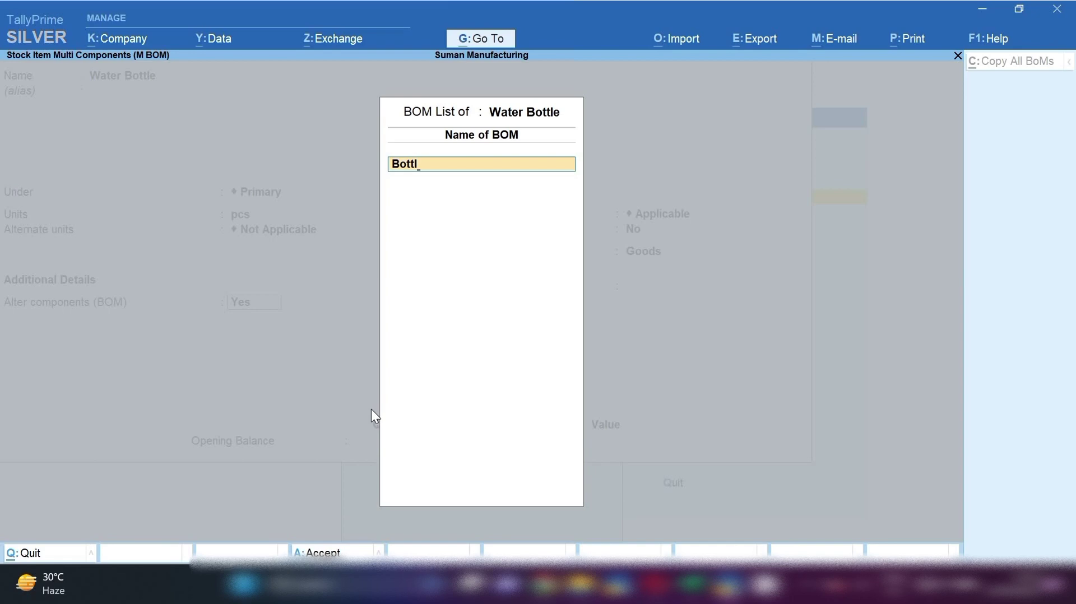
text(e)
key(Return)
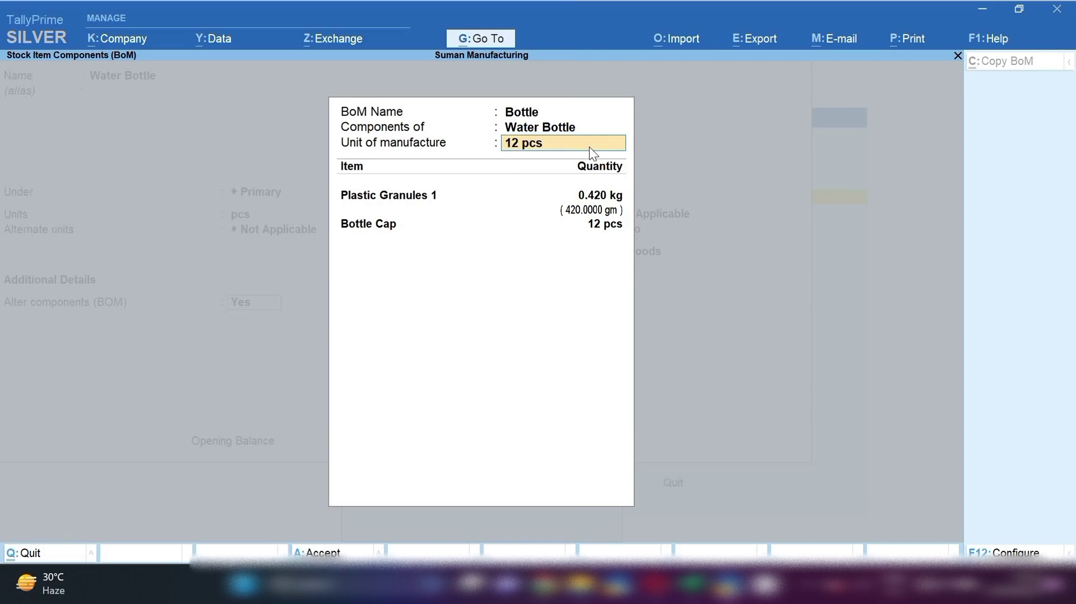
Step: Define the Bottle BOM for 12 pcs with 0.420 kg of Plastic Granules 1 and 12 pcs of Bottle Cap
key(Return)
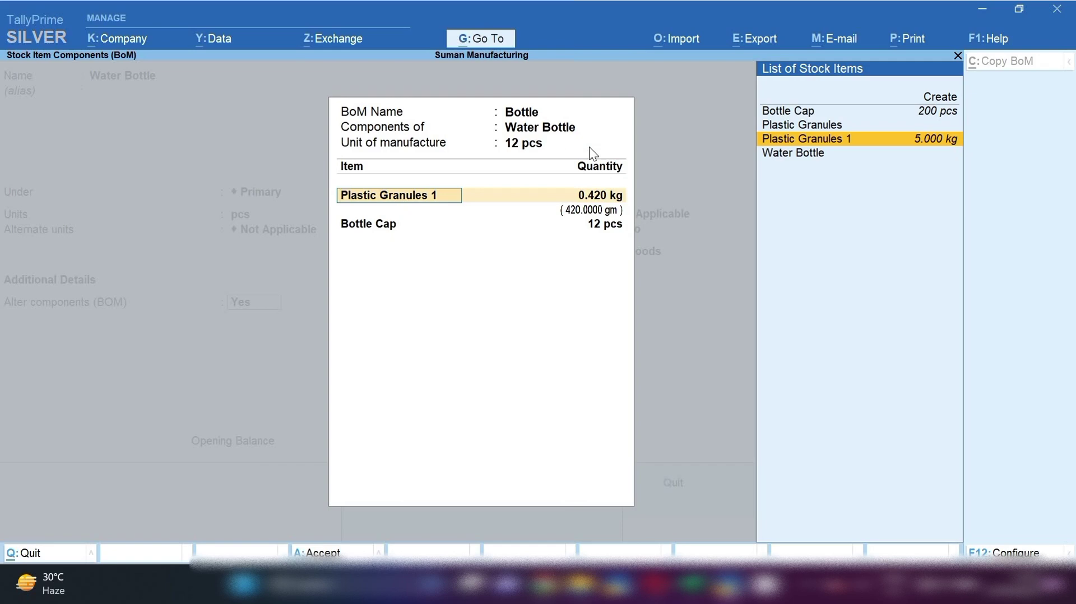
key(Return)
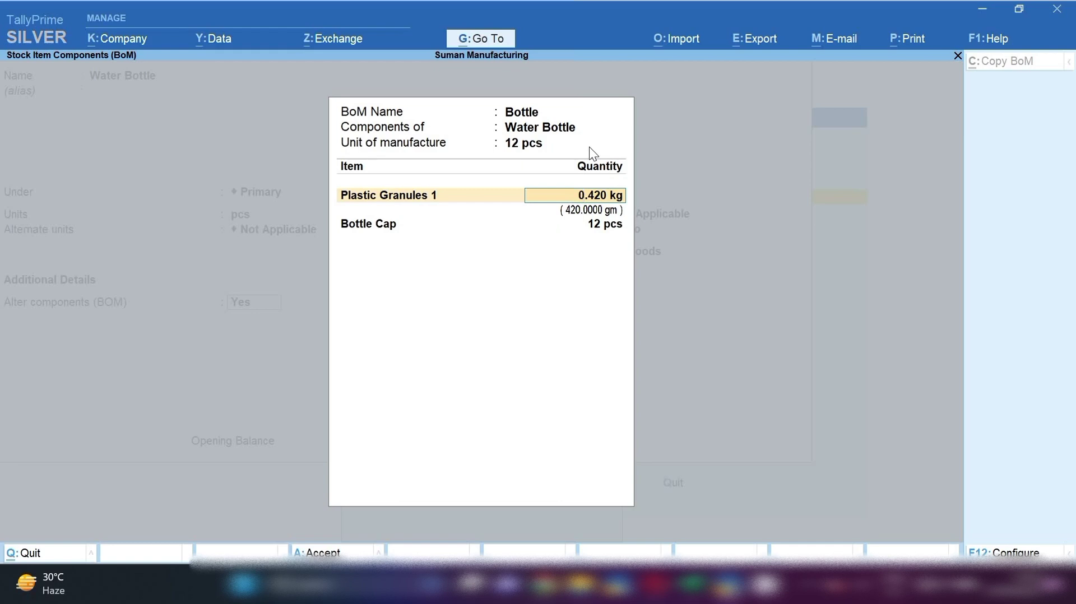
key(Return)
key(Return)
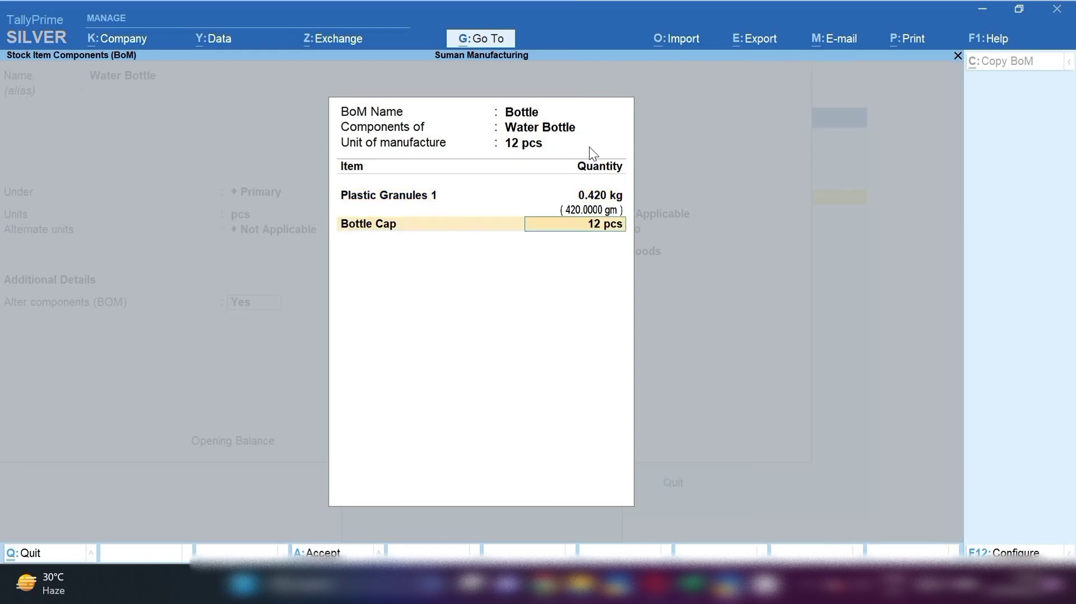
key(Return)
key(Return)
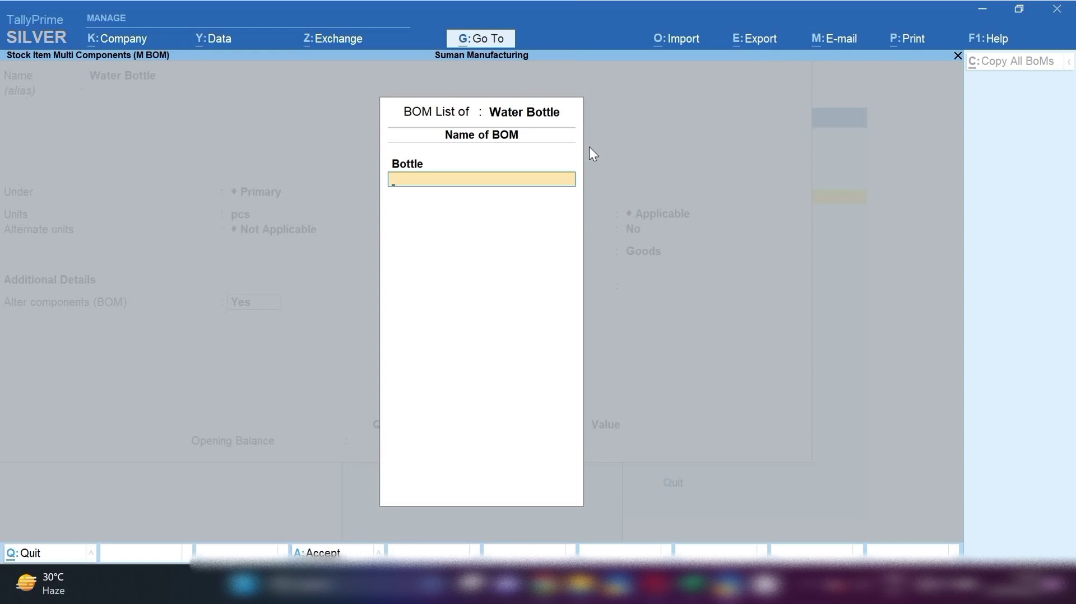
Step: Quit Water Bottle's BOM list and the stock item alteration without saving, returning to the Gateway of Tally
key(Escape)
key(Return)
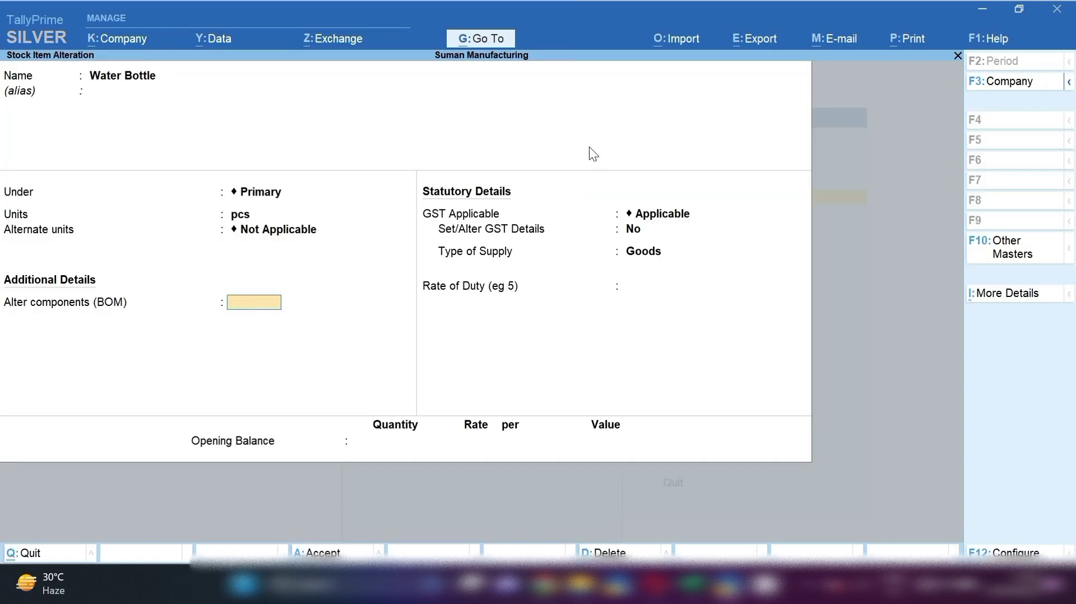
key(Escape)
key(Return)
key(Escape)
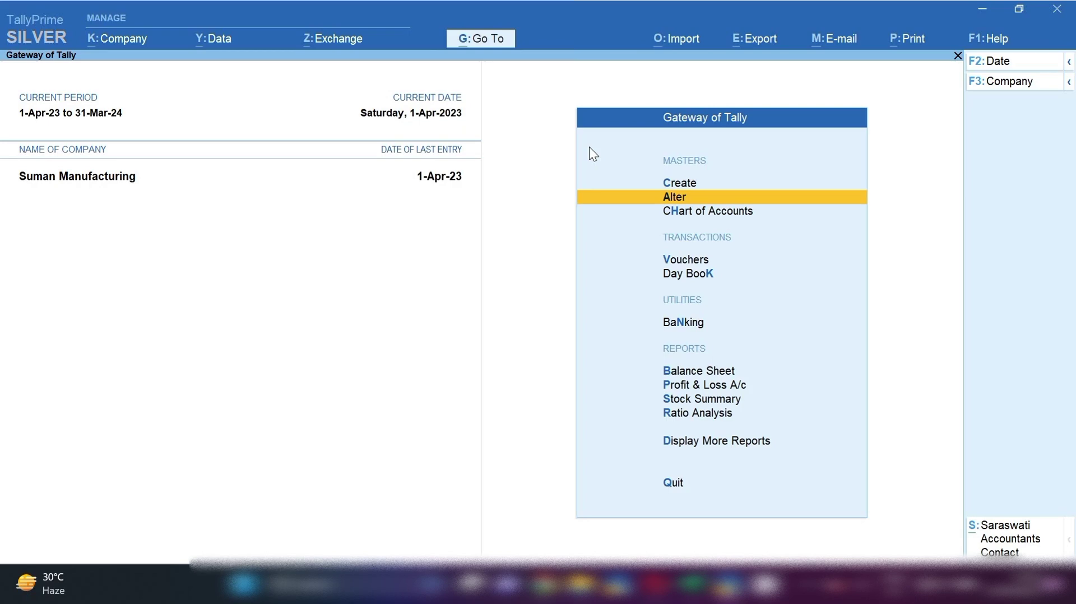
Step: Start a new purchase voucher and change its mode to Item Invoice
key(v)
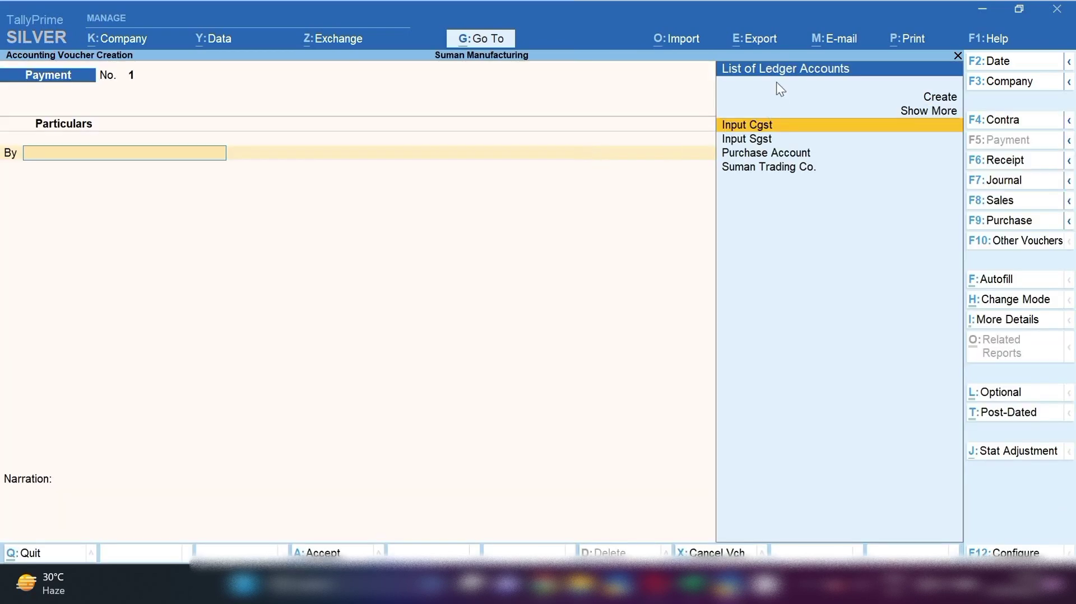
click(1012, 224)
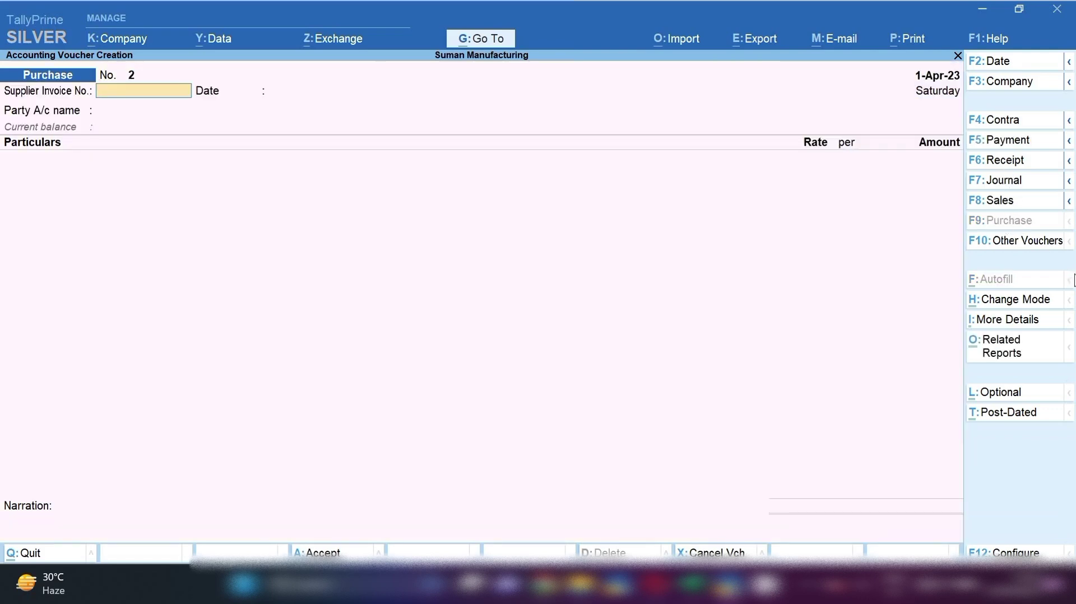
click(1006, 300)
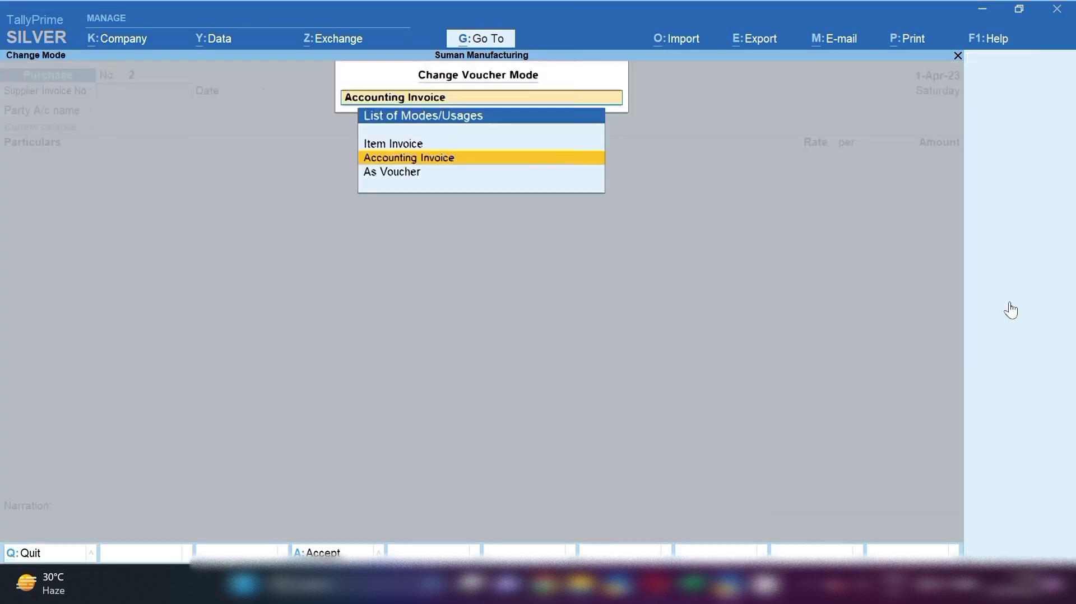
click(407, 145)
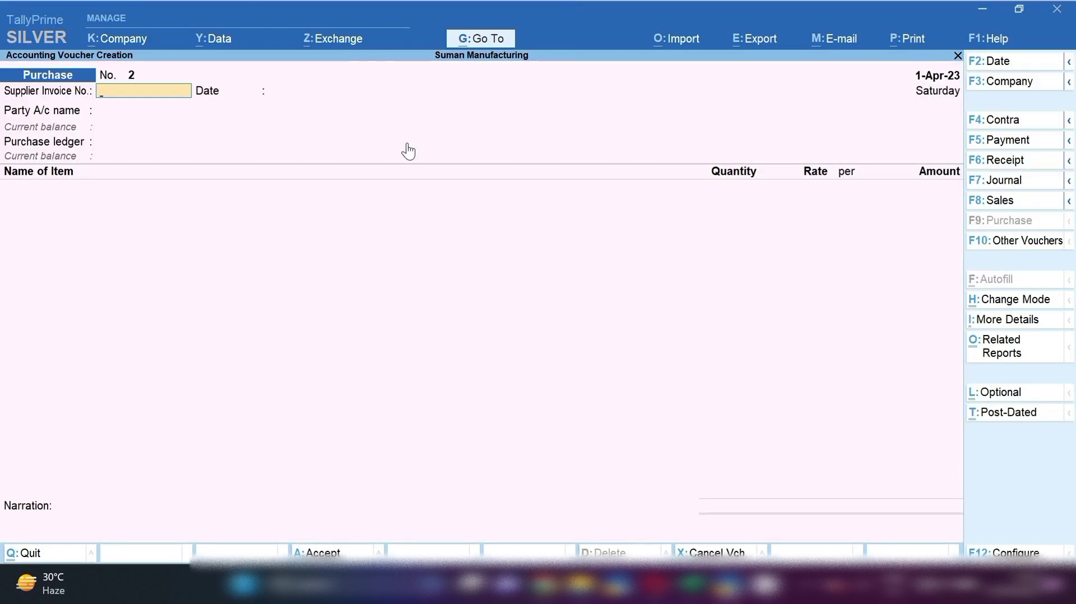
key(F2)
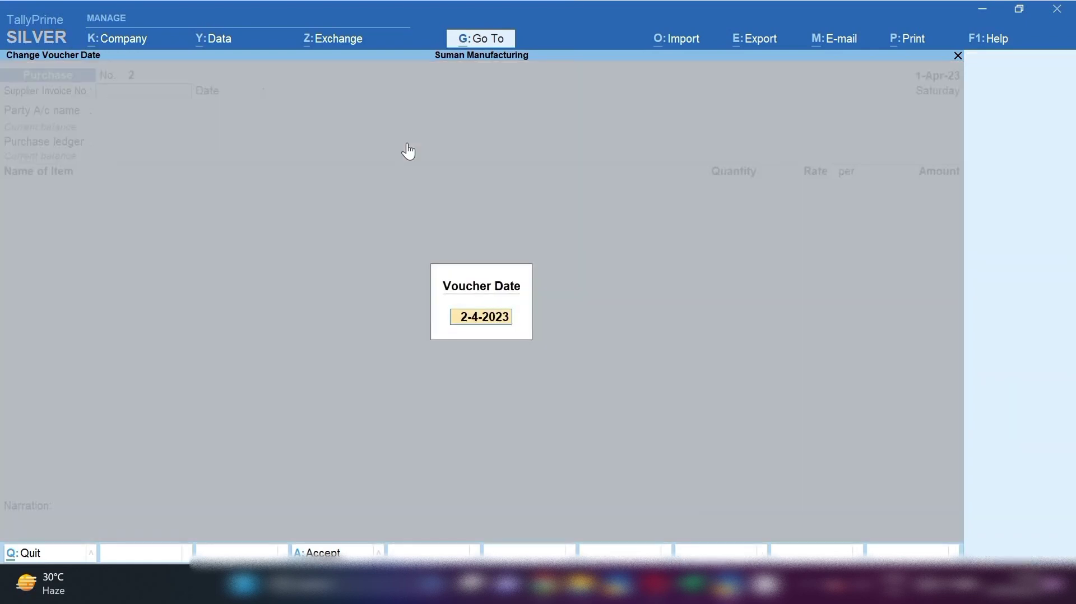
key(BackSpace)
key(Escape)
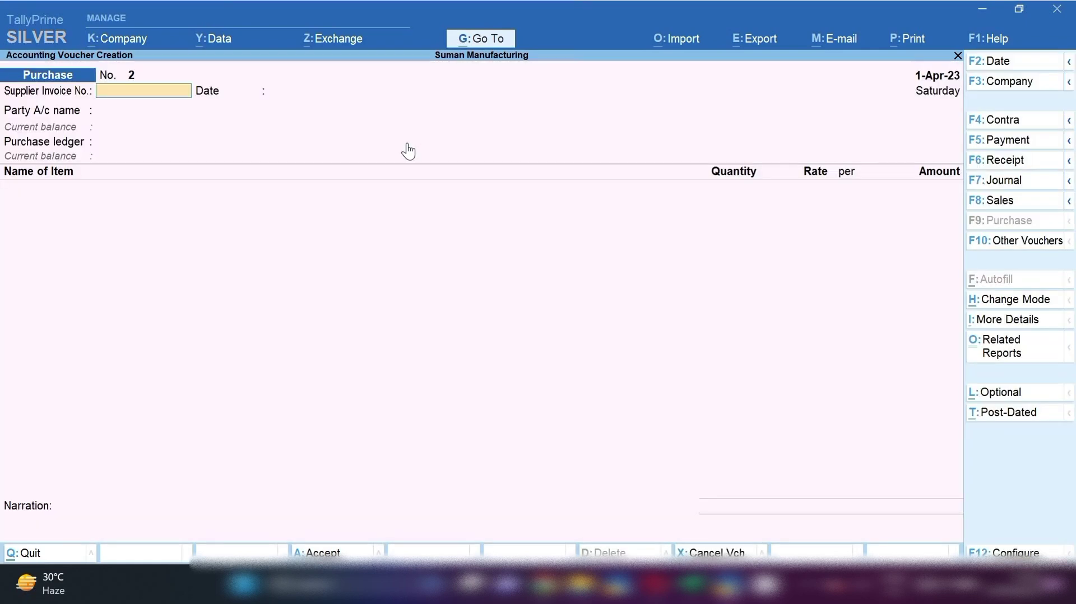
Step: Enter supplier invoice number 1234 dated 1-Apr-23 in the purchase voucher
text(1234)
key(Return)
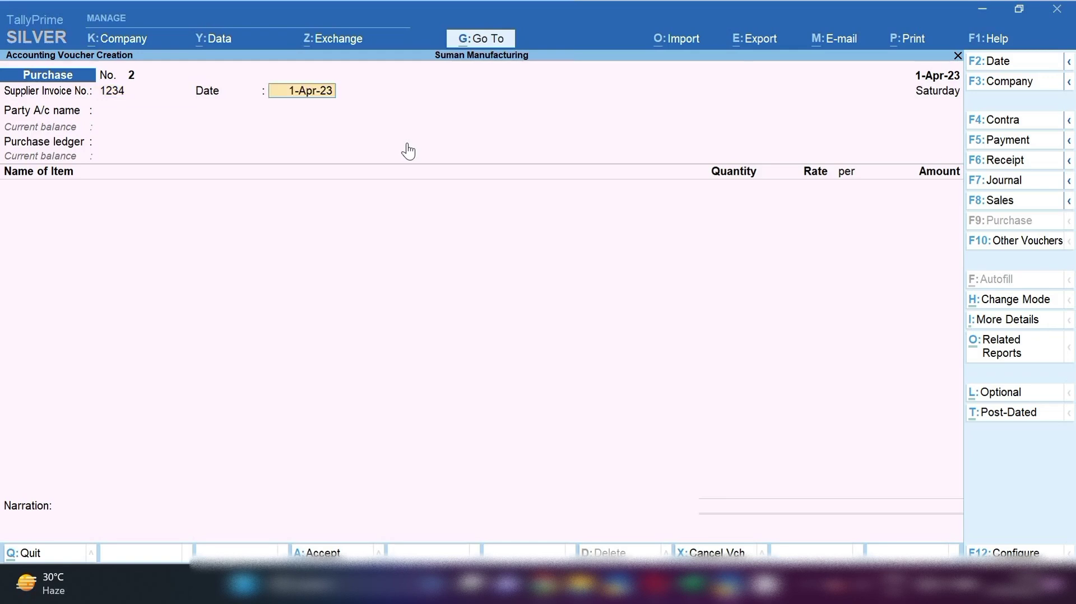
key(Return)
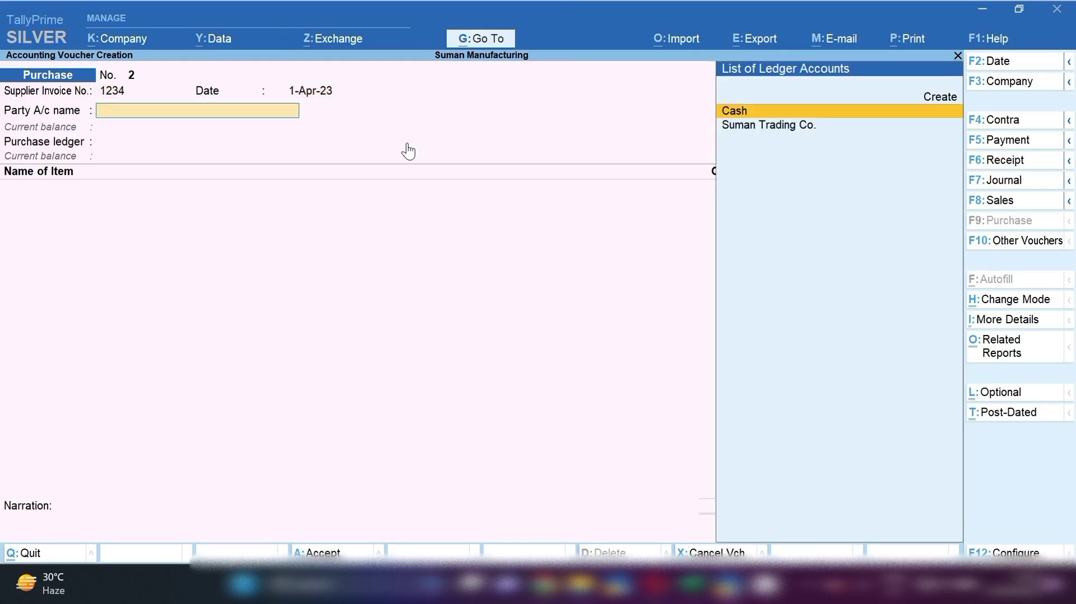
Step: Set the party to Suman Trading Co., keeping its default receipt and supplier details, and choose Purchase Account as the purchase ledger
key(Down)
key(Return)
key(Return)
key(Return)
key(Return)
key(Return)
key(Return)
key(Return)
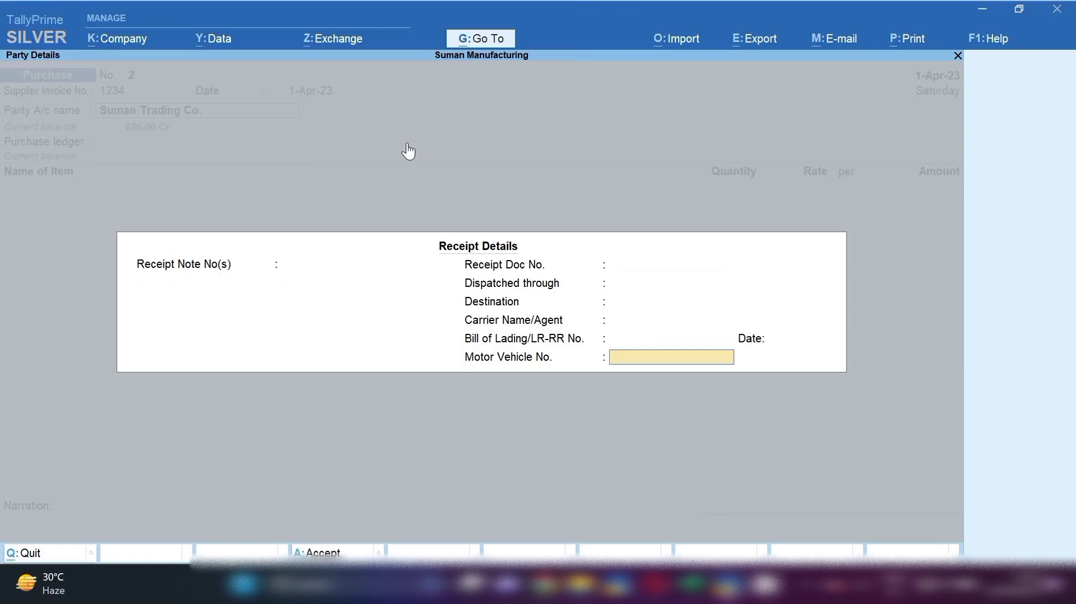
key(Return)
key(Return)
key(Return)
key(Return)
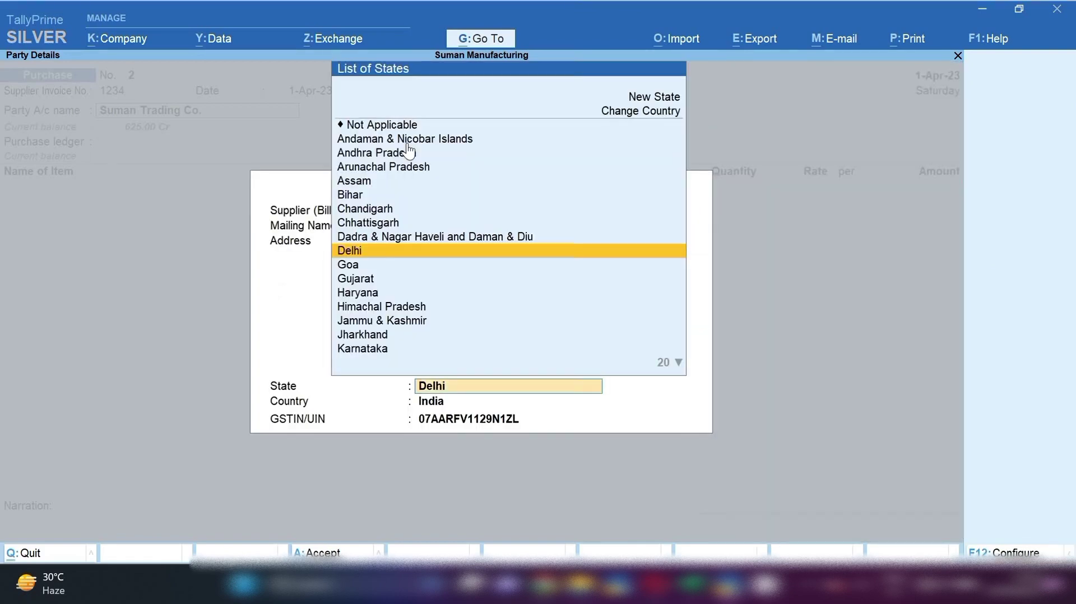
key(Return)
key(Return)
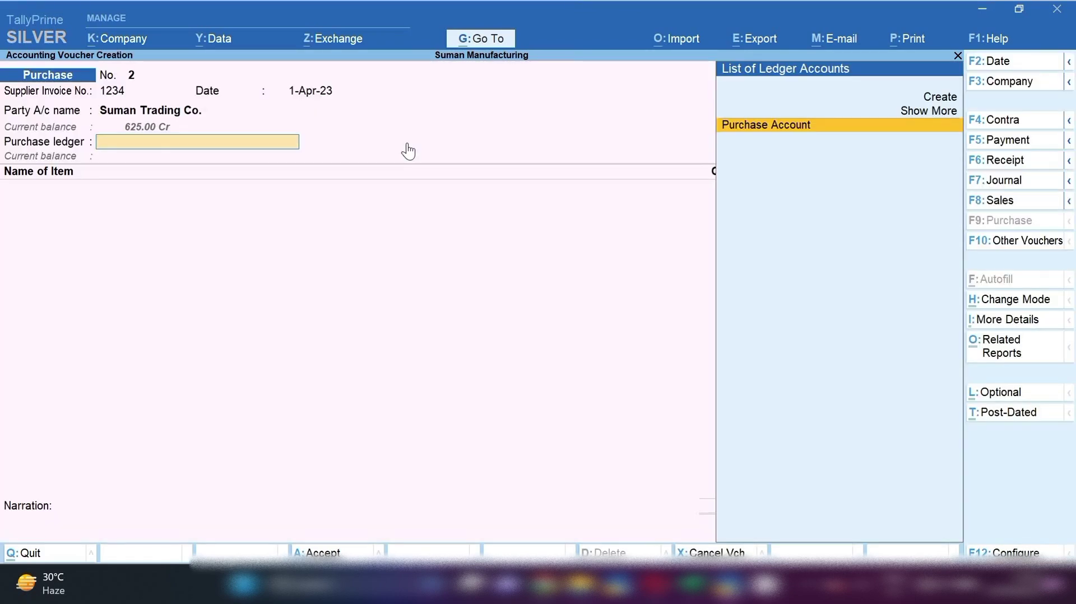
key(Return)
Step: Add the item Plastic Granules 1 with a quantity of 5 kg at a rate of 85.00 per kg
text(Pl)
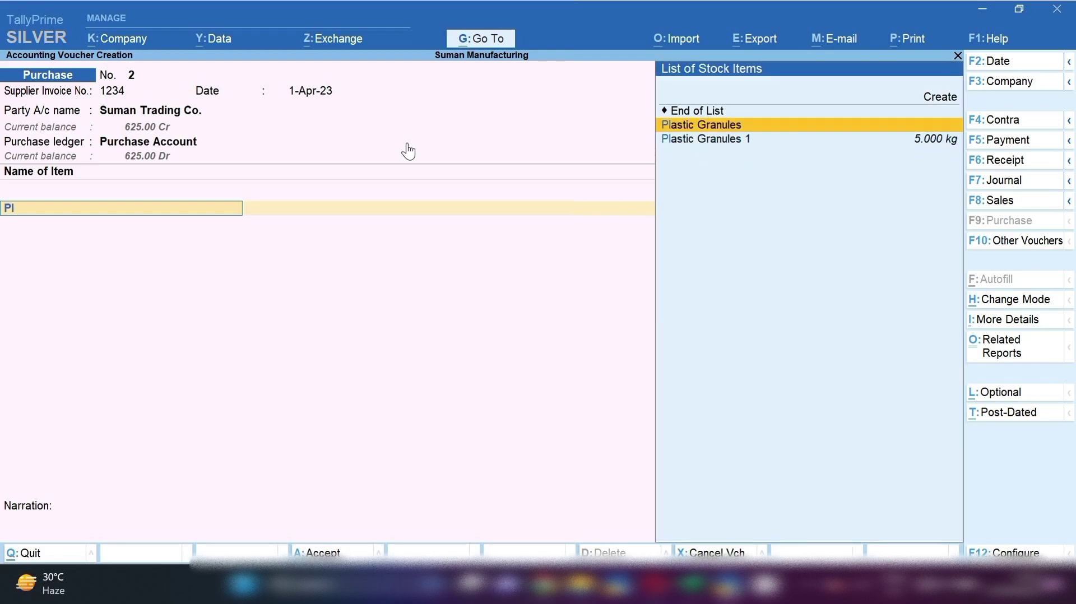
key(Down)
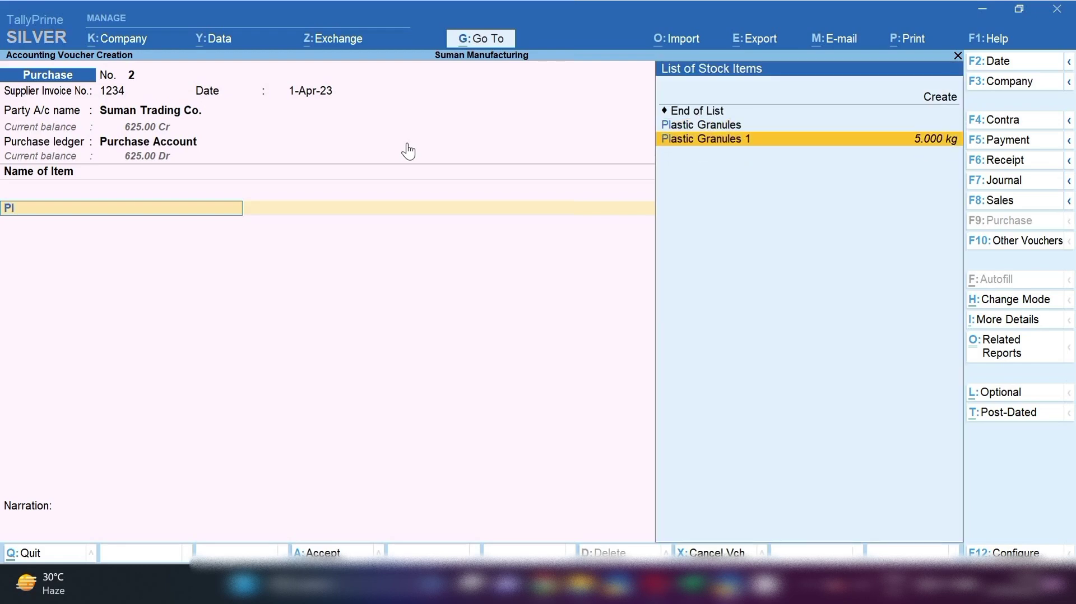
key(Return)
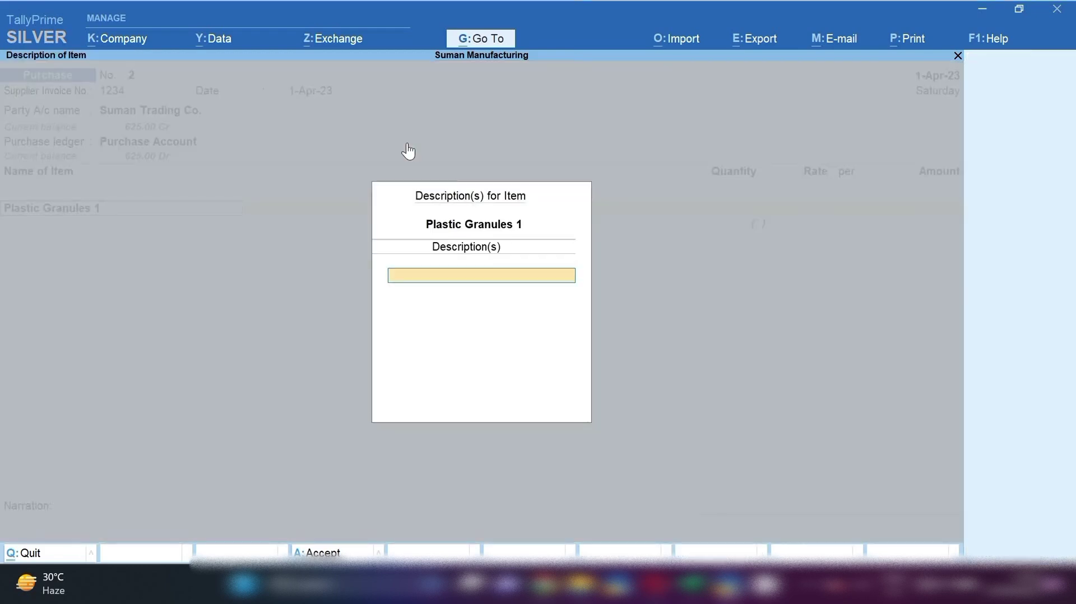
key(Return)
text(5)
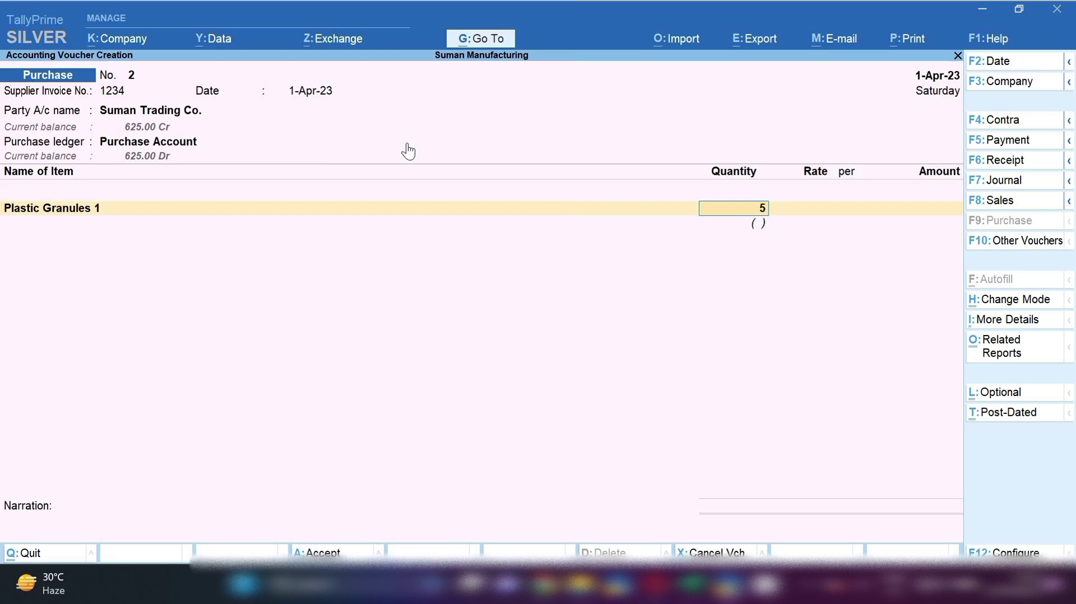
key(Return)
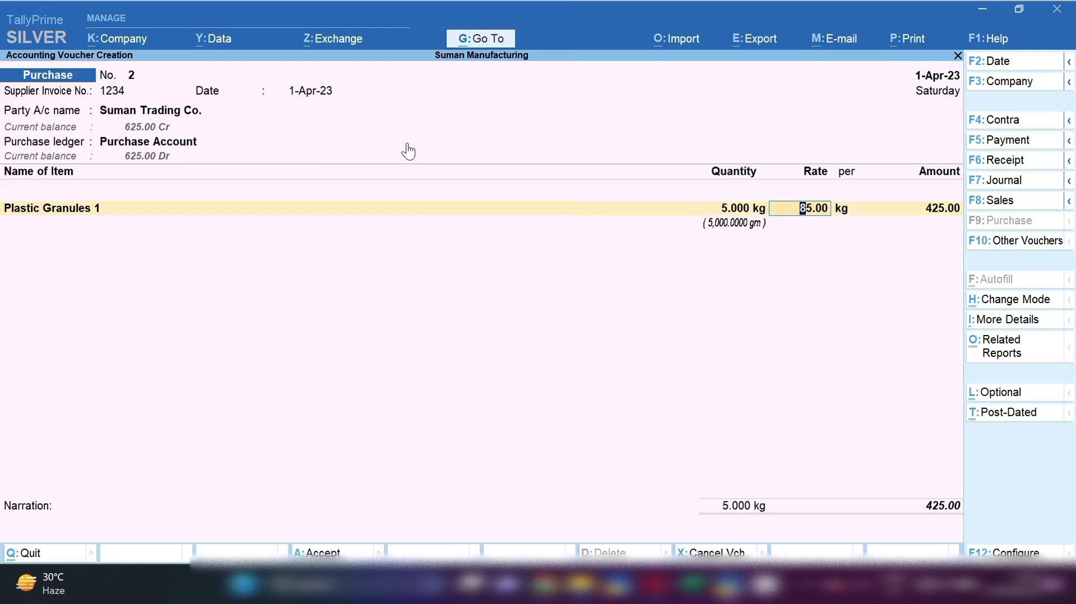
key(Return)
key(Return)
key(Return)
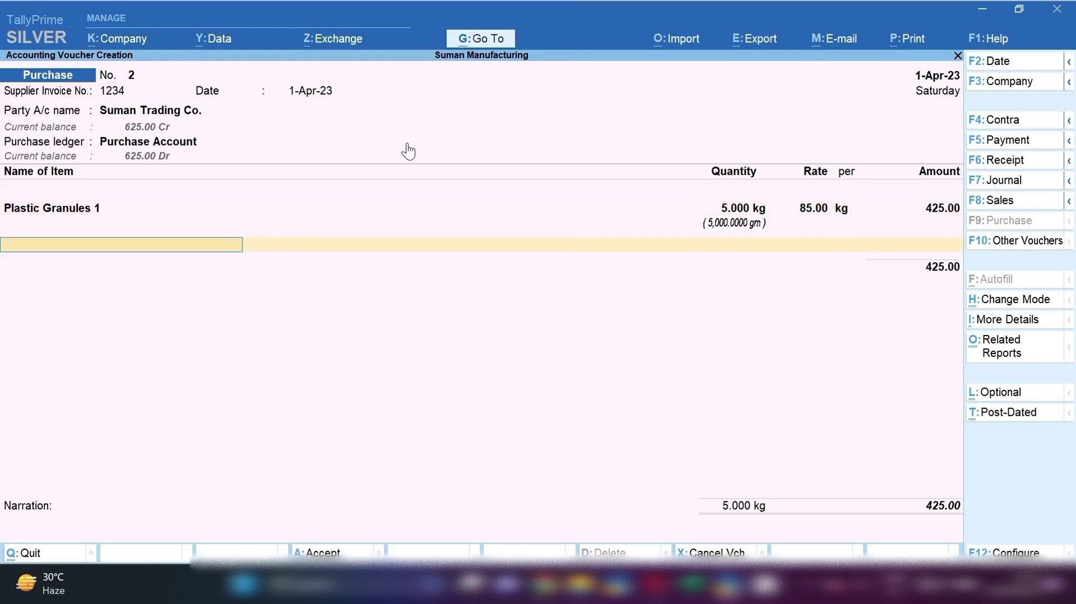
Step: Add the item Bottle Cap to the purchase with a quantity of 200 pcs at a rate of 1.00 per pcs
text(Bo)
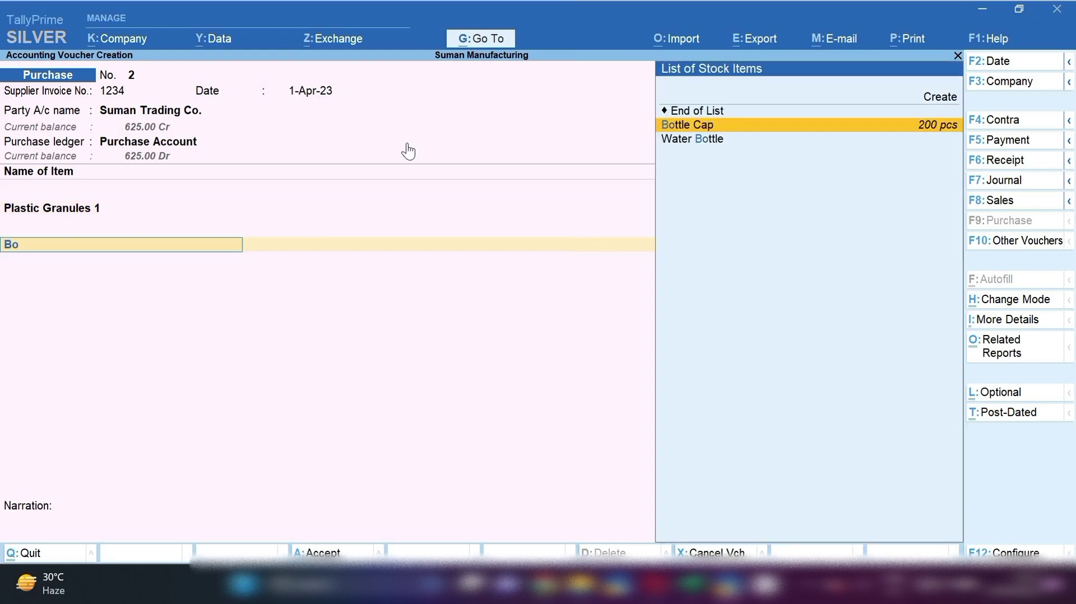
key(Return)
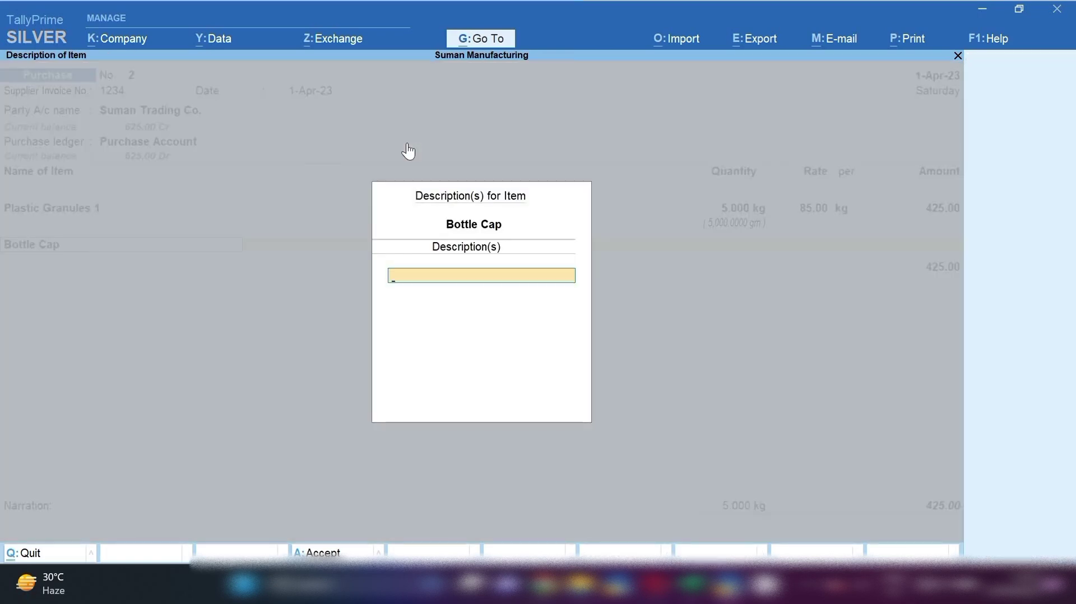
key(Return)
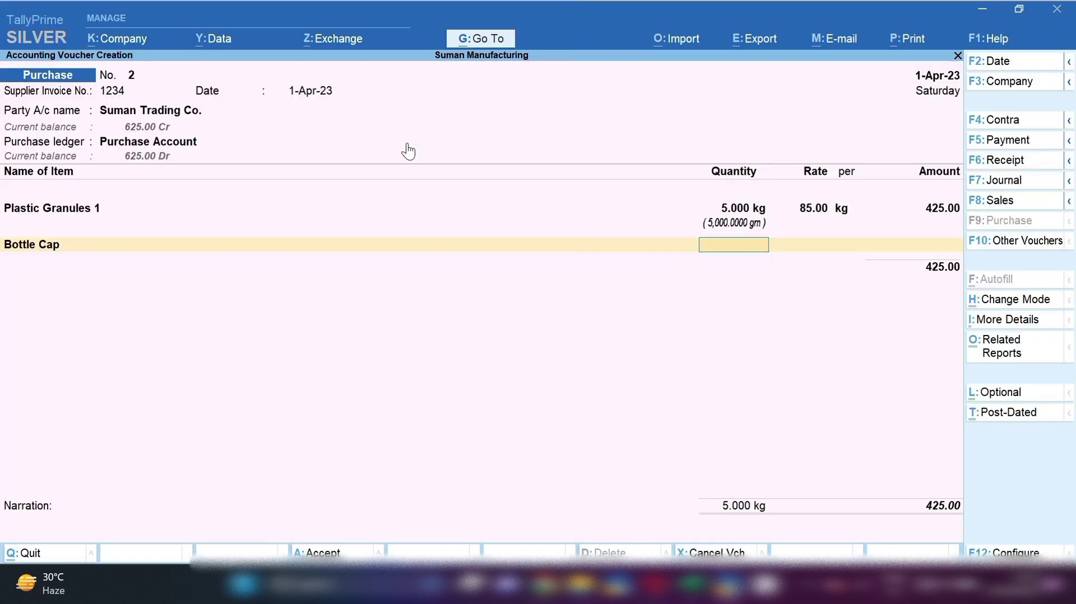
text(200)
key(Return)
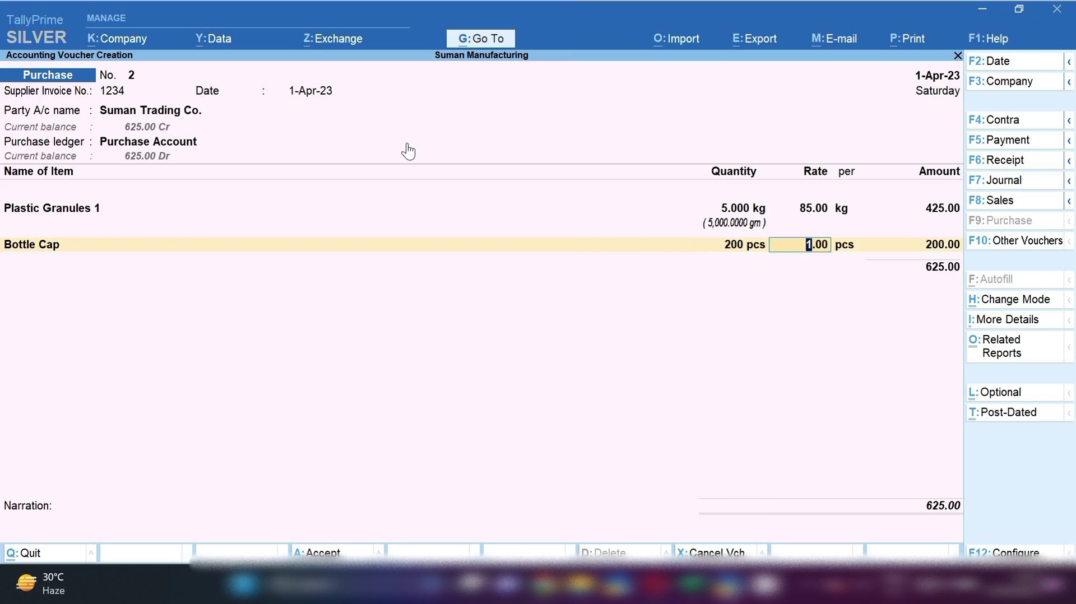
key(Return)
key(Return)
key(Return)
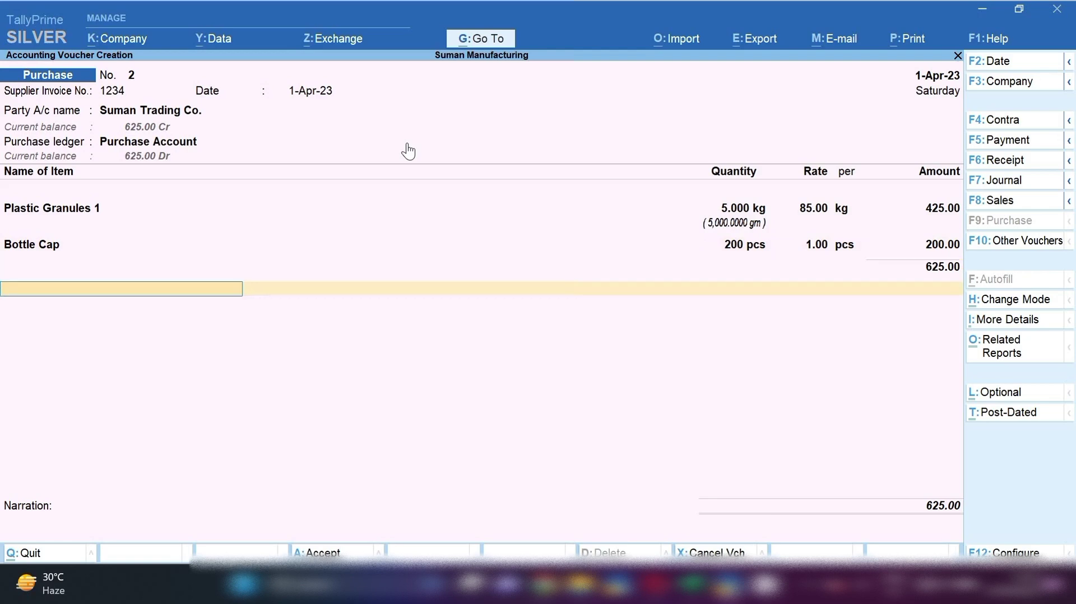
Step: Add the Input Cgst and Input Sgst ledgers with their calculated amounts and save the purchase voucher
text(Cgs)
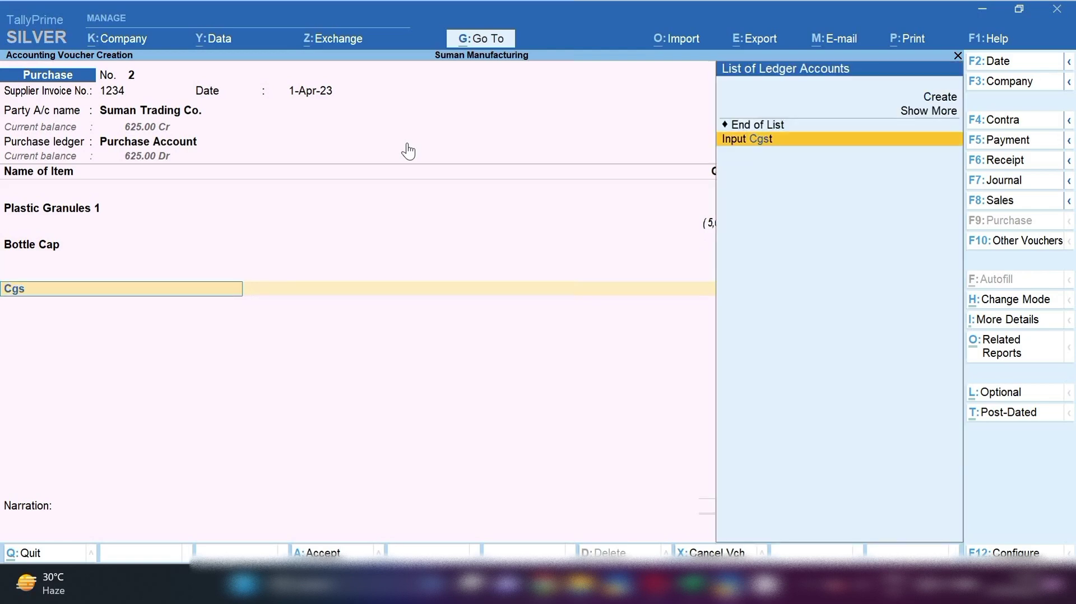
key(Return)
key(Return)
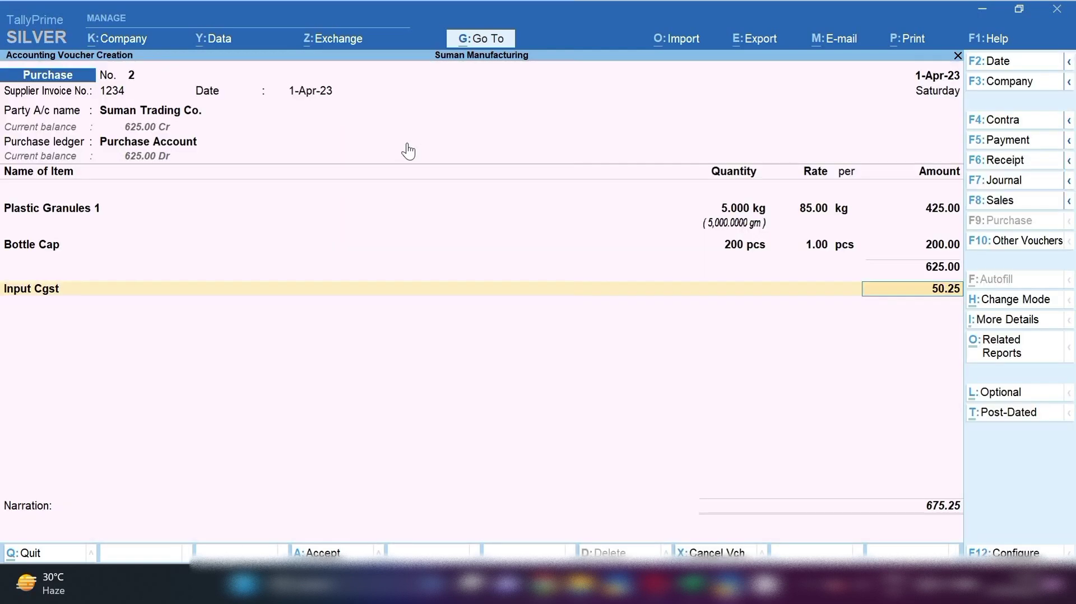
key(Return)
text(Sgs)
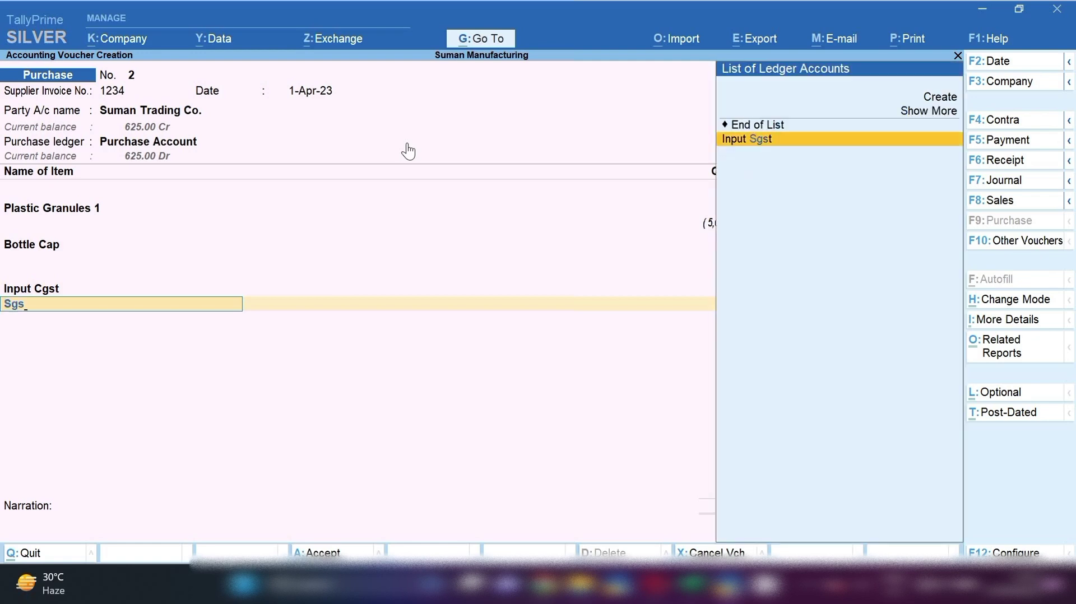
key(Return)
key(Return)
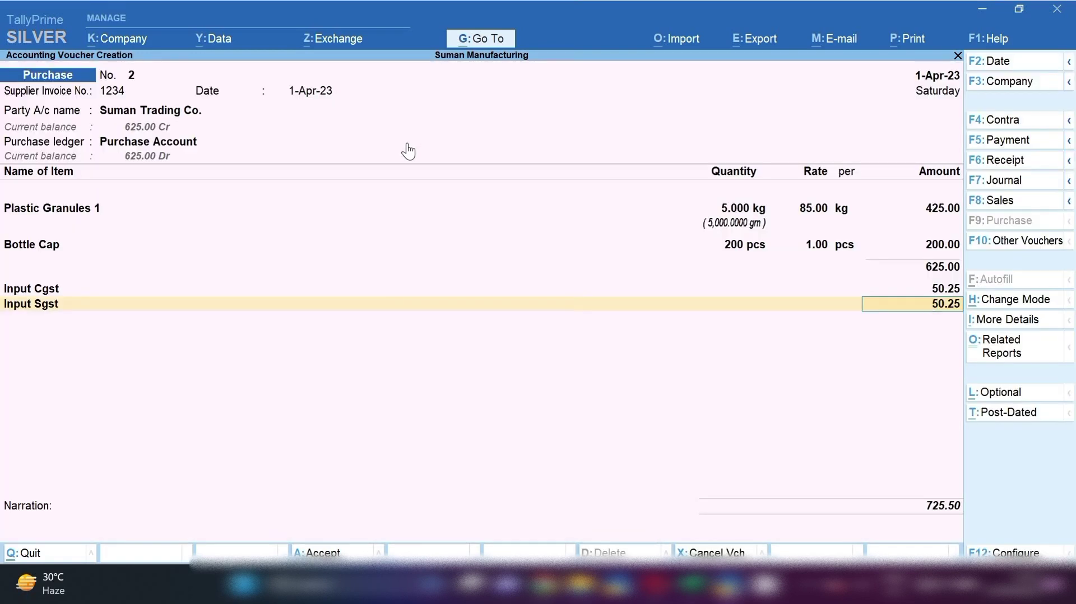
key(ctrl+a)
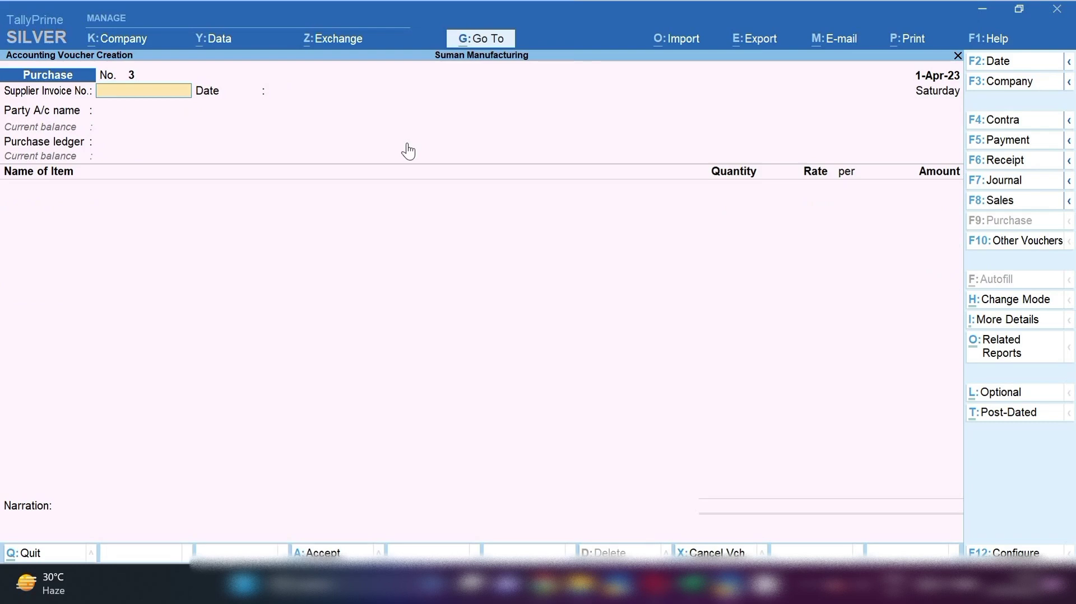
Step: Start a new Manufacturing Voucher, keeping its default date
click(1002, 247)
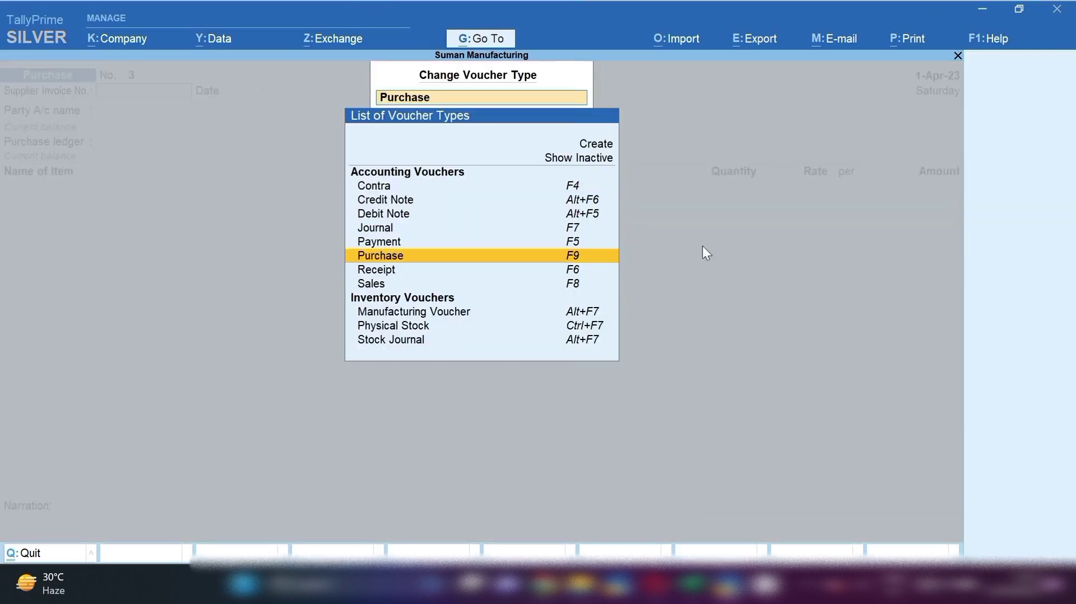
click(453, 318)
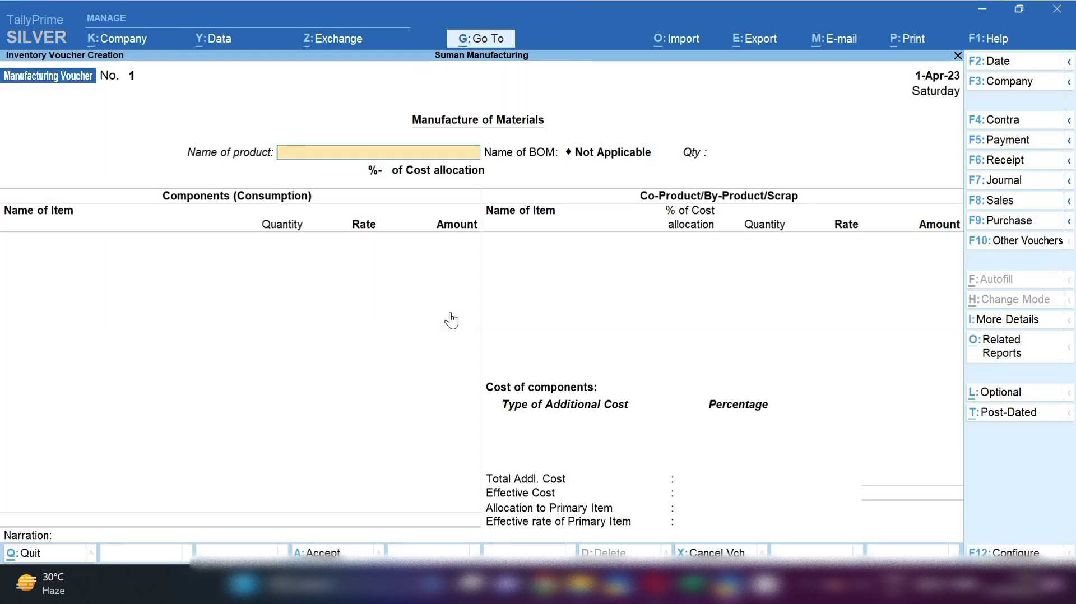
key(F2)
key(BackSpace)
key(Escape)
Step: Choose Water Bottle as the product with its Bottl bill of materials and set the quantity to 80 pcs
text(Wa)
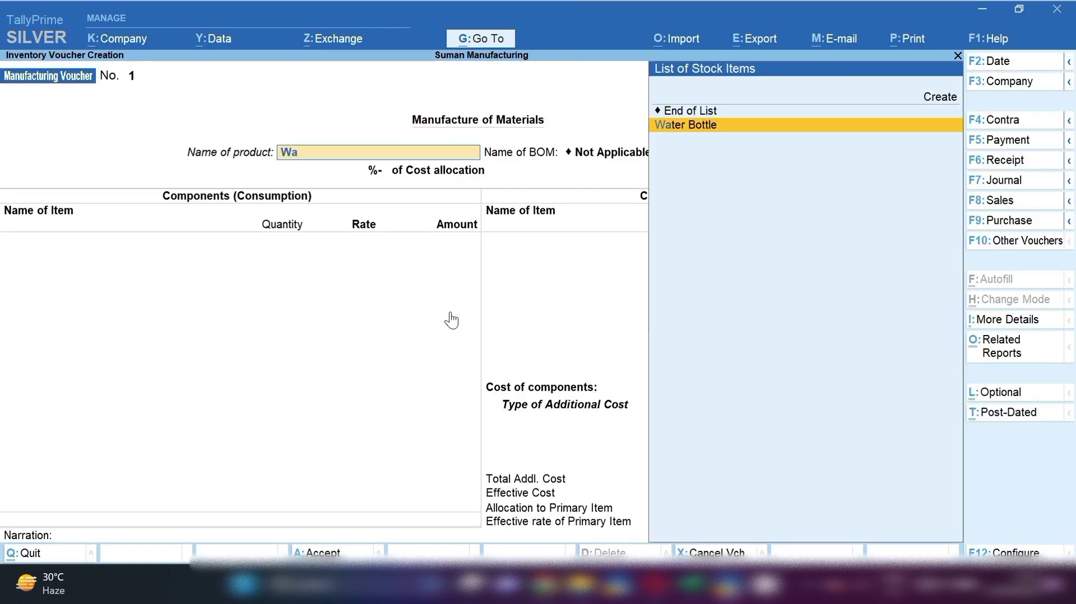
key(Return)
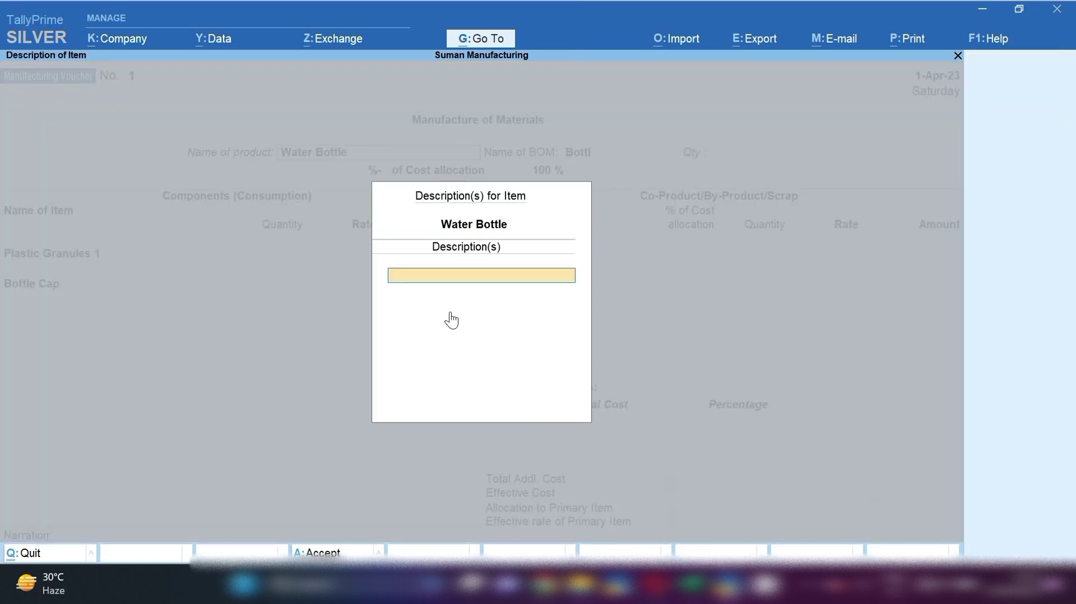
key(Return)
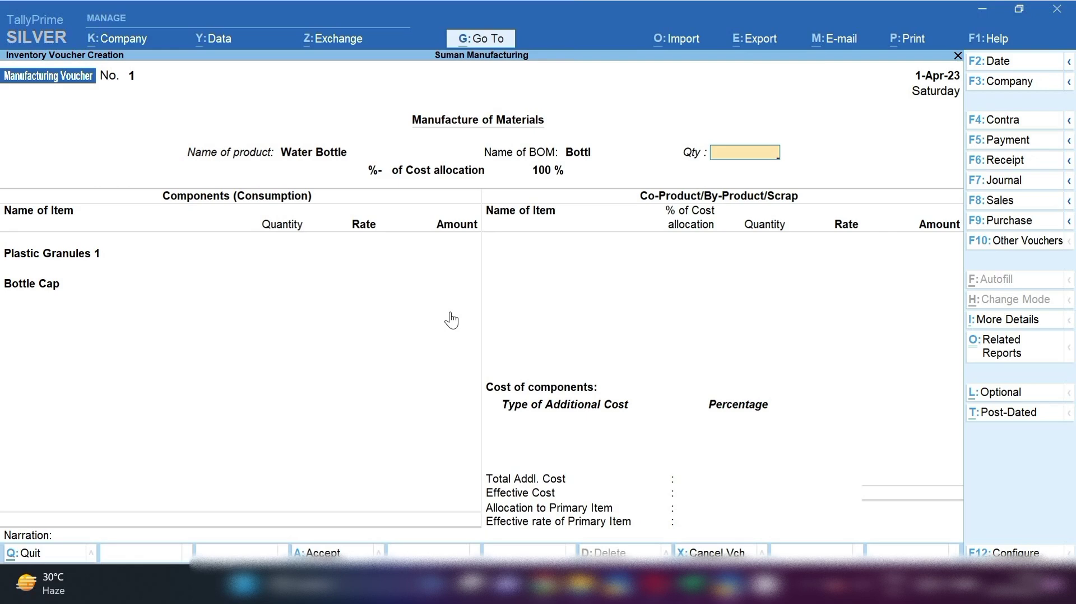
text(80)
key(Return)
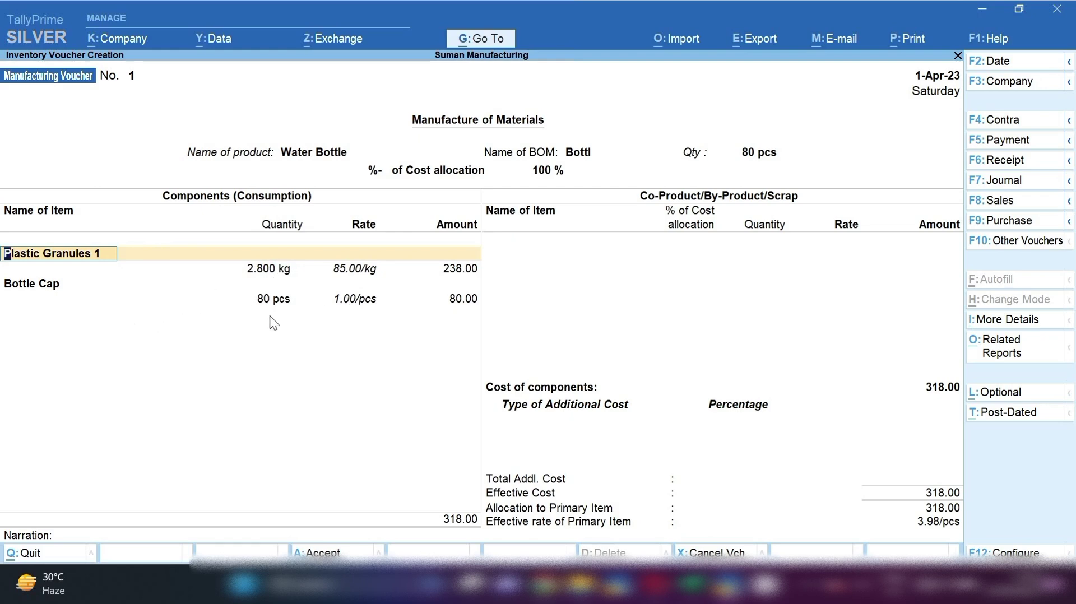
Step: Accept the Plastic Granules 1 and Bottle Cap components as filled in, and end the component and co-product lists without additions
key(Return)
key(Return)
key(Return)
key(Return)
key(Return)
key(Return)
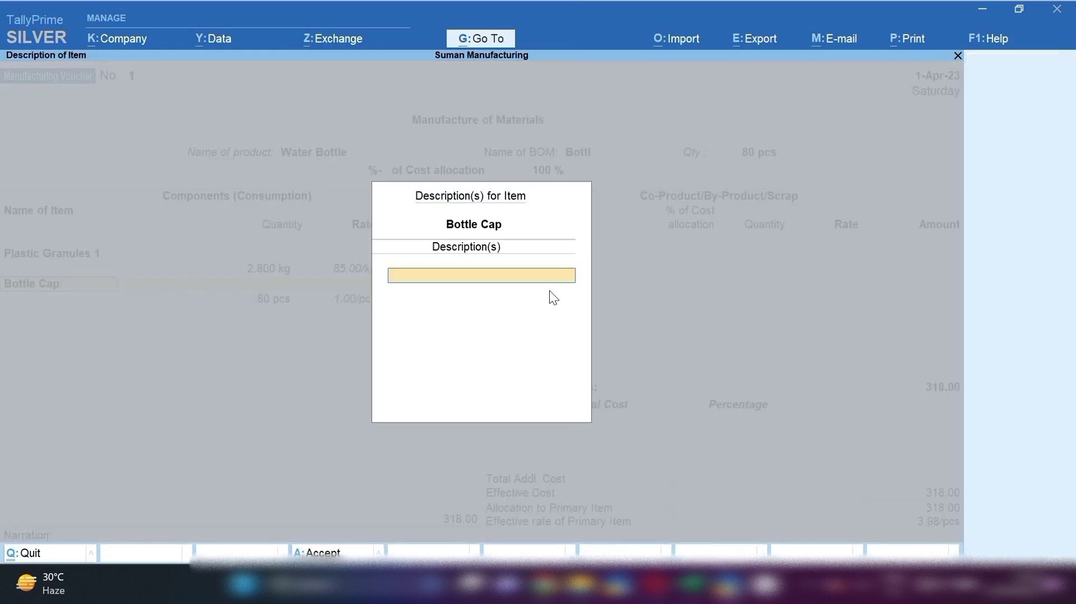
key(Return)
key(Return)
key(Return)
key(Return)
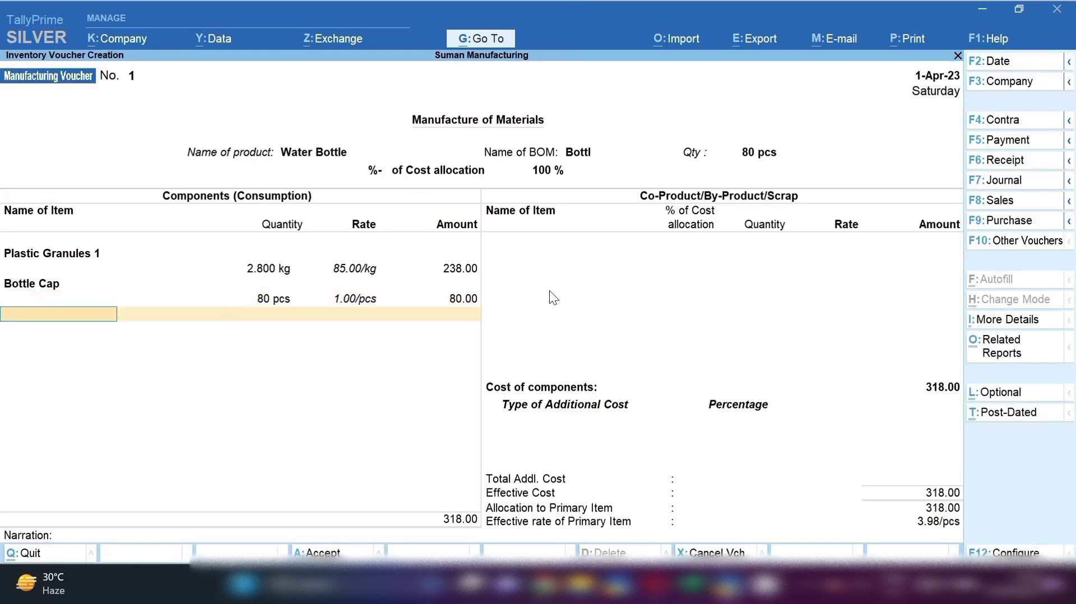
key(Return)
key(Return)
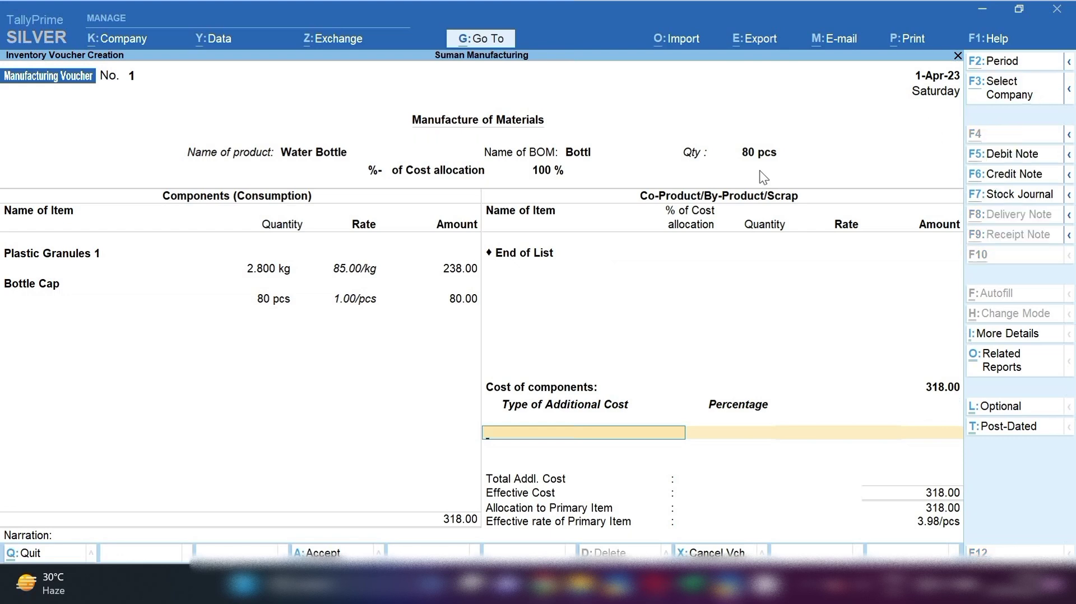
Step: Create the ledger Lobour Charges under Indirect Incomes as the first type of additional cost
key(alt+c)
text(Lob)
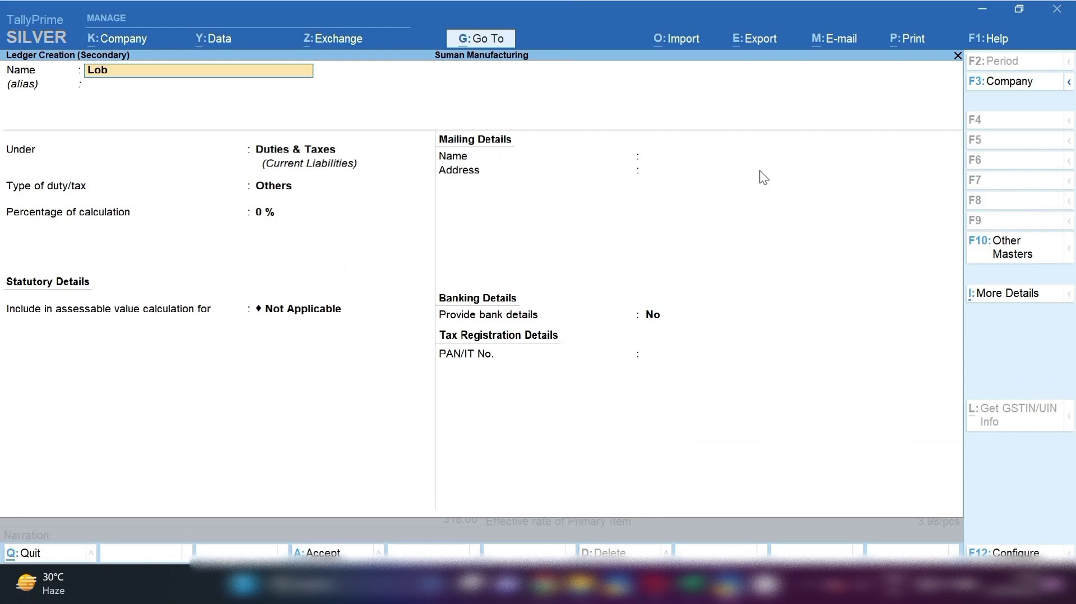
text(our Charges)
key(Return)
key(Return)
text(In)
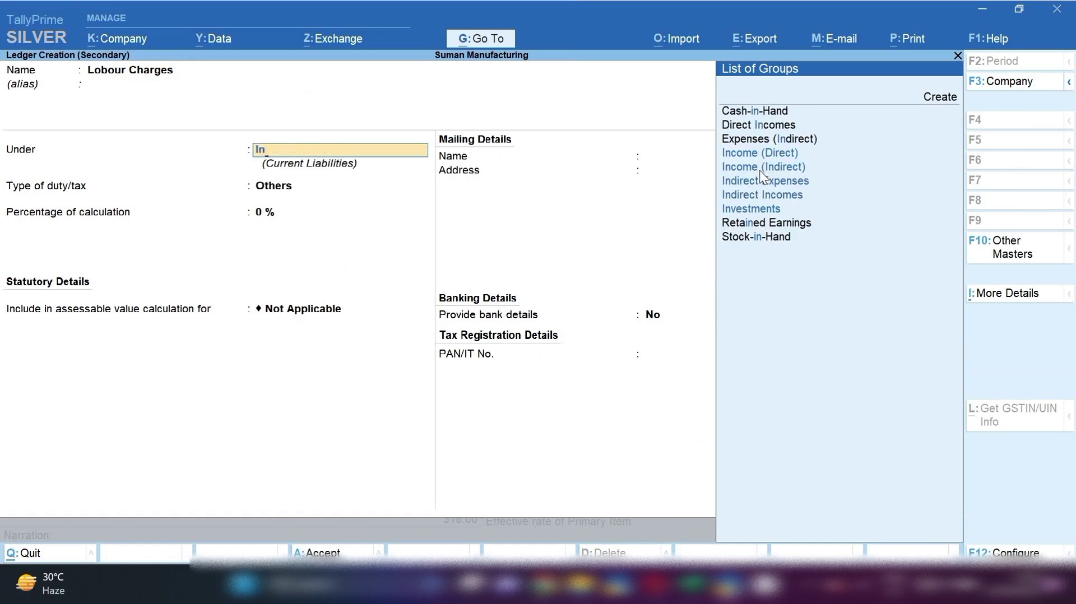
key(Down)
key(Down)
key(Return)
key(ctrl+a)
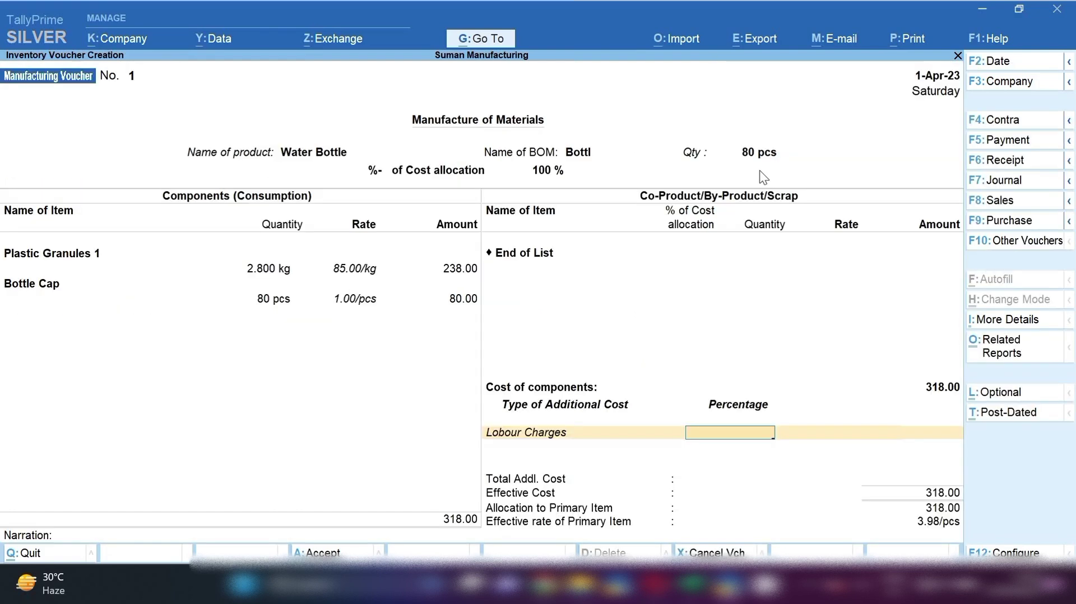
Step: Enter an amount of 30.00 for Lobour Charges, leaving its percentage blank
key(Return)
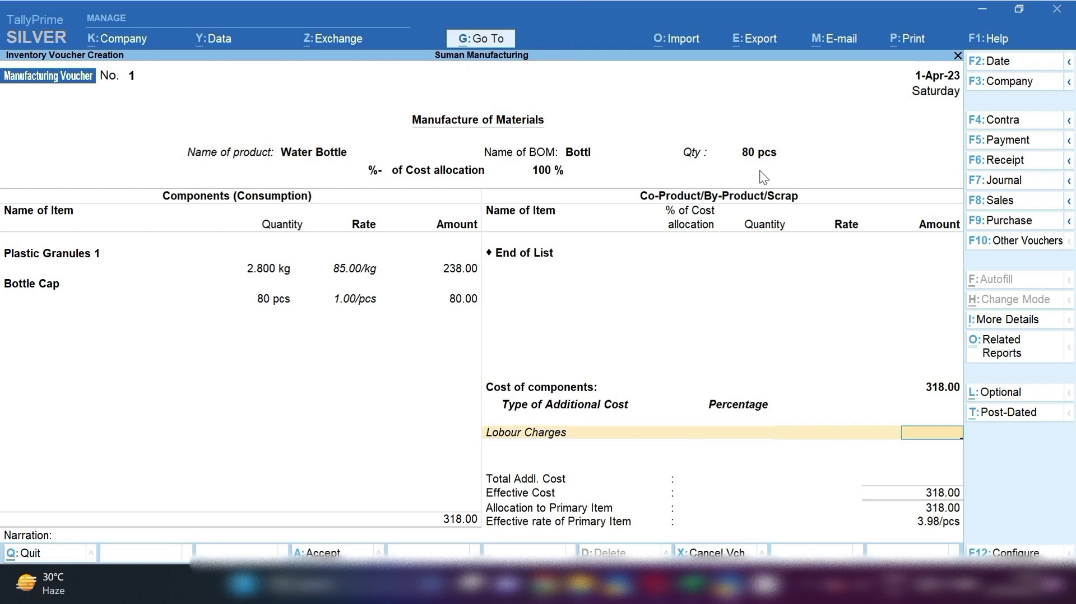
text(30)
key(Return)
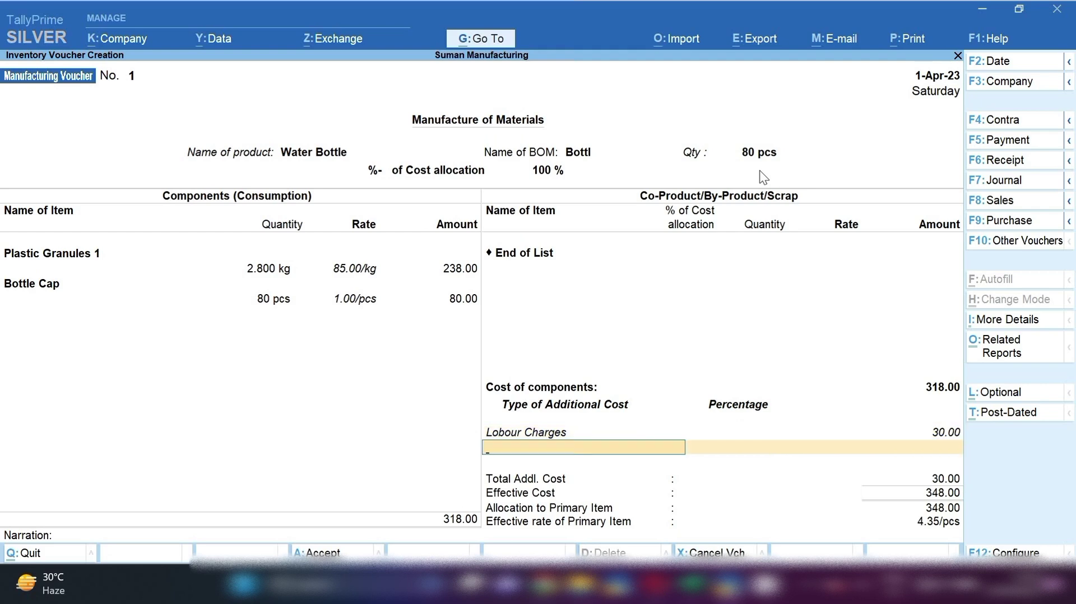
Step: Create the ledger Packing Charges under Indirect Incomes, enter 5.00 as its additional cost, and save the manufacturing voucher
key(alt+c)
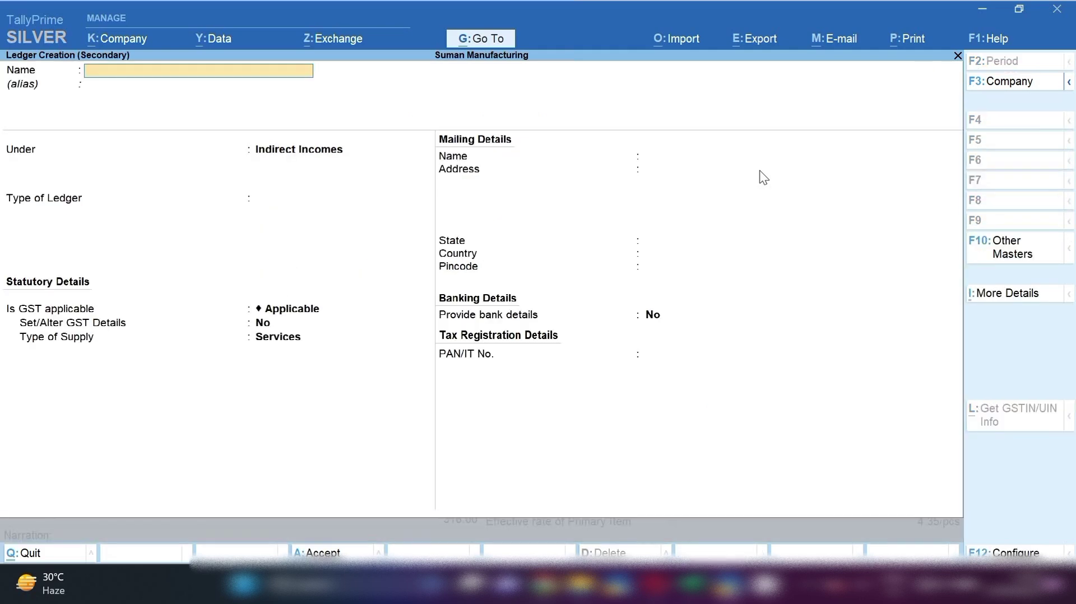
text(Packing Charfges)
key(ctrl+a)
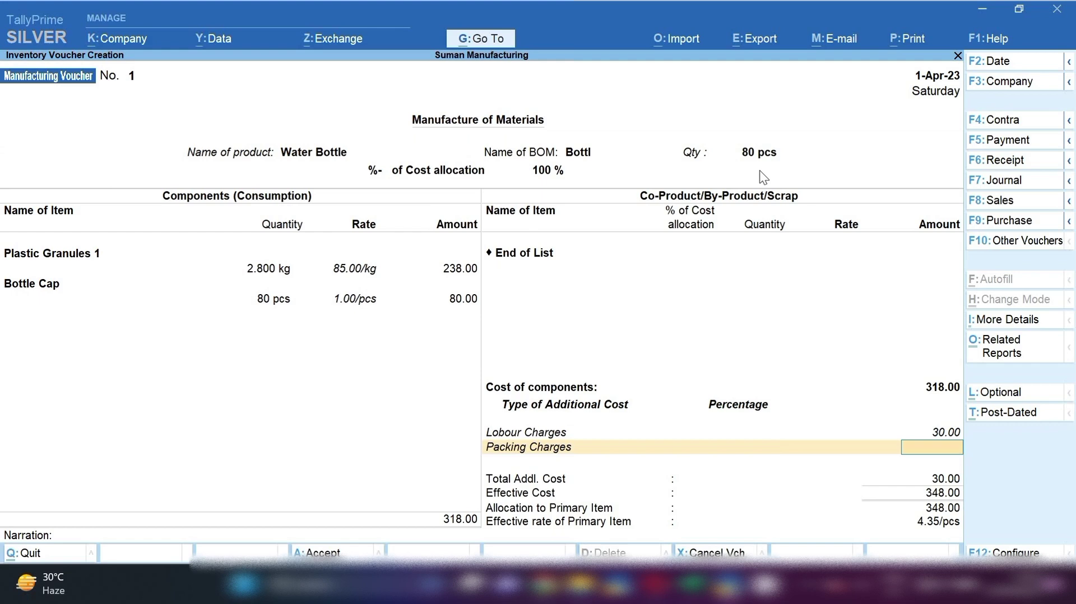
text(5)
key(Return)
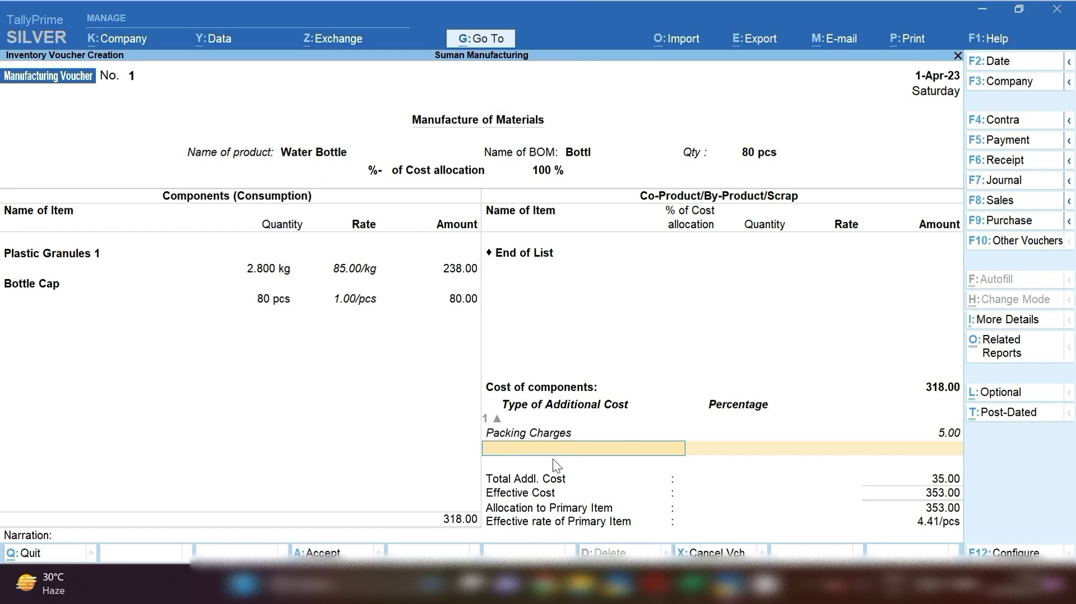
key(ctrl+a)
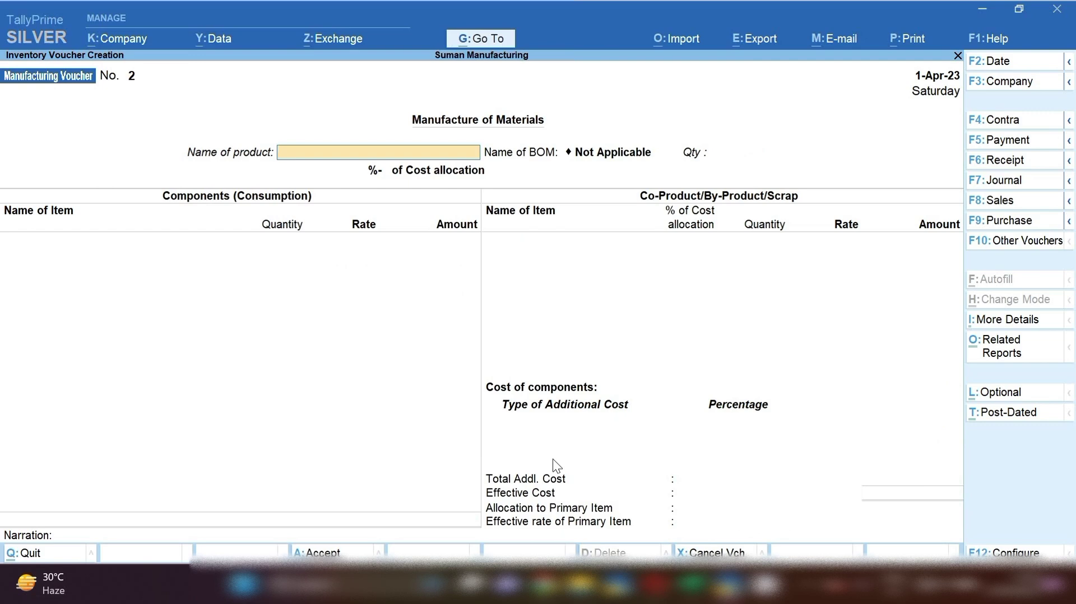
key(Escape)
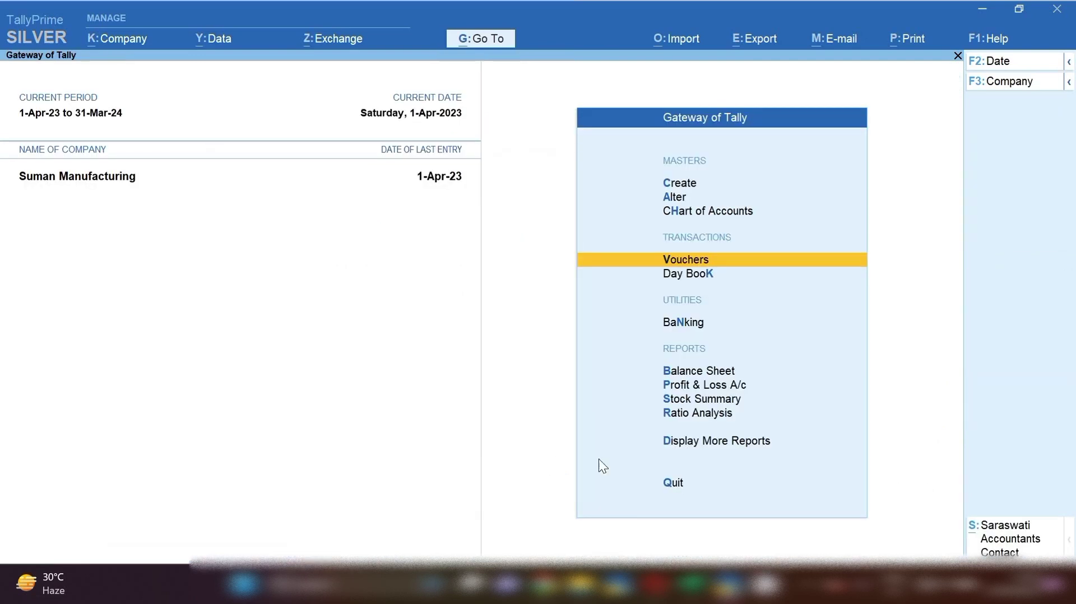
Step: Open the Stock Summary and examine the Water Bottle entry's closing quantity, rate and value
key(s)
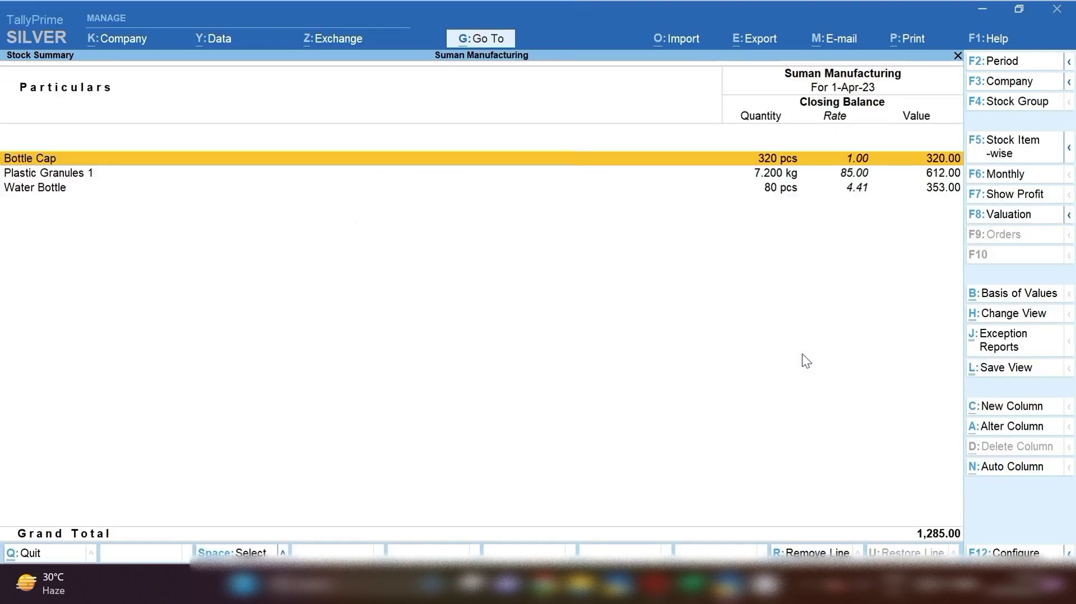
key(Down)
key(Down)
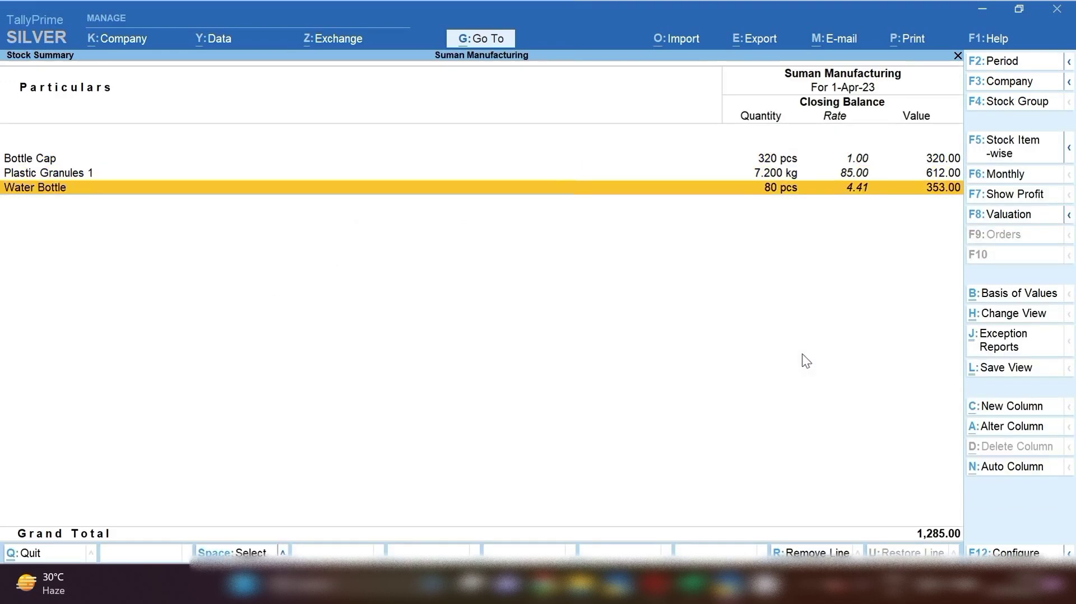
key(Return)
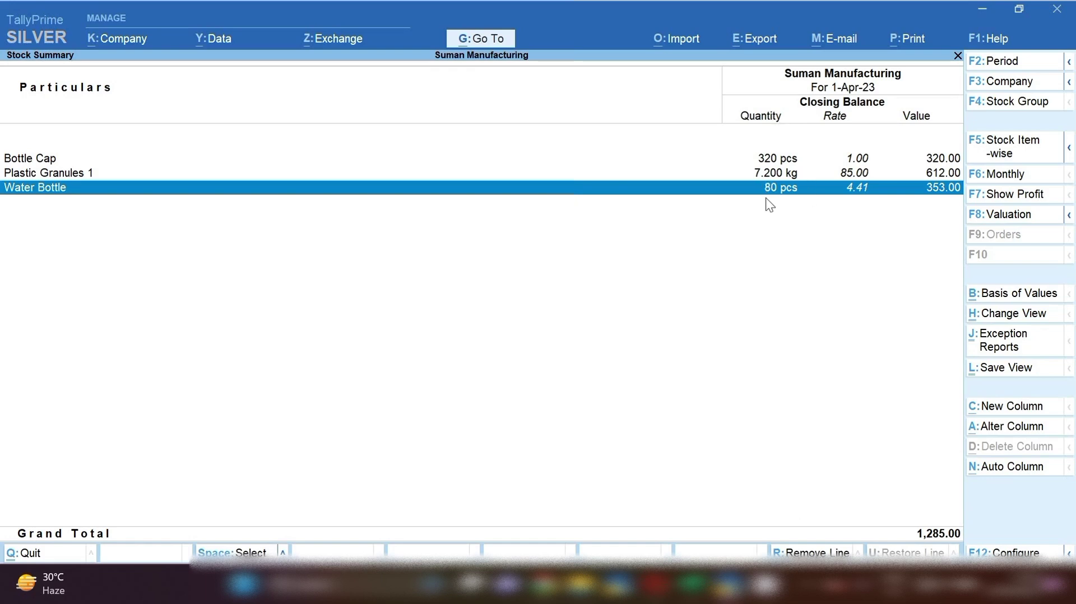
key(Escape)
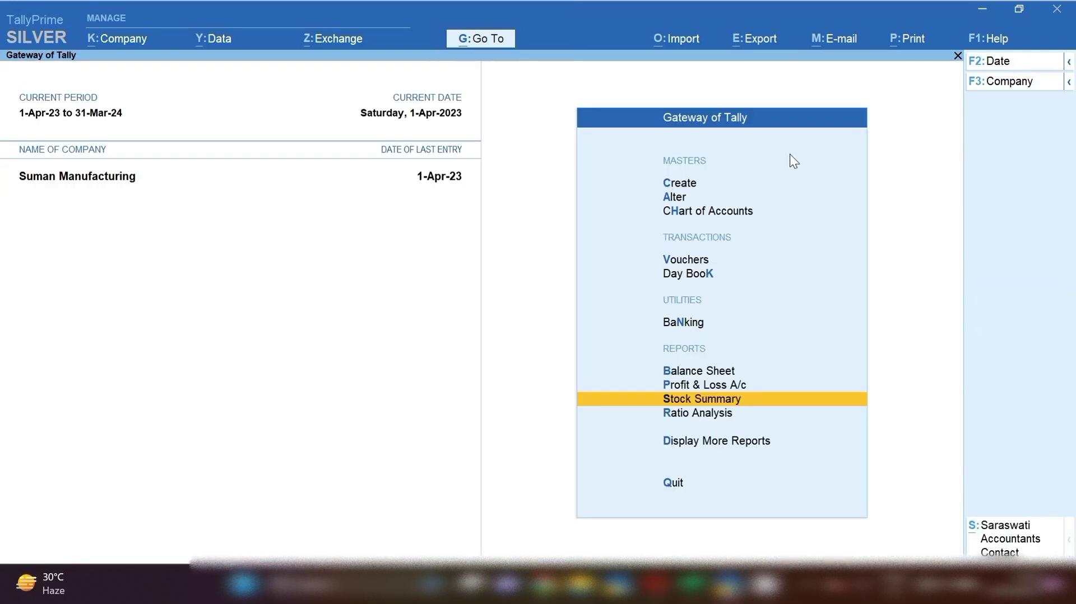
Step: Start a sales voucher with Cash as the party, leaving the dispatch details blank and keeping the default party details
key(v)
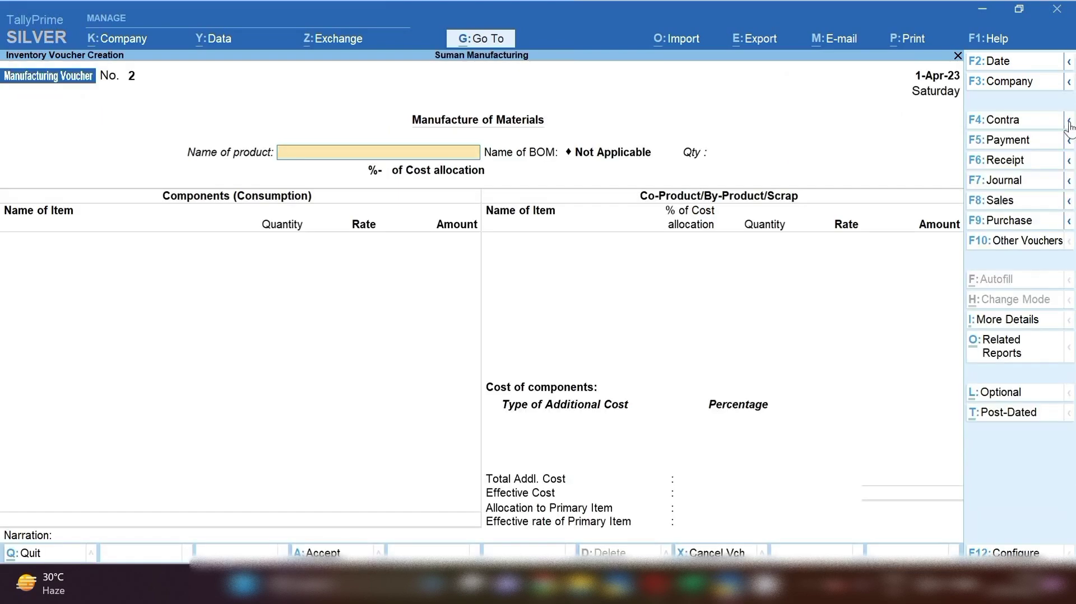
click(1004, 207)
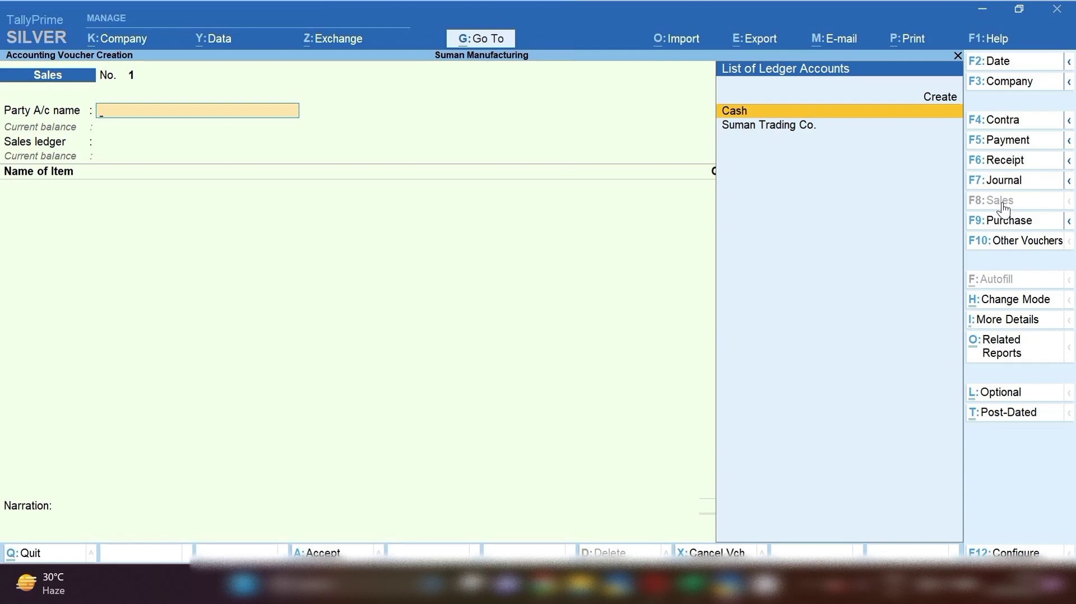
key(Return)
key(Return)
key(Return)
key(Return)
key(Return)
key(Return)
key(Return)
key(Return)
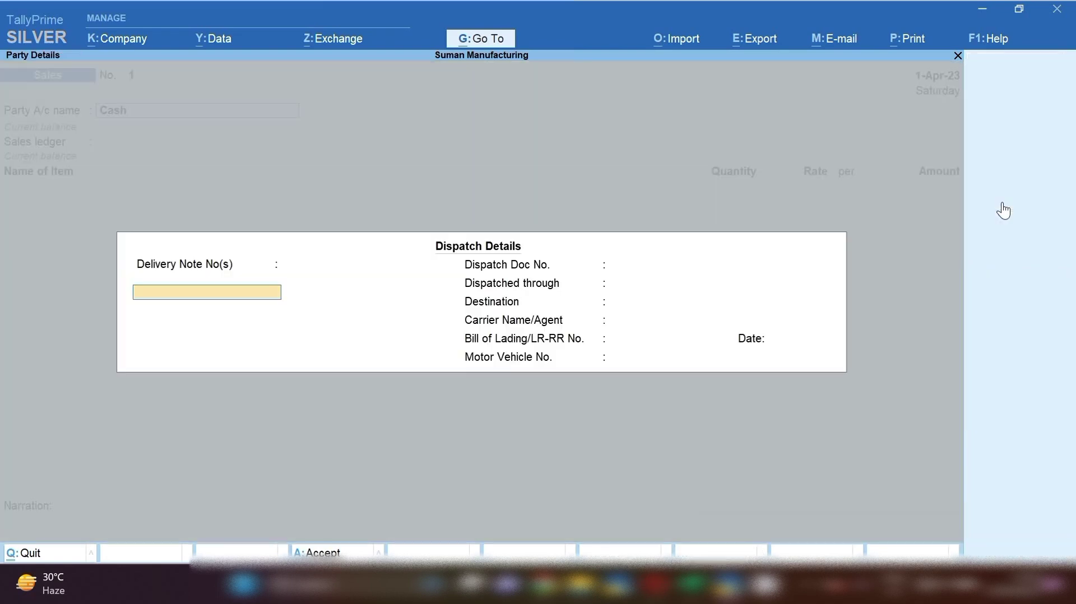
key(Return)
key(Return)
key(Return)
key(Return)
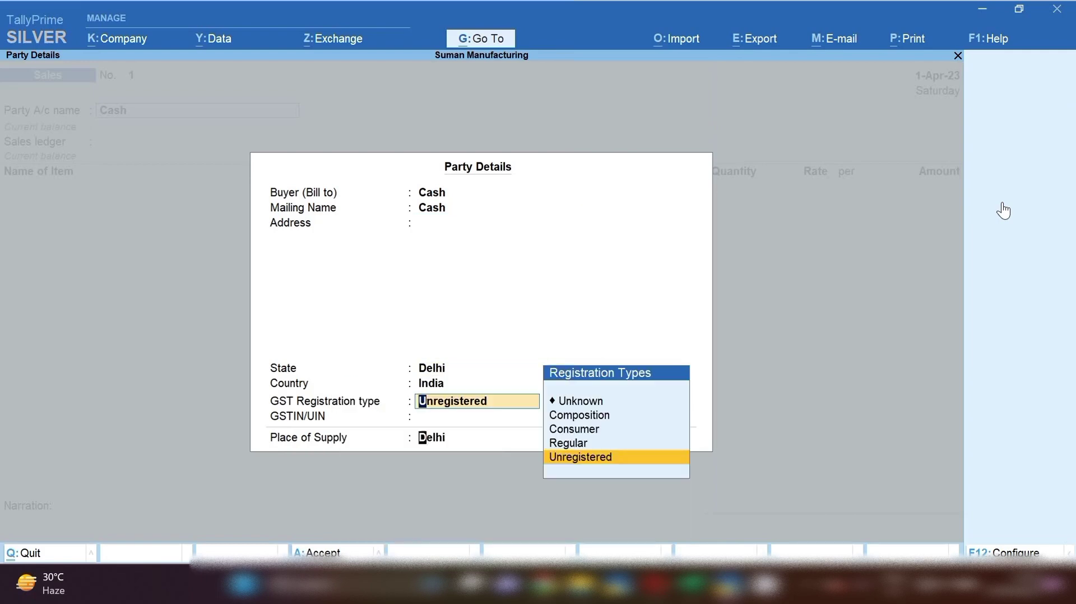
key(Return)
key(Return)
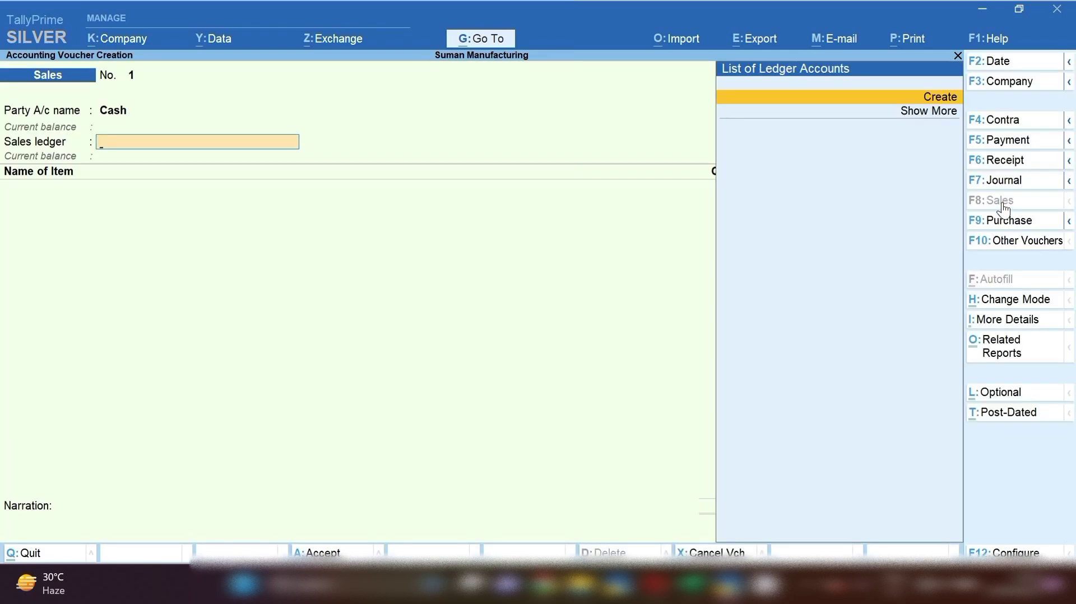
Step: Create the sales ledger Sale Account under Sales Accounts, with Goods as its type of supply
key(Return)
text(Sale Account)
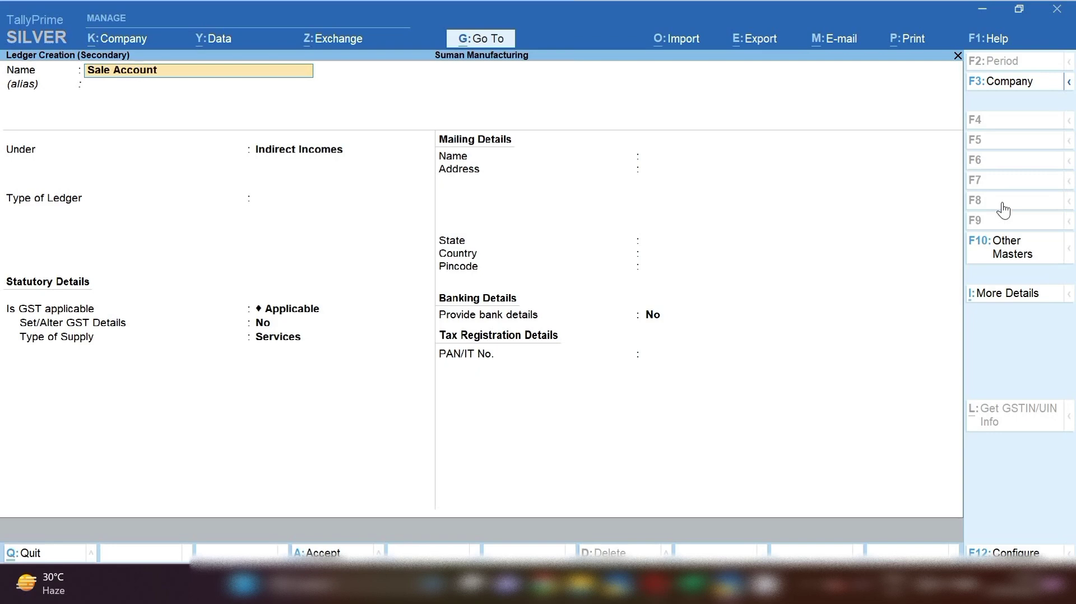
key(Return)
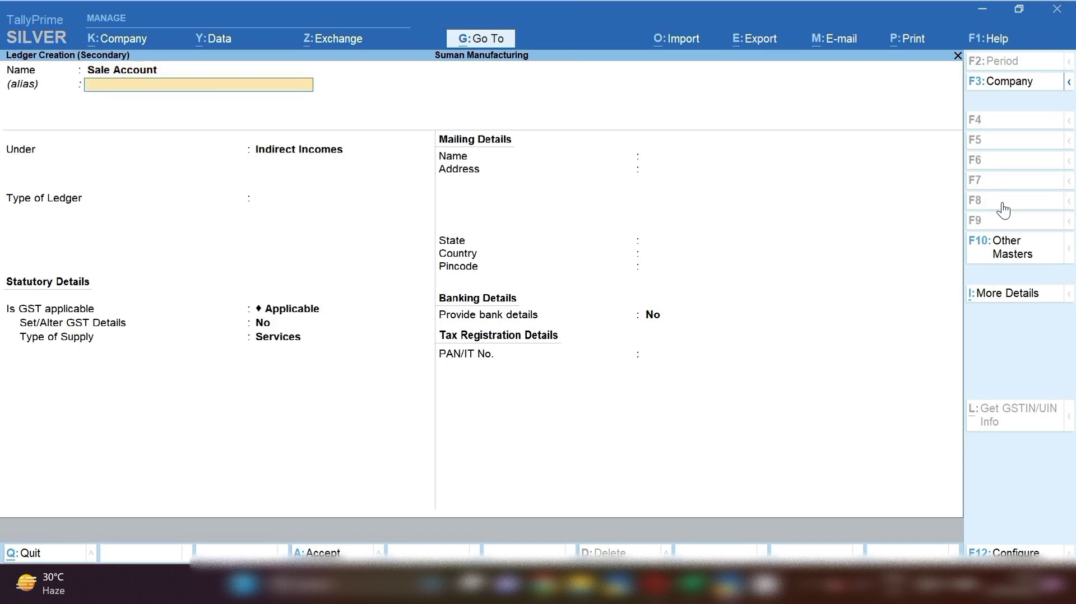
text(Sale)
key(Return)
key(Return)
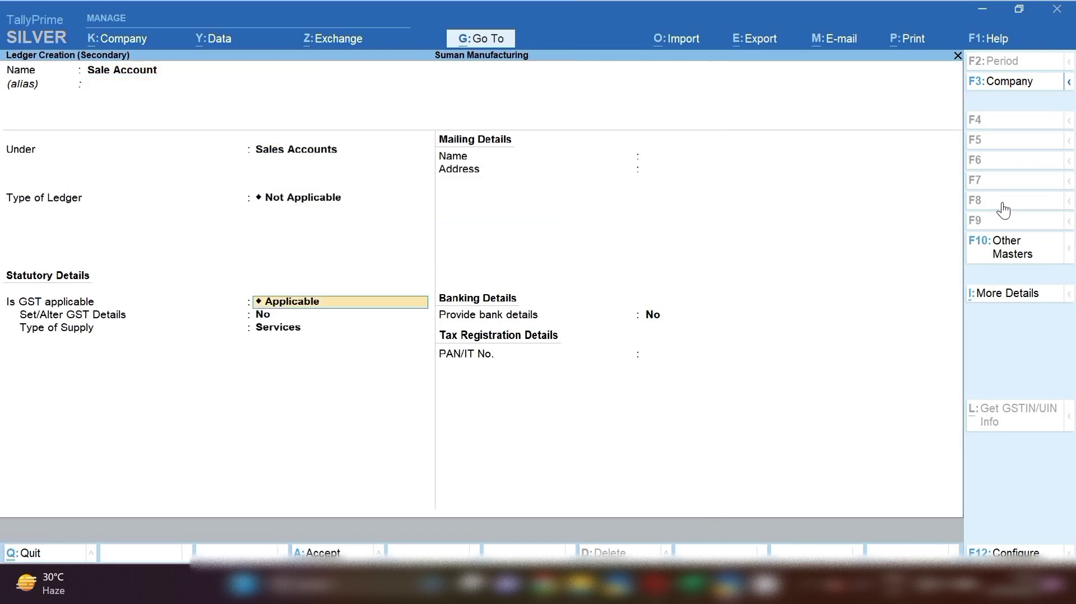
key(Return)
key(Return)
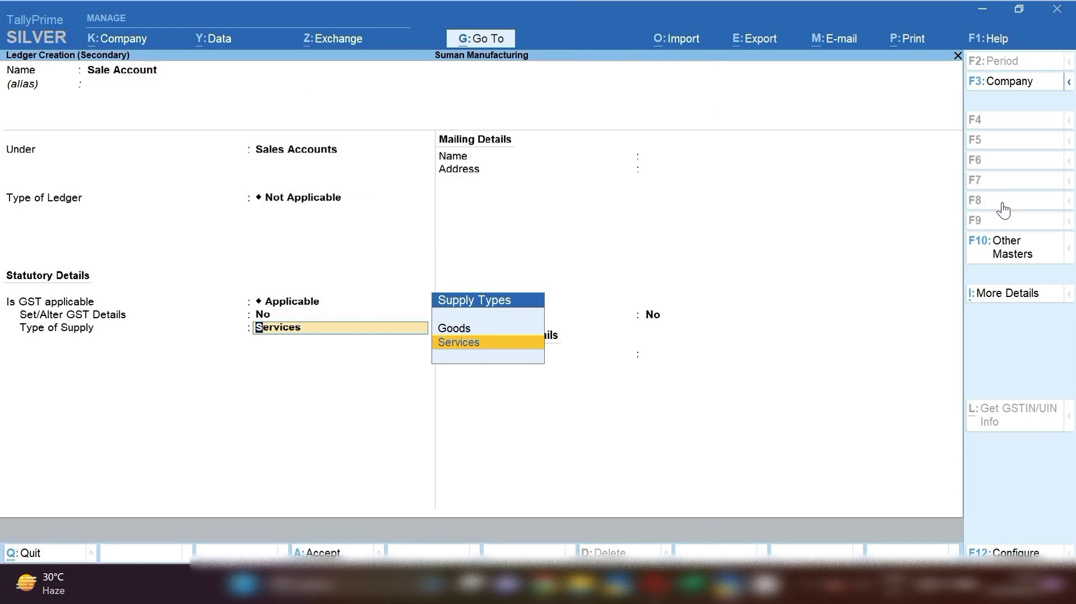
key(Up)
key(Return)
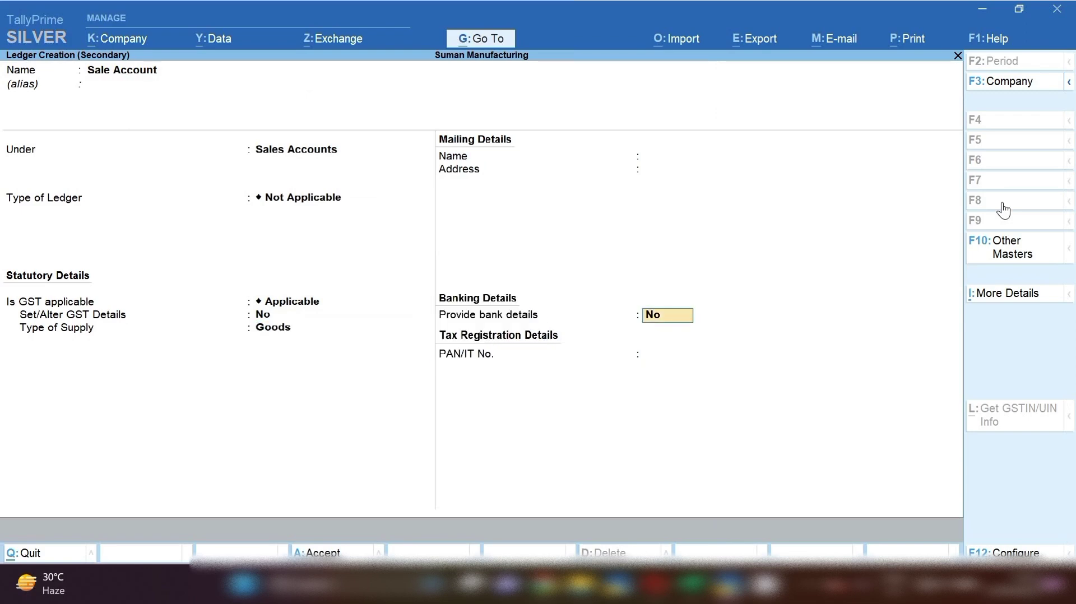
key(Return)
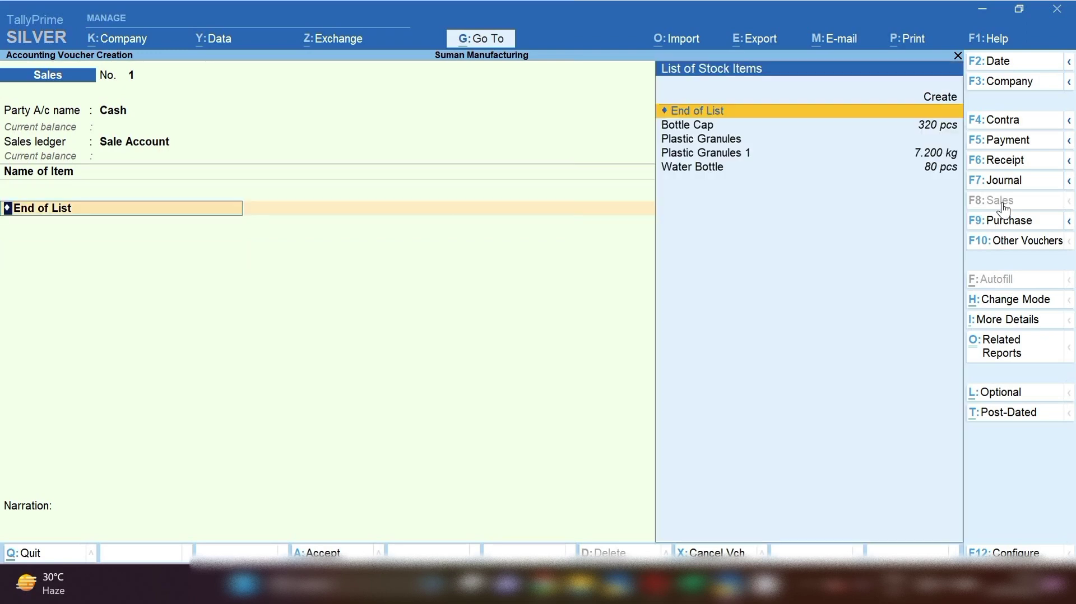
Step: Add Water Bottle as the item sold and leave its description blank
key(Down)
key(Down)
key(Down)
key(Down)
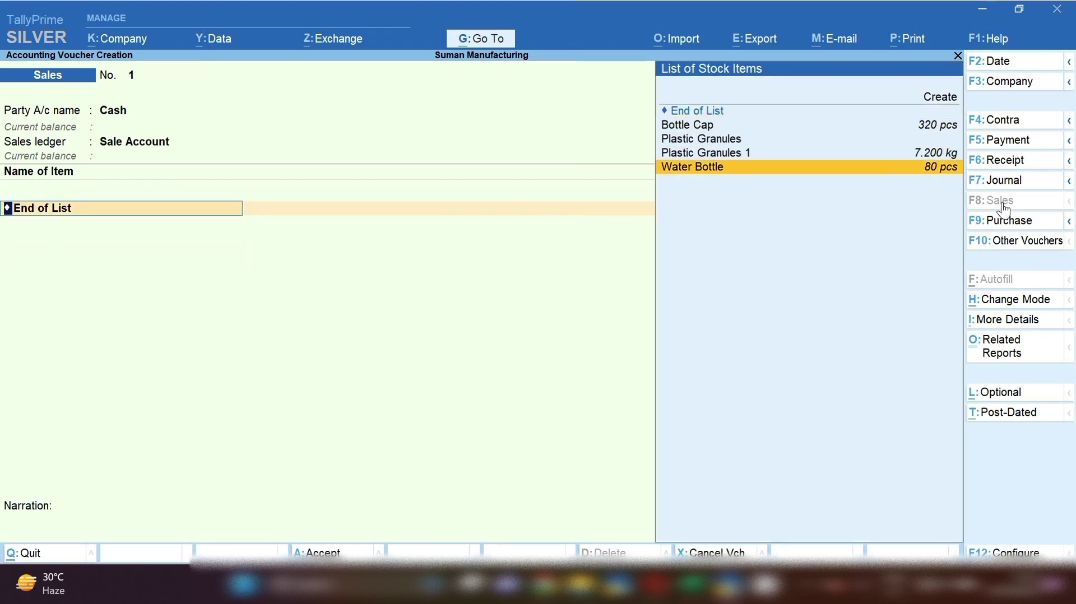
key(Return)
key(Return)
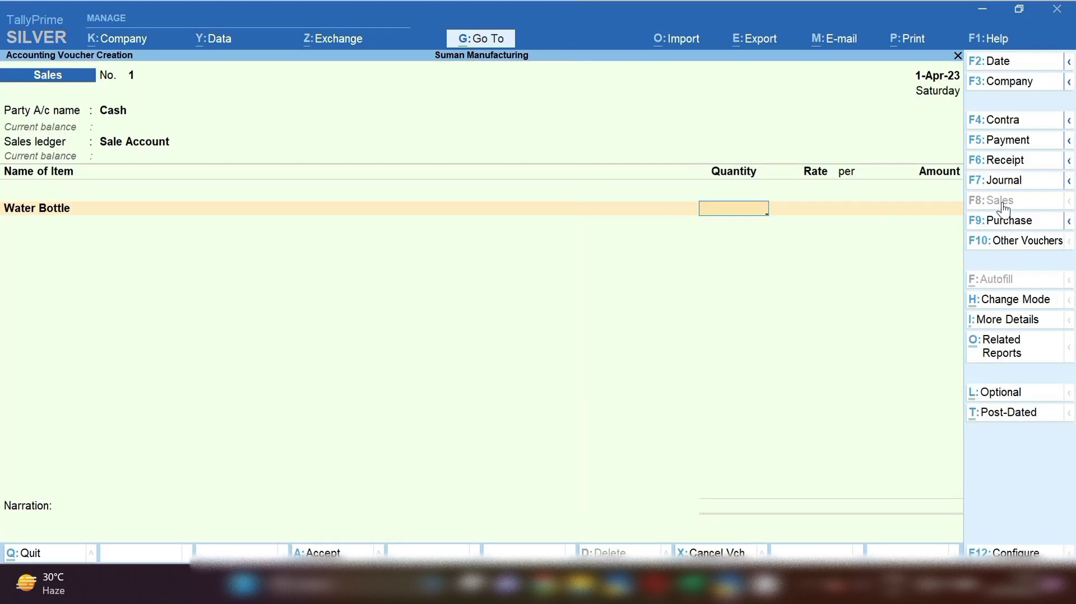
key(BackSpace)
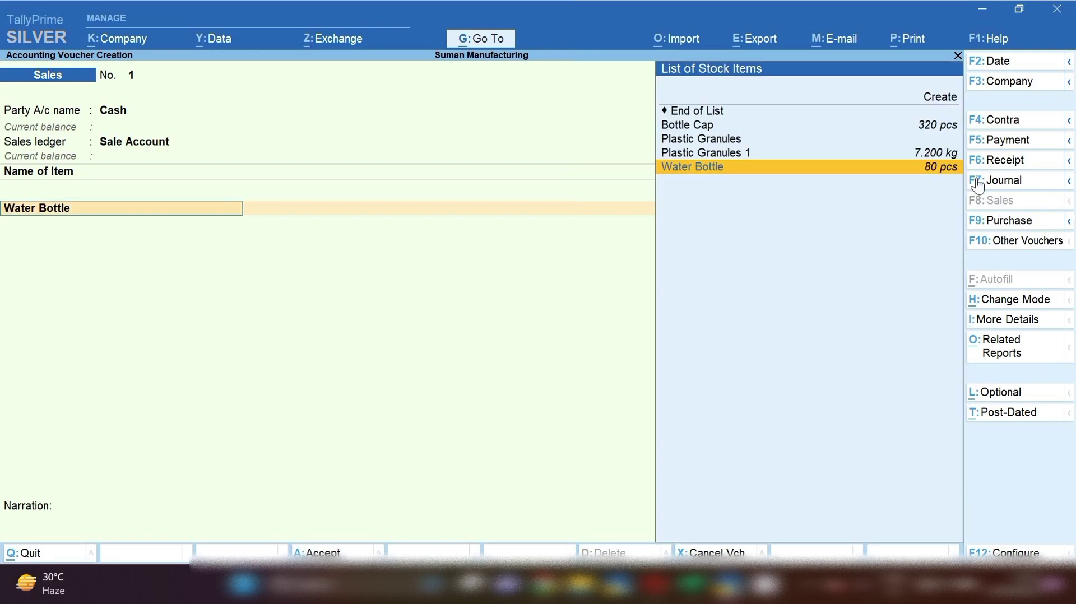
key(Return)
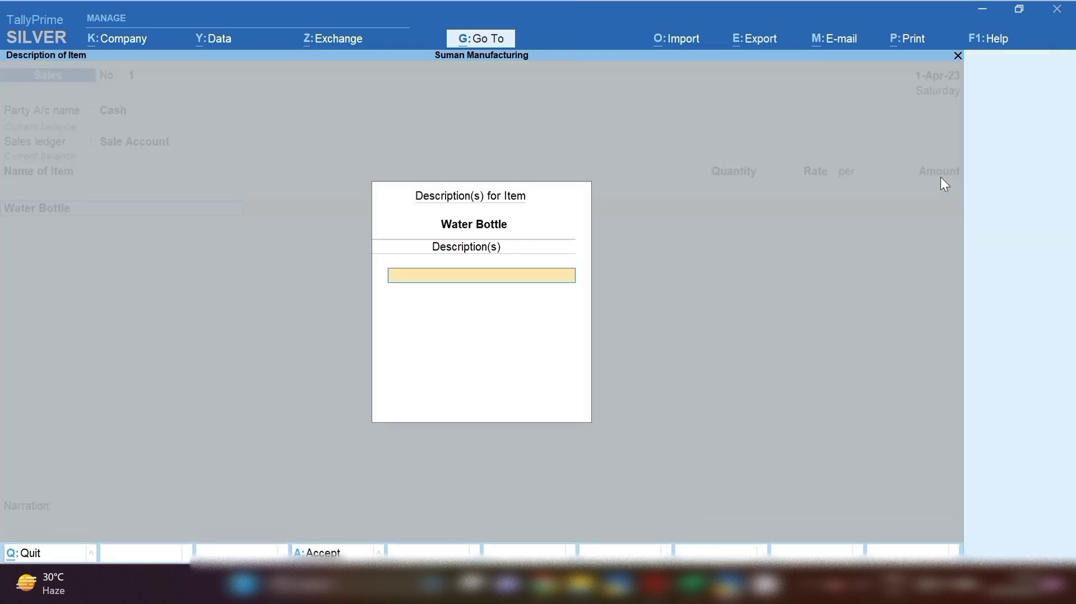
key(Return)
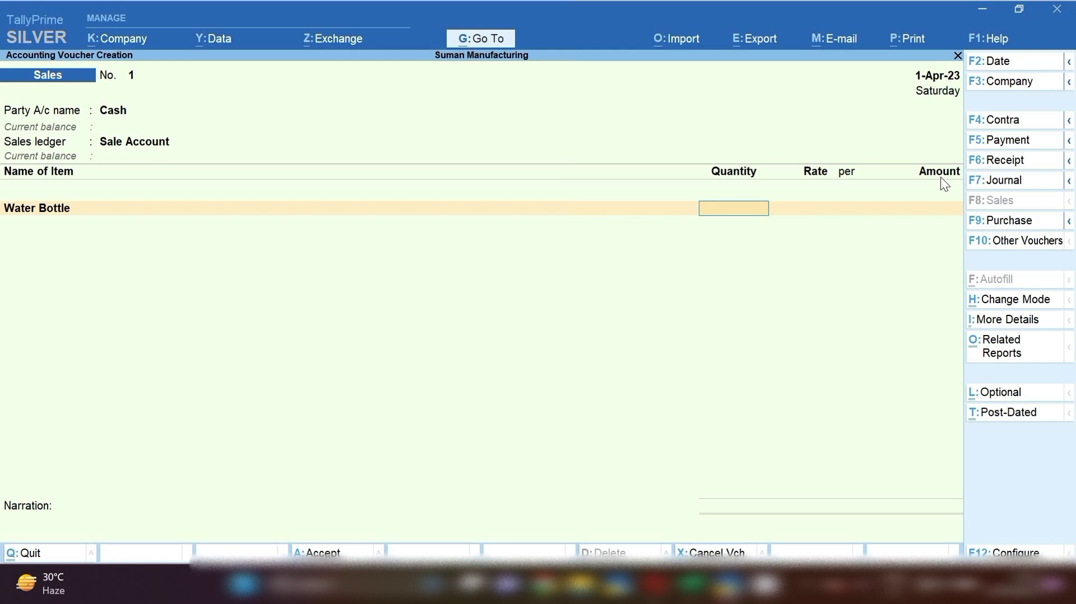
Step: Enter a quantity of 50 pcs at a rate of 50 for the Water Bottle and close the item list
text(50)
key(Return)
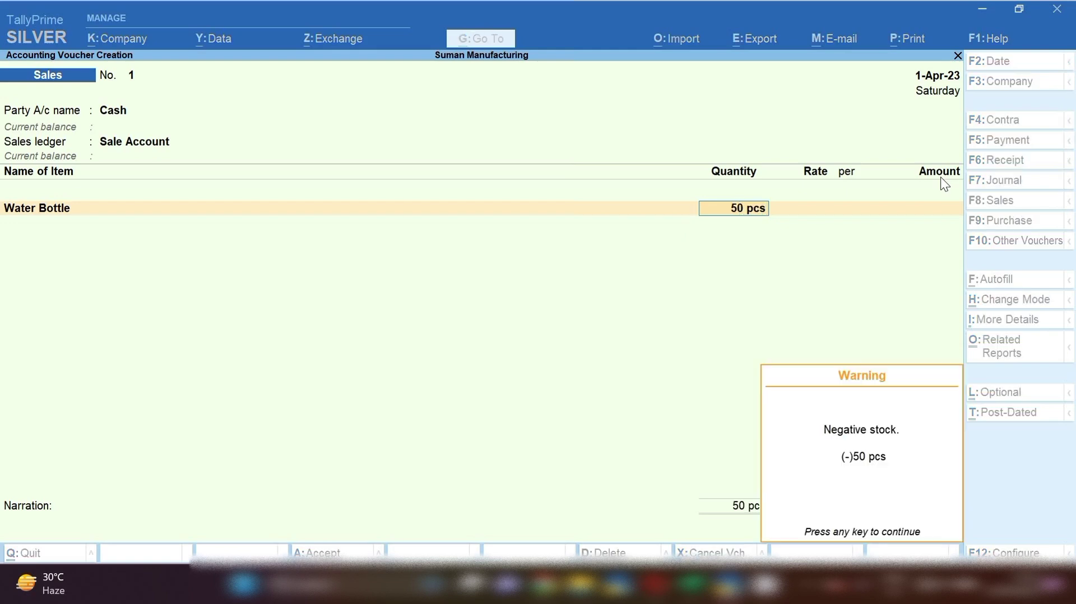
key(Return)
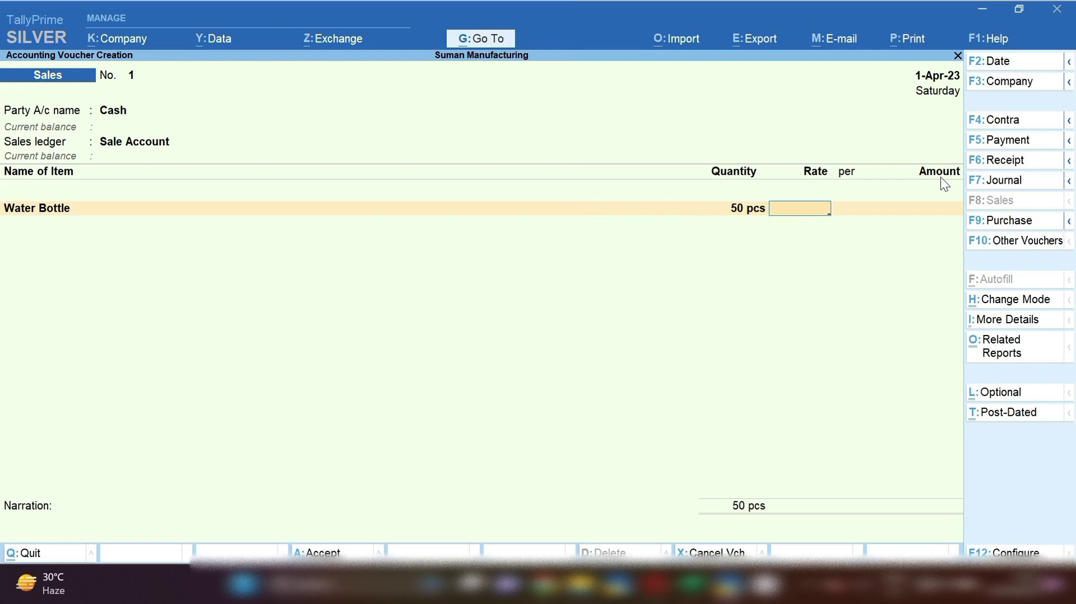
text(50)
key(Return)
key(Return)
key(Return)
key(Return)
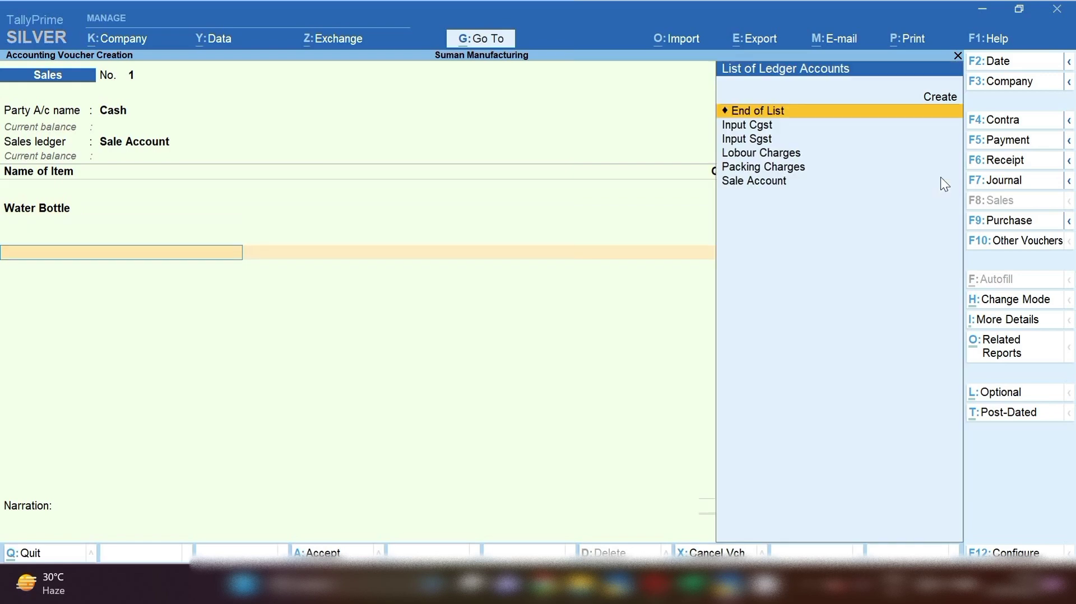
Step: Finish the voucher's ledger lines, save the Water Bottle sale and return to the Gateway of Tally
text(ou)
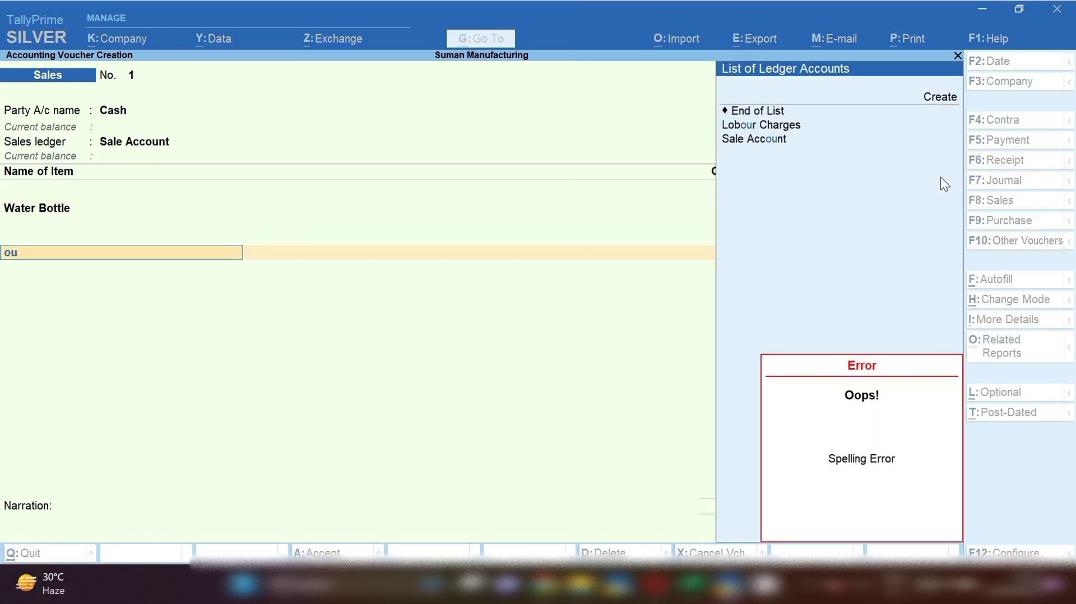
key(alt+c)
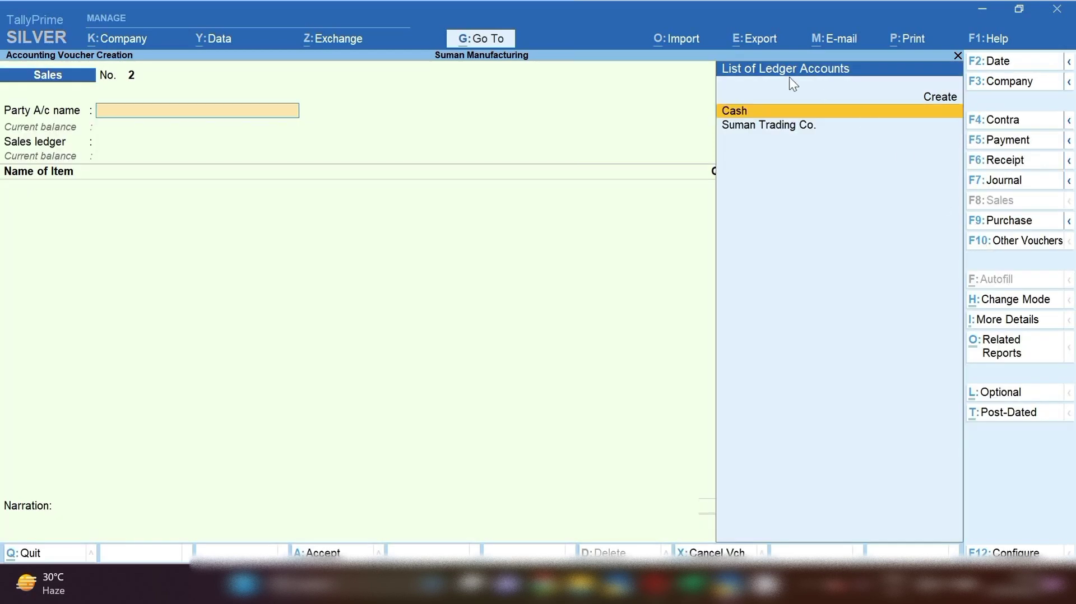
key(Escape)
key(Return)
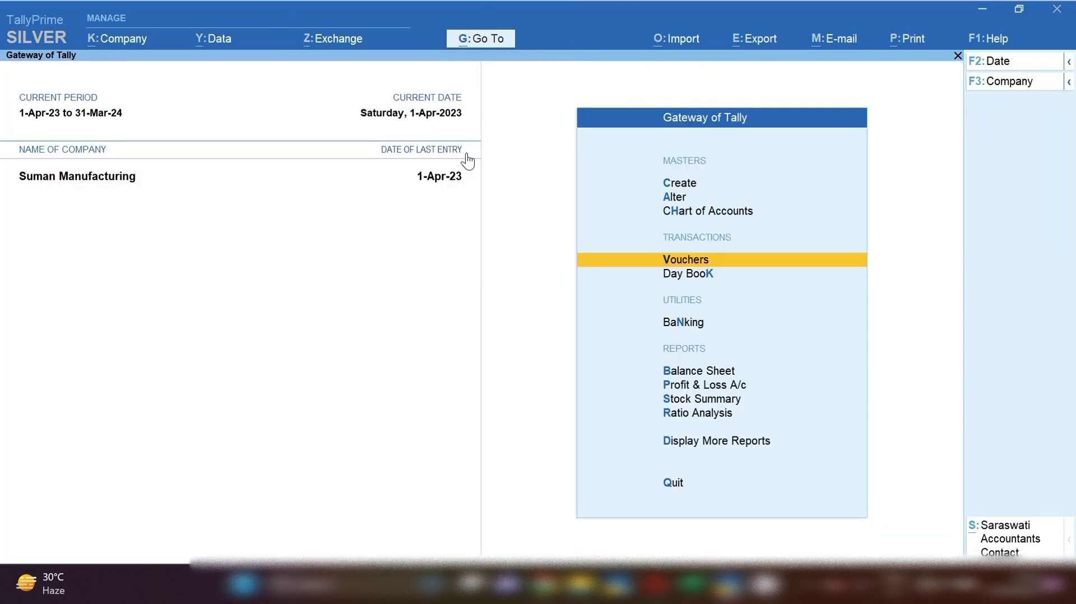
Step: Check the Water Bottle's closing balance in the Stock Summary and open its monthly summary of inward and outward quantities
key(s)
key(Down)
key(Down)
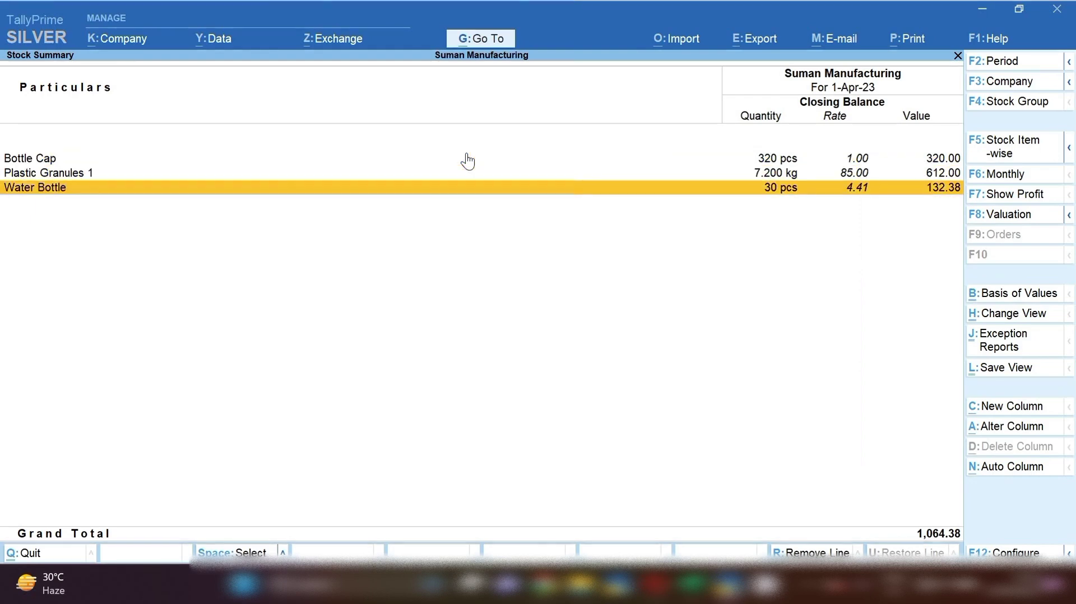
key(space)
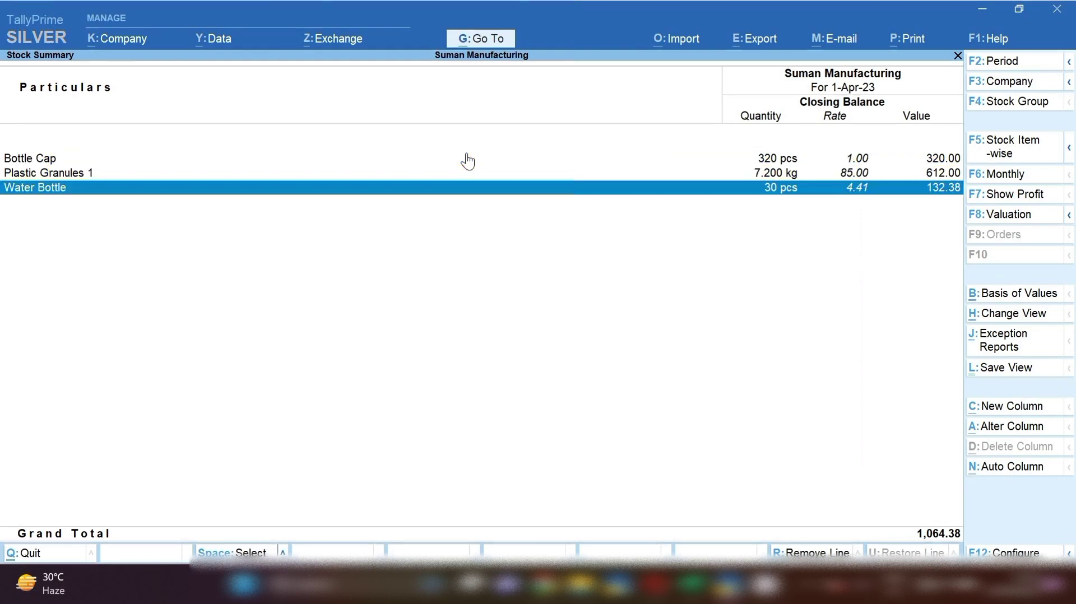
key(Return)
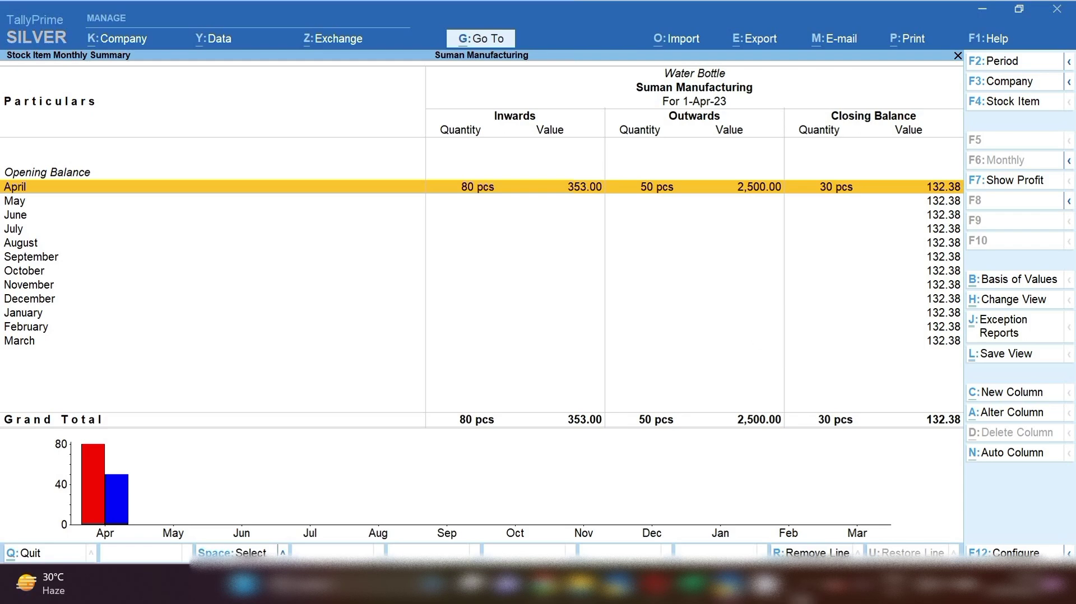
click(807, 587)
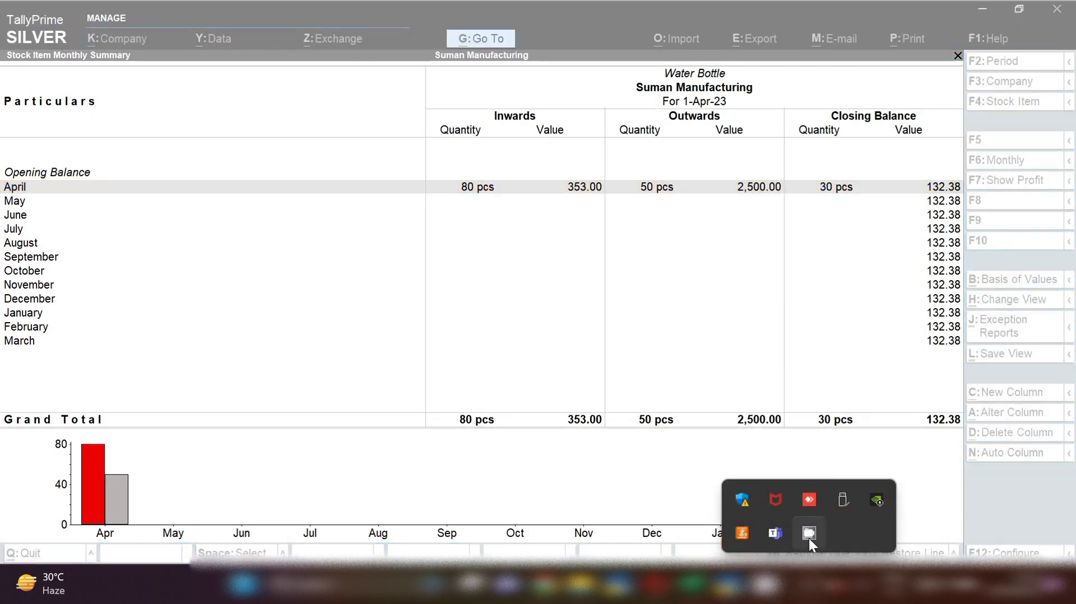
right_click(812, 582)
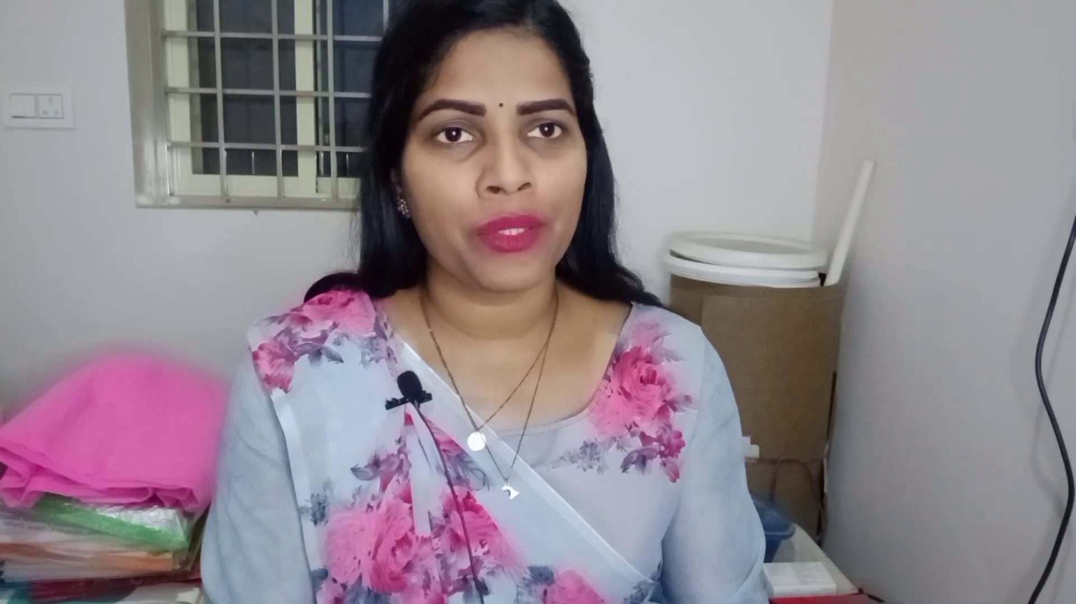
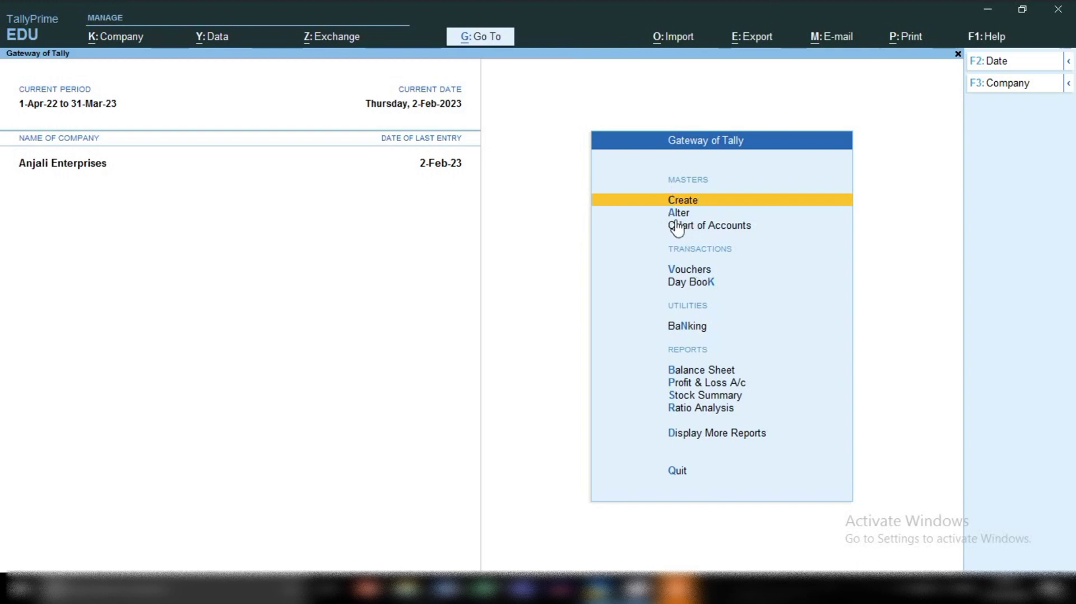
Step: Open the existing ledger Legal & Professional Charges of Anjali Enterprises for alteration
key(Down)
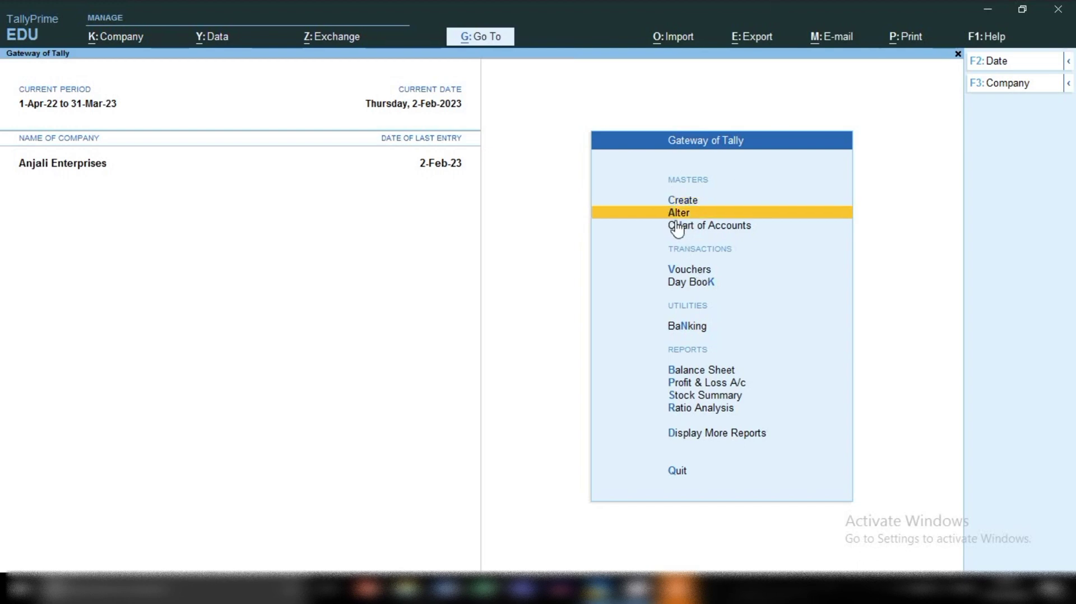
key(Return)
key(Down)
key(Return)
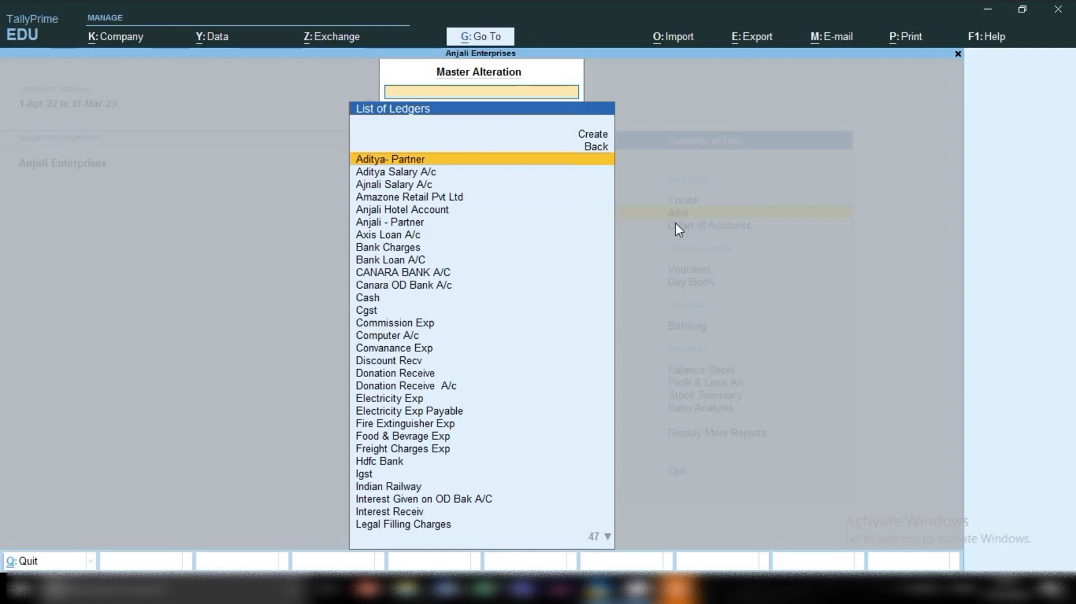
text(Leg)
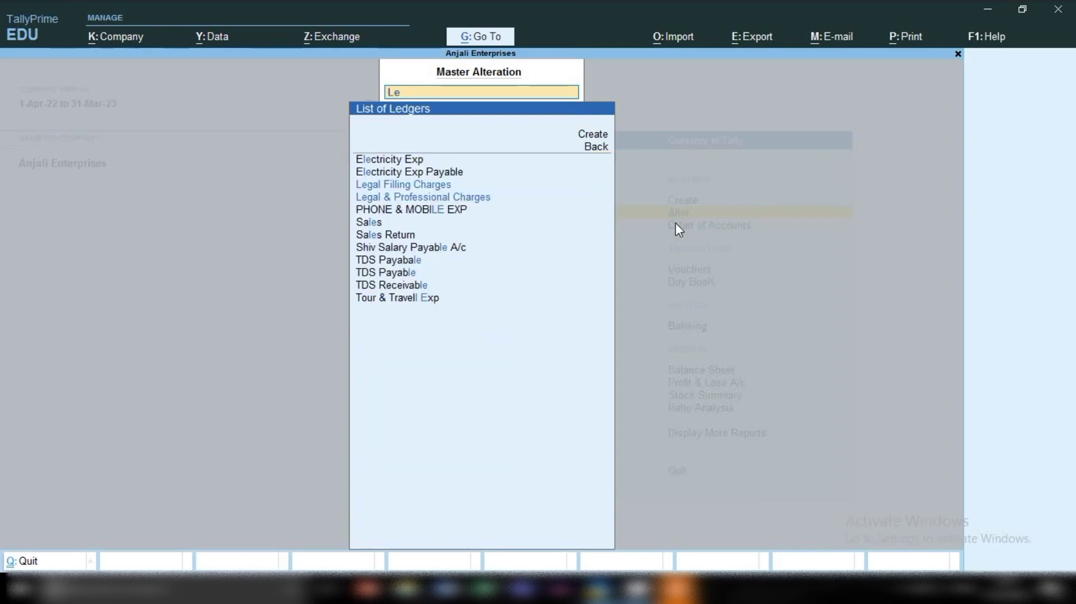
key(Down)
key(Down)
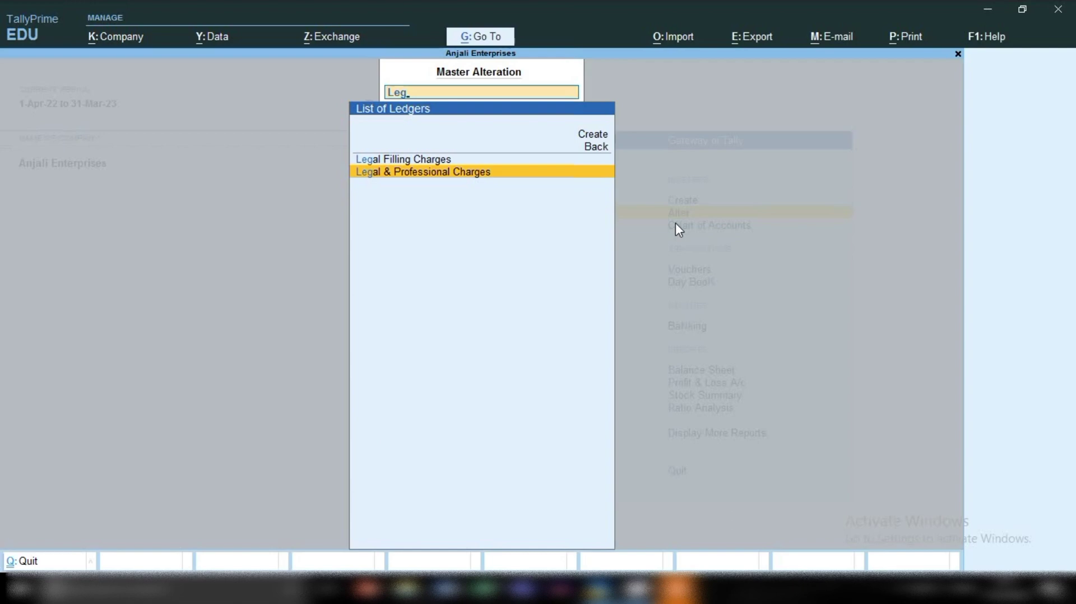
key(Return)
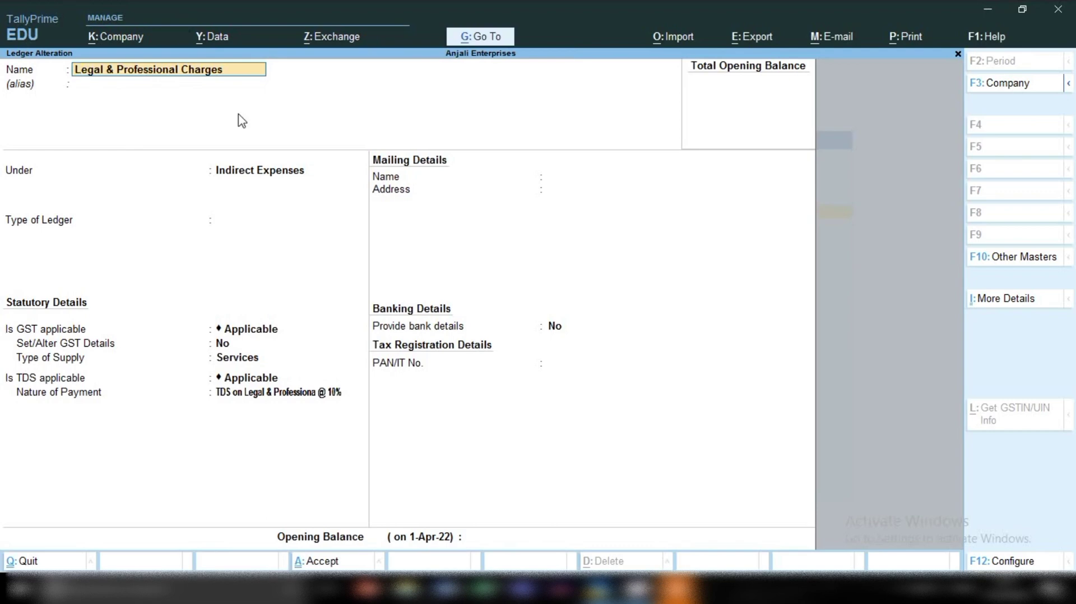
Step: Keep the ledger under Indirect Expenses with GST applicable, and open its GST details for alteration
key(Return)
key(Return)
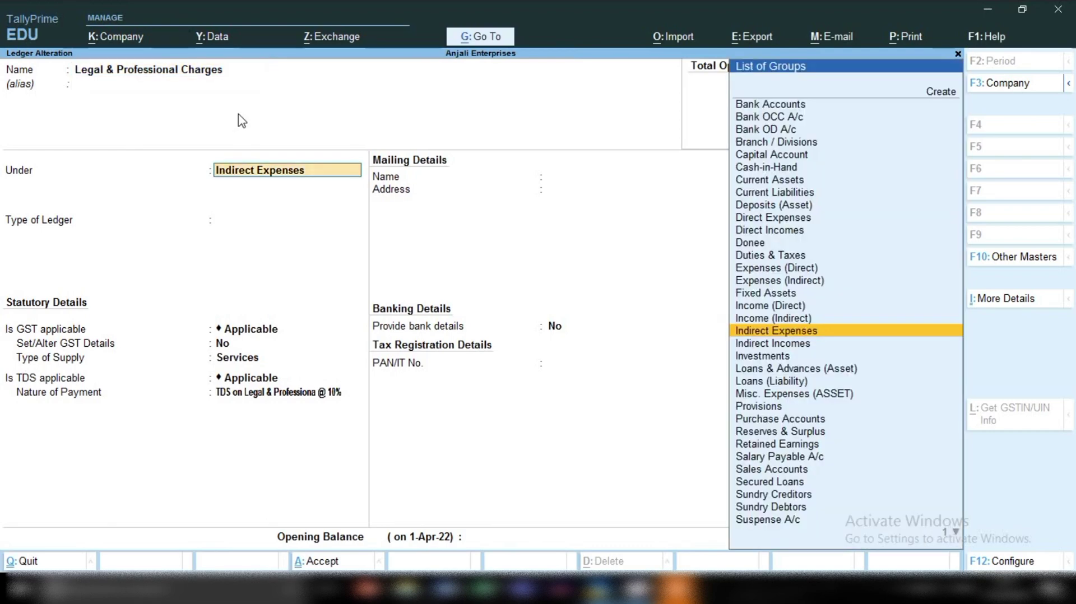
key(Return)
key(Return)
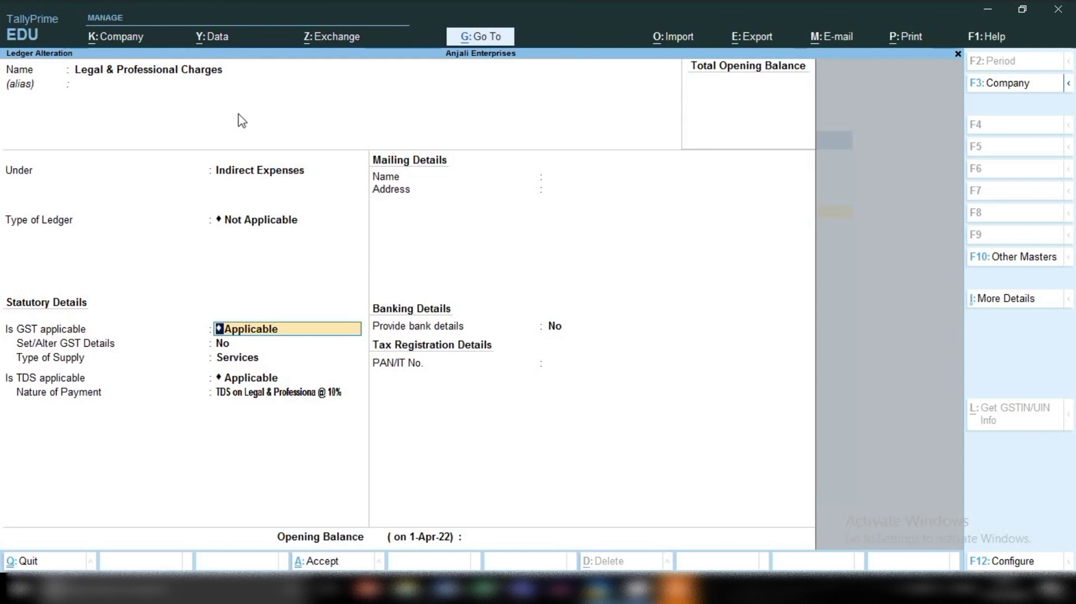
key(Return)
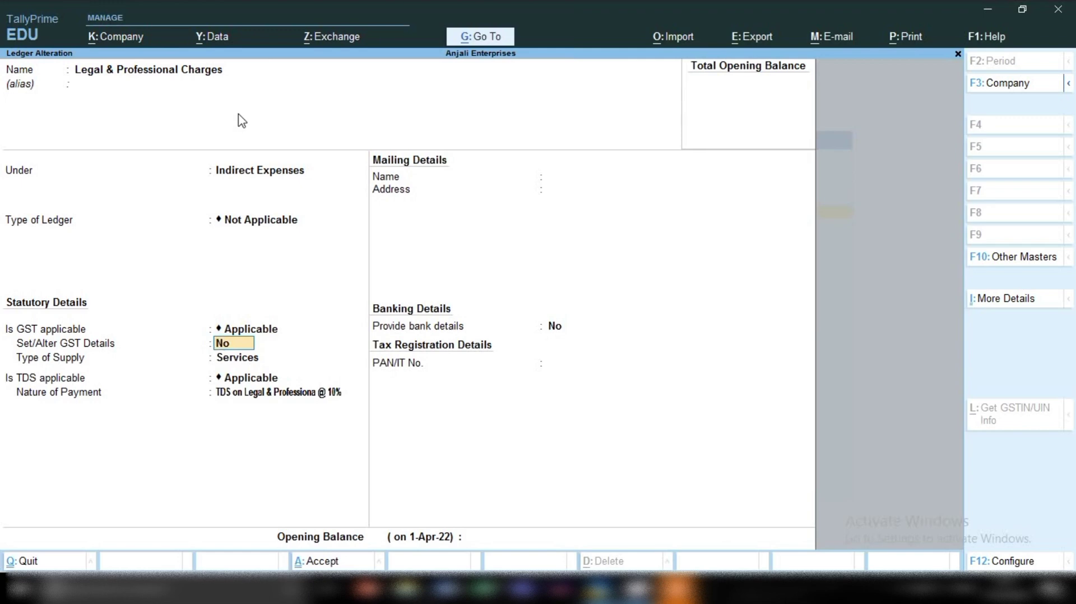
text(y)
key(Return)
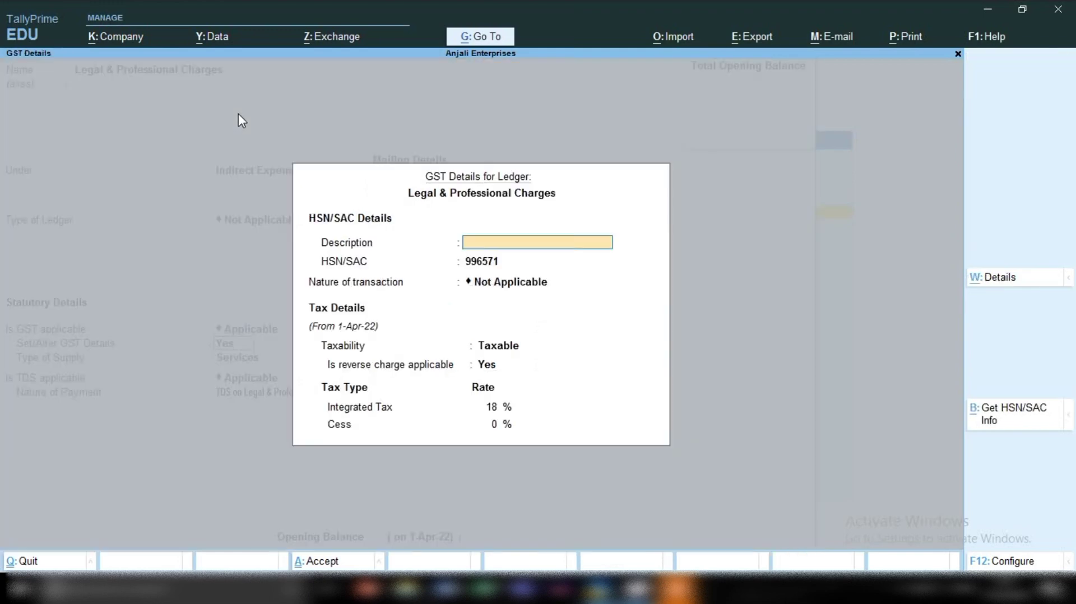
Step: Keep the existing HSN/SAC code and set the nature of transaction to Purchase Taxable for Legal & Professional Charges
key(Return)
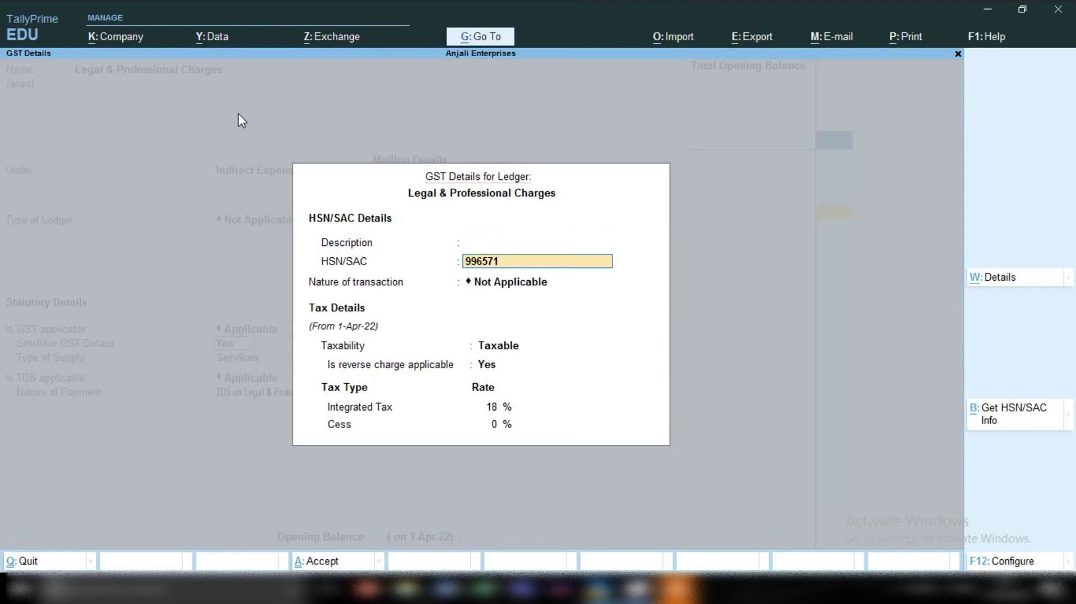
key(Return)
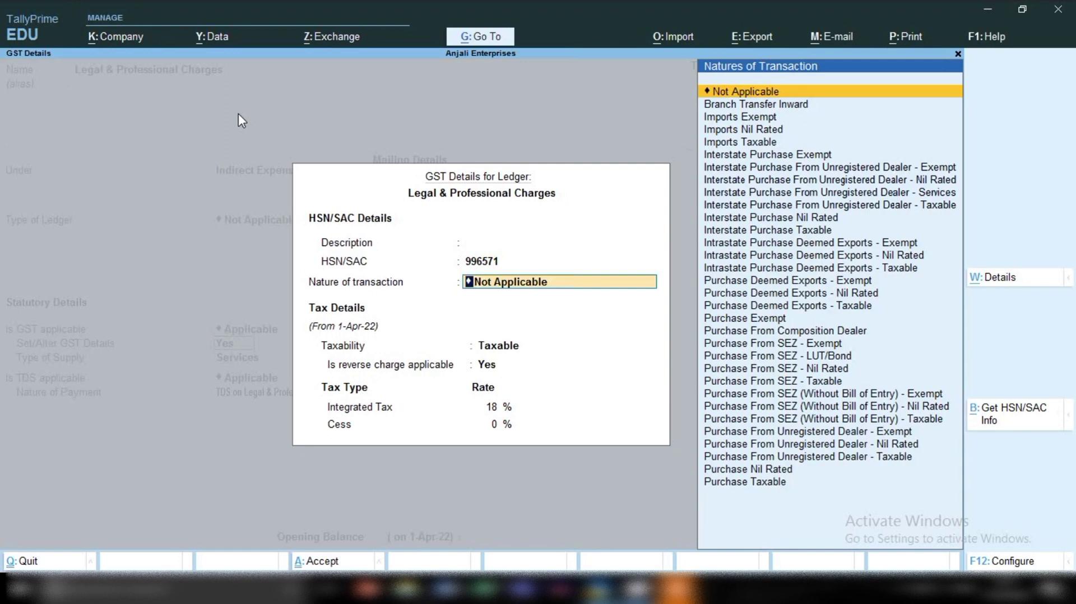
key(Down)
key(Down)
key(Down)
key(Down)
key(Down)
key(Down)
key(Down)
key(Down)
key(Down)
key(Down)
key(Down)
key(Down)
key(Down)
key(Down)
key(Down)
key(Down)
key(Down)
key(Down)
key(Down)
key(Down)
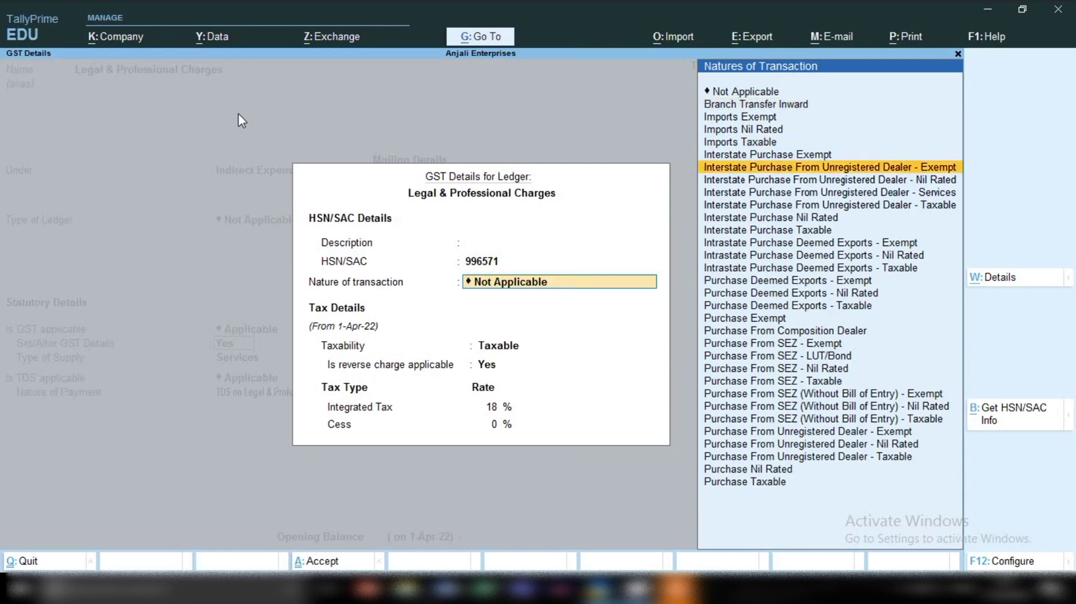
key(Return)
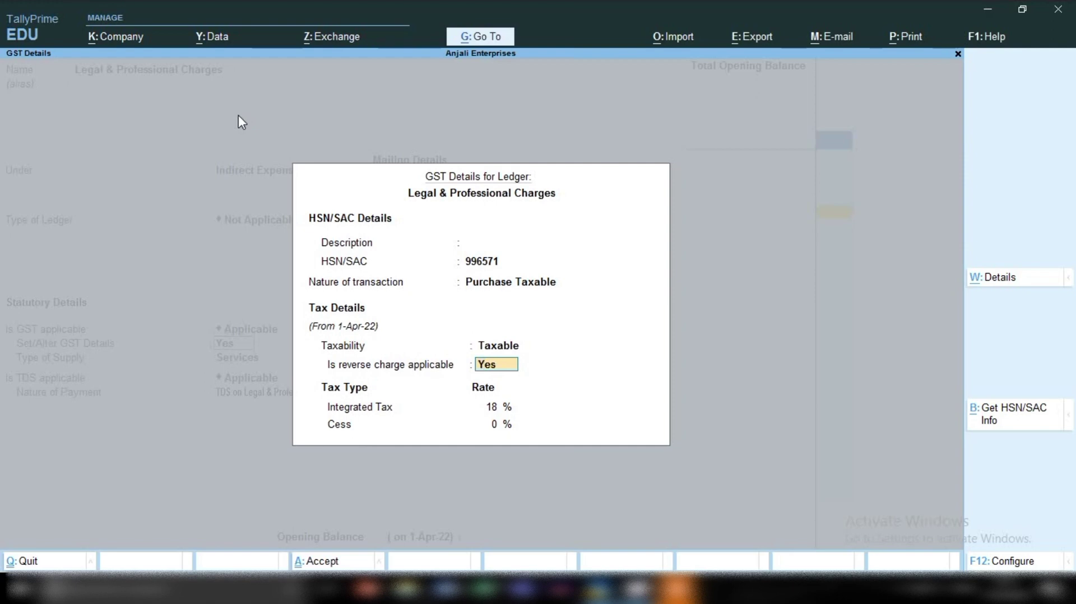
Step: Set reverse charge applicable to No, accept the GST details and save the Legal & Professional Charges ledger
text(n)
key(Return)
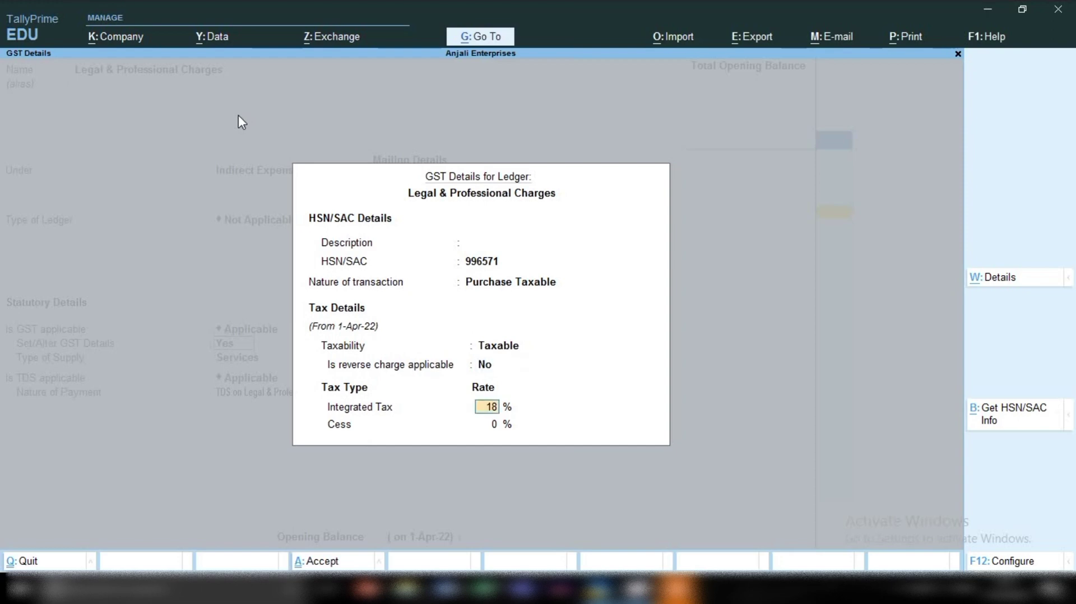
key(ctrl+a)
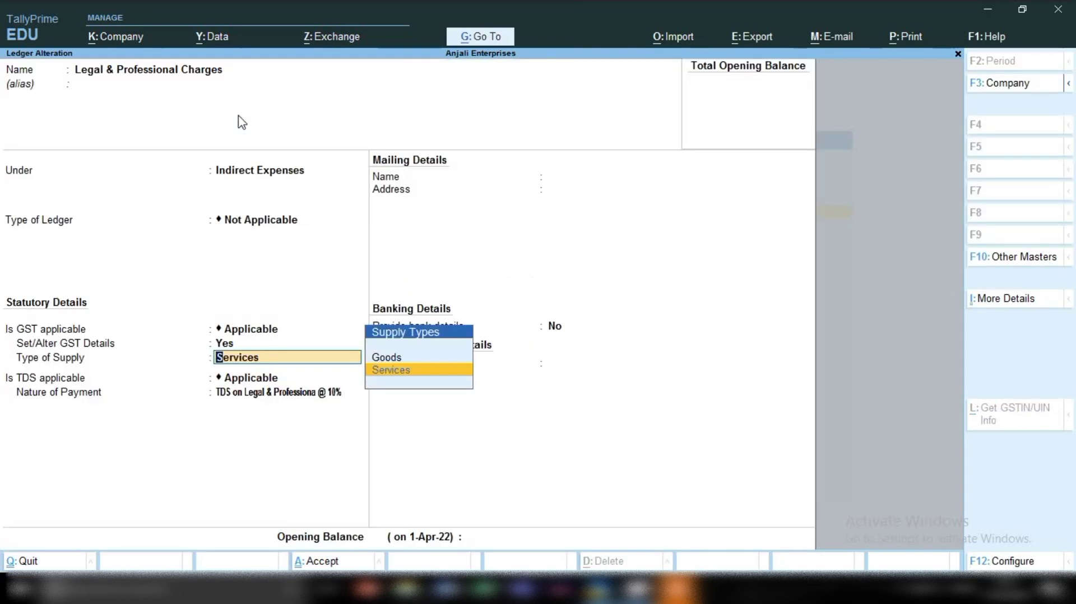
key(ctrl)
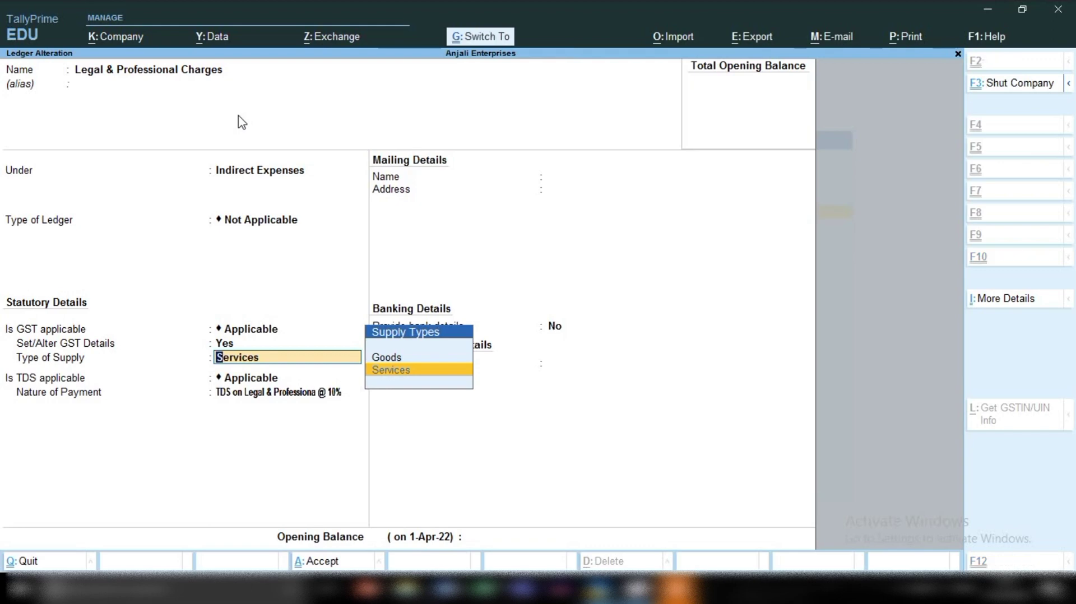
key(ctrl+a)
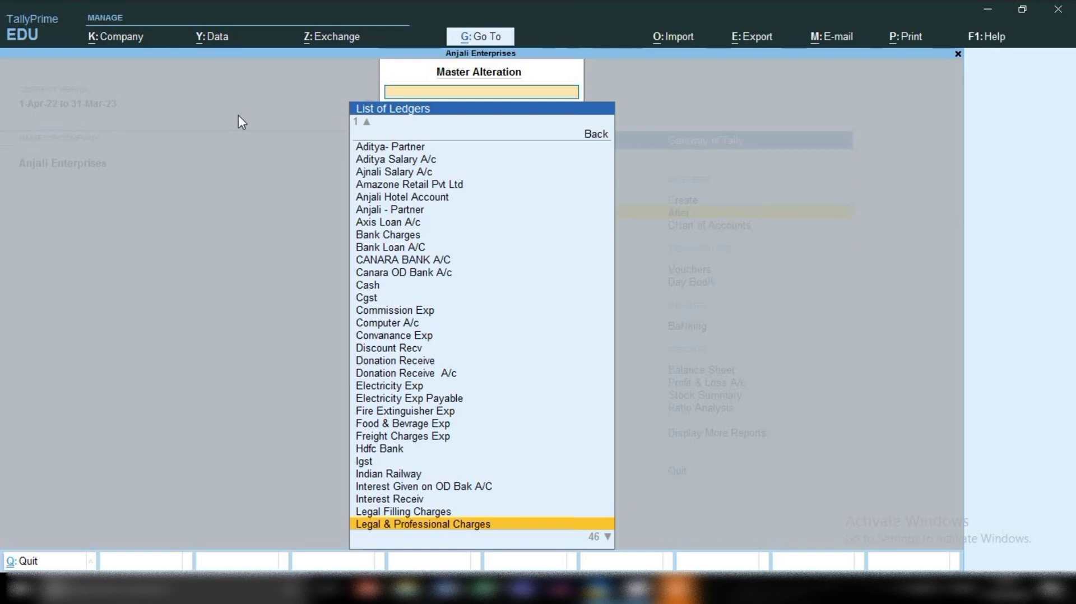
Step: Create a new ledger named Audit Fee under Indirect Expenses, with ledger type Not Applicable and GST Applicable
text(ad)
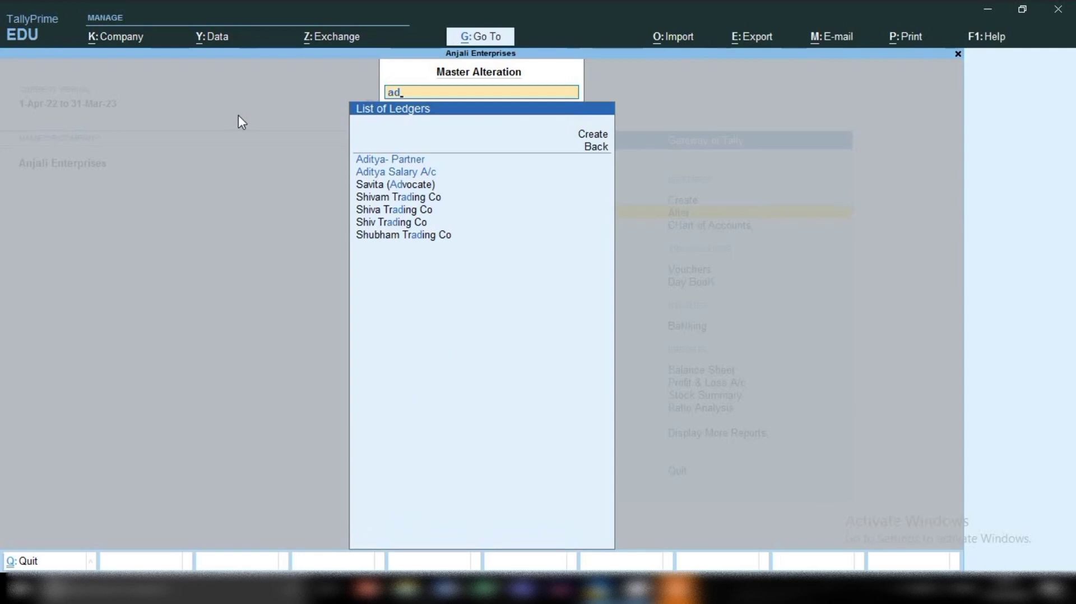
click(599, 138)
click(599, 140)
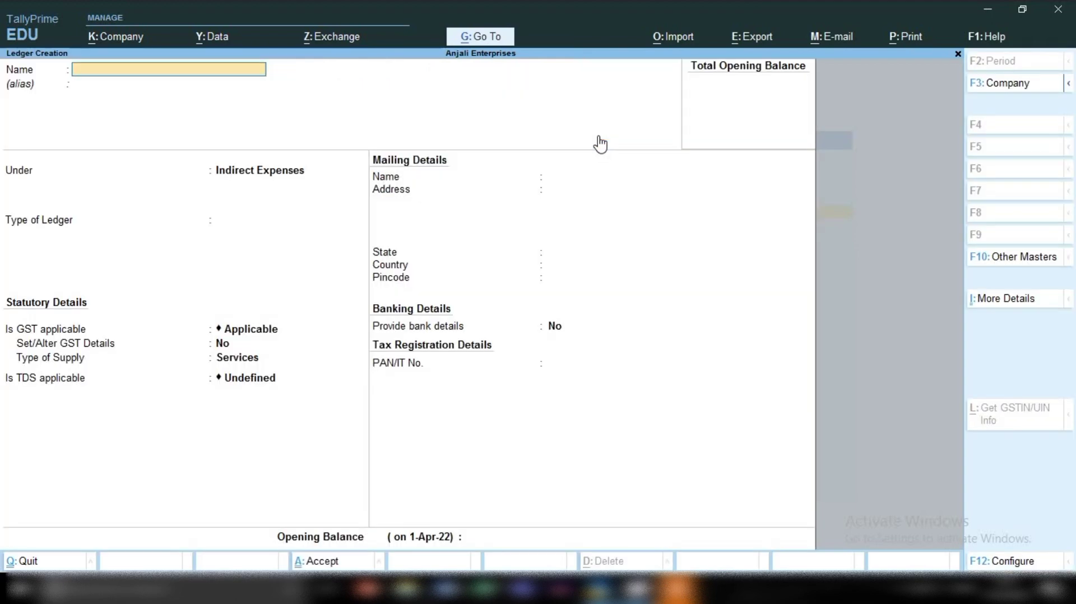
text(Audit Fee)
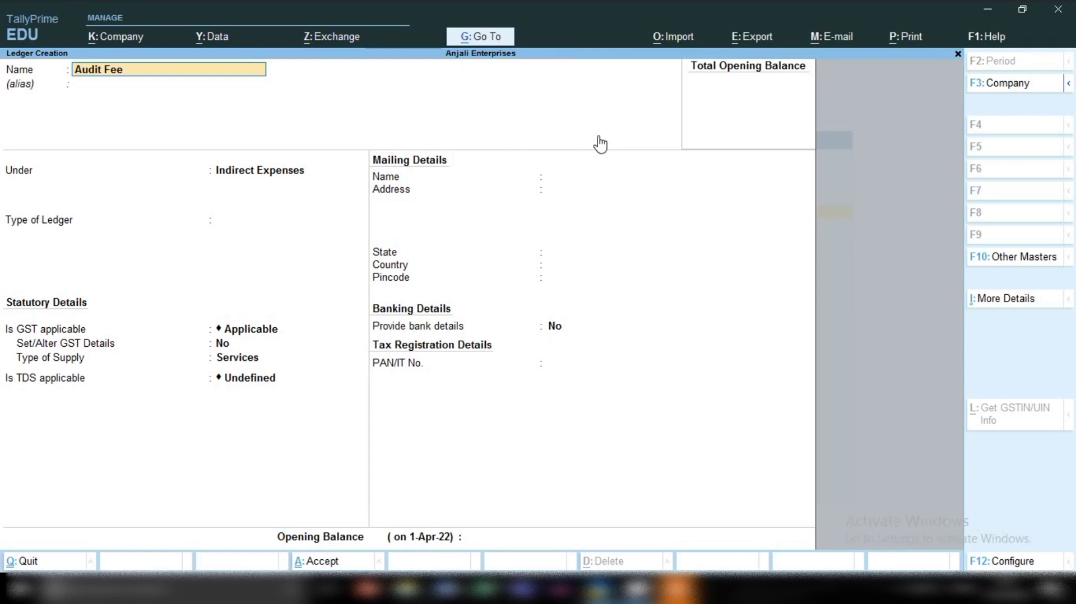
key(Return)
key(Return)
key(Return)
key(Return)
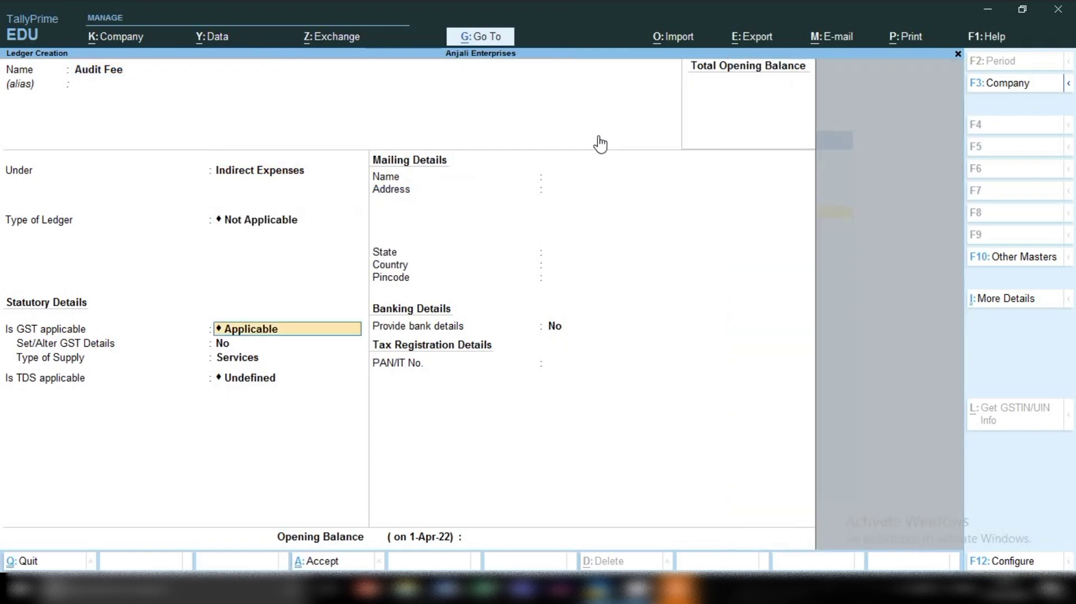
key(Return)
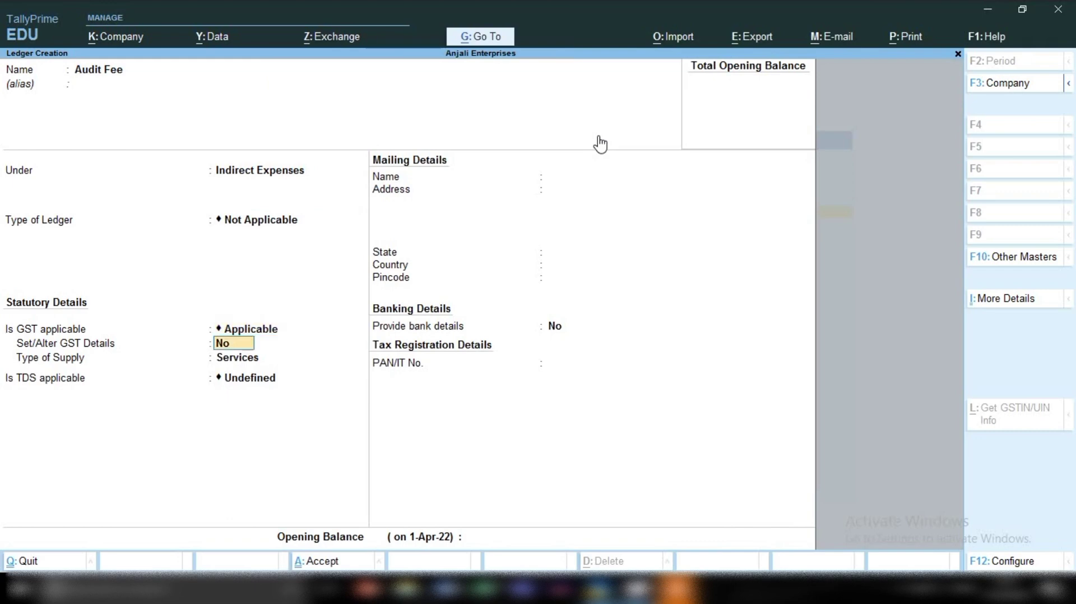
Step: Open the GST details for Audit Fee and enter HSN/SAC 996157, leaving the description blank
text(y)
key(Return)
key(Return)
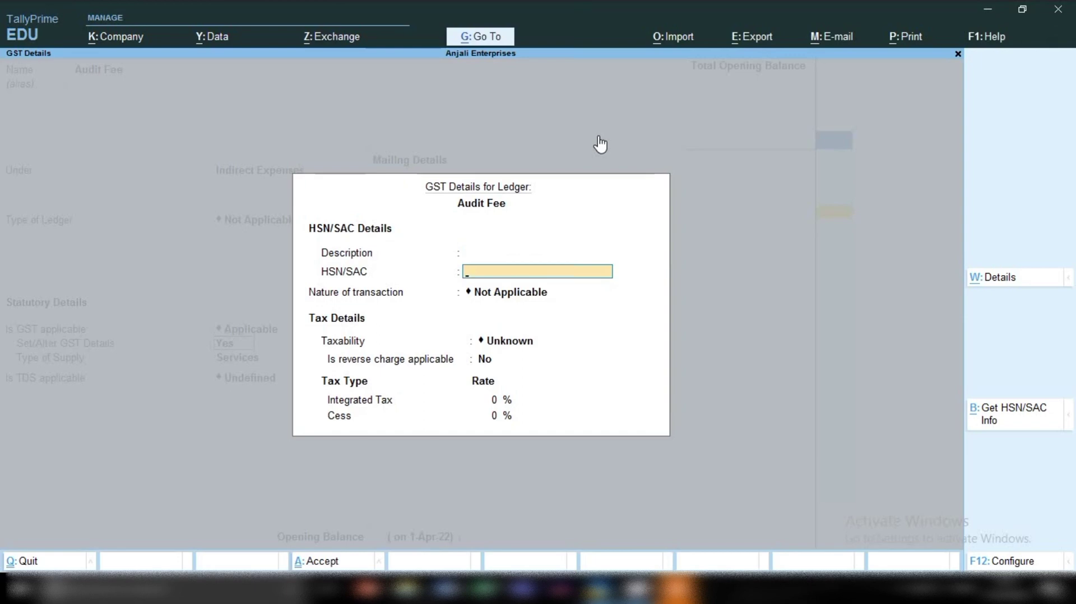
text(996157)
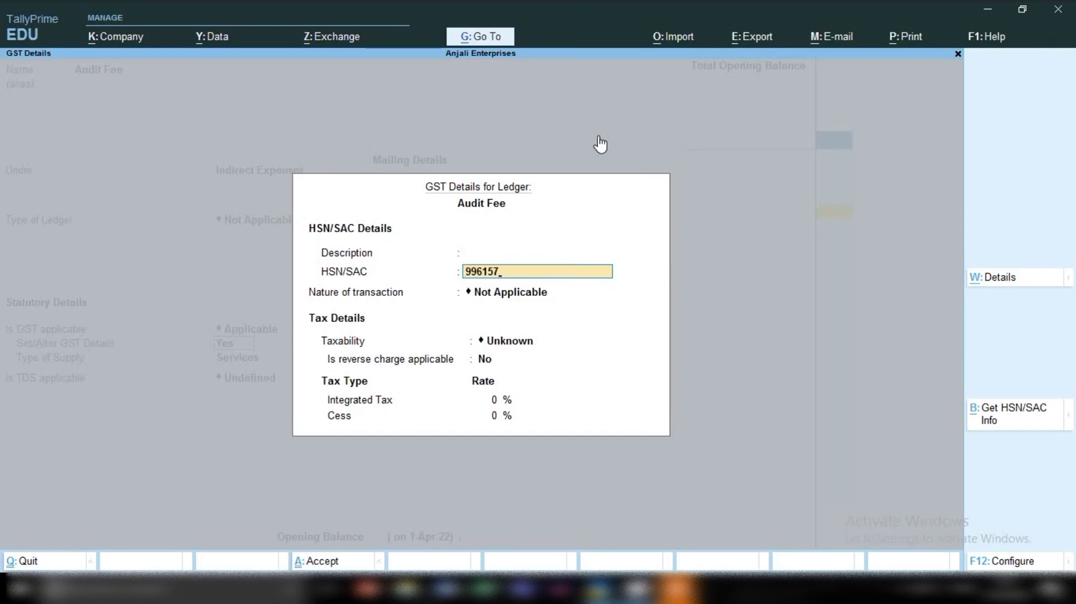
key(Return)
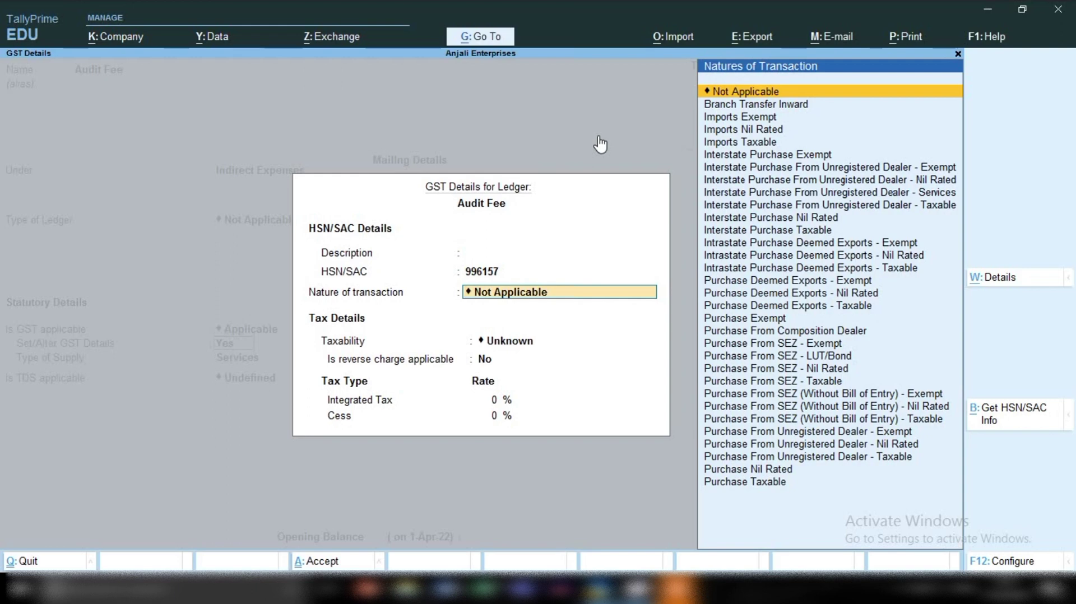
Step: Set the nature of transaction to Purchase Taxable for Audit Fee, with taxability Taxable and reverse charge No
key(Down)
key(Down)
key(Down)
key(Down)
key(Down)
key(Down)
key(Down)
key(Down)
key(Down)
key(Down)
key(Down)
key(Down)
key(Down)
key(Down)
key(Down)
key(Down)
key(Down)
key(Down)
key(Down)
key(Down)
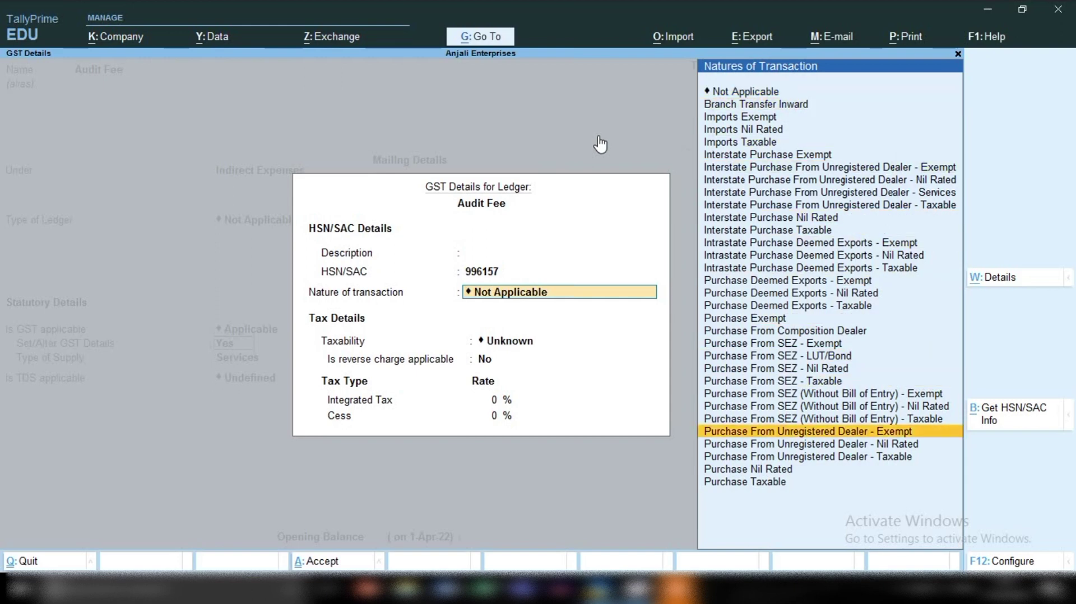
key(Return)
key(Return)
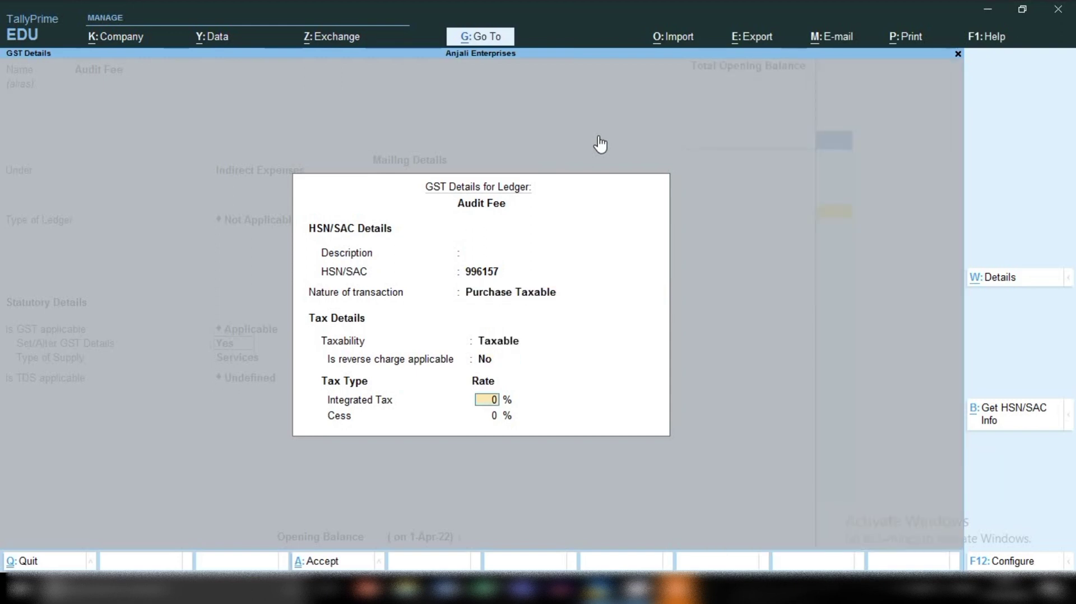
Step: Set the Integrated Tax rate to 18%, accept the GST details and save the Audit Fee ledger
text(18)
key(ctrl+a)
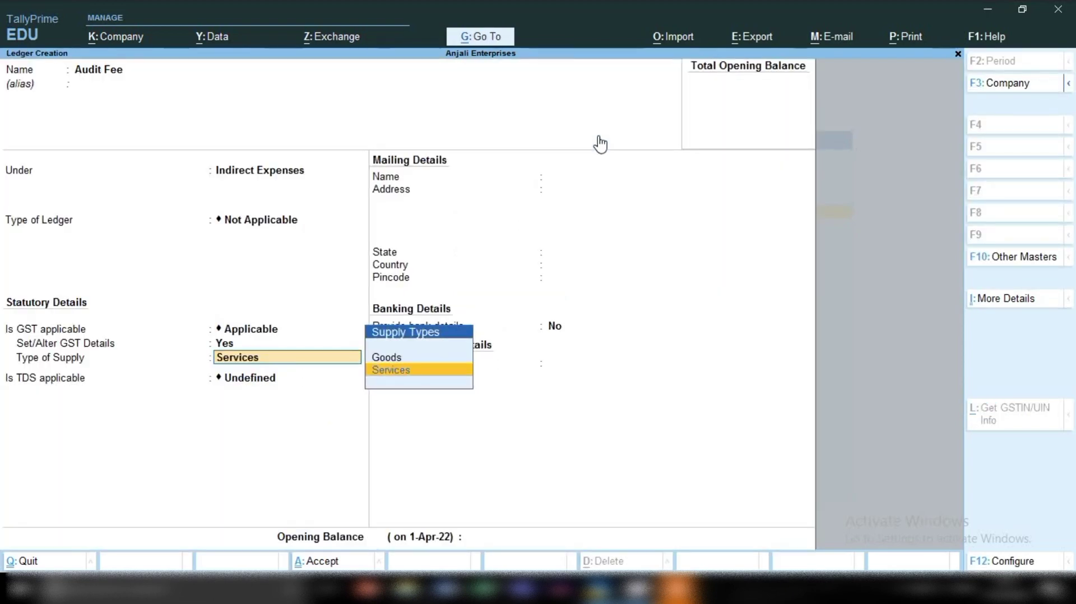
key(ctrl)
key(ctrl+a)
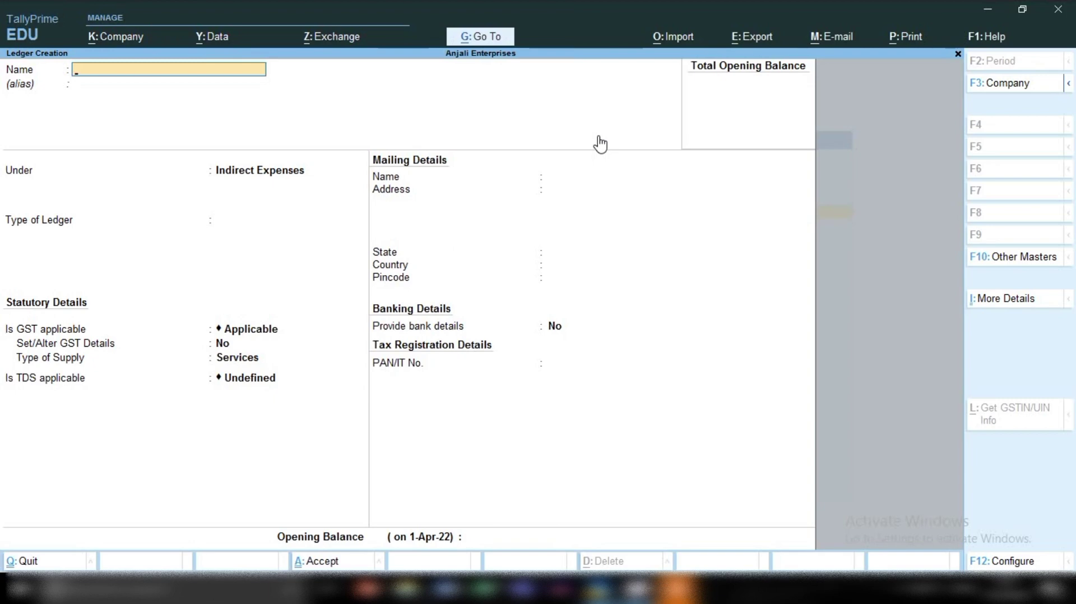
Step: Leave the blank ledger creation form and open the existing Water Exp ledger for alteration
text(W)
key(BackSpace)
key(Escape)
key(Escape)
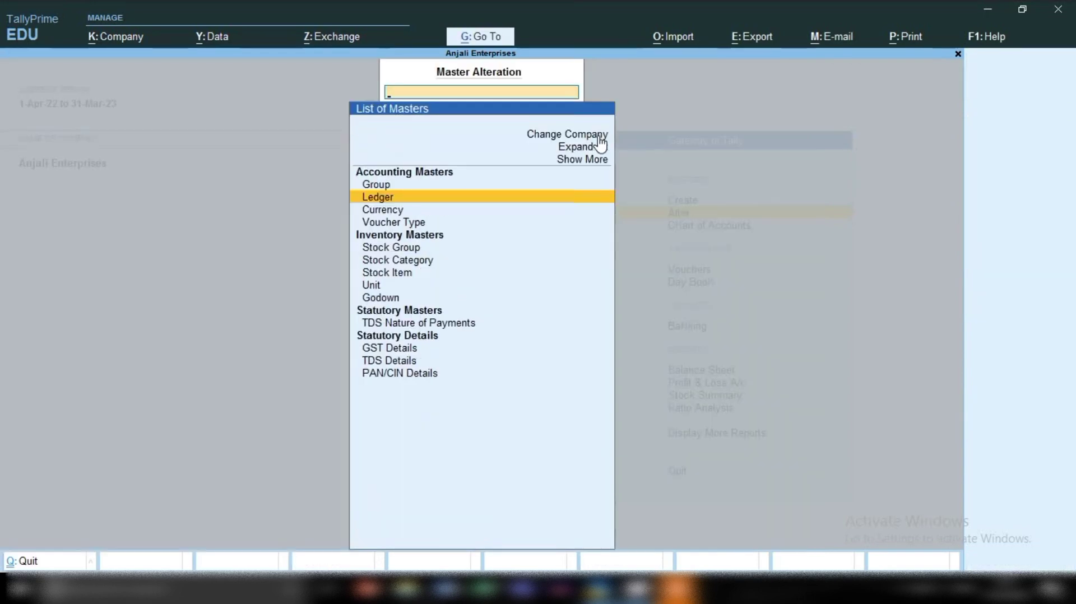
key(Return)
text(wate)
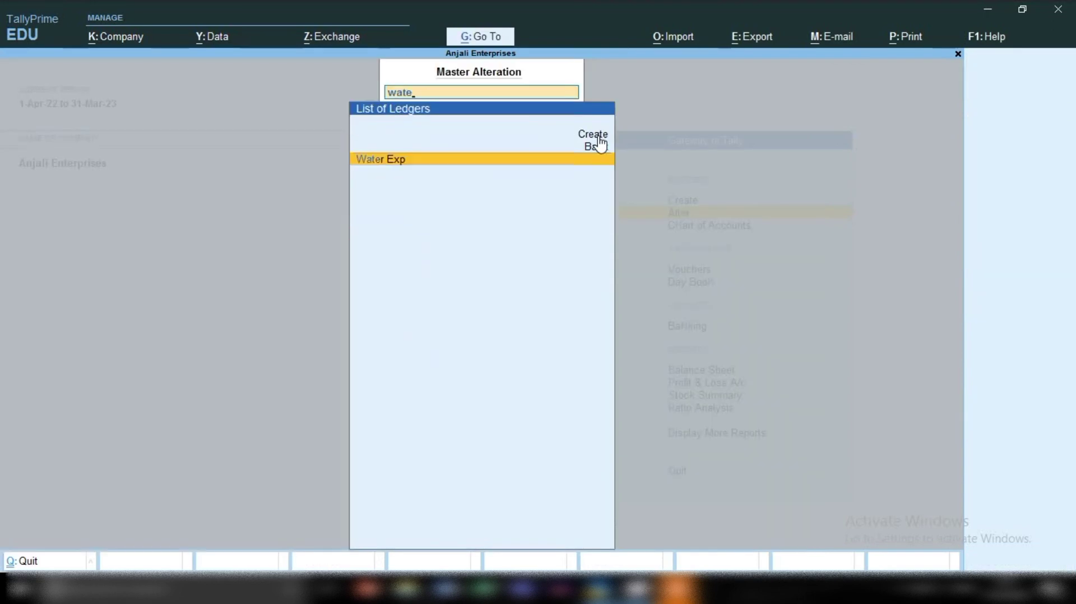
key(Return)
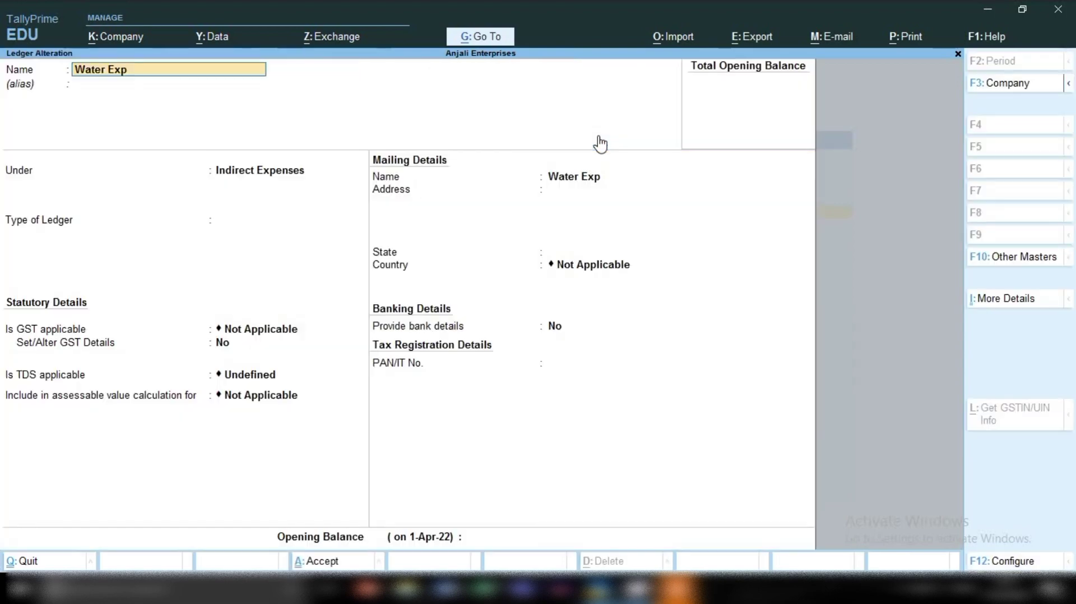
Step: Set Water Exp's type of ledger to Not Applicable, keep GST as Not Applicable and save the ledger
key(Return)
key(Return)
key(Return)
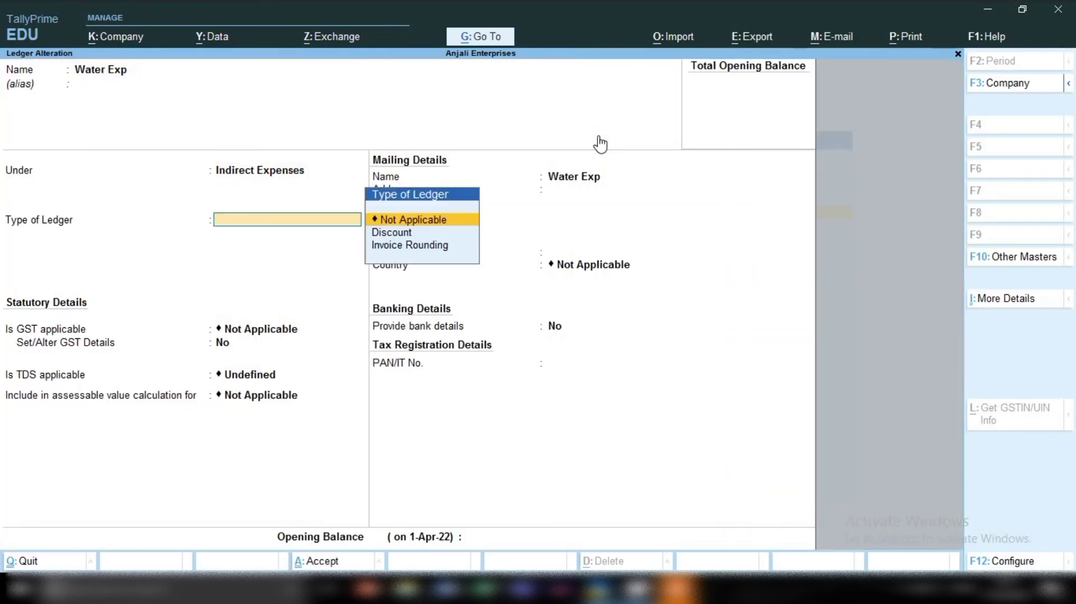
key(Return)
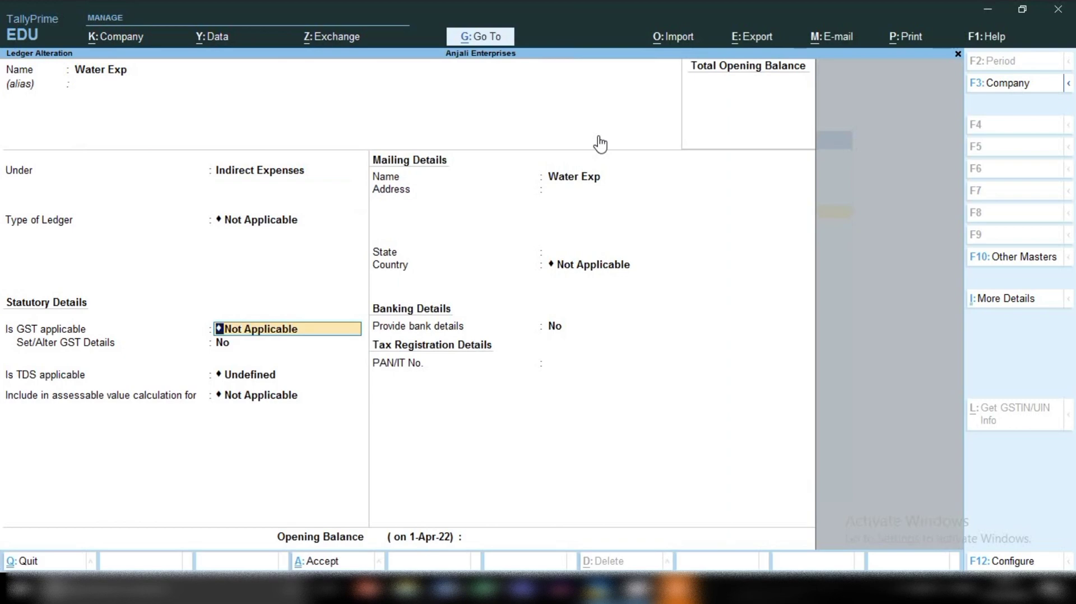
key(ctrl)
key(BackSpace)
key(ctrl+a)
Step: Search the ledger list for "elec" and open the Electricity Exp ledger for alteration
key(Escape)
key(Return)
text(elec)
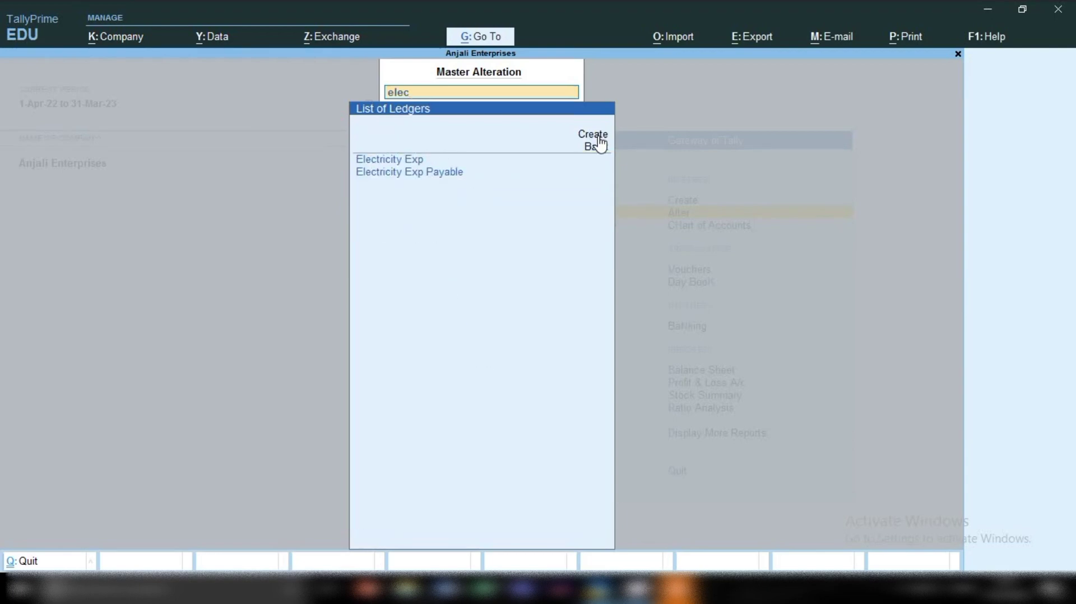
key(Return)
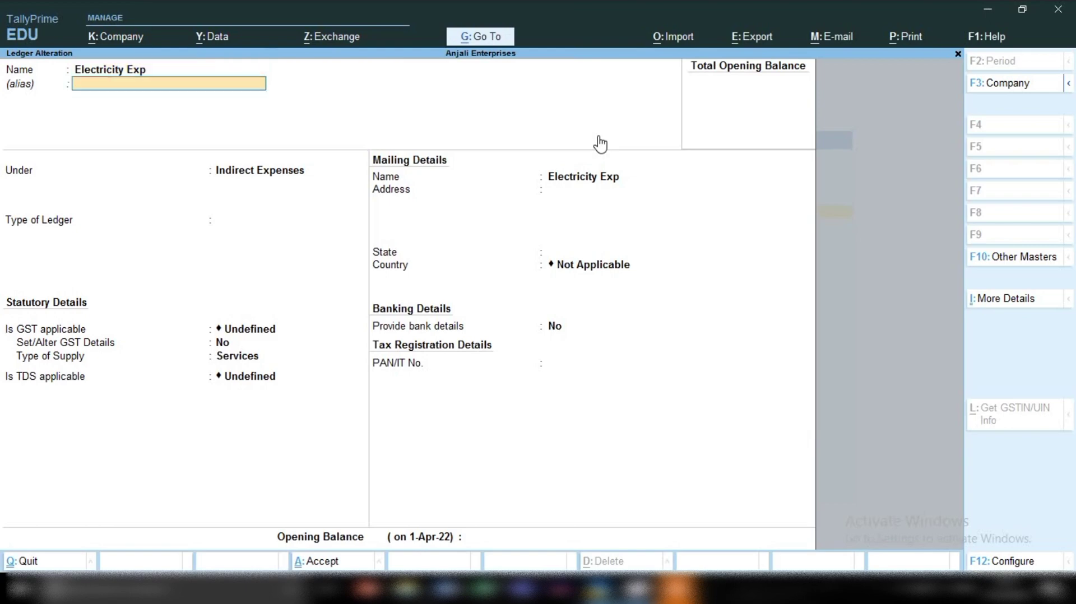
Step: Set both the type of ledger and GST applicability to Not Applicable for Electricity Exp
key(Return)
key(Return)
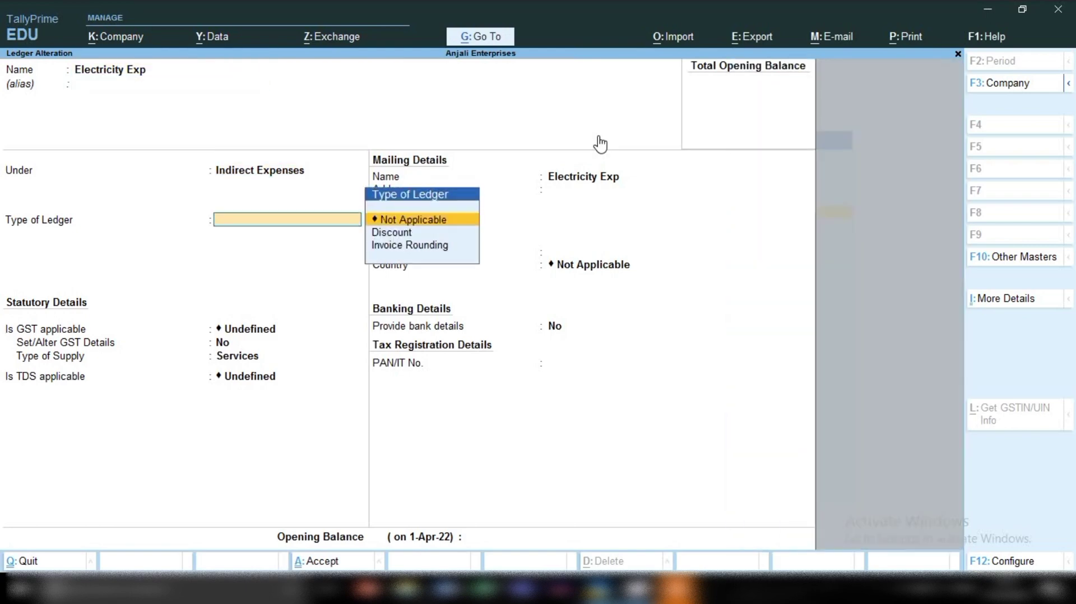
key(Return)
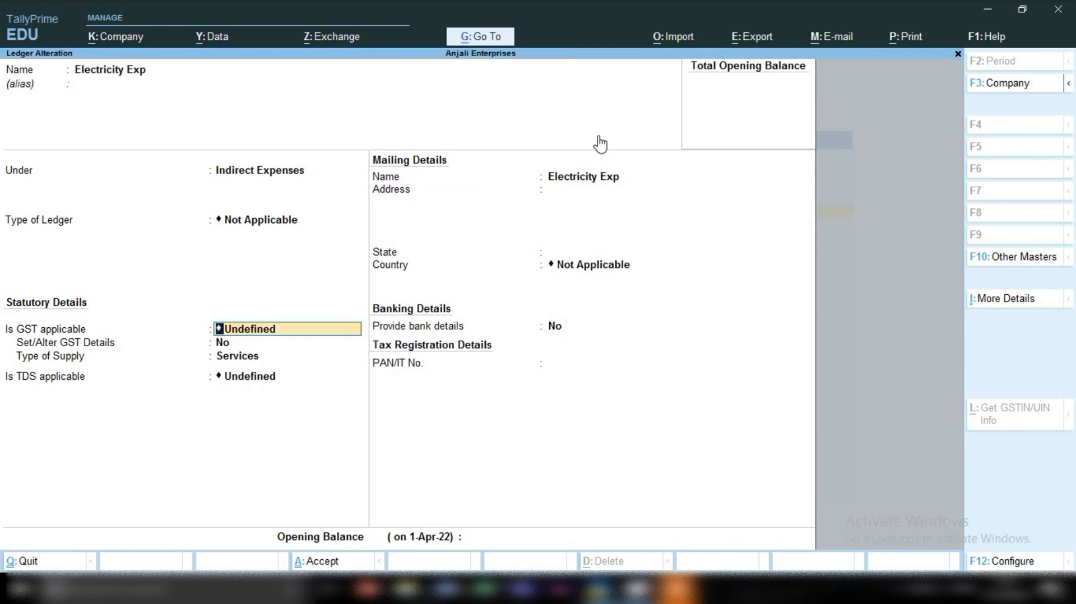
text(N)
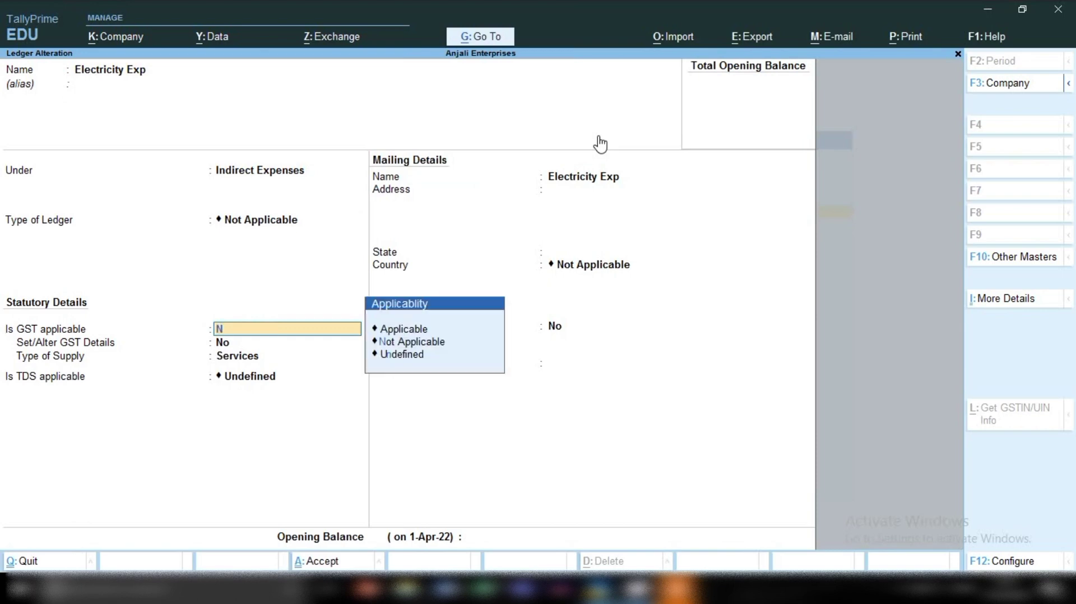
key(Return)
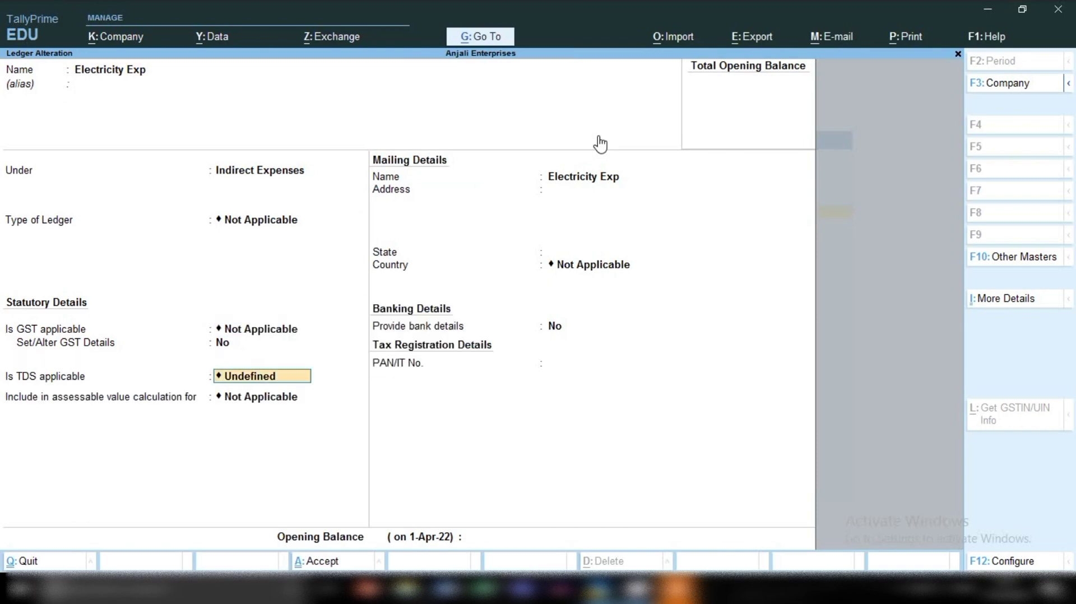
Step: Save the Electricity Exp ledger, search the ledger list for "sala" and open SALARY Exp for alteration
key(ctrl)
key(ctrl+a)
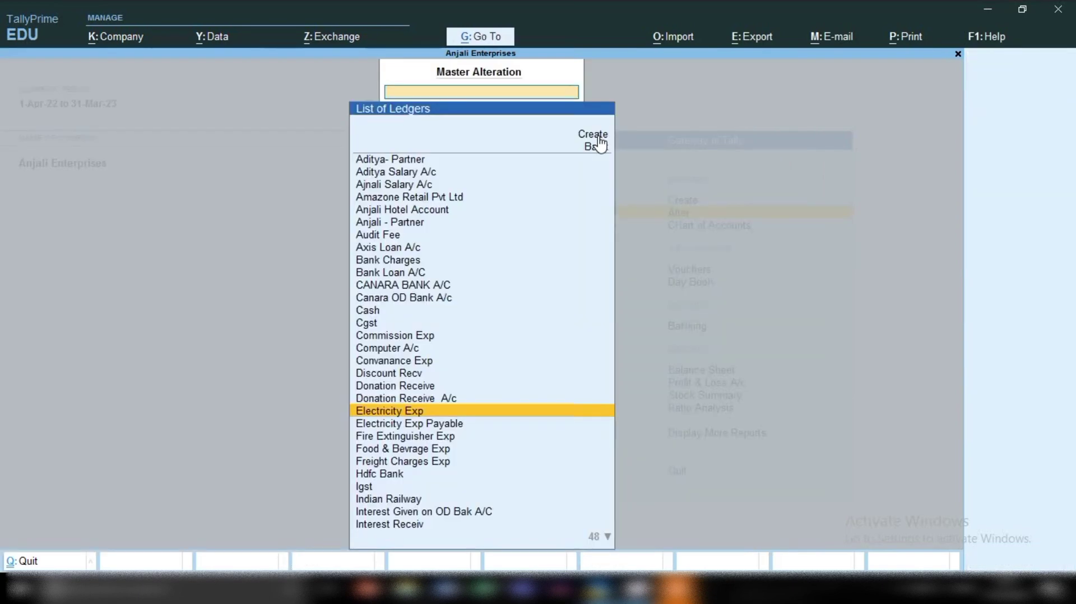
text(sala)
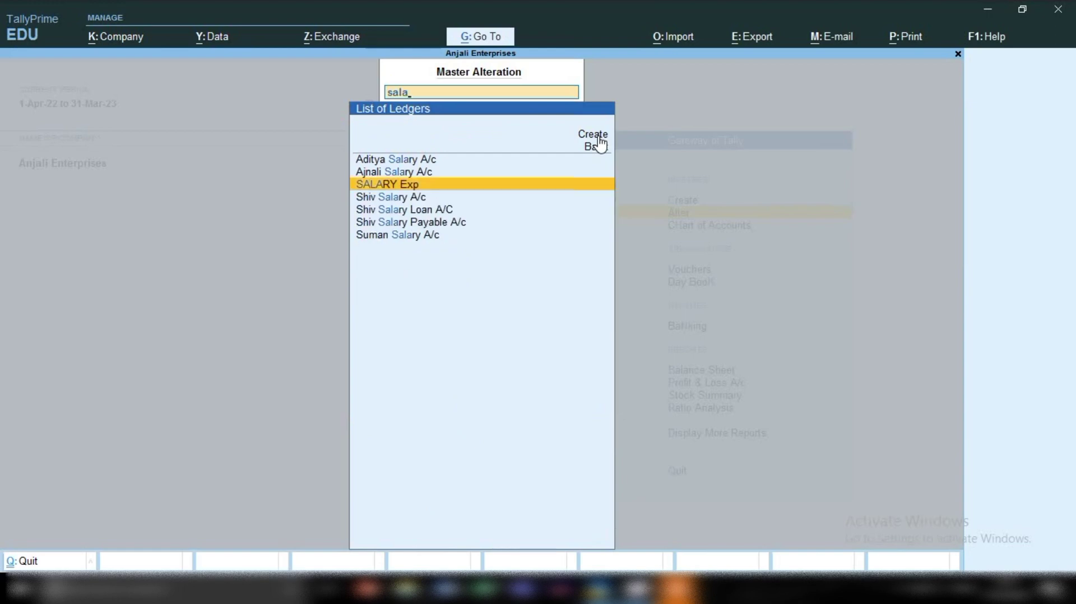
key(Up)
key(Down)
key(Return)
Step: Check the type of ledger and GST applicability of SALARY Exp and quit the ledger without saving
key(Return)
key(Return)
key(Return)
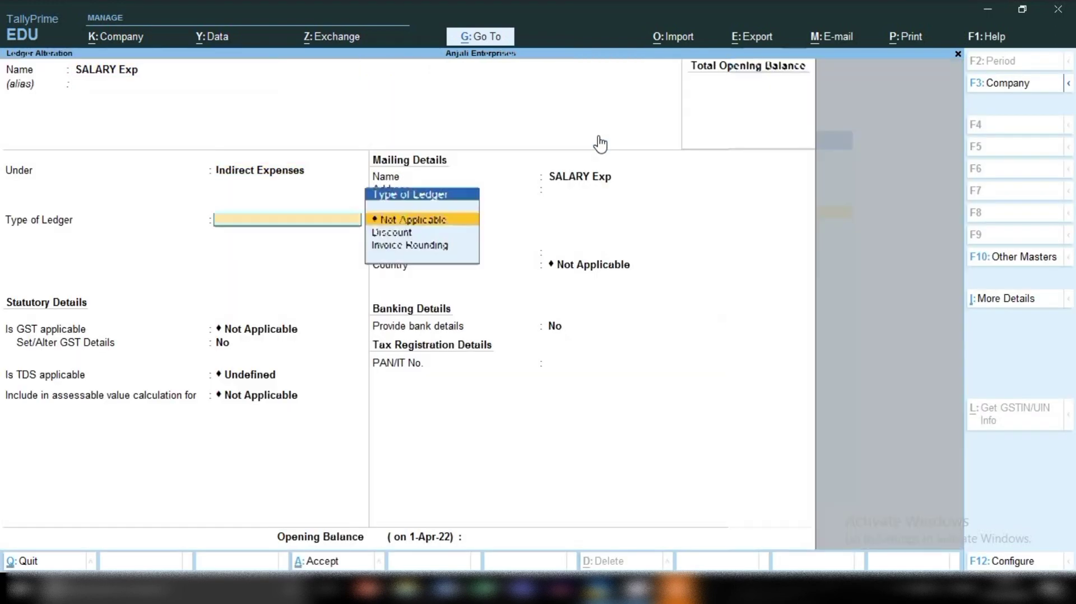
key(Return)
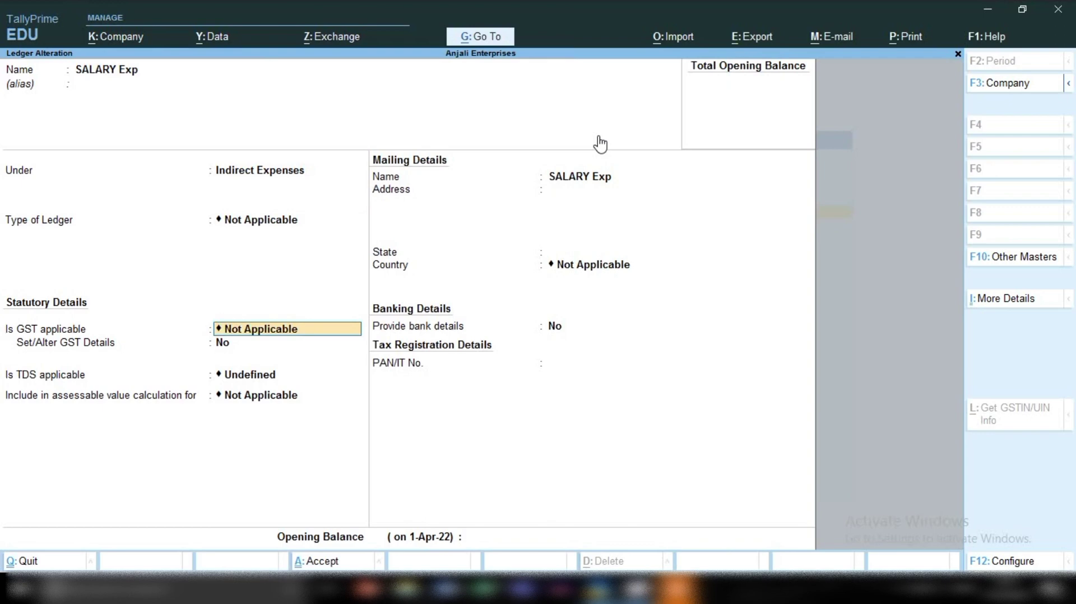
key(Escape)
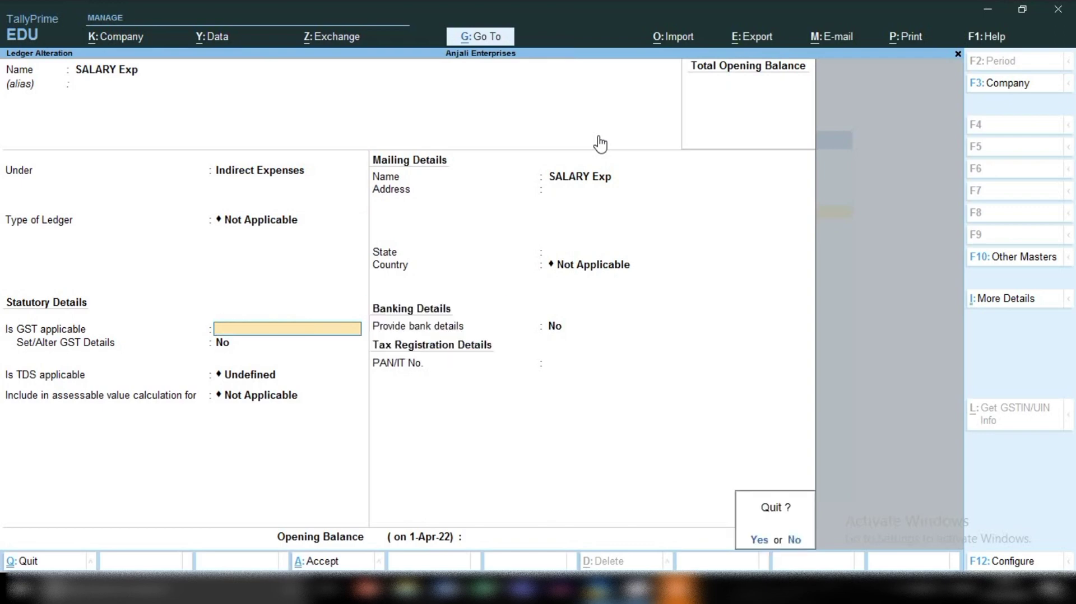
key(y)
Step: Search the ledger list for "tel" and start a new ledger named Telephone Exp under Indirect Expenses
key(Escape)
key(Return)
text(tel)
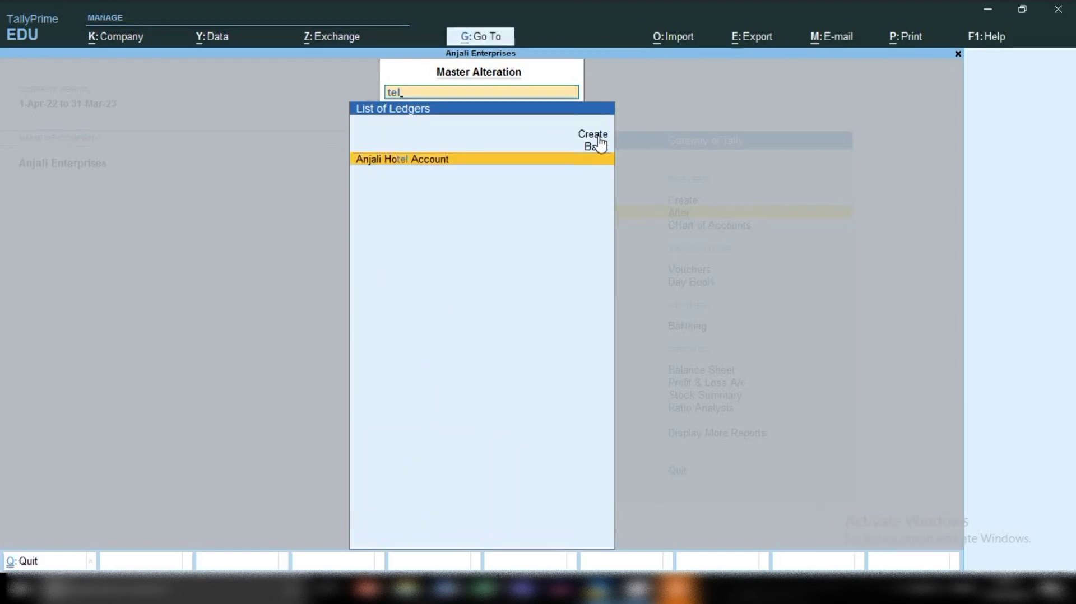
key(BackSpace)
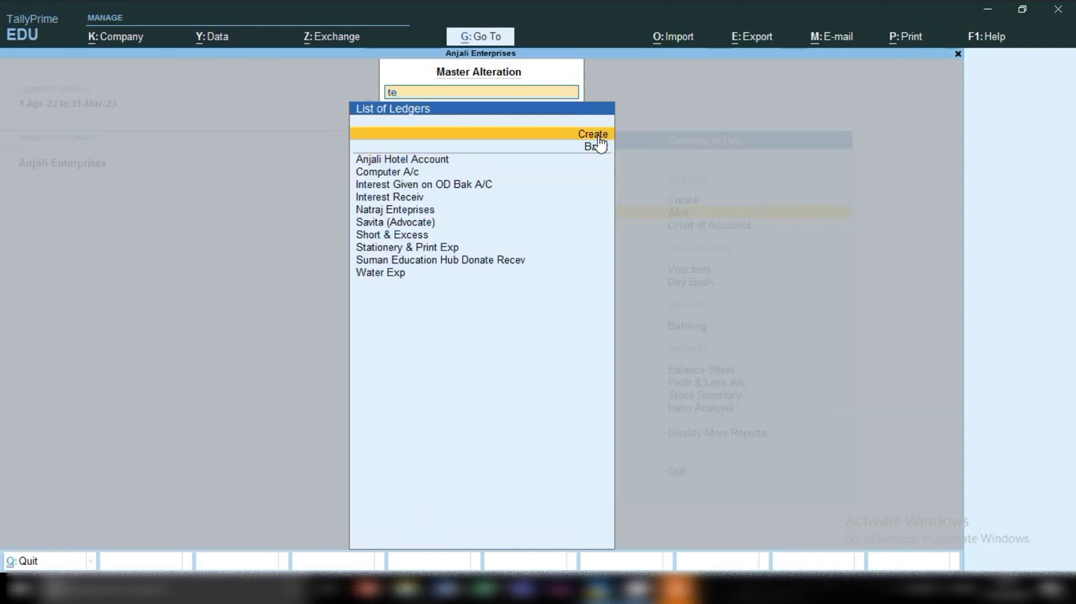
click(598, 136)
text(Telep)
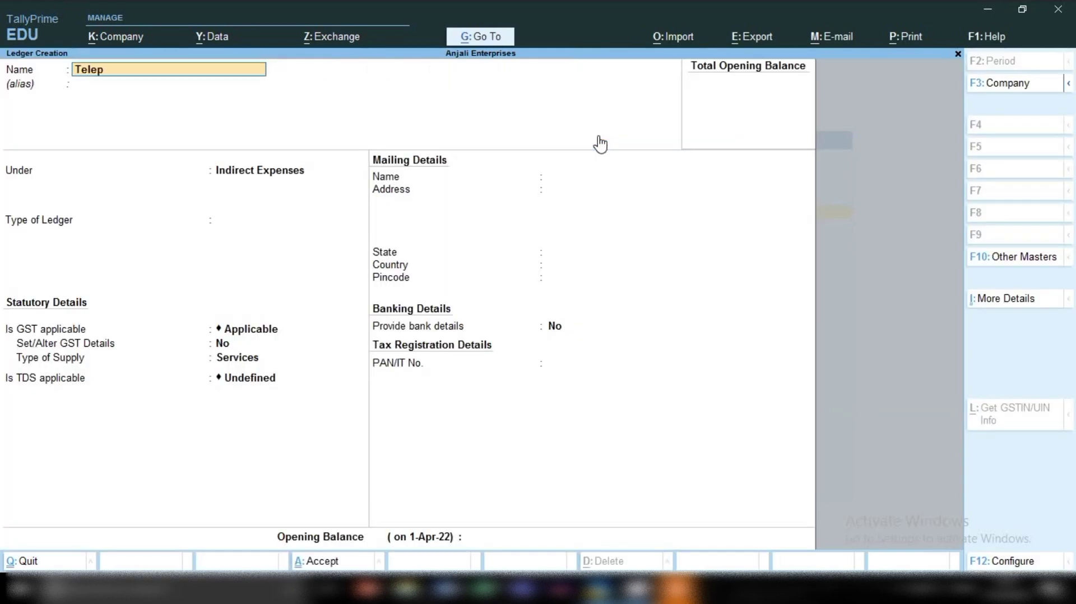
text(hone Exp)
key(Return)
key(Return)
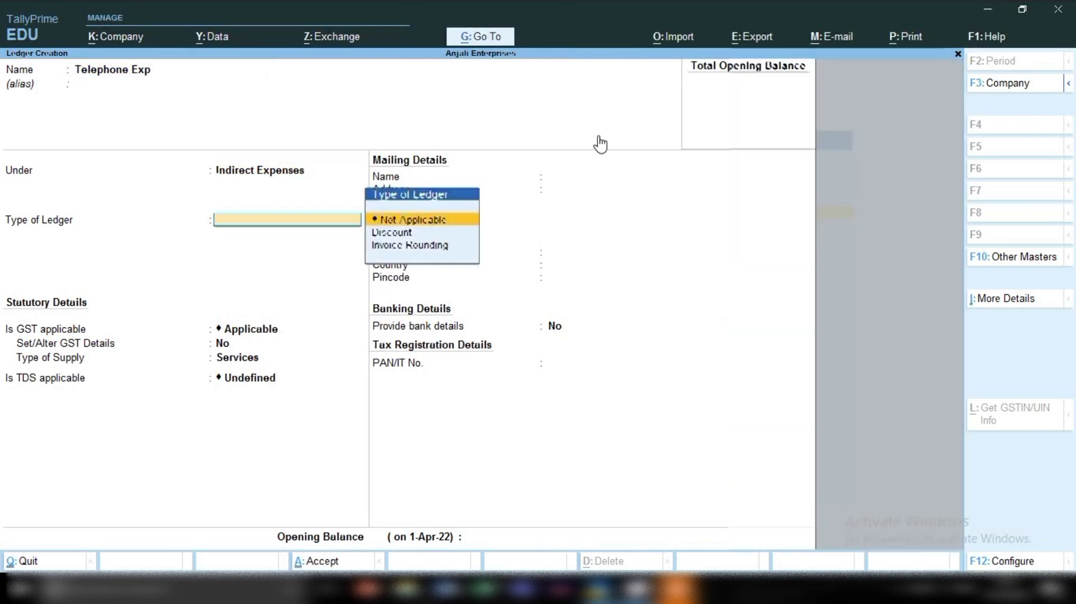
Step: Set Telephone Exp's type of ledger to Not Applicable, keep GST as Applicable and open its GST details
key(Return)
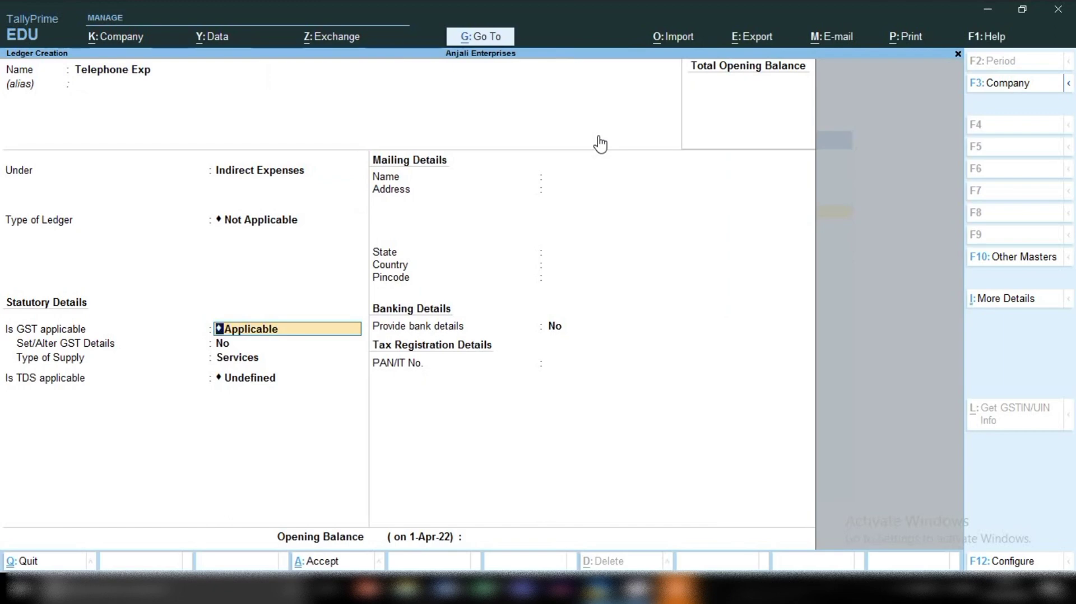
key(Return)
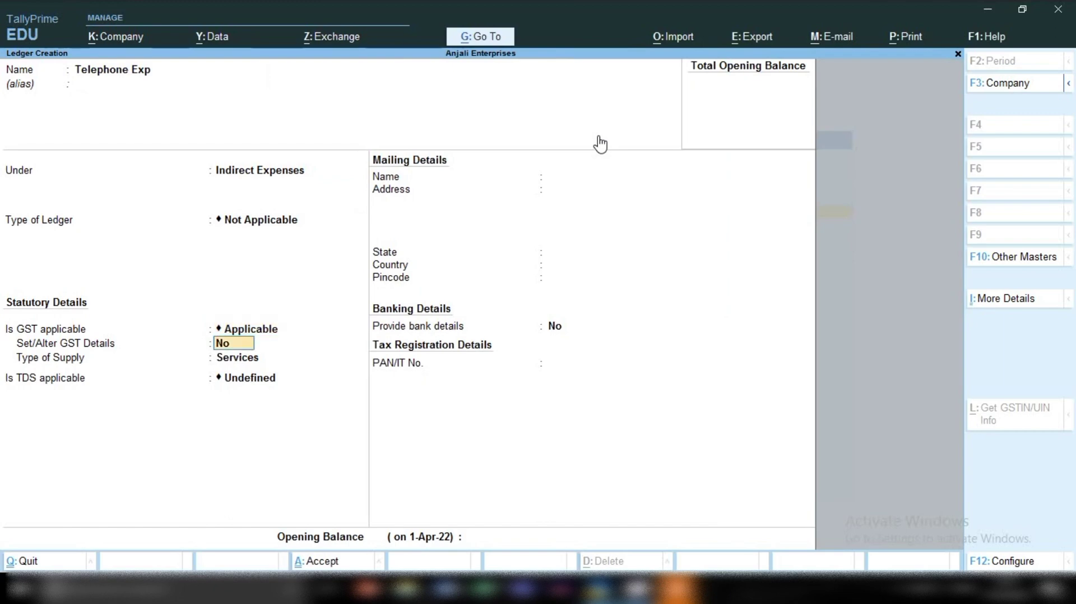
text(y)
key(Return)
key(Return)
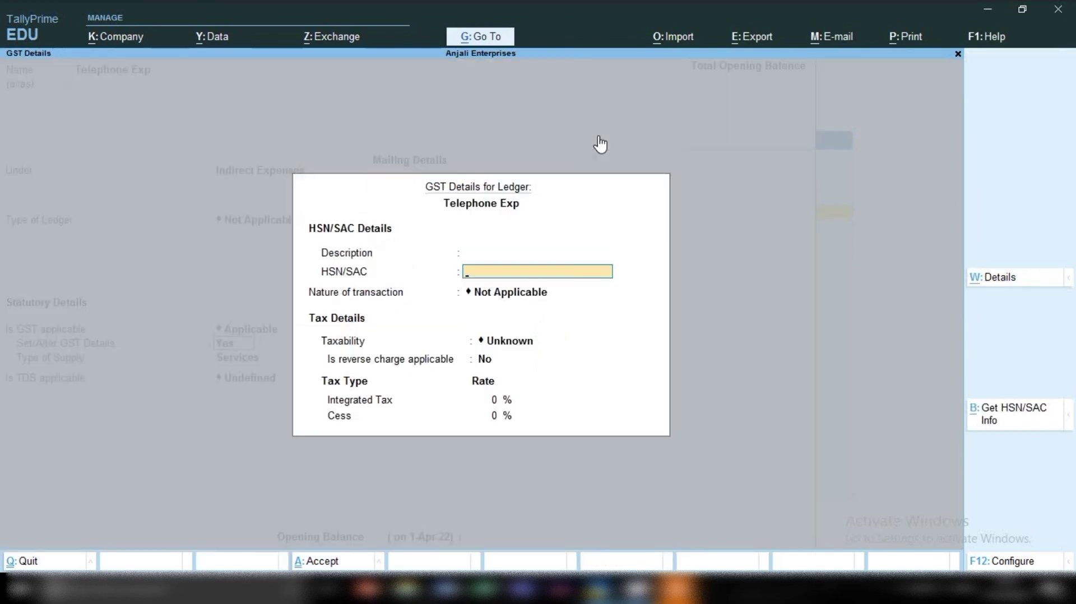
Step: Enter Telephone Exp's GST details: HSN/SAC 996754, nature of transaction Purchase Taxable and integrated tax 18%
text(996754)
key(Return)
key(Down)
key(Down)
key(Down)
key(Down)
key(Down)
key(Down)
key(Down)
key(Down)
key(Down)
key(Down)
key(Down)
key(Down)
key(Down)
key(Down)
key(Down)
key(Down)
key(Down)
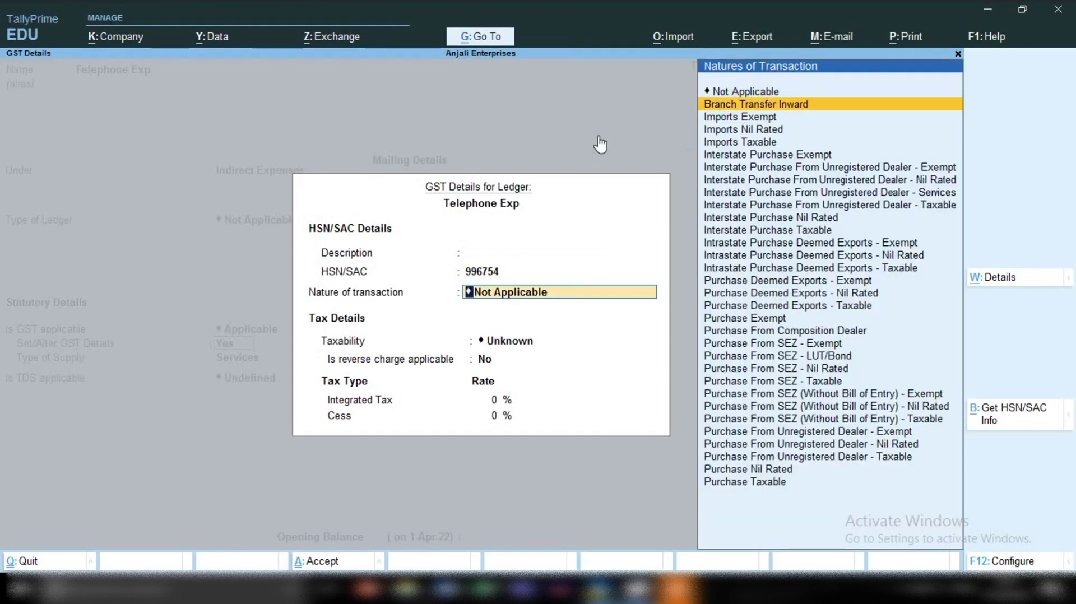
key(Down)
key(Down)
key(Down)
key(Down)
key(Down)
key(Down)
key(Down)
key(Down)
key(Down)
key(Down)
key(Down)
key(Down)
key(Down)
key(Down)
key(Return)
key(Return)
text(18)
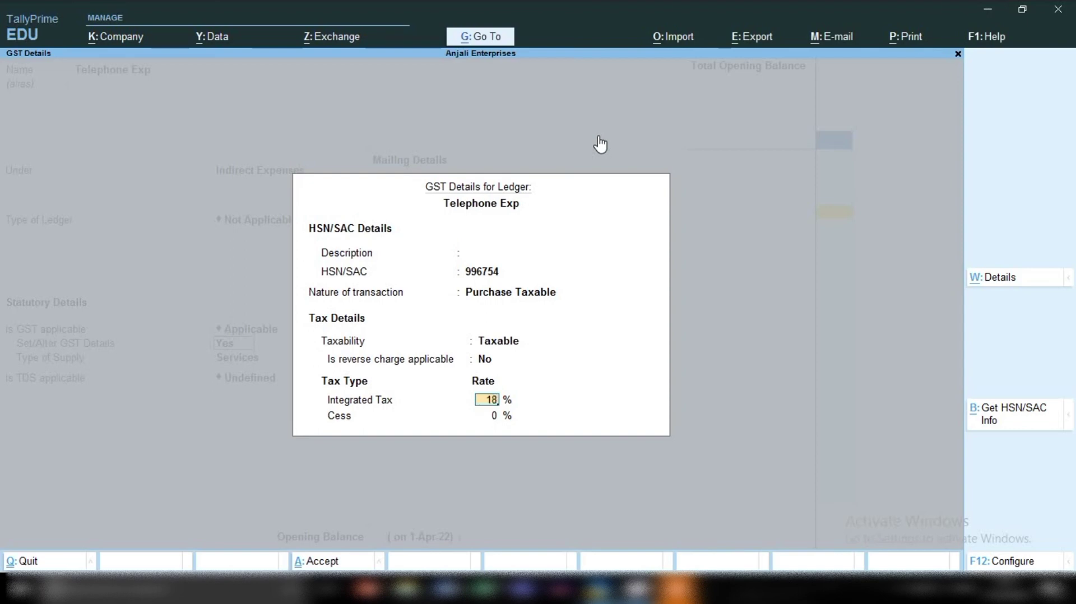
key(Return)
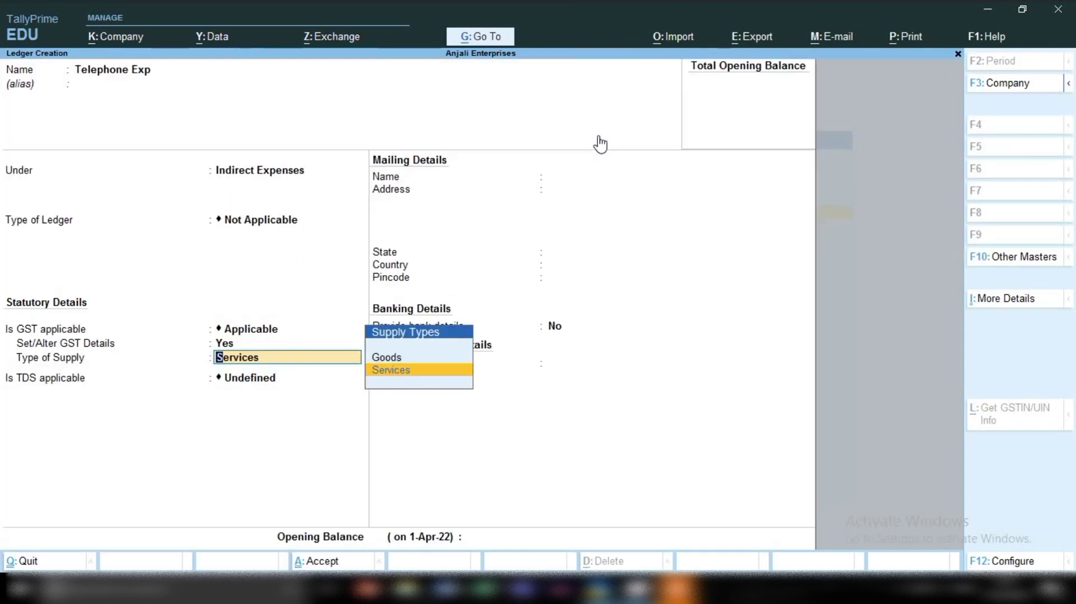
Step: Keep Telephone Exp's type of supply as Services and TDS as Undefined, and save the new ledger
key(Return)
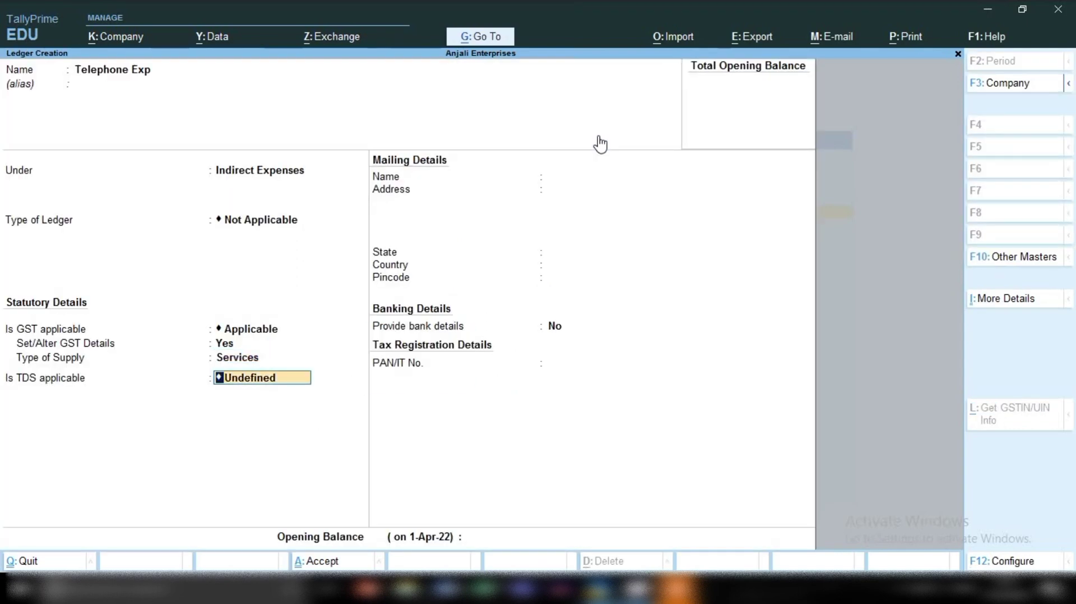
key(Return)
key(Return)
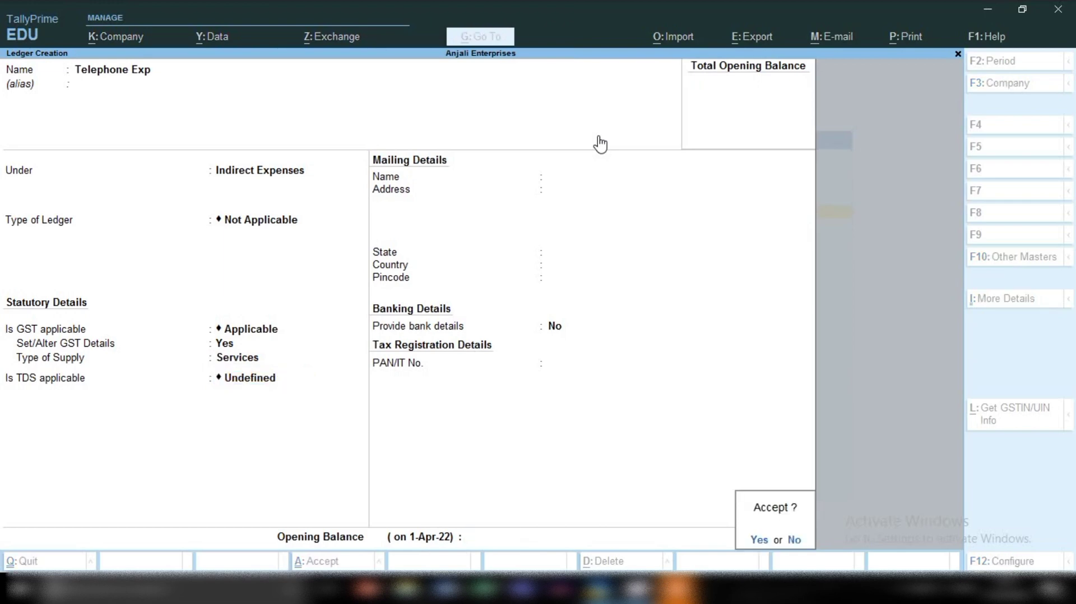
key(Return)
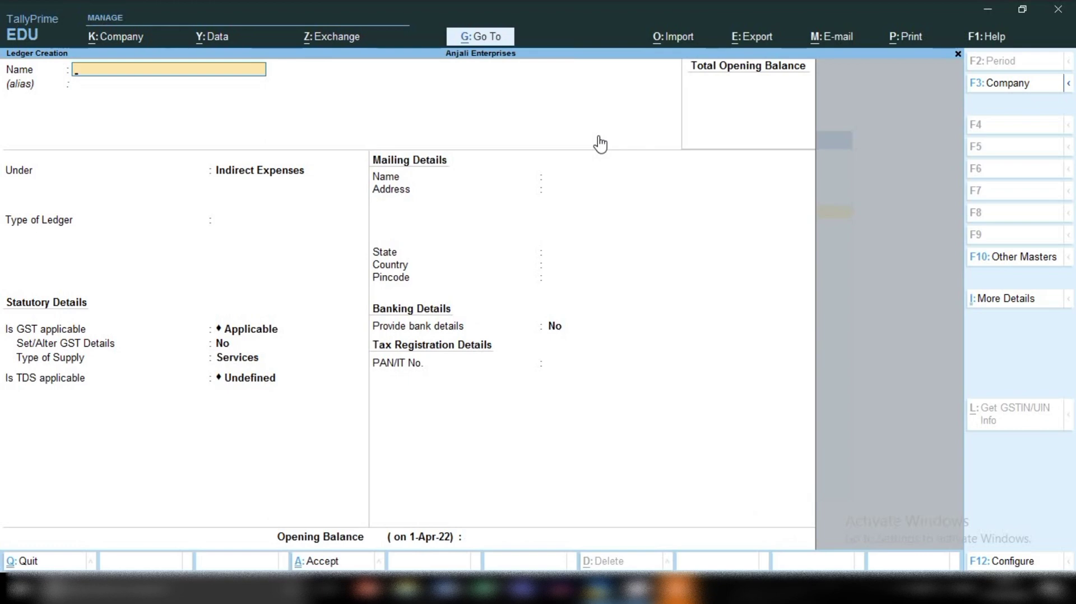
Step: Leave the blank ledger creation form, search the ledger list for "prin" and open Stationery & Print Exp for alteration
key(Escape)
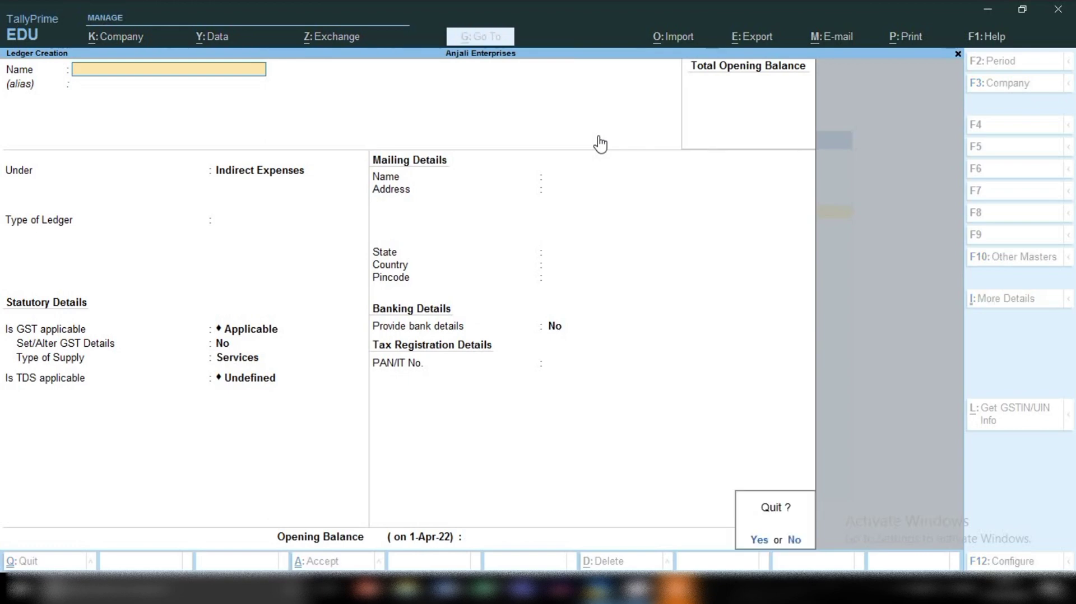
key(y)
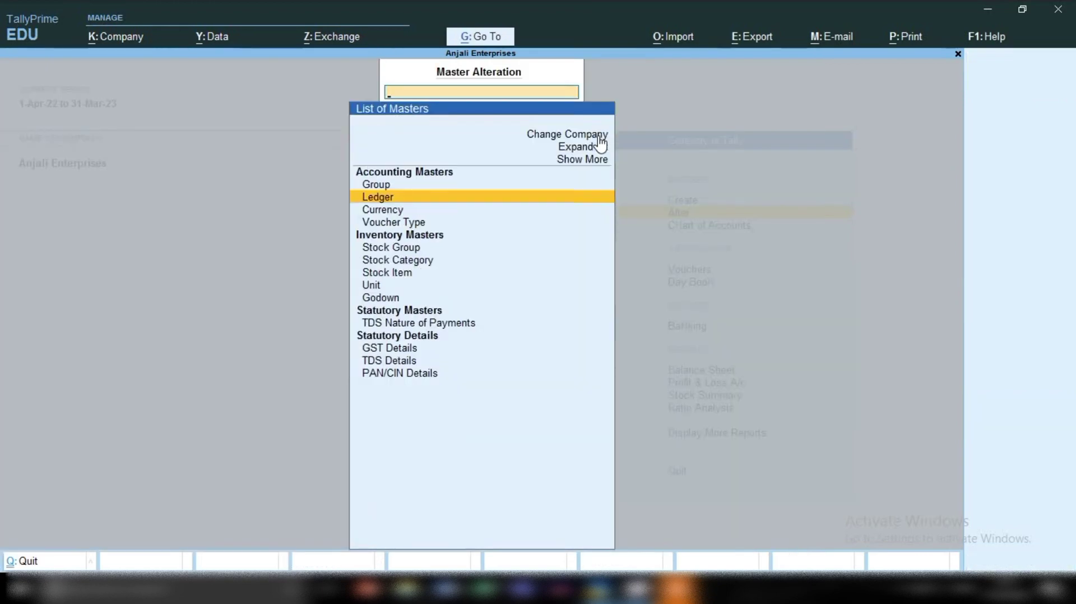
key(Return)
text(pr)
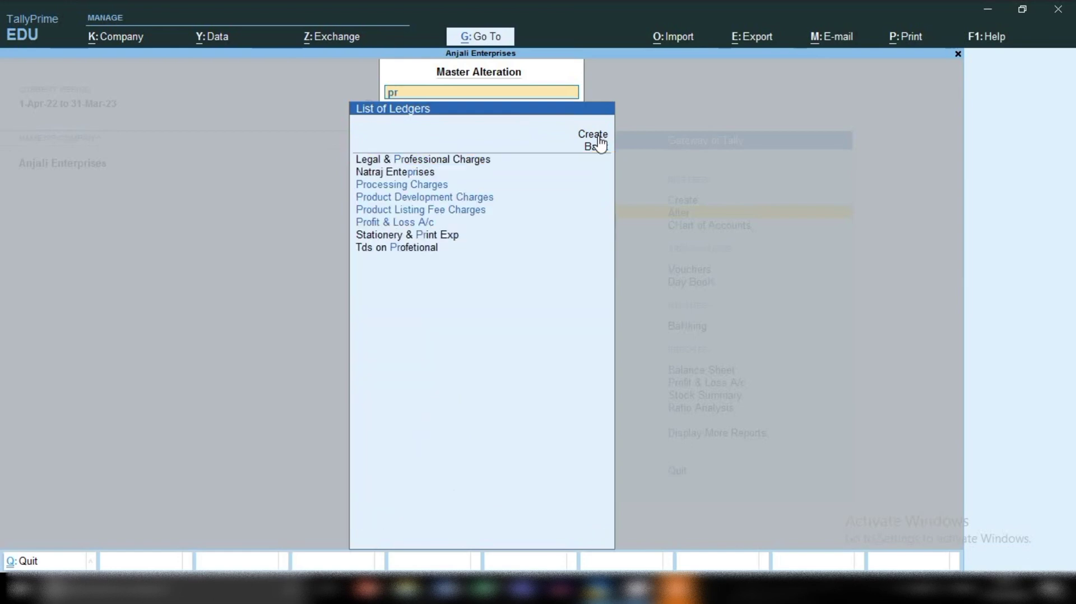
text(in)
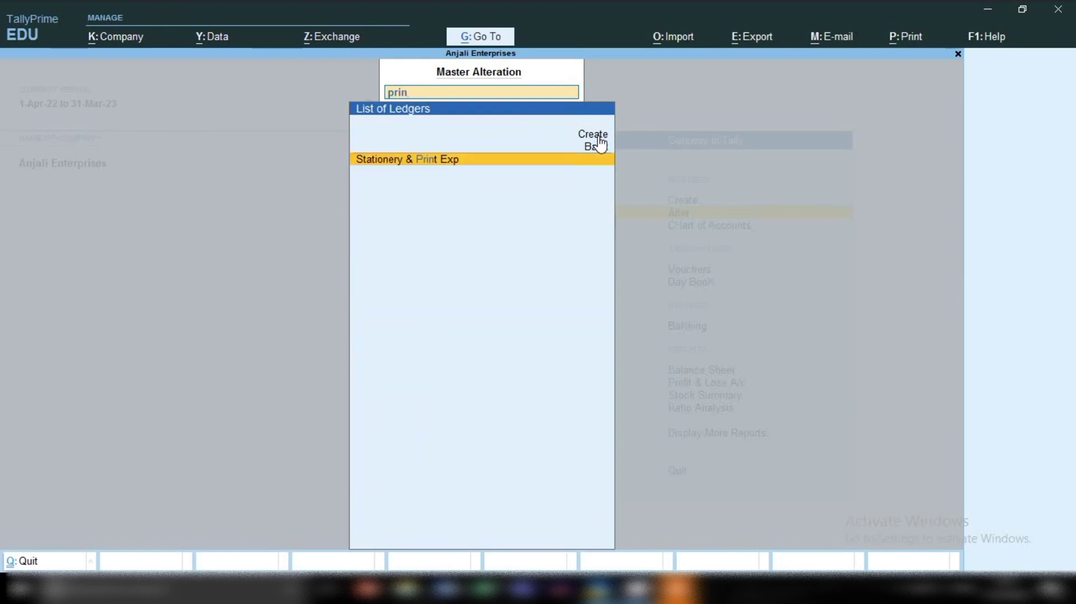
key(Return)
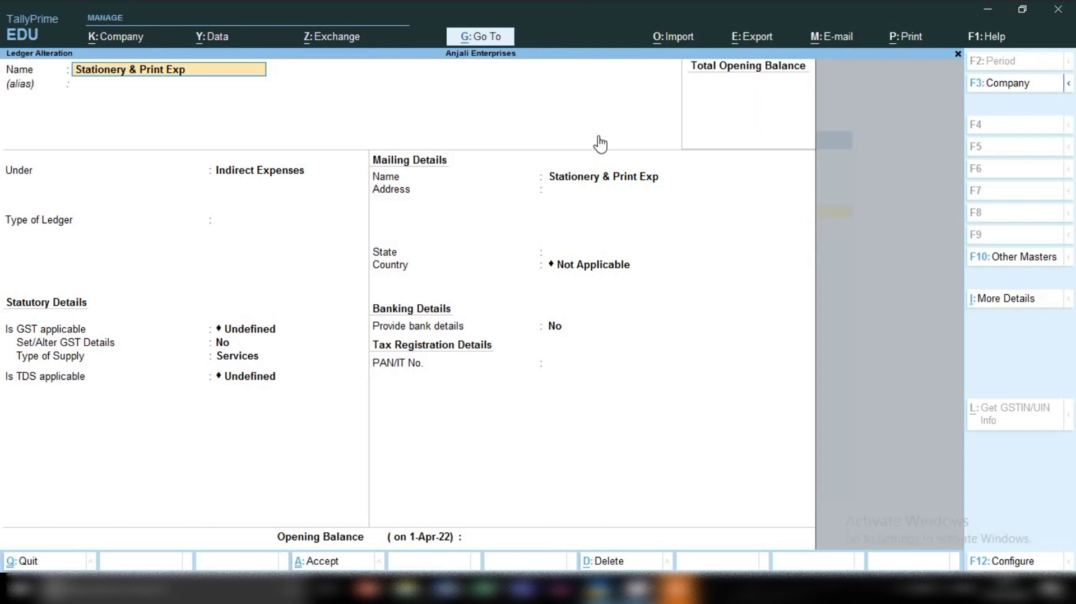
Step: Set Stationery & Print Exp's type of ledger to Not Applicable and GST to Applicable, and open its GST details
key(Return)
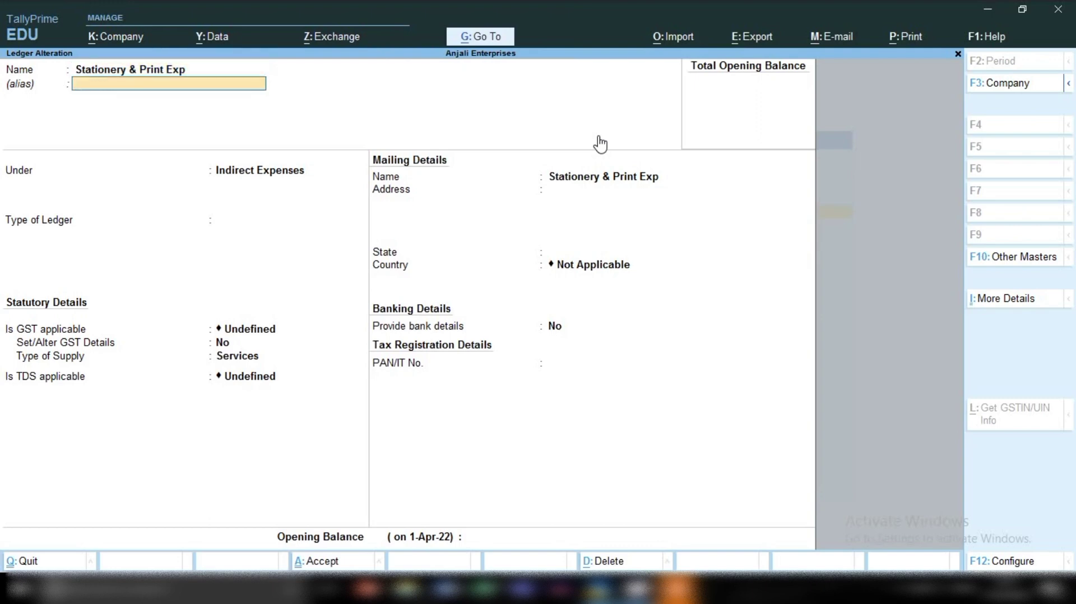
key(Return)
key(Return)
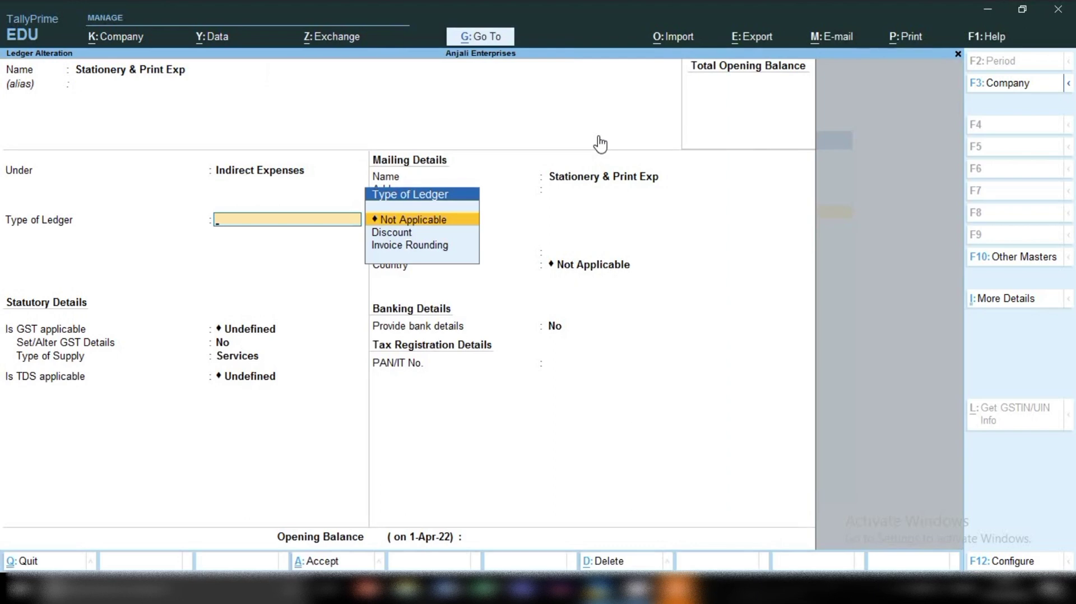
key(Return)
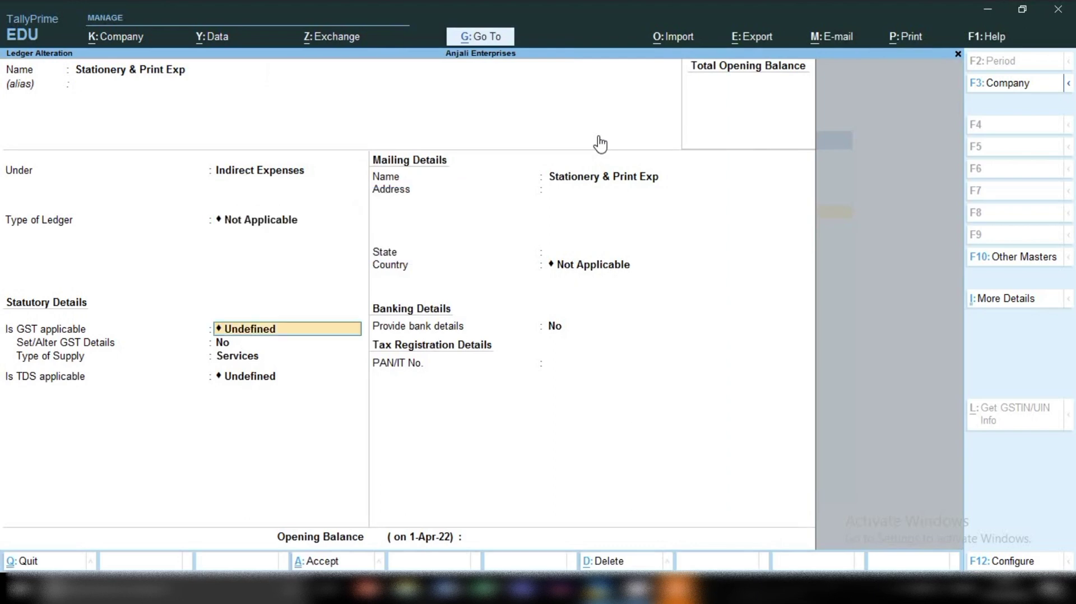
text(Ap)
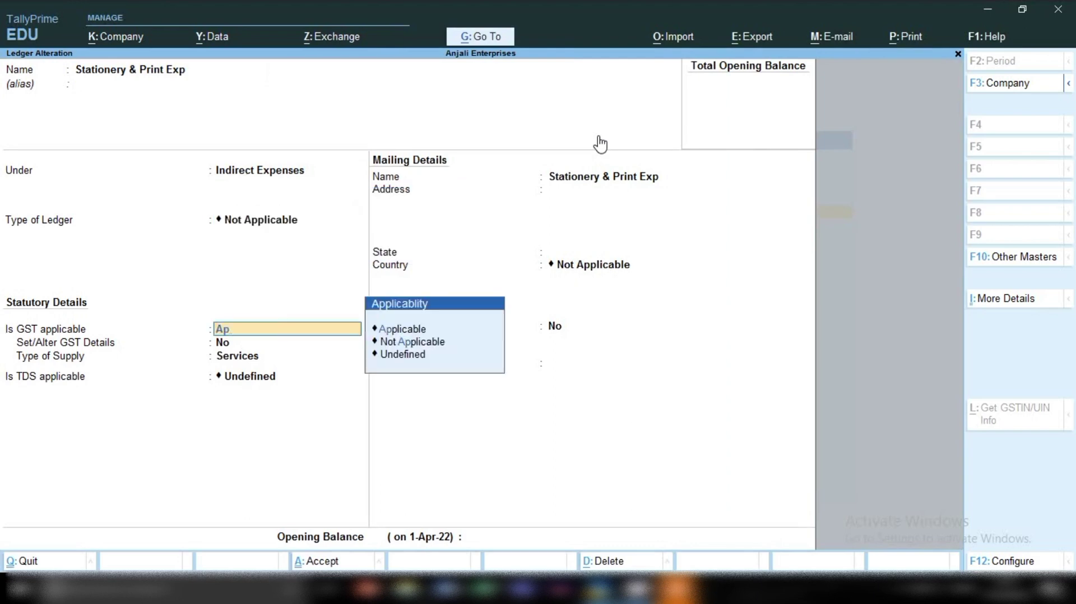
key(Return)
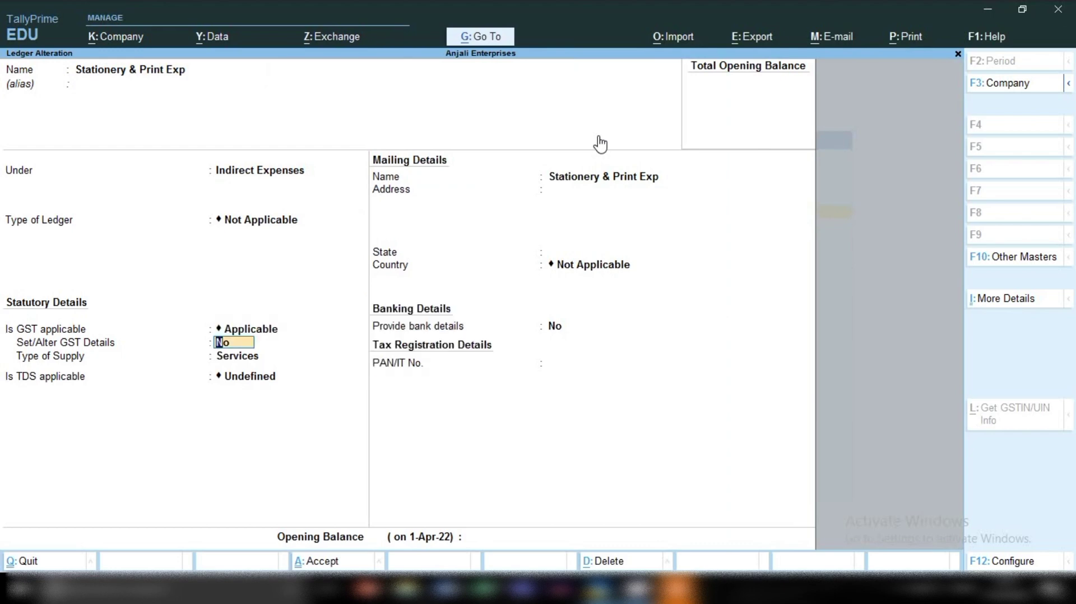
text(y)
key(Return)
key(Return)
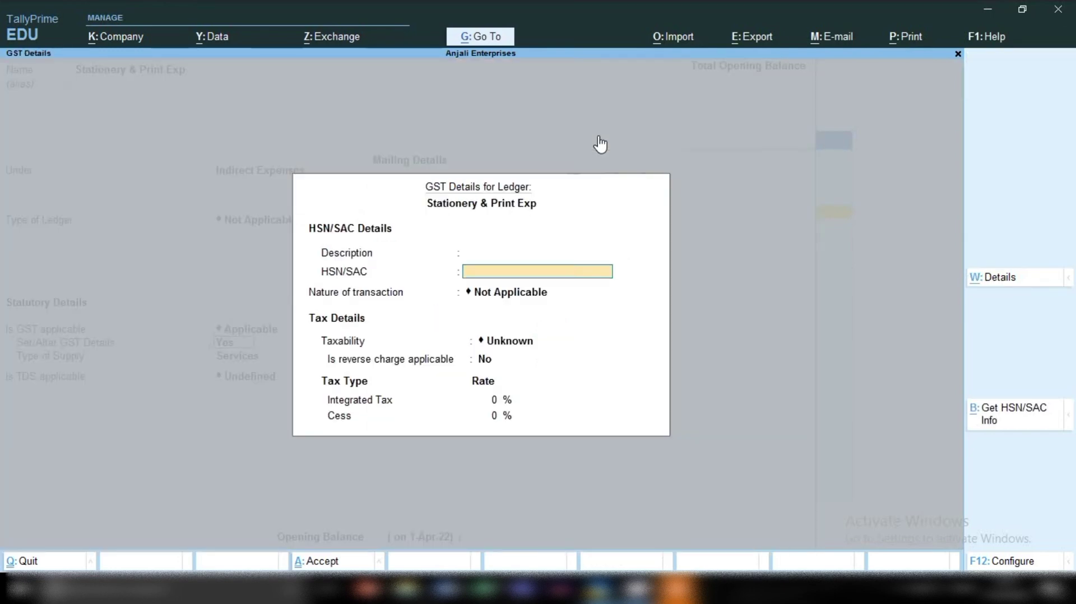
Step: Enter Stationery & Print Exp's GST details: HSN/SAC 46415, nature of transaction Purchase Taxable, no reverse charge and integrated tax 18%
text(46415)
key(Return)
key(Down)
key(Down)
key(Down)
key(Down)
key(Down)
key(Down)
key(Down)
key(Down)
key(Down)
key(Down)
key(Down)
key(Down)
key(Down)
key(Down)
key(Down)
key(Down)
key(Down)
key(Down)
key(Down)
key(Down)
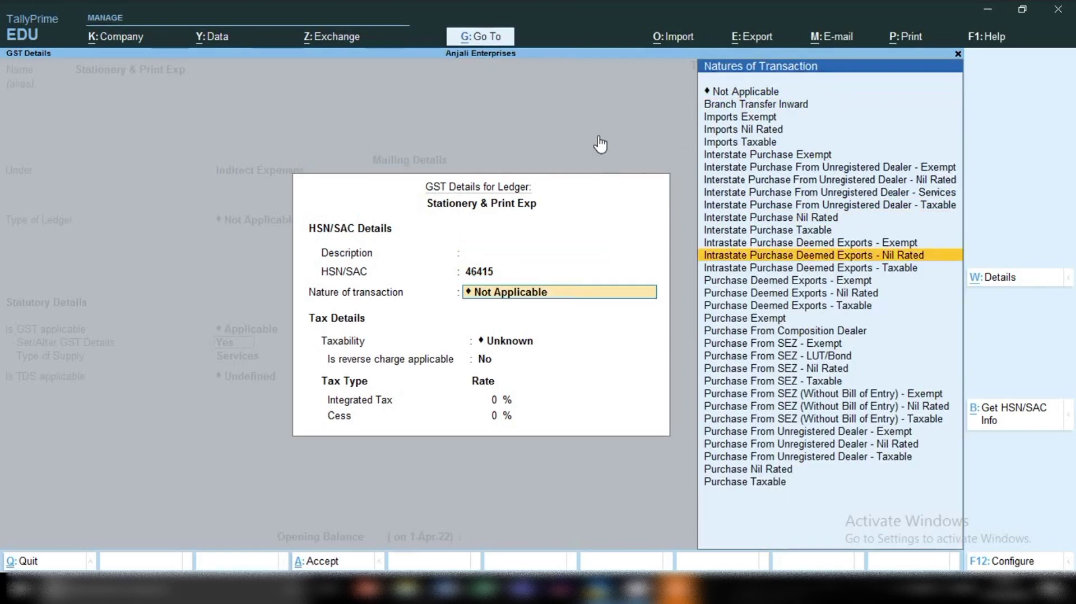
key(Return)
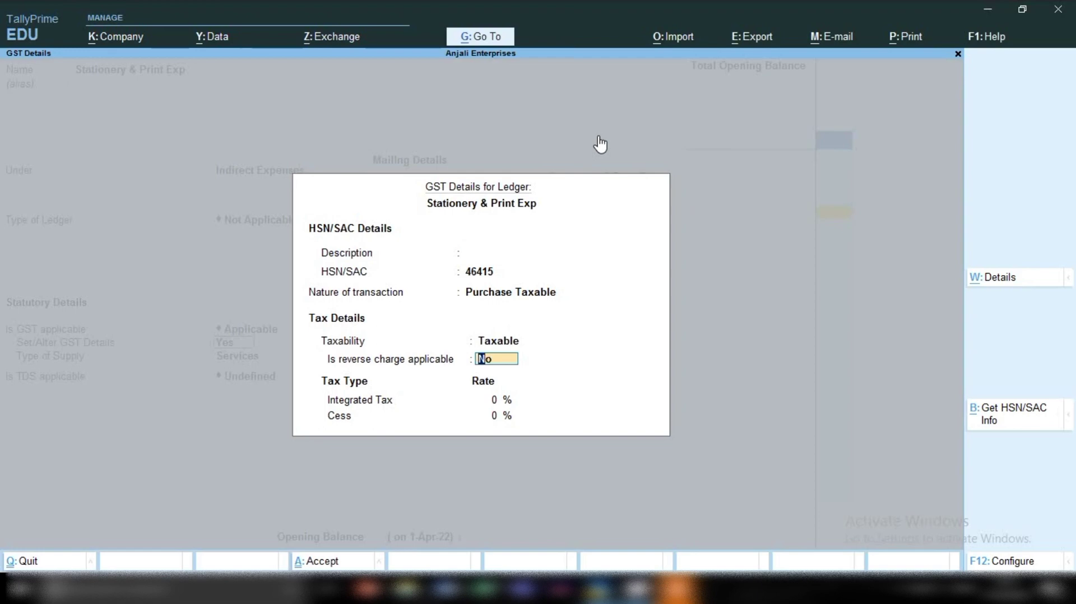
text(1)
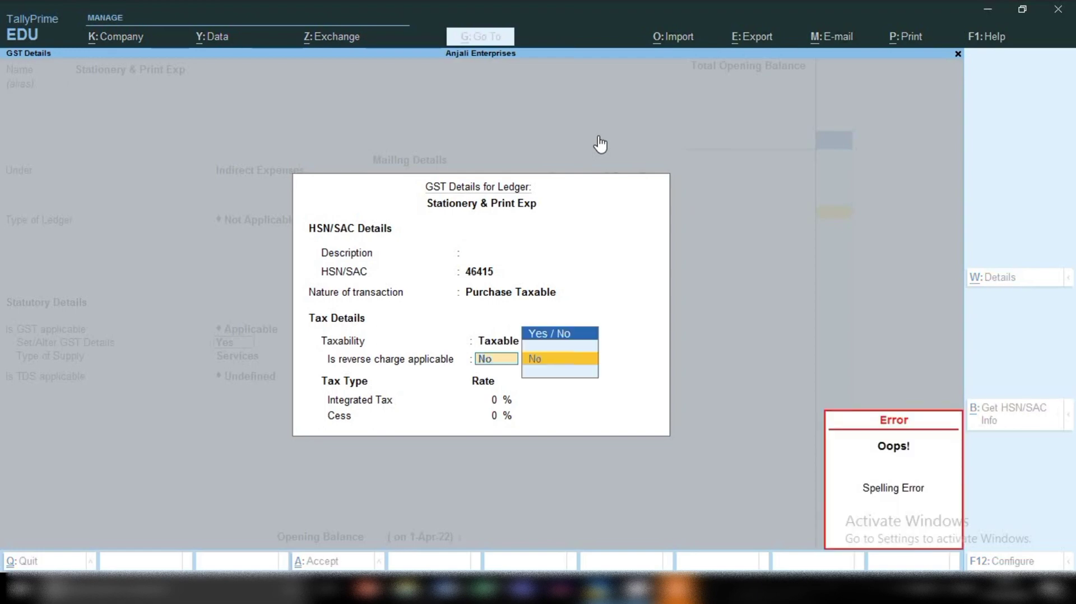
key(Return)
text(18)
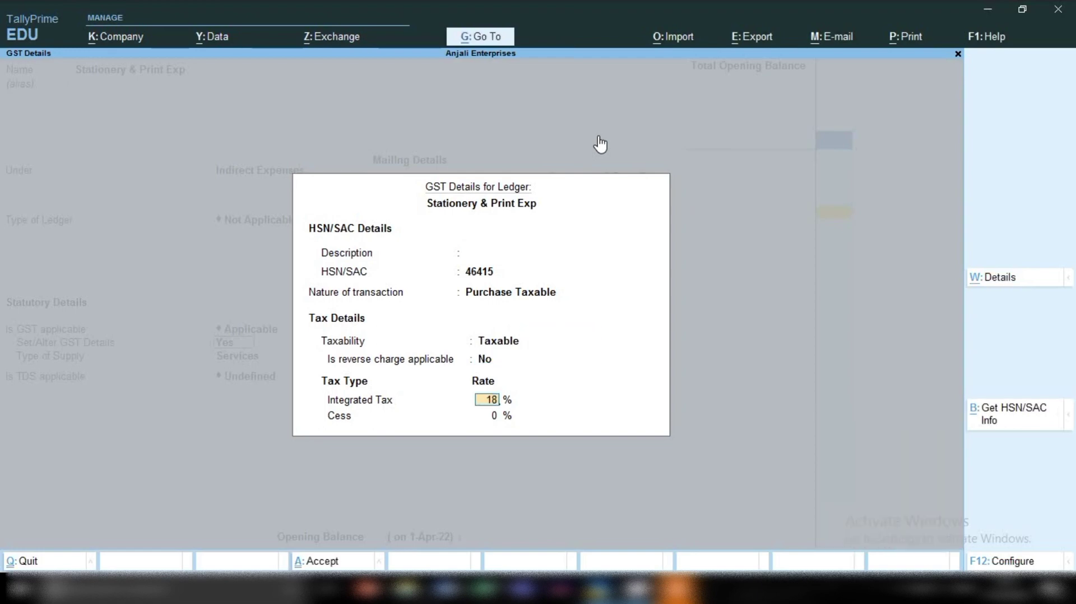
key(Return)
key(Return)
Step: Set the type of supply of Stationery & Print Exp to Goods and save the ledger
key(Up)
key(Return)
key(ctrl)
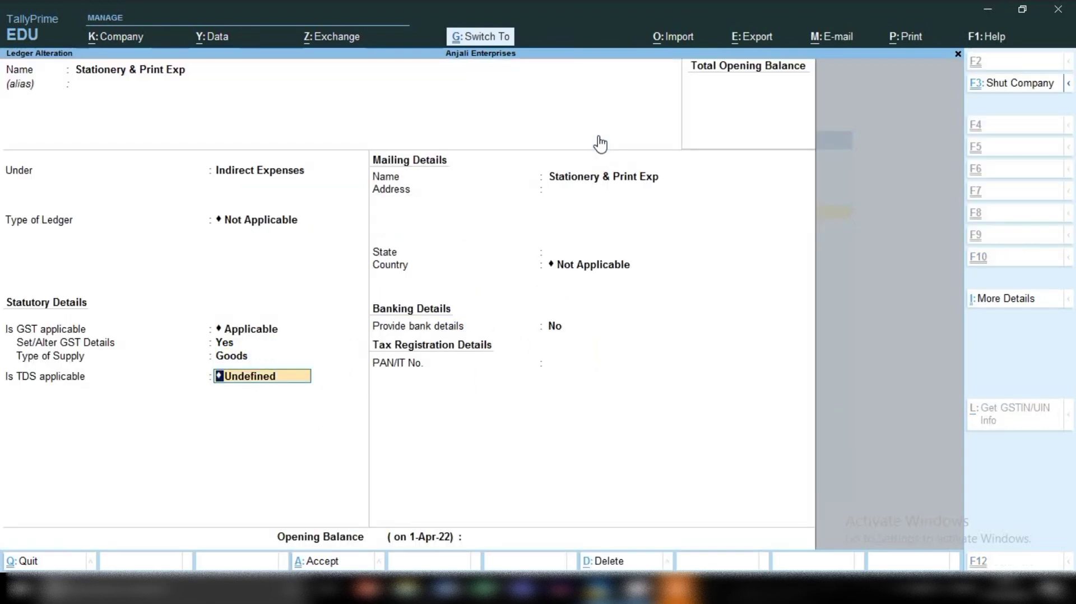
key(ctrl+a)
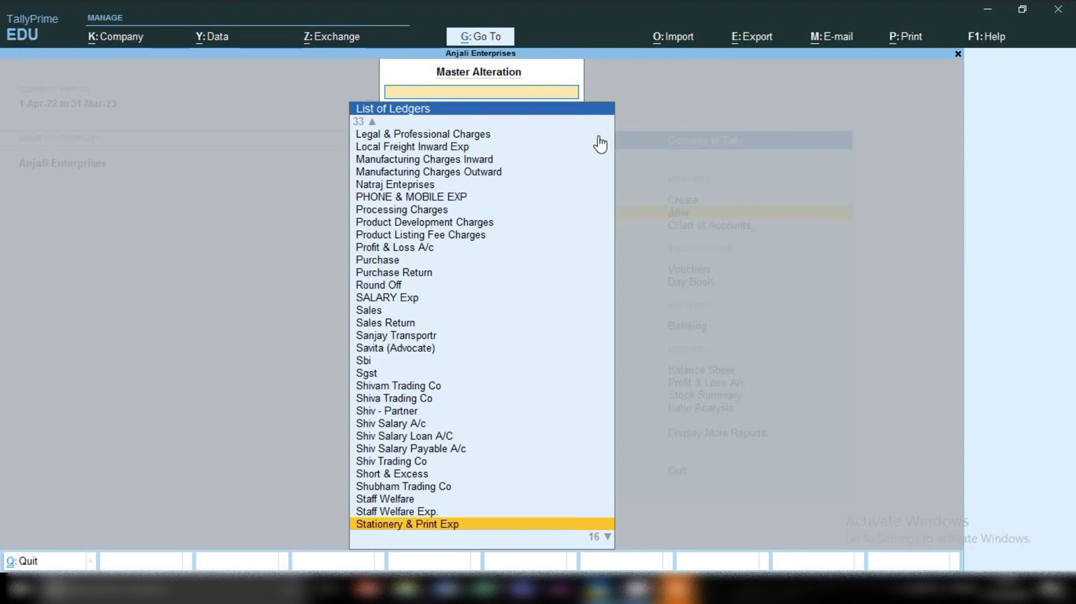
Step: Search the ledger list for "ba" and open Bank Charges for alteration
text(ba)
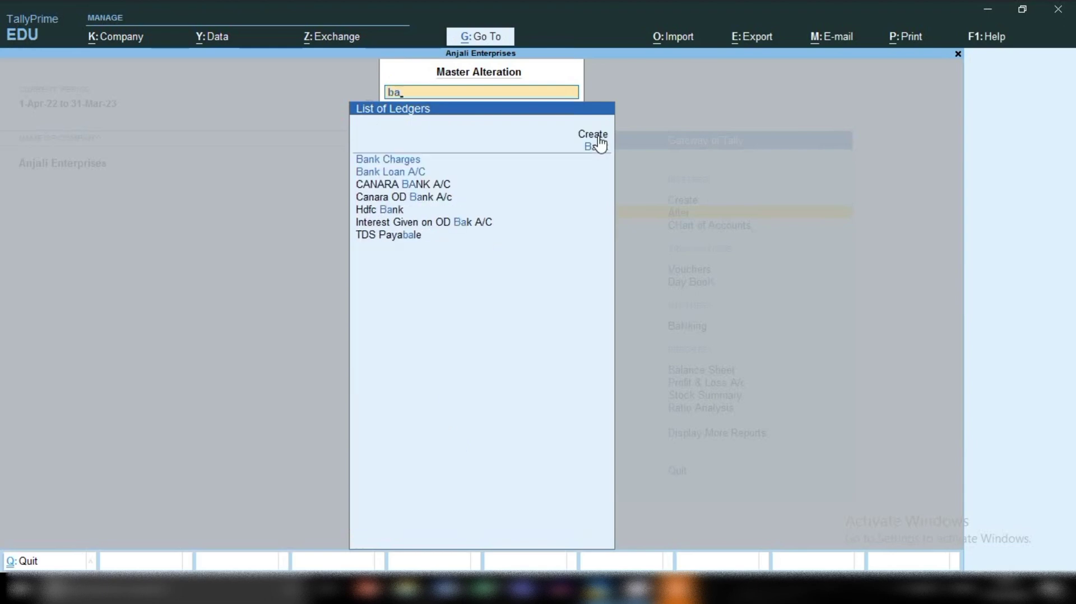
key(Down)
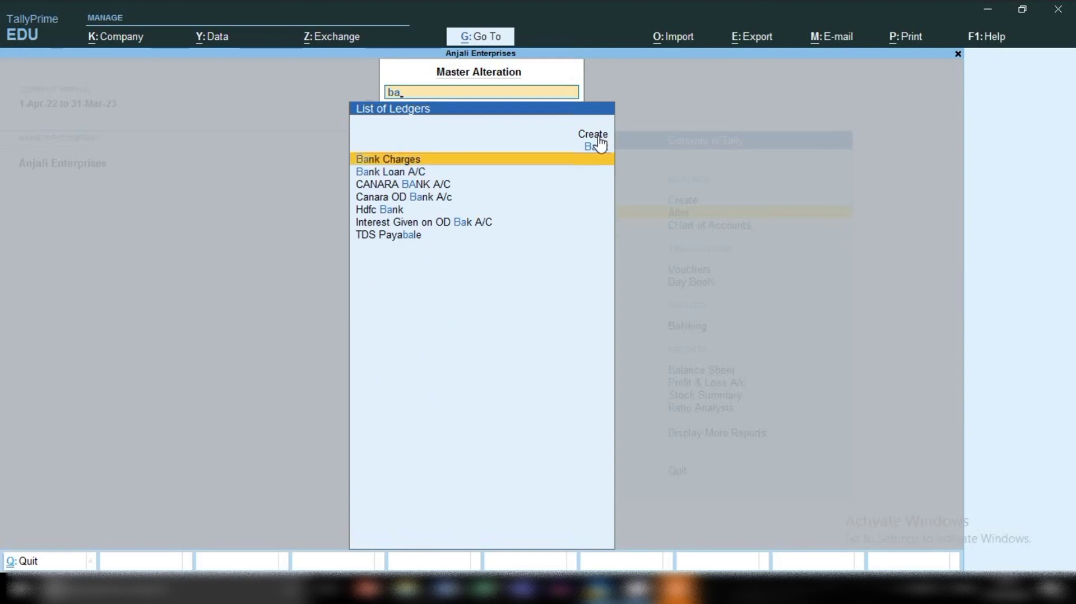
key(Return)
key(Return)
key(Return)
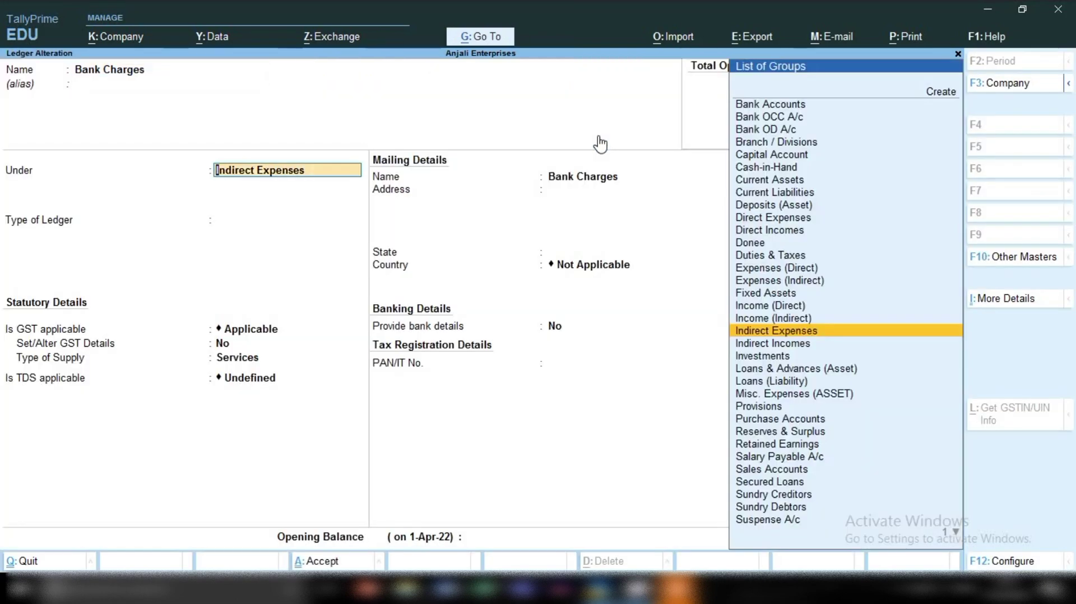
Step: Keep Bank Charges under Indirect Expenses with type of ledger Not Applicable and GST Applicable, and open its GST details
key(Return)
key(Return)
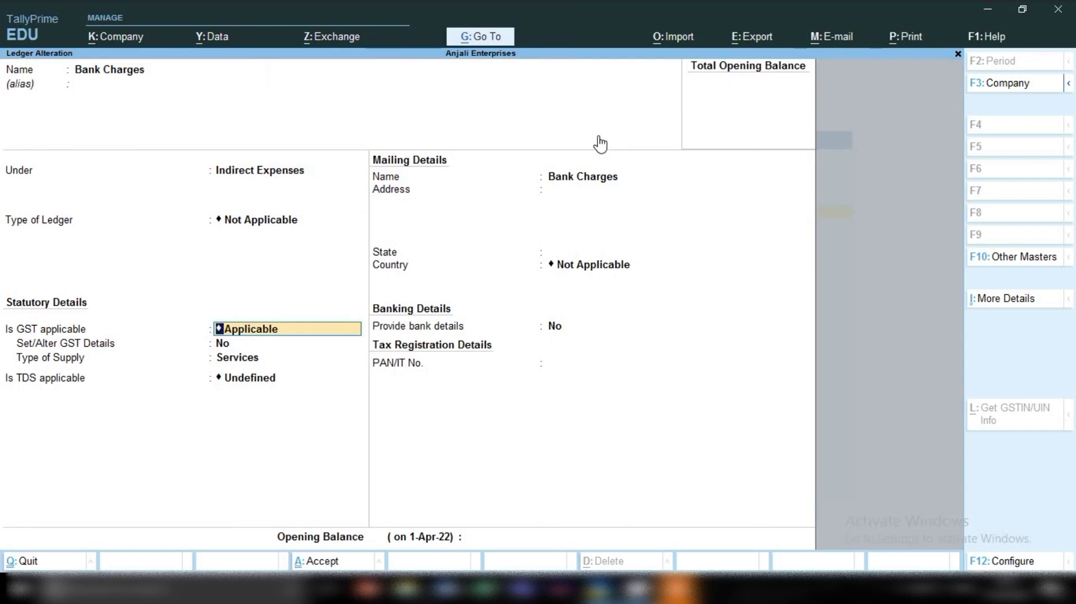
key(Return)
key(y)
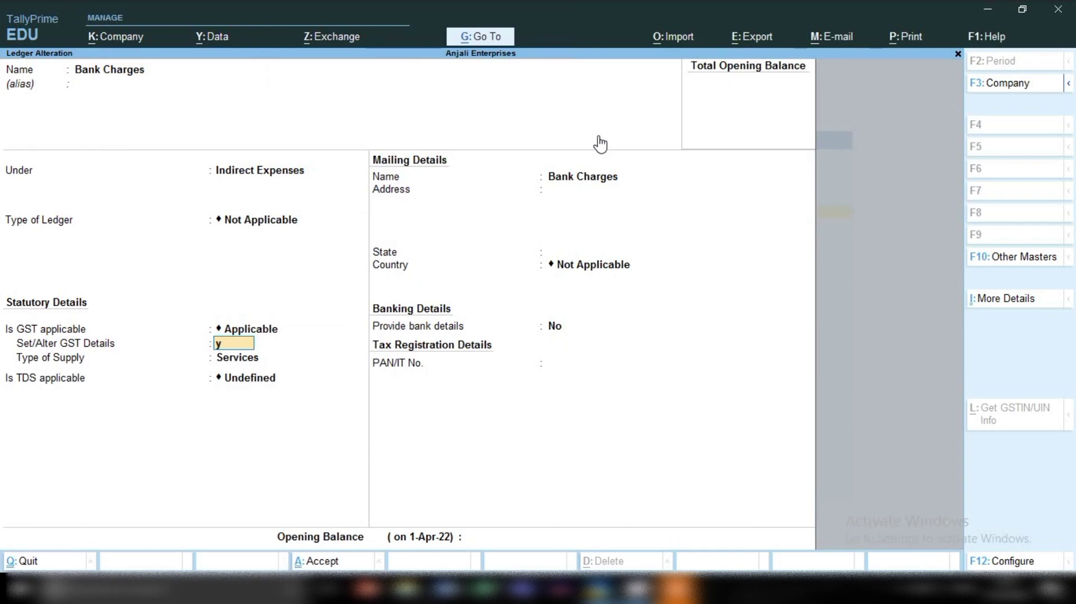
key(Return)
key(Return)
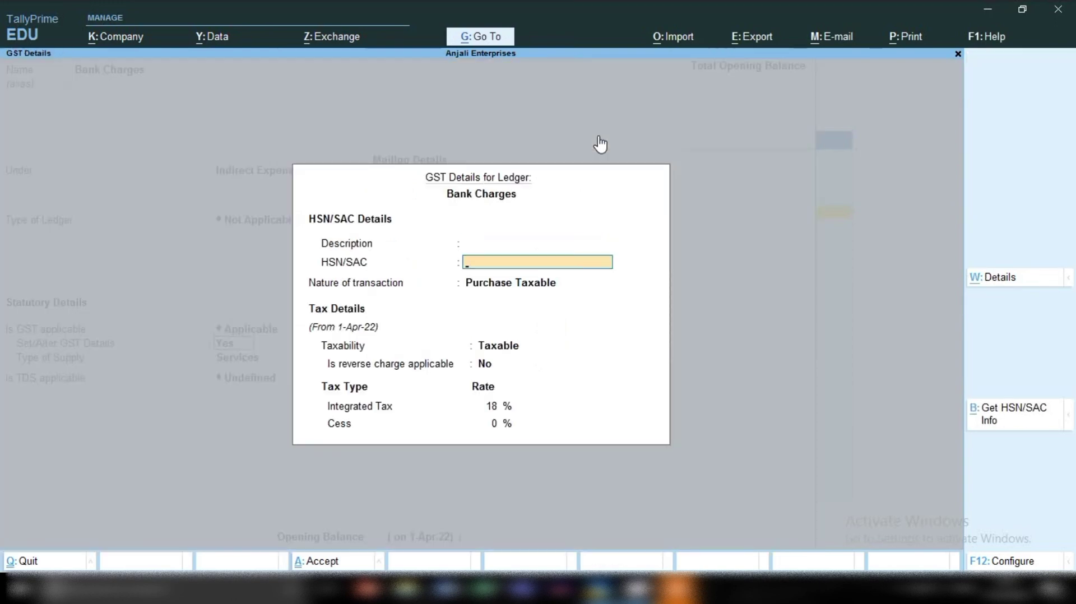
Step: Enter HSN/SAC 648121 for Bank Charges with Purchase Taxable at 18% integrated tax, and save the ledger with supply type Services
text(648121)
key(Return)
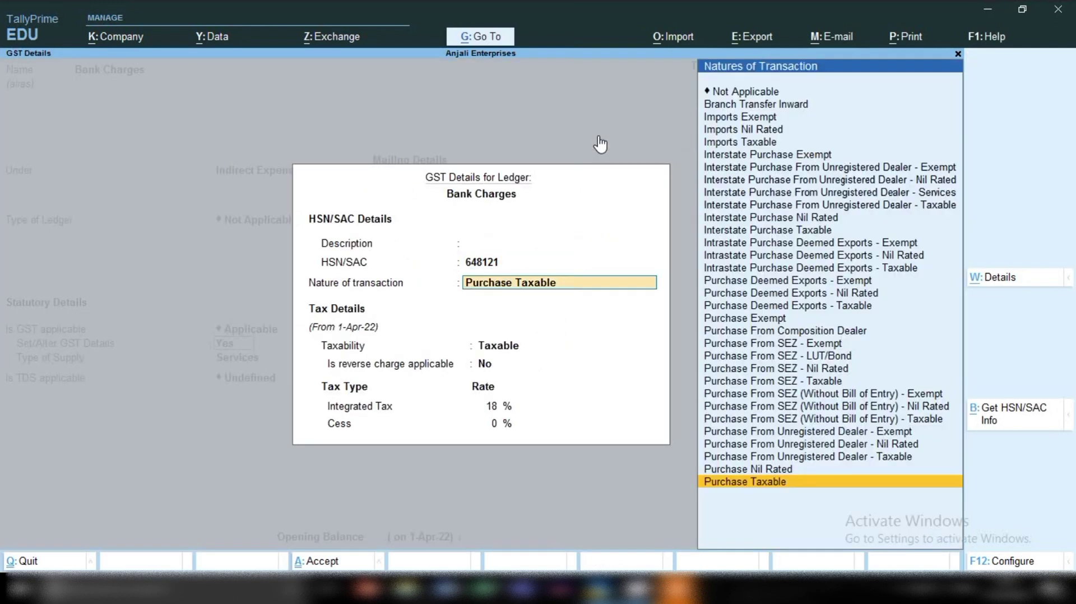
key(Return)
key(Return)
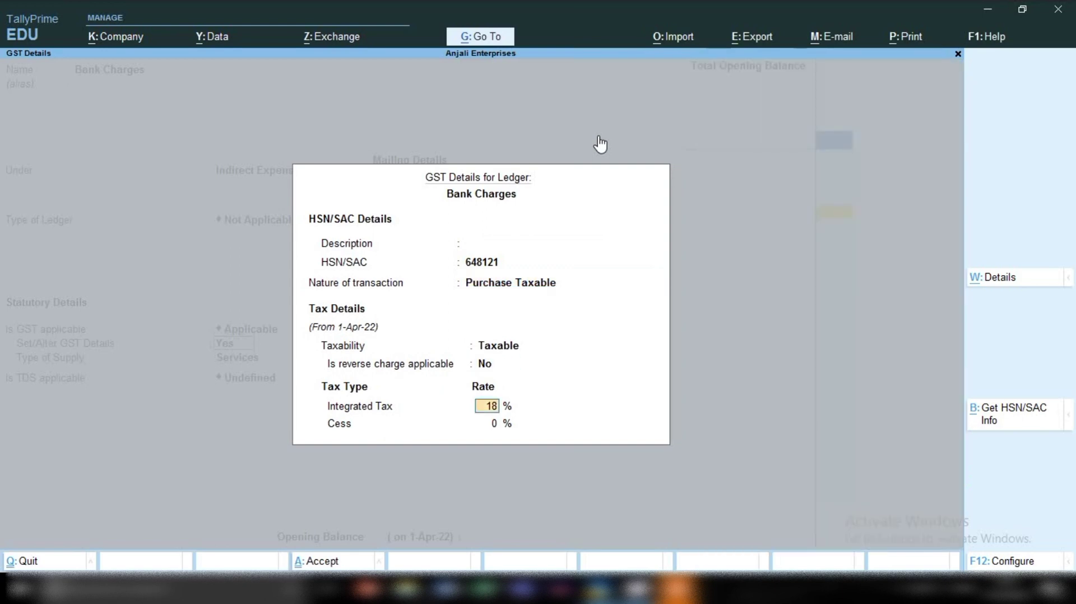
key(Return)
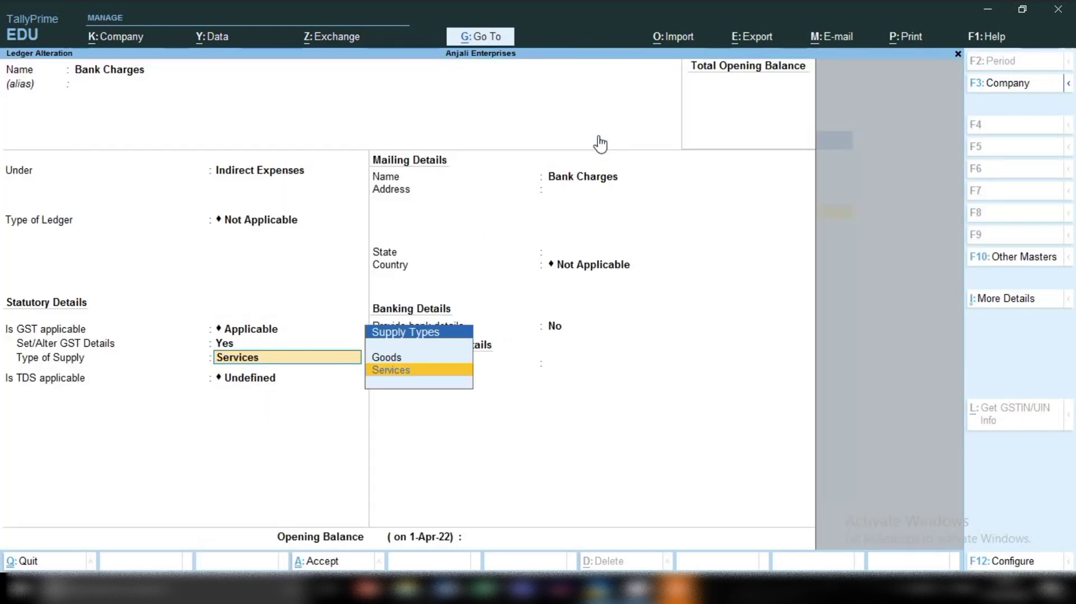
key(ctrl+a)
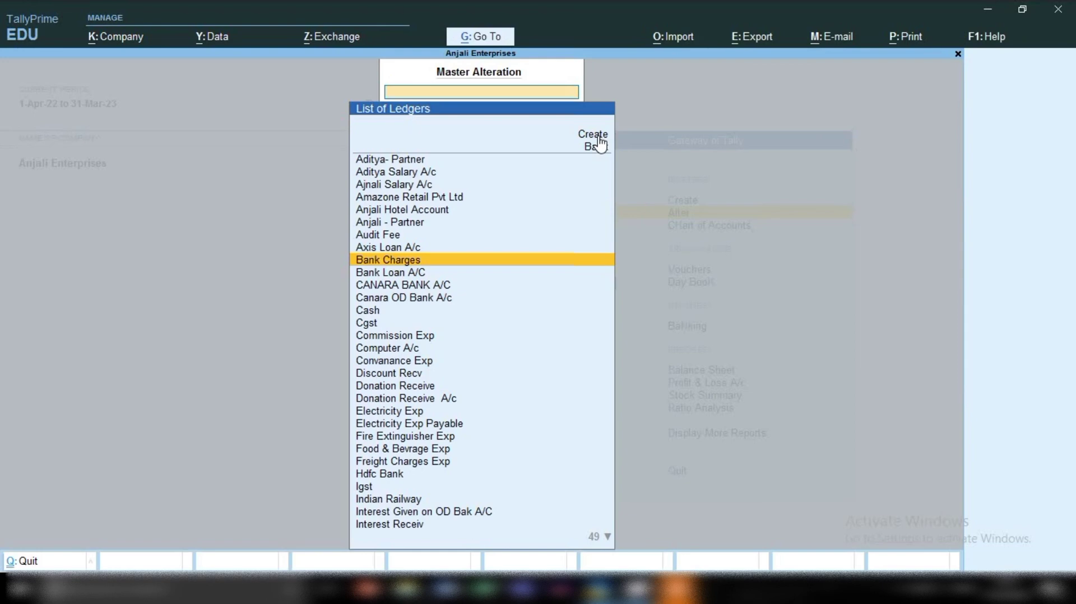
Step: Search the ledger list for "inte" and start a new ledger named Internet Exp
text(inte)
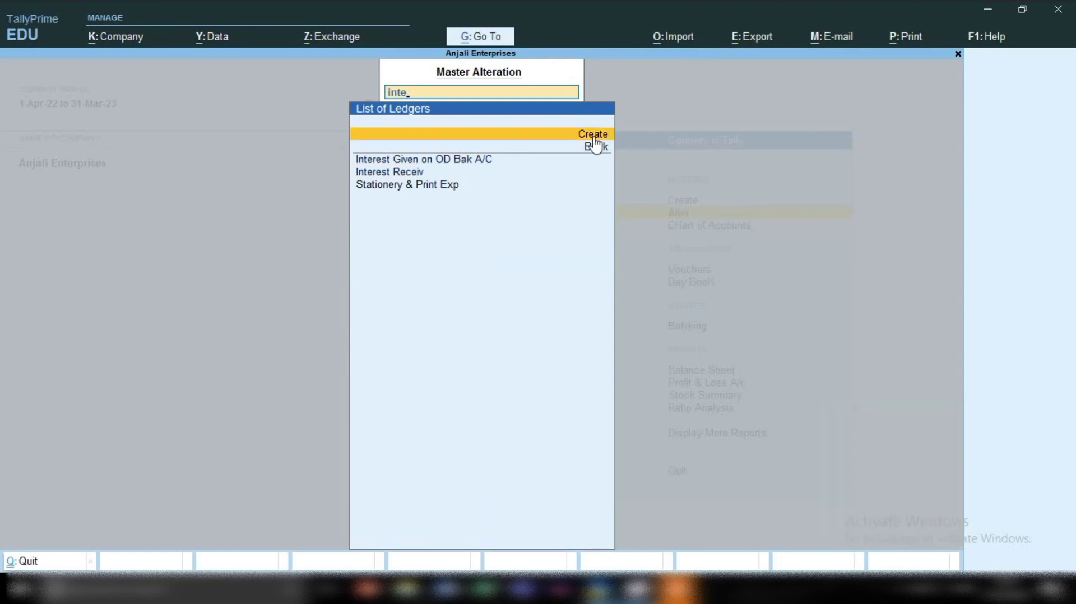
click(595, 137)
text(Inte)
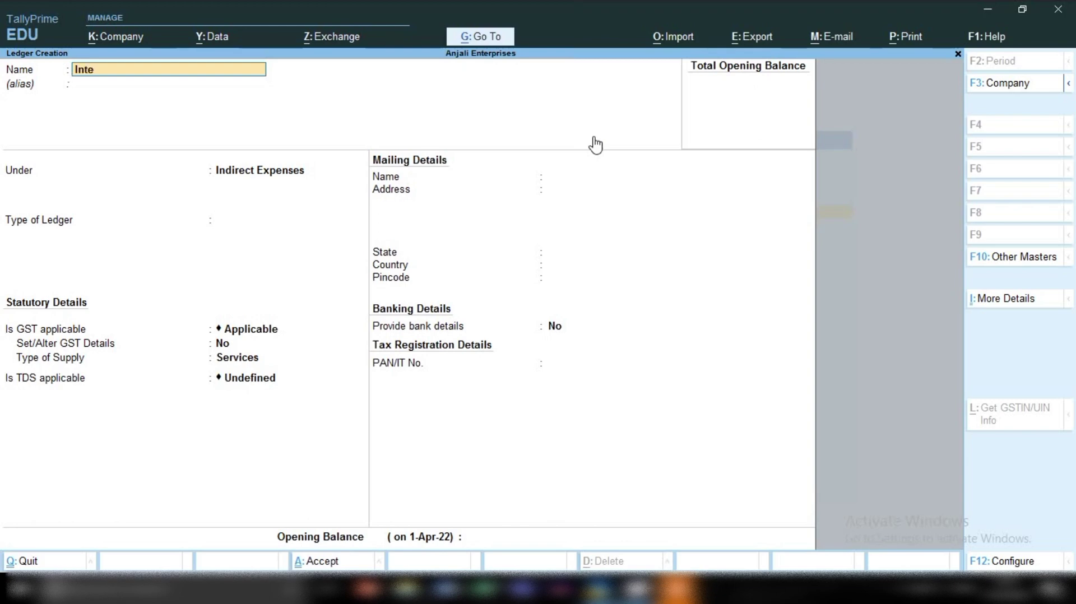
text(rnet Exp)
key(Return)
key(Return)
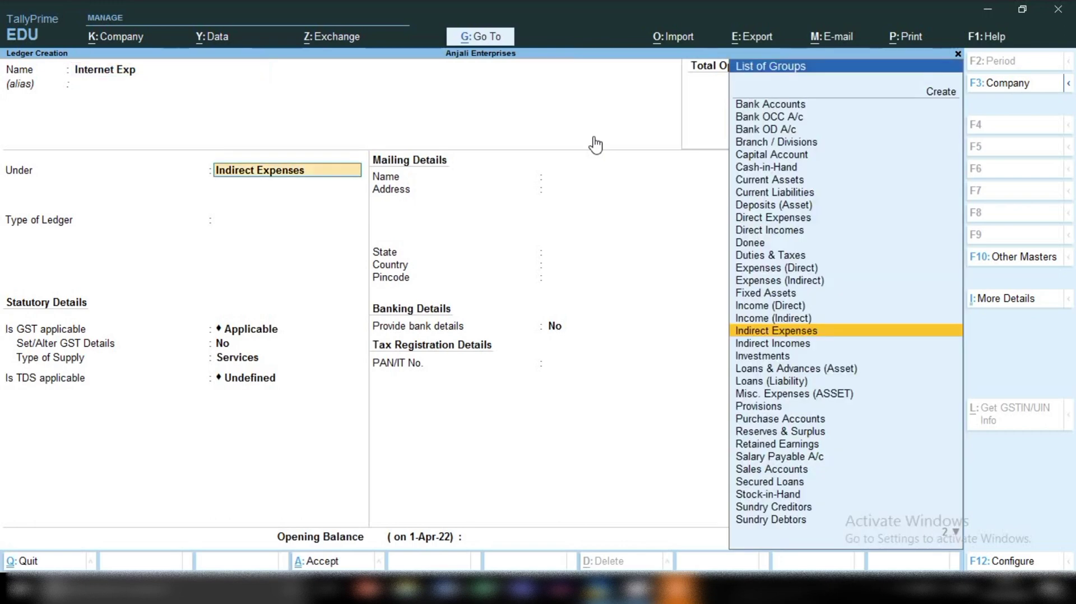
Step: Place Internet Exp under Indirect Expenses with type of ledger Not Applicable and GST Applicable, and open its GST details
key(Return)
key(Return)
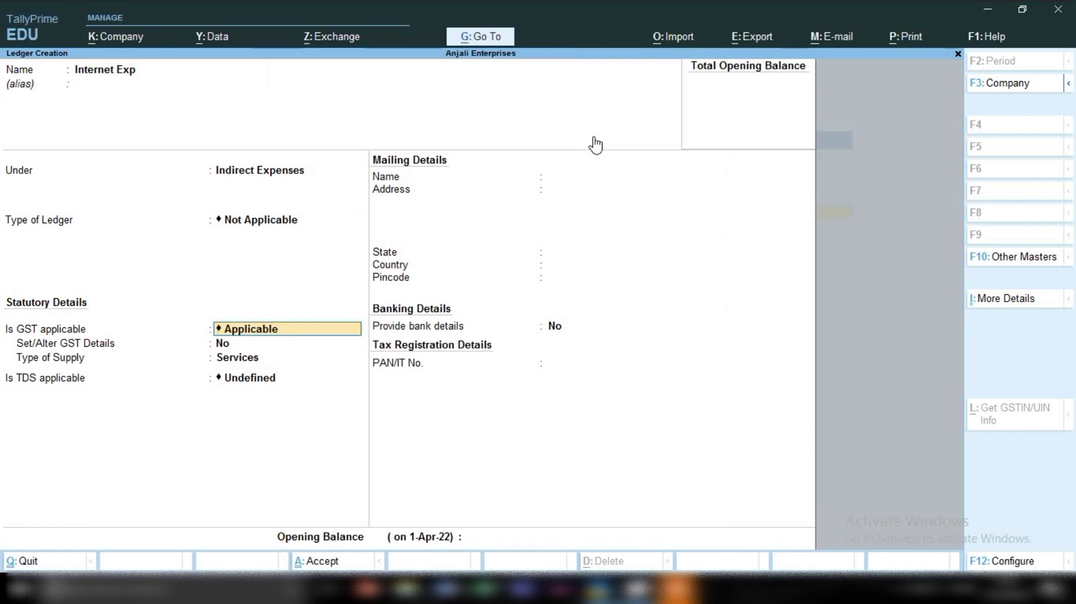
key(Return)
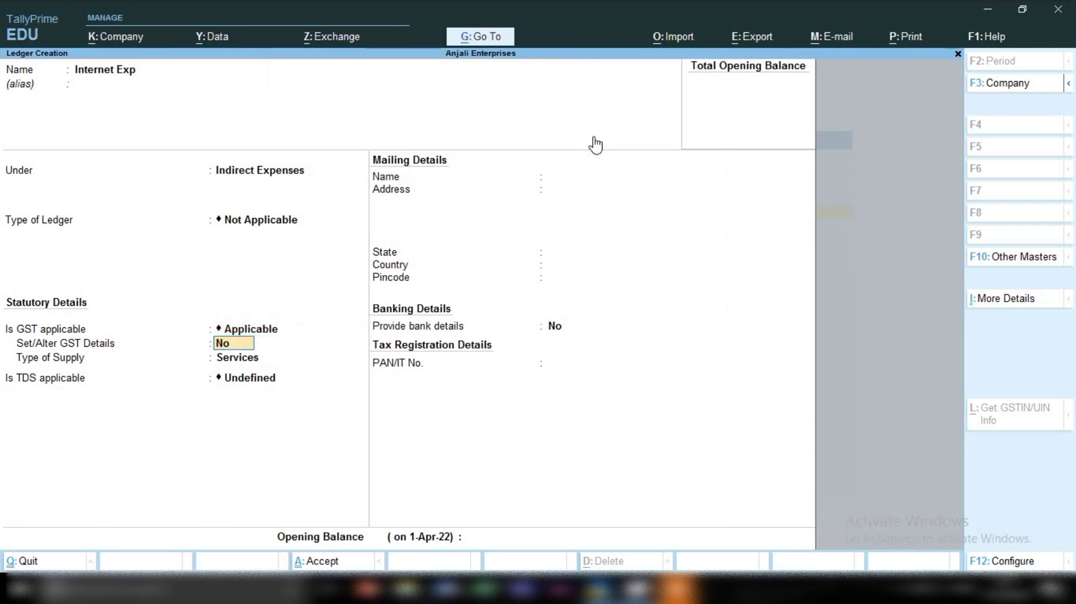
text(y)
key(Return)
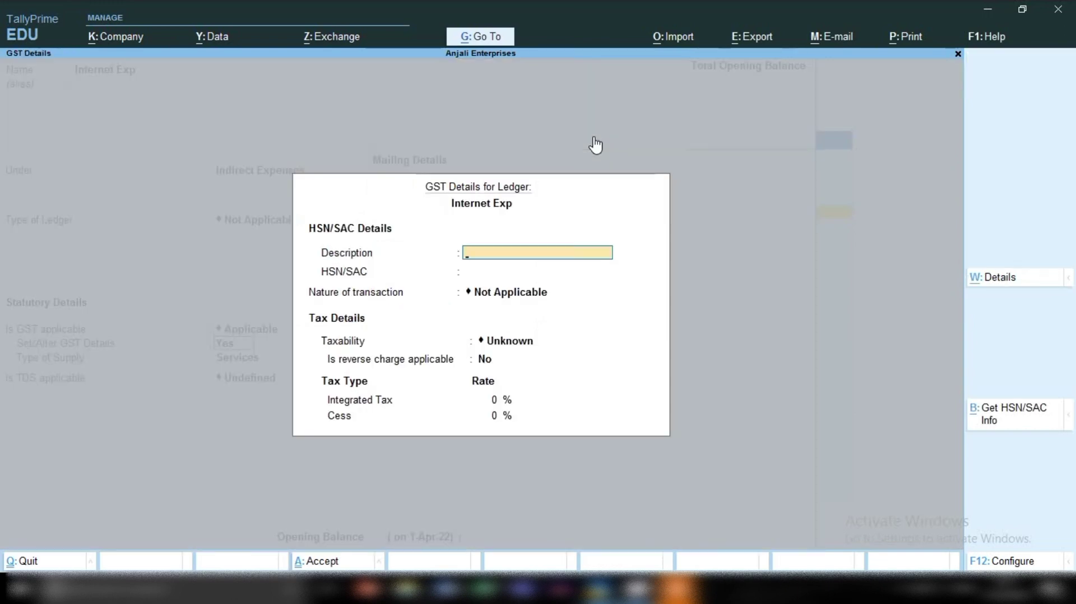
Step: Enter Internet Exp's GST details: HSN/SAC 58464', nature of transaction Purchase Taxable, no reverse charge and integrated tax 18%
key(Return)
text(58464')
key(Return)
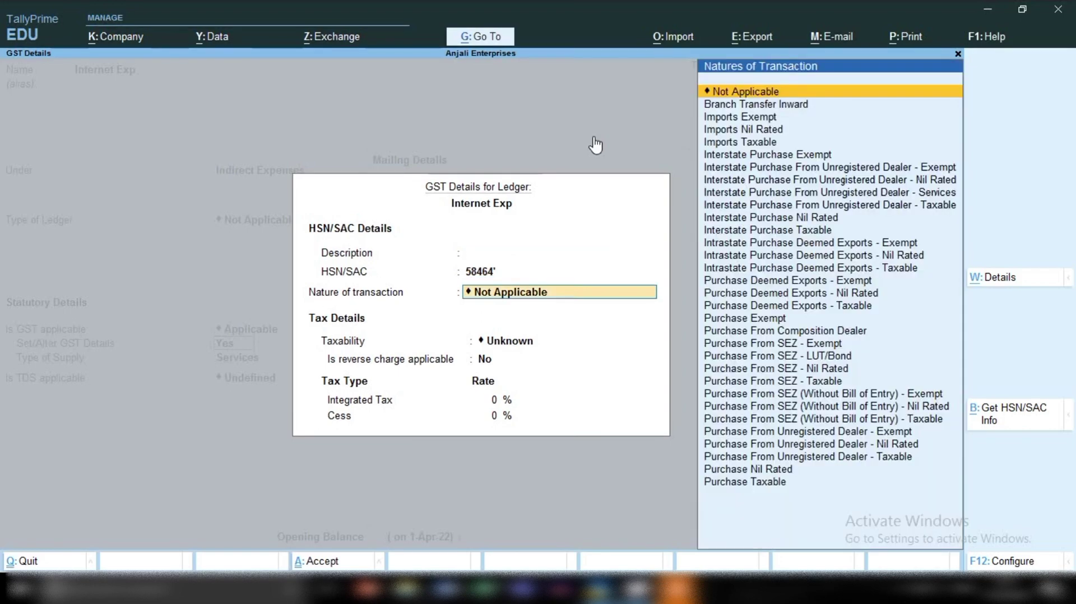
key(Down)
key(Down)
key(Down)
key(Down)
key(Down)
key(Down)
key(Down)
key(Down)
key(Down)
key(Down)
key(Down)
key(Down)
key(Down)
key(Down)
key(Down)
key(Down)
key(Down)
key(Down)
key(Down)
key(Down)
key(Down)
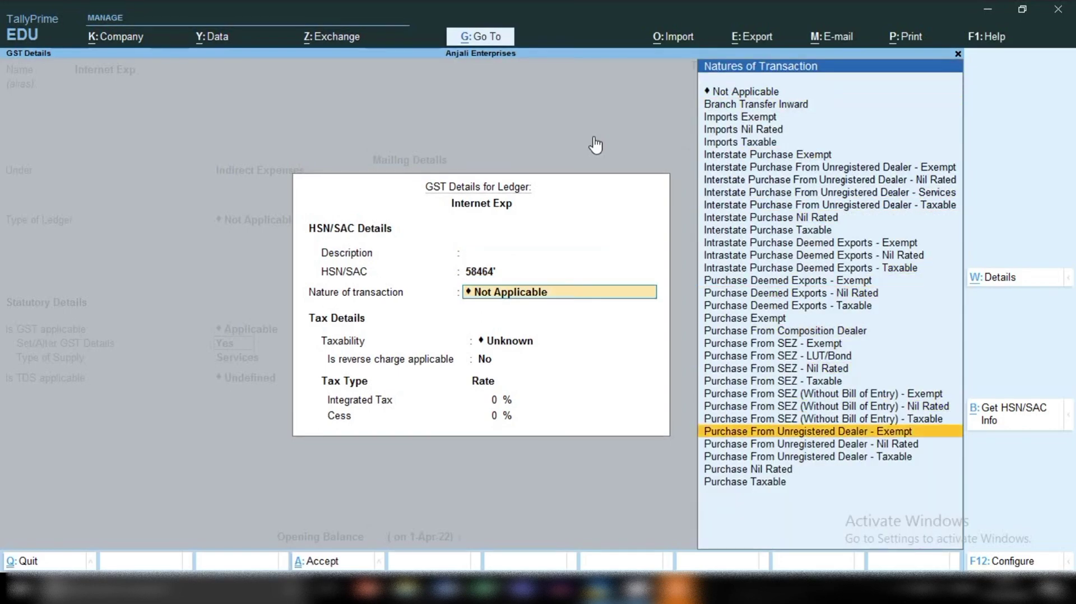
key(Return)
key(Return)
text(18)
key(Return)
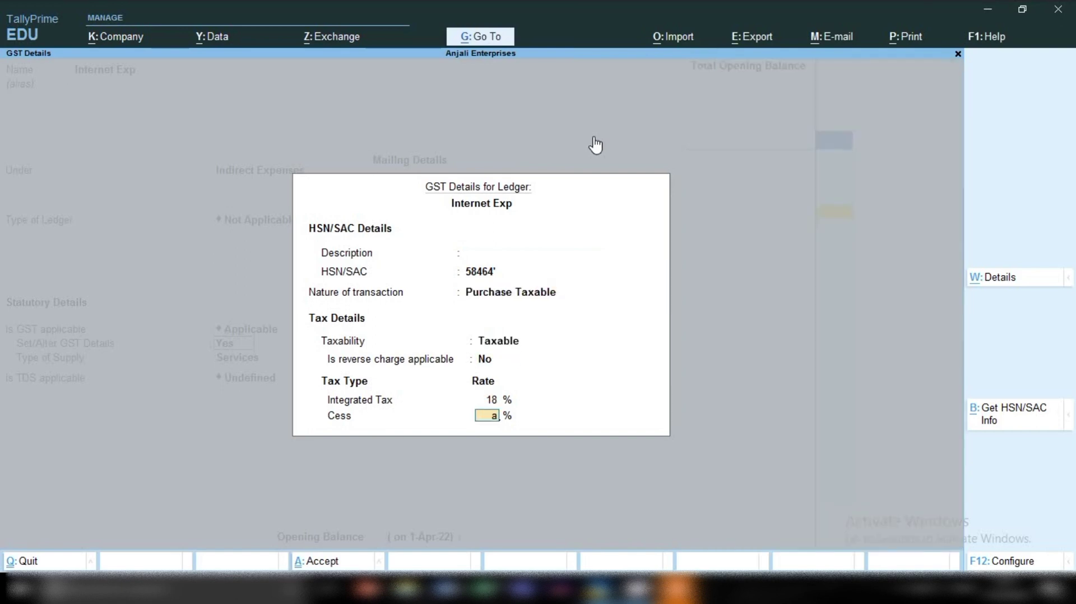
Step: Leave Internet Exp's GST details and discard the new ledger form
key(ctrl+a)
key(BackSpace)
key(Escape)
key(y)
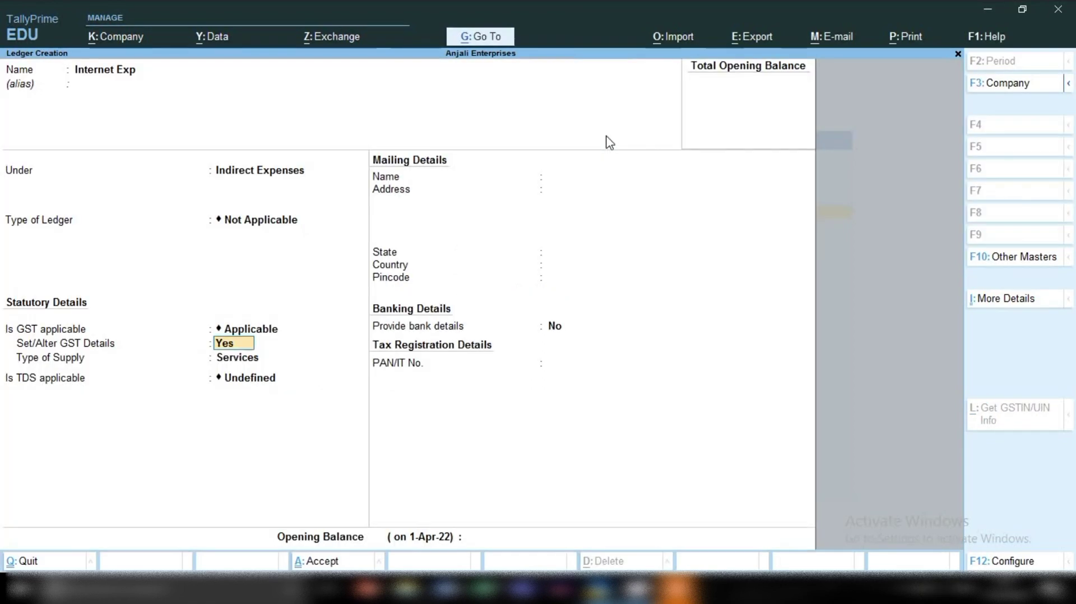
key(ctrl+a)
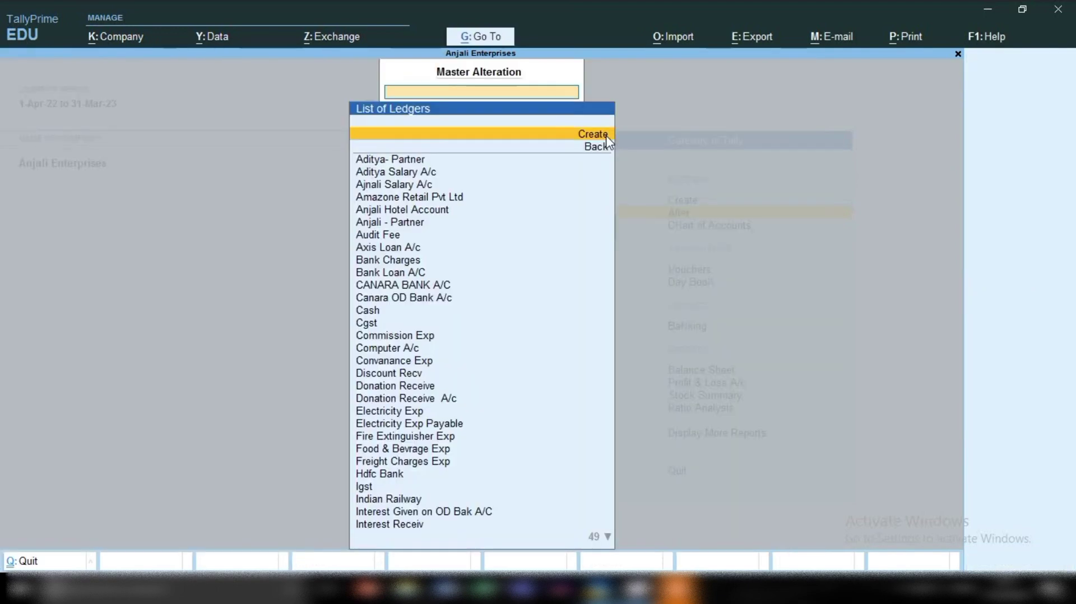
key(Escape)
key(Escape)
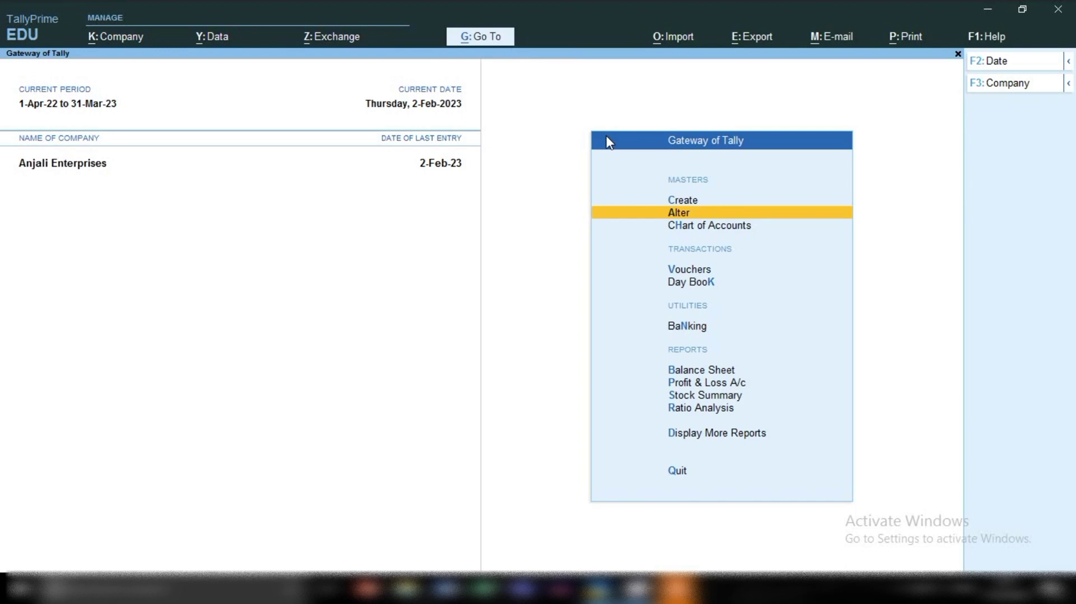
key(Up)
key(Return)
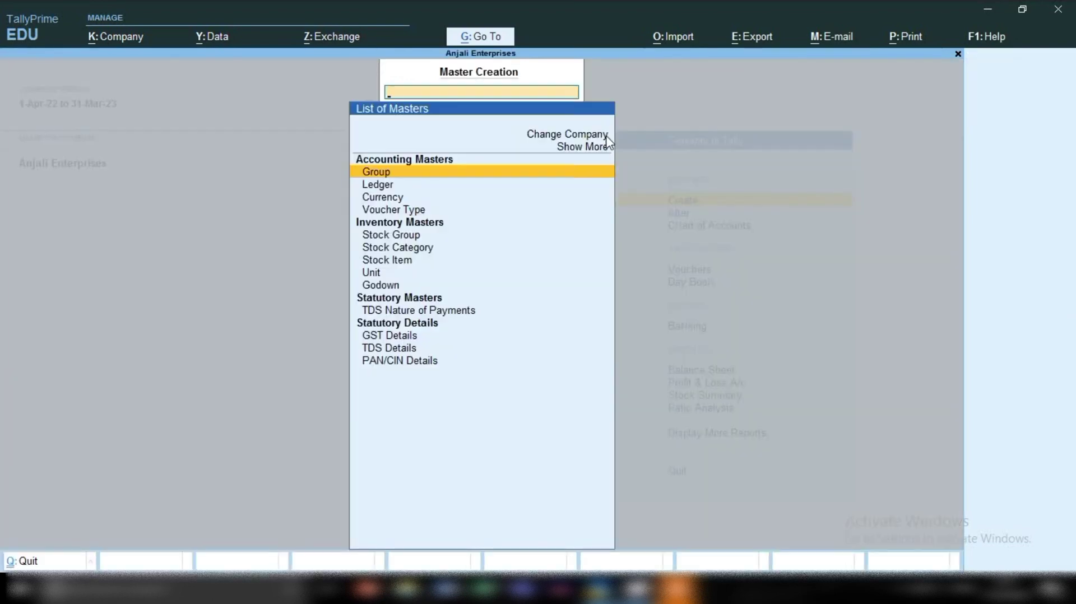
key(Down)
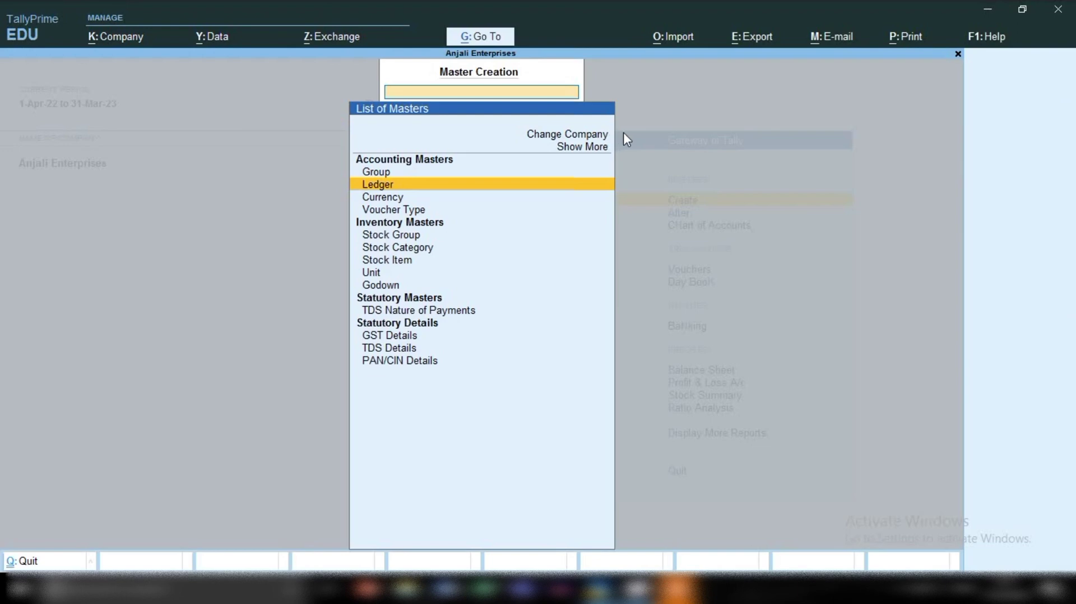
key(Escape)
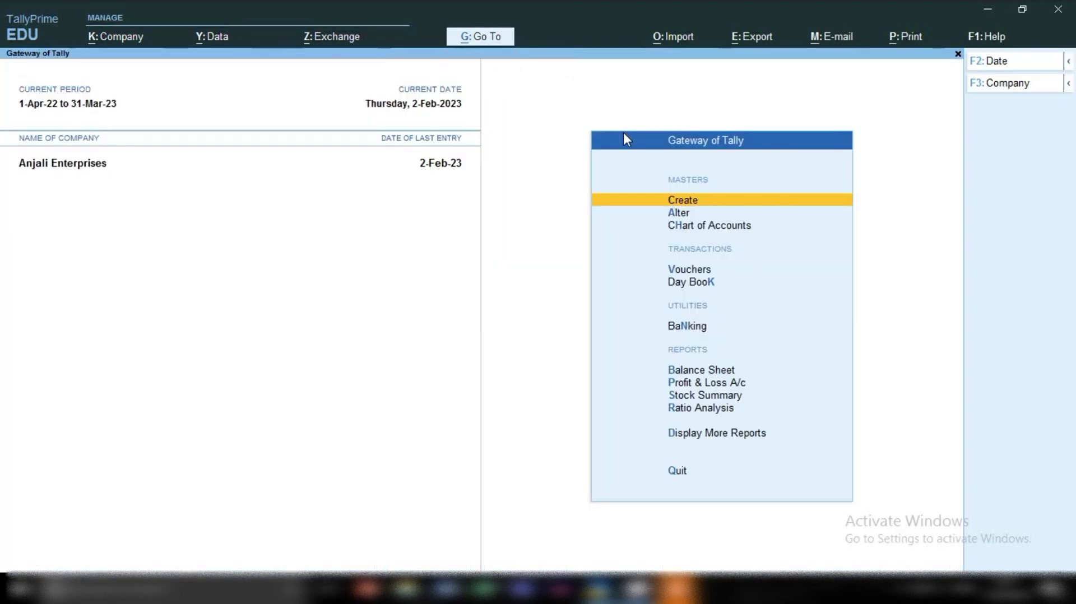
Step: Reopen the ledger alteration list, search for "Sala" and open the Salary Payable A/c ledger
key(Down)
key(Return)
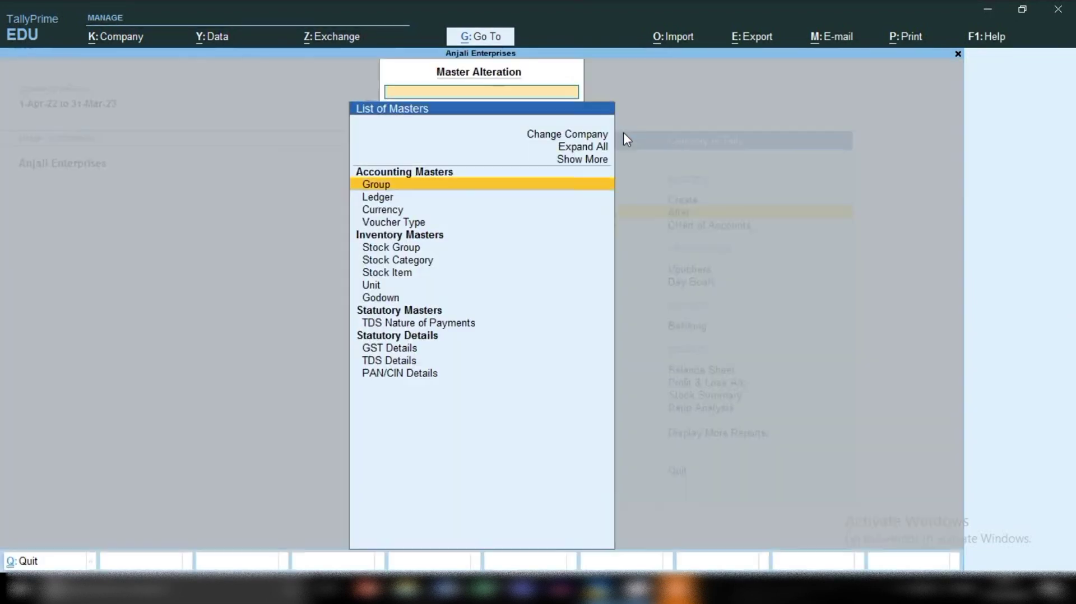
key(Down)
key(Return)
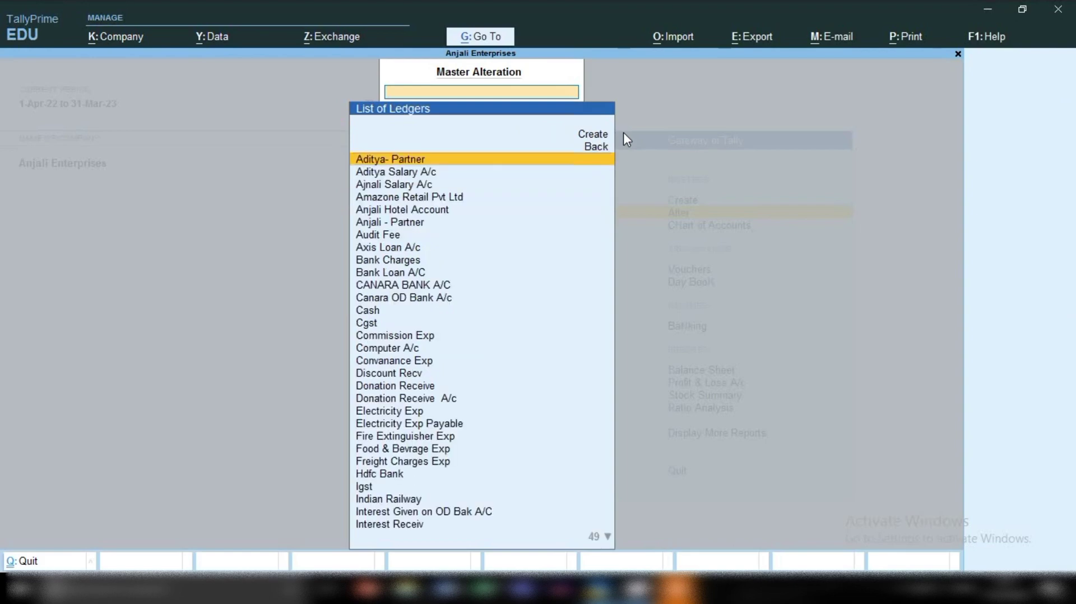
text(Sala)
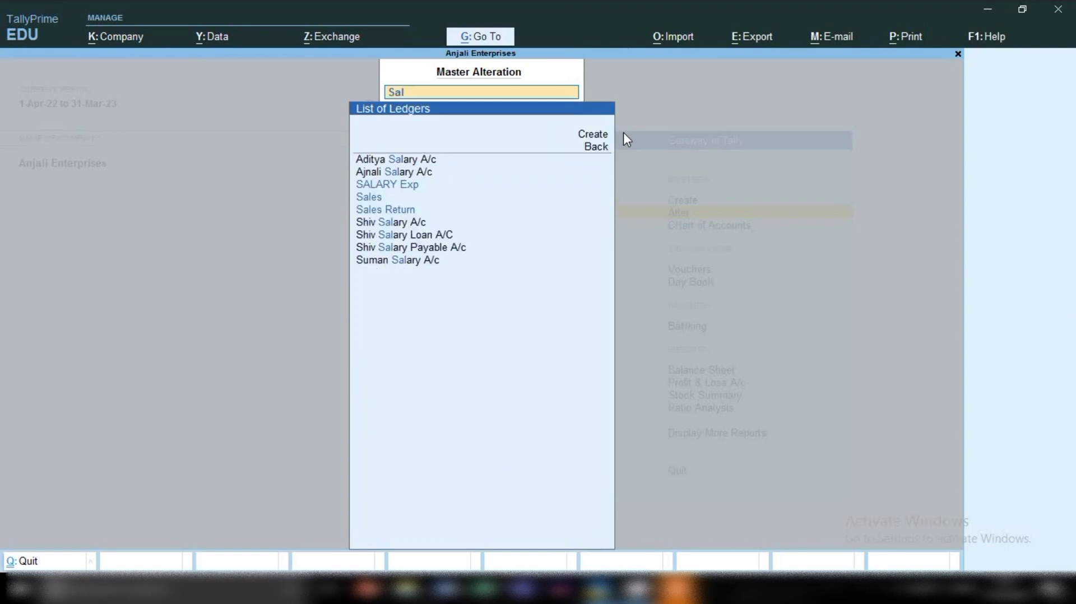
key(Down)
key(Down)
key(Down)
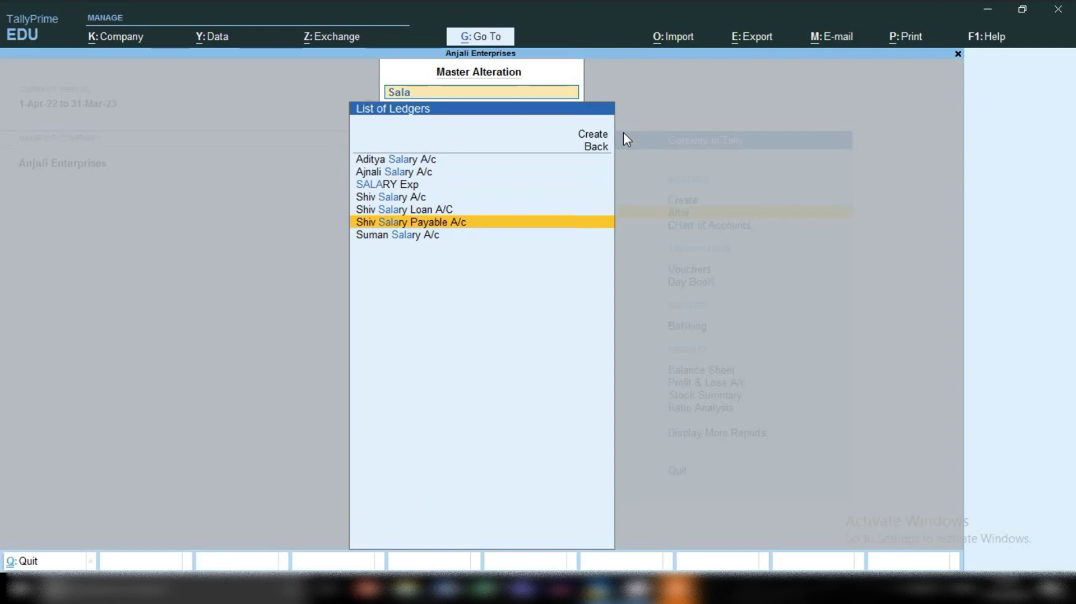
key(Return)
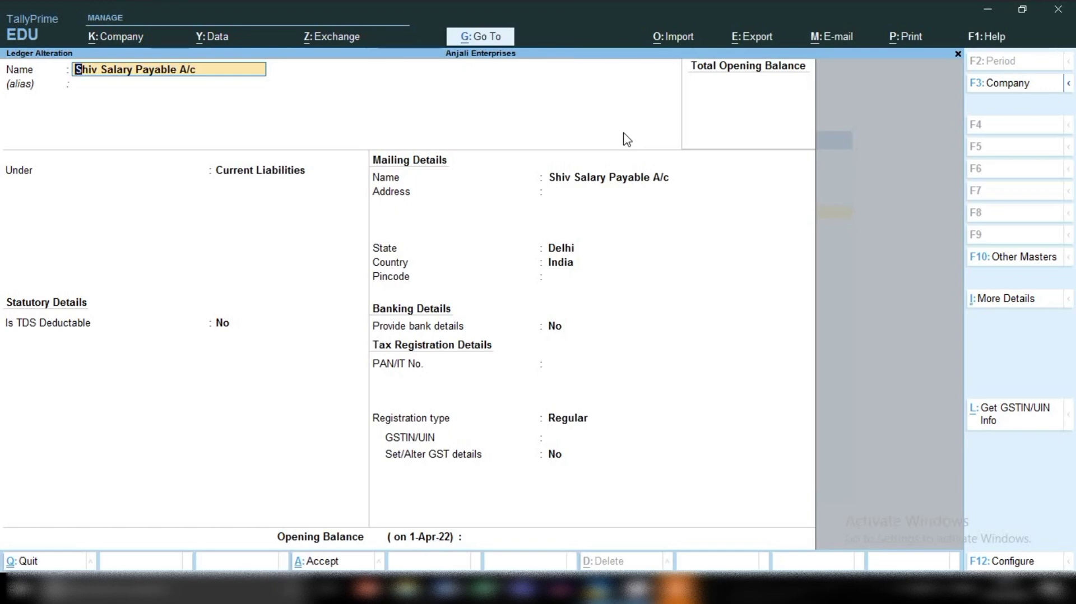
Step: Try placing the Salary Payable A/c ledger under the Provisions group, and quit its alteration form
key(Return)
key(Return)
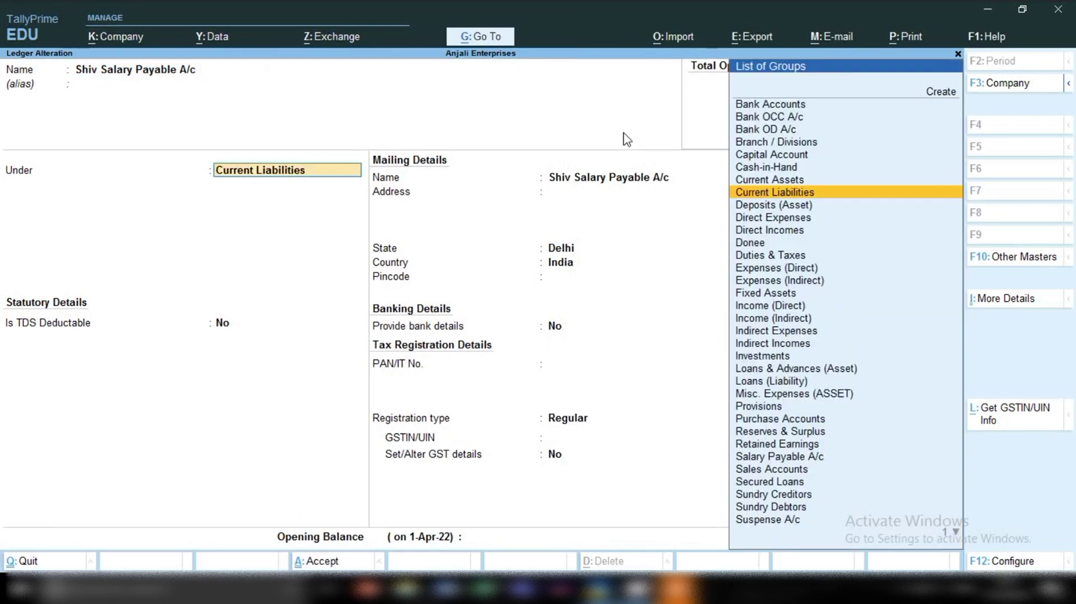
text(P)
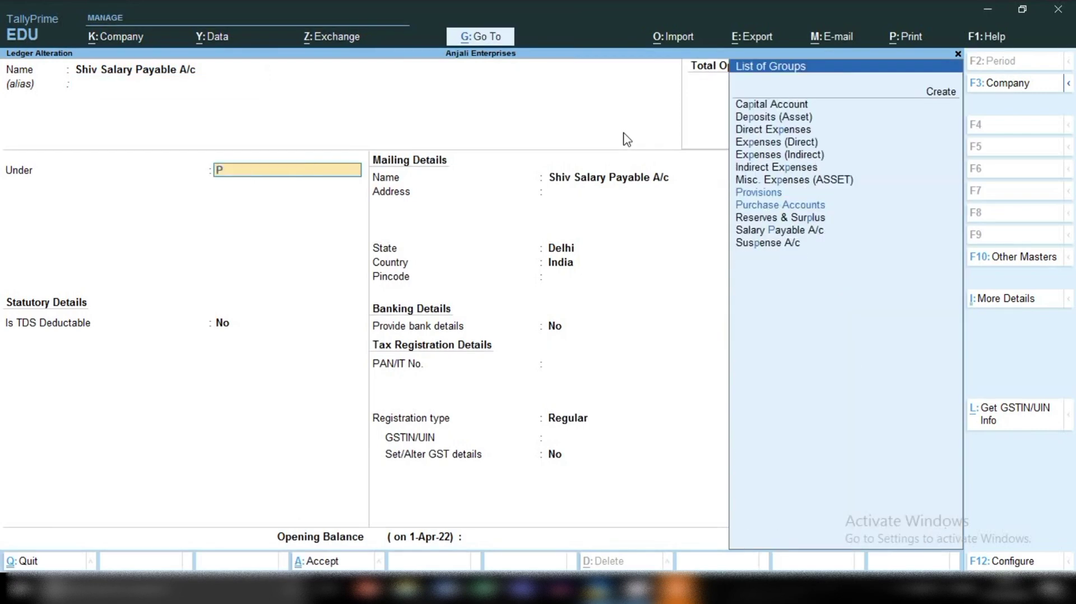
text(ri)
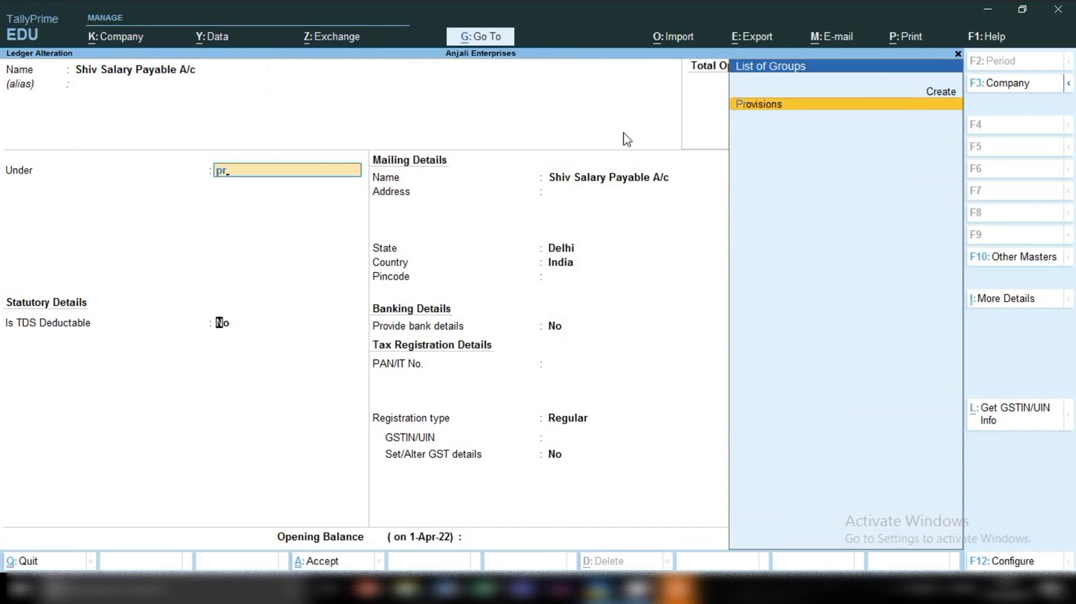
key(Return)
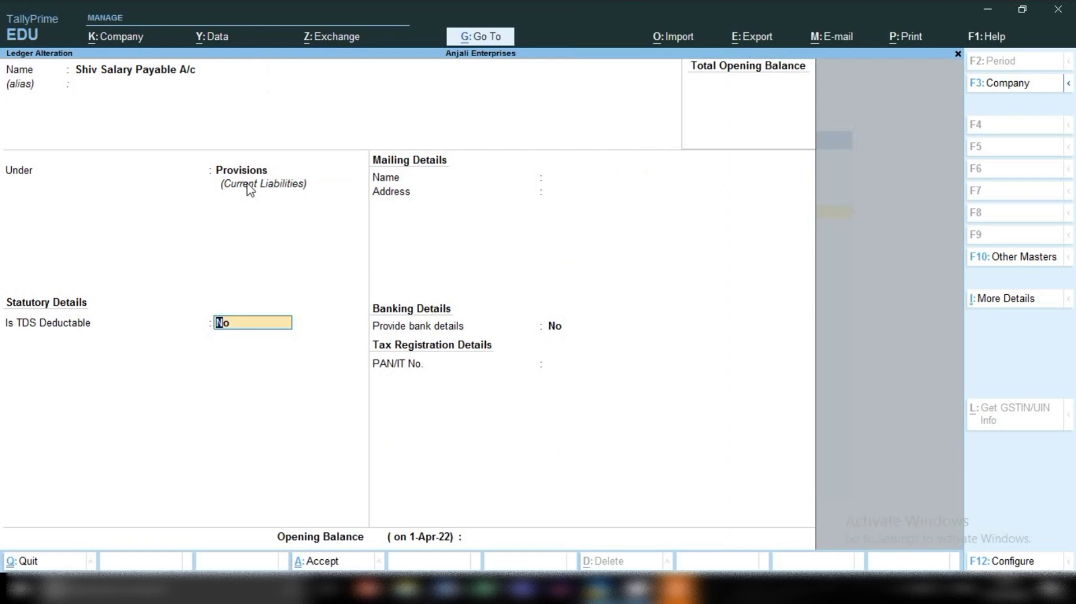
key(ctrl)
key(ctrl+q)
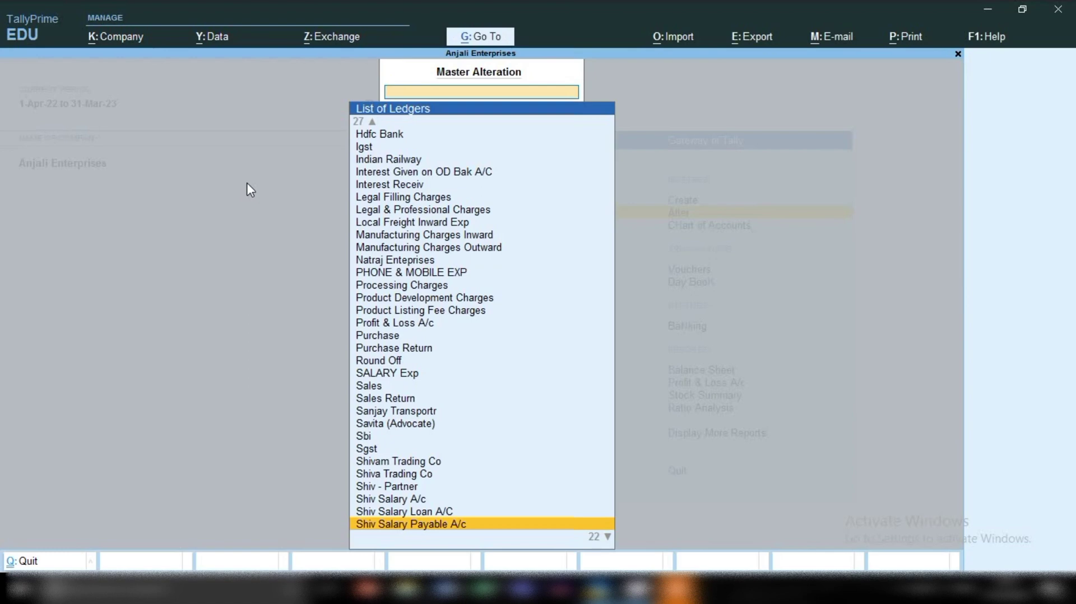
Step: Open the Electricity Exp Payable ledger for alteration, place it under the Provisions group and save it
text(Ele)
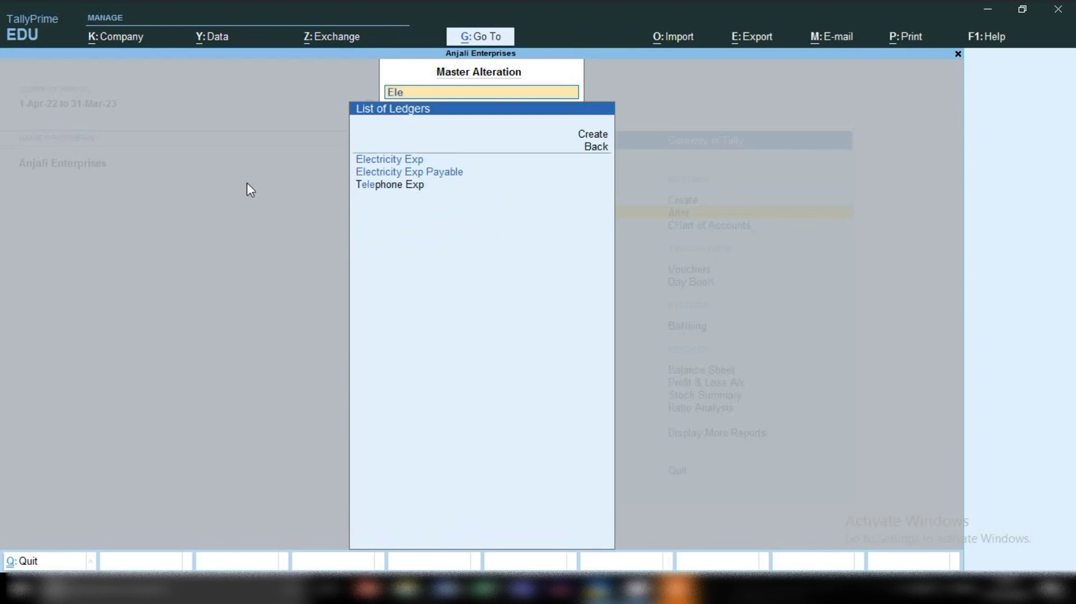
key(Down)
key(Return)
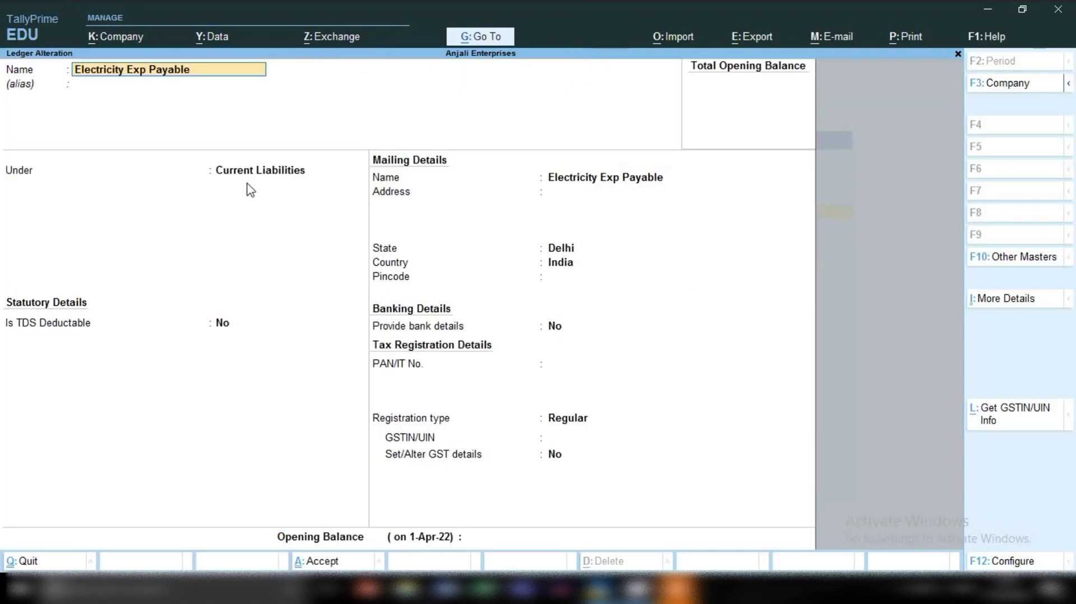
key(Return)
key(Return)
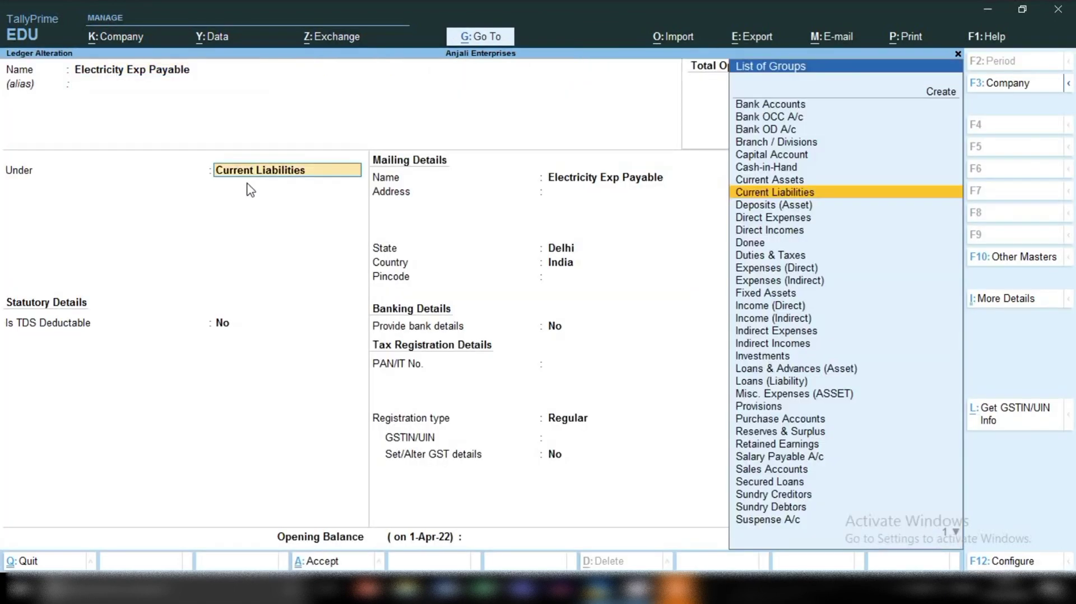
text(Prov)
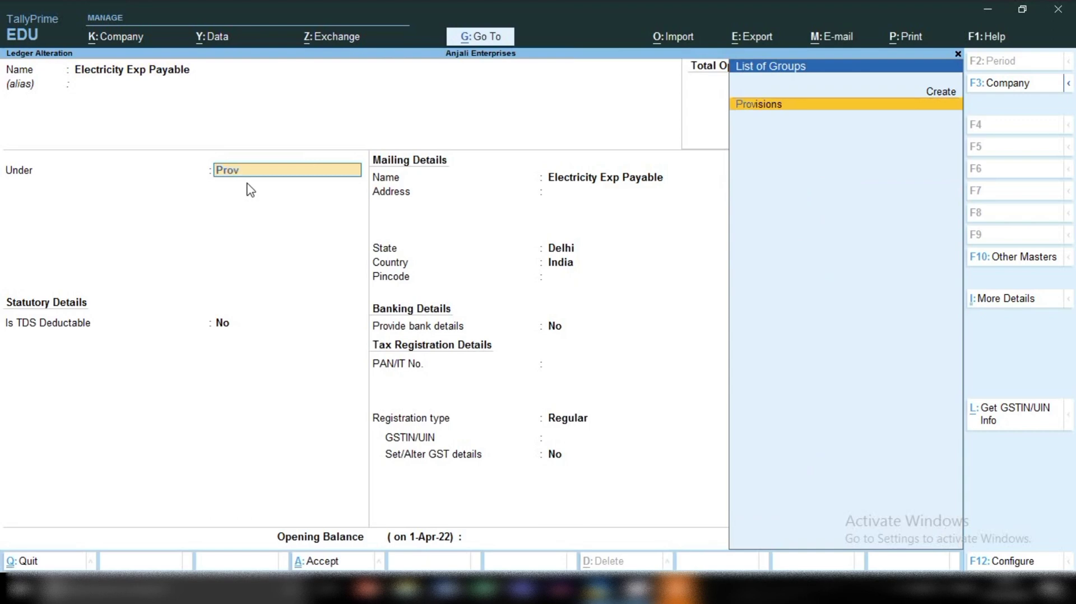
key(Return)
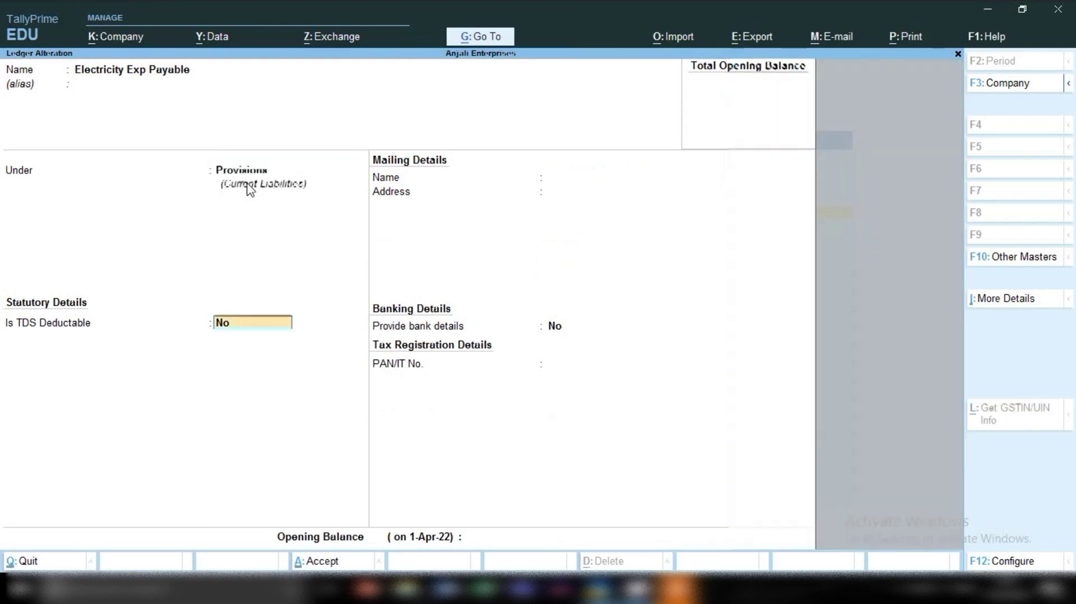
key(Return)
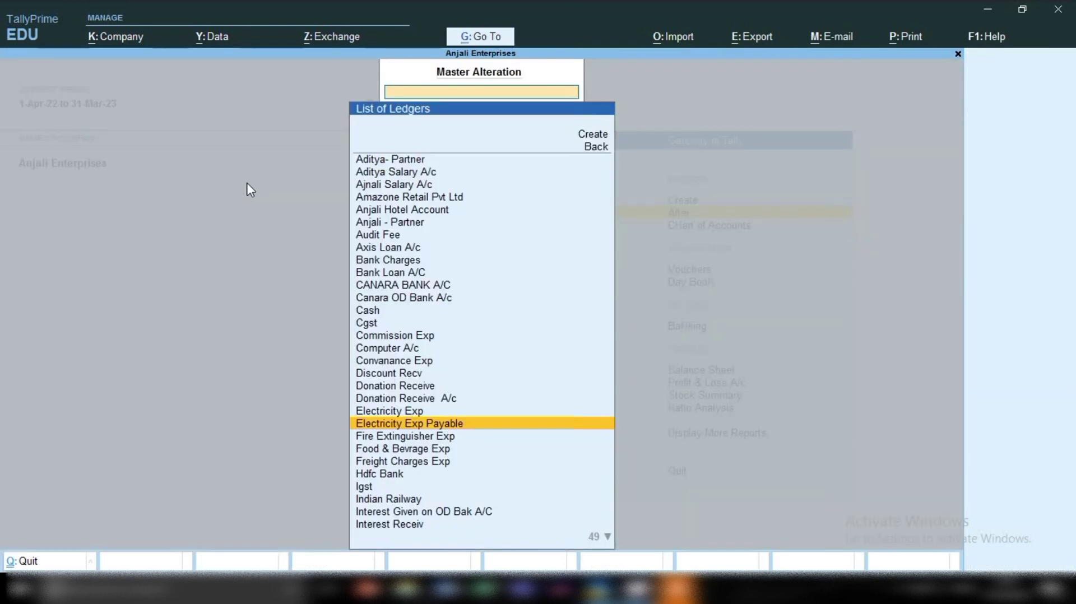
Step: Search the ledger list for "Pro", and create a ledger named "Legl & Pro Payable" under Provisions with no TDS or bank details
text(Pro)
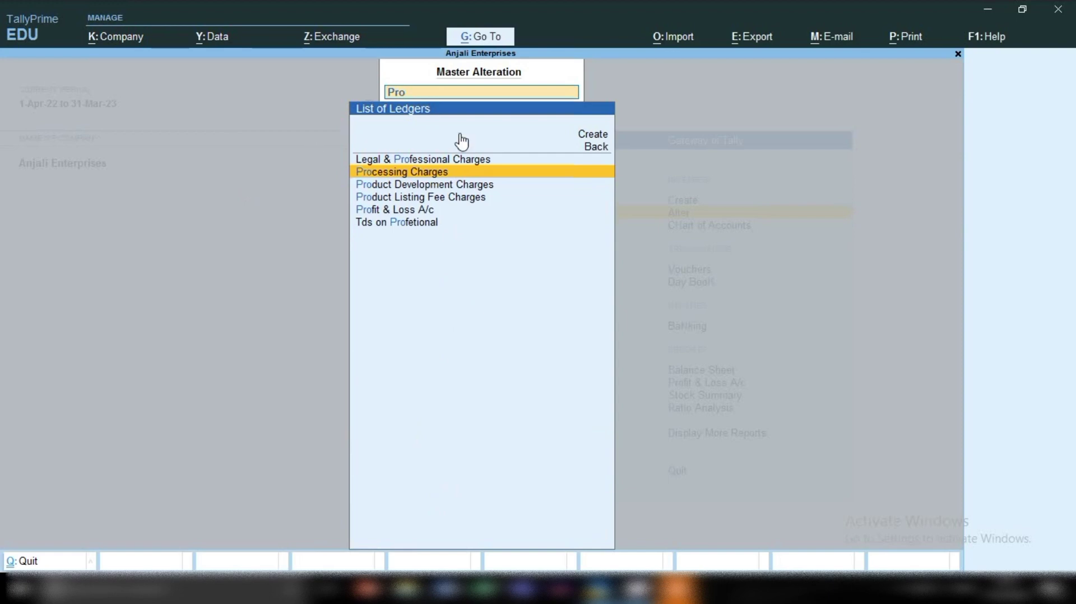
click(596, 138)
text(Legl & Pro)
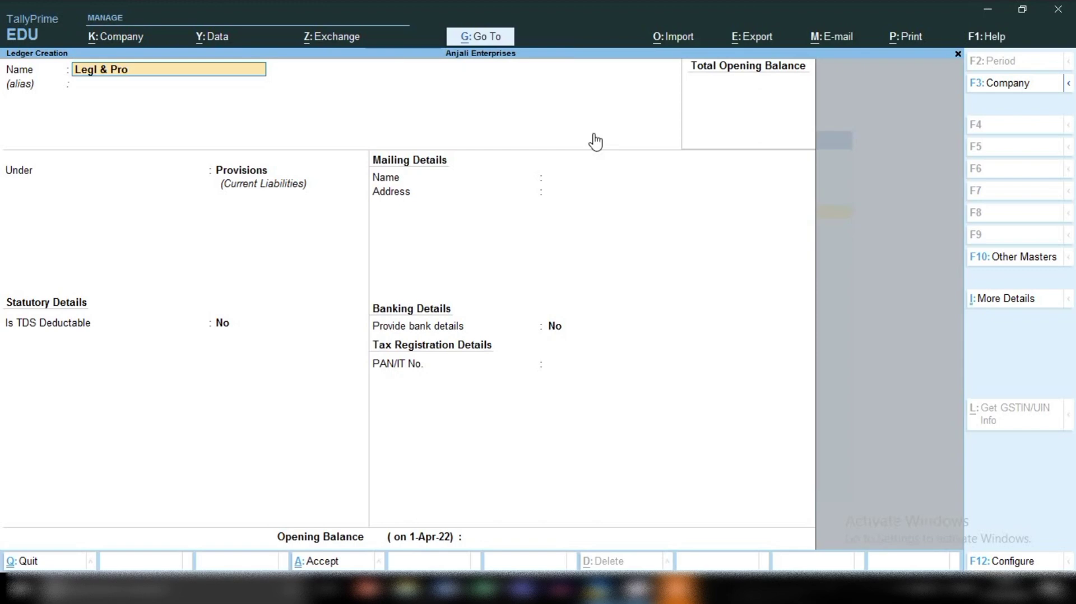
text( Payable)
key(Return)
key(Return)
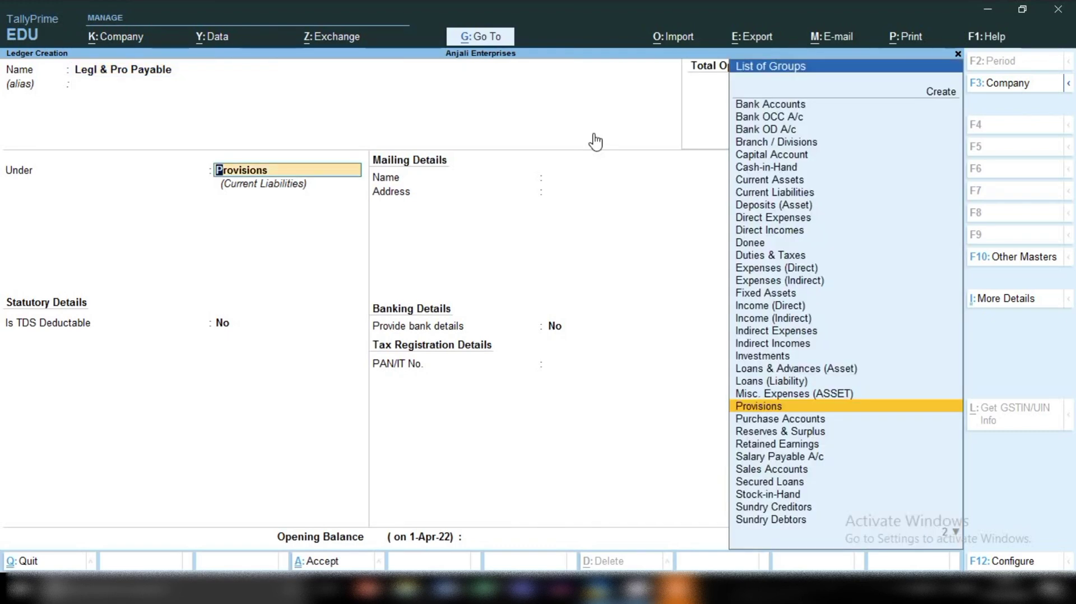
key(Return)
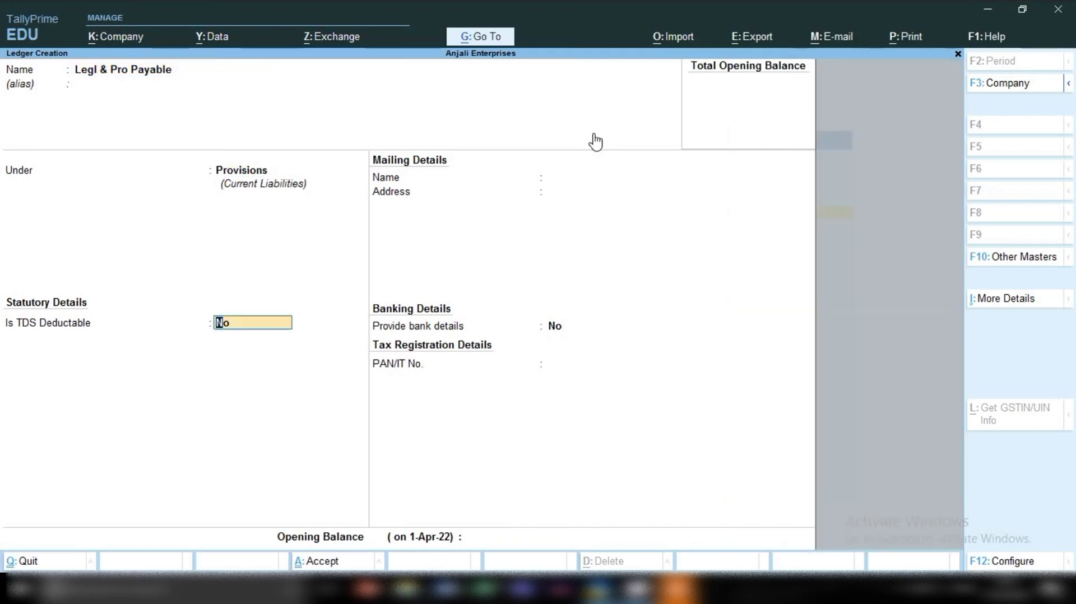
key(Return)
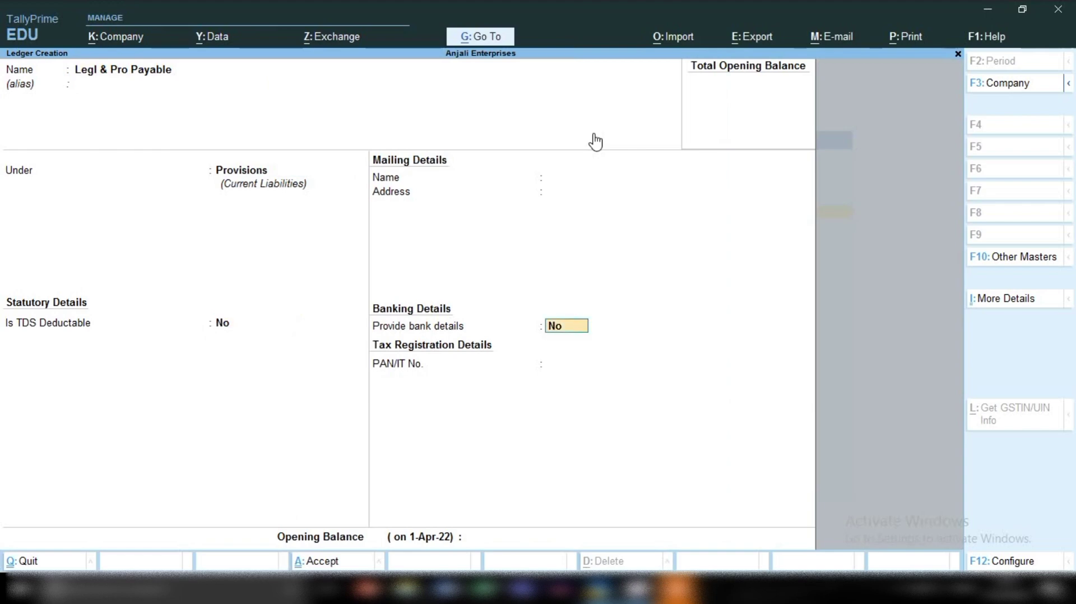
key(Return)
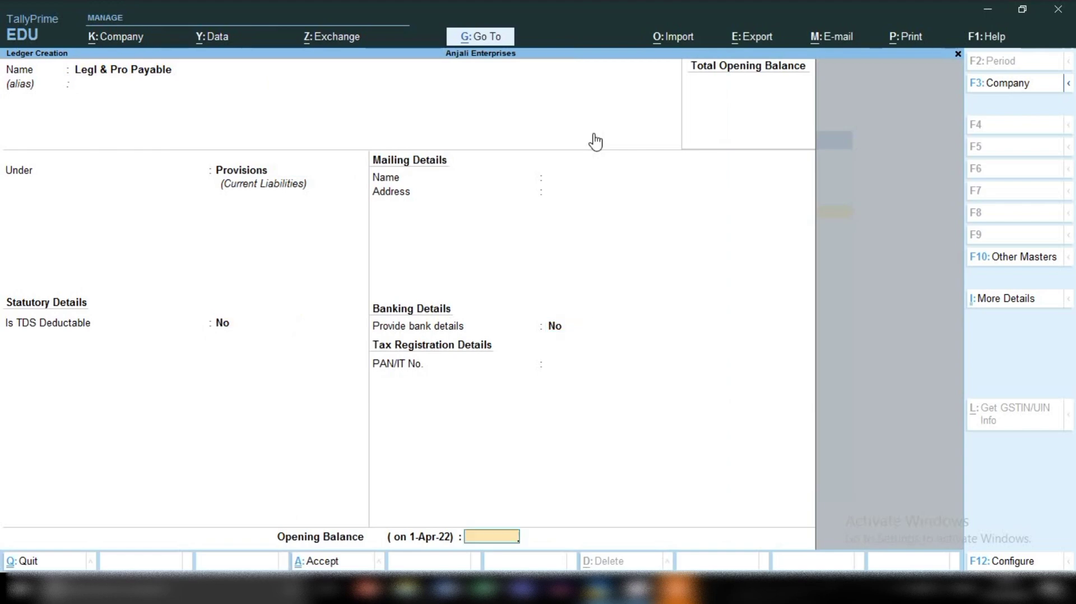
key(Return)
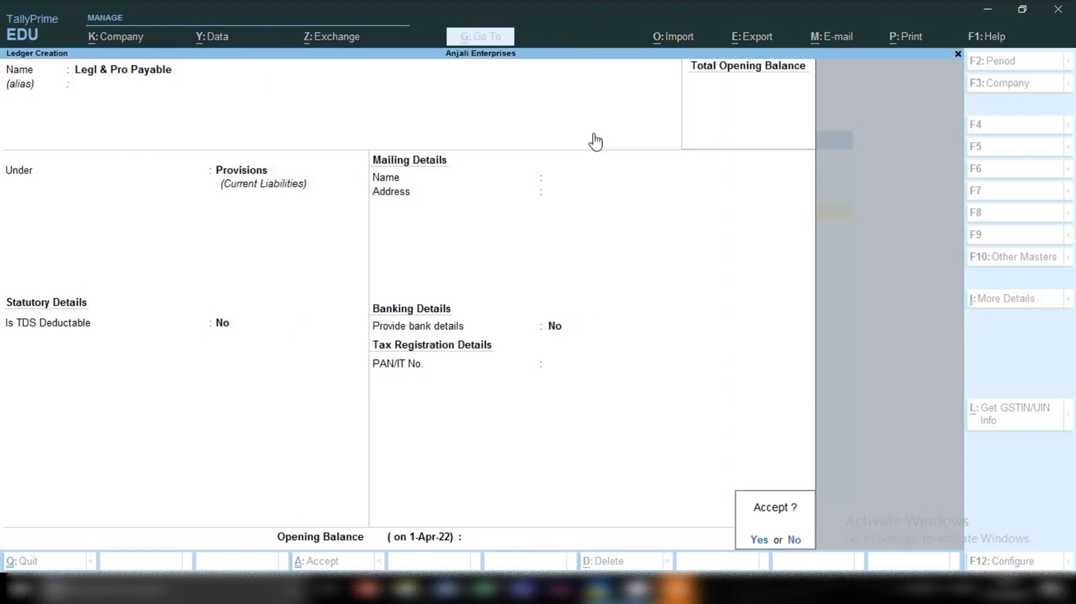
key(Return)
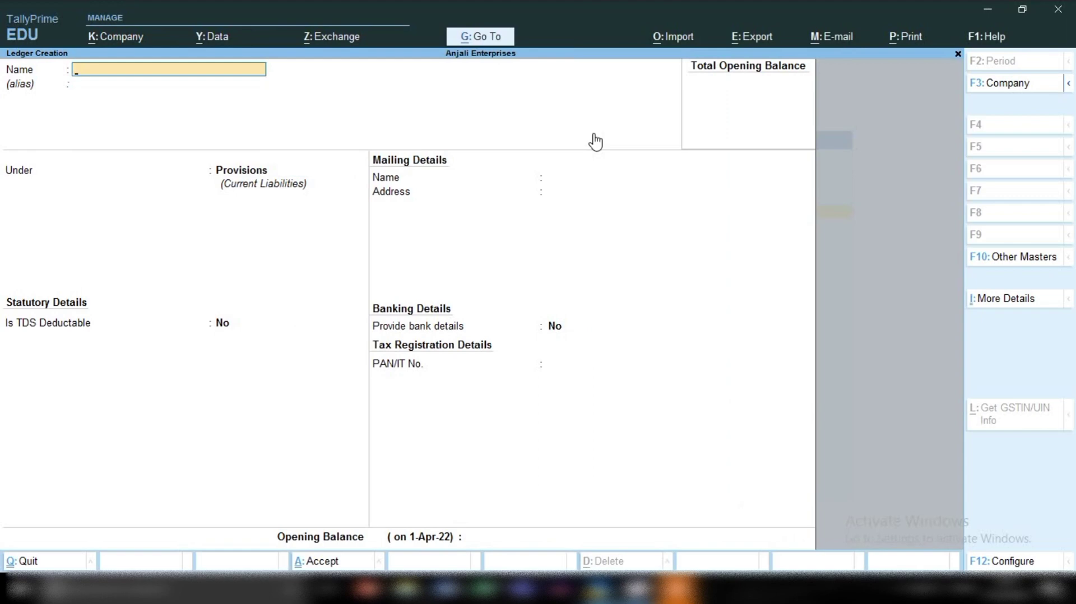
Step: Create a ledger named "Telephone Payable Exp" under Provisions, with no TDS or bank details, and save it
text(Telephone Payable Exp)
key(Return)
key(Return)
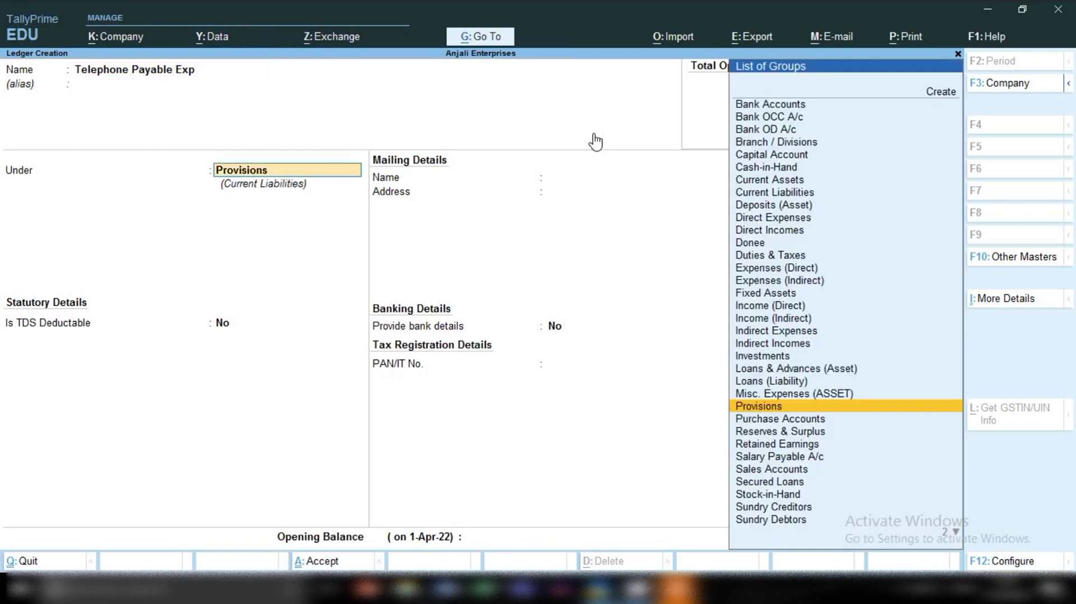
key(Return)
key(Return)
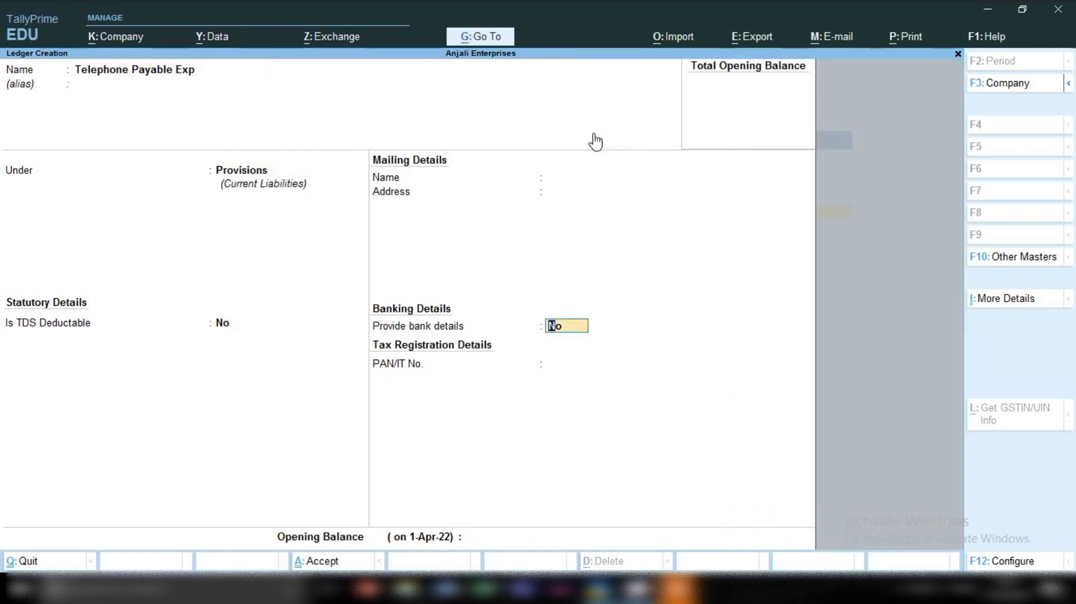
key(Return)
key(Return)
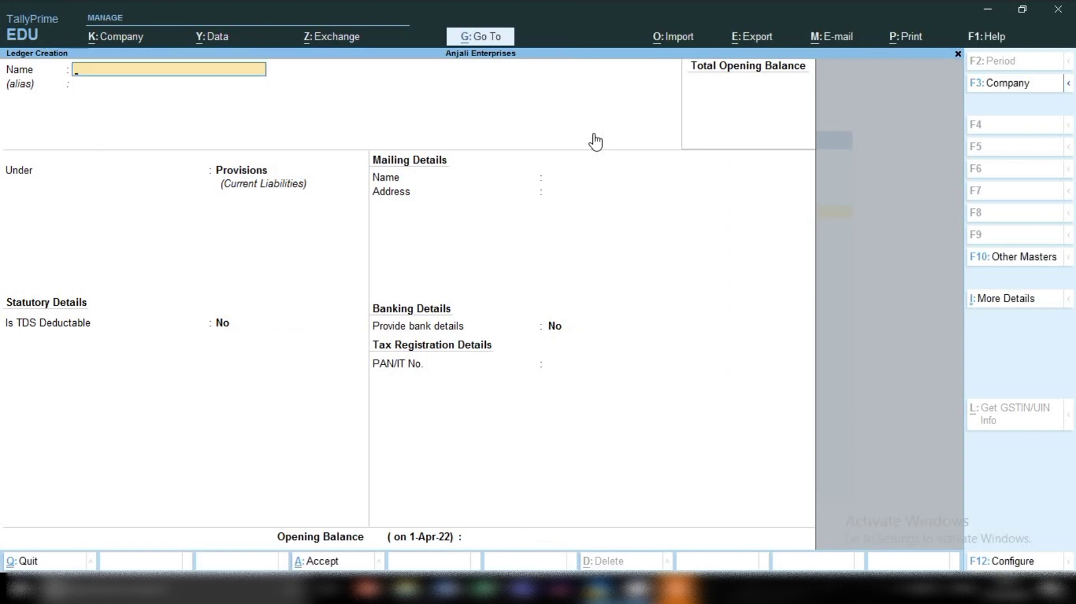
Step: Create a ledger named "Internet Payable Exp" under Provisions, with no TDS, bank details or opening balance, and accept it
text(Internet Payable)
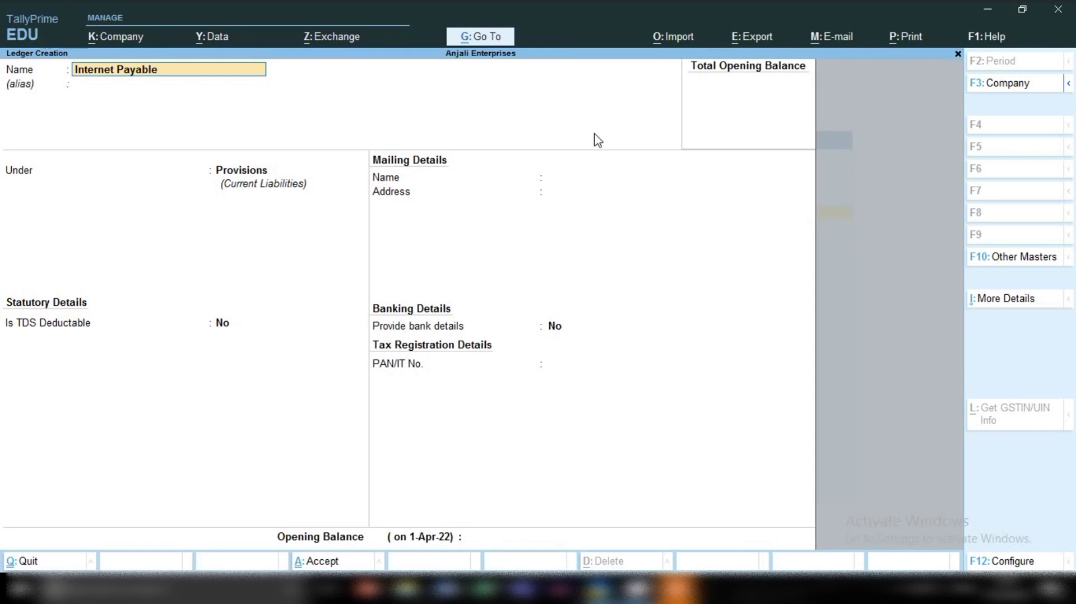
text( Exp)
key(Return)
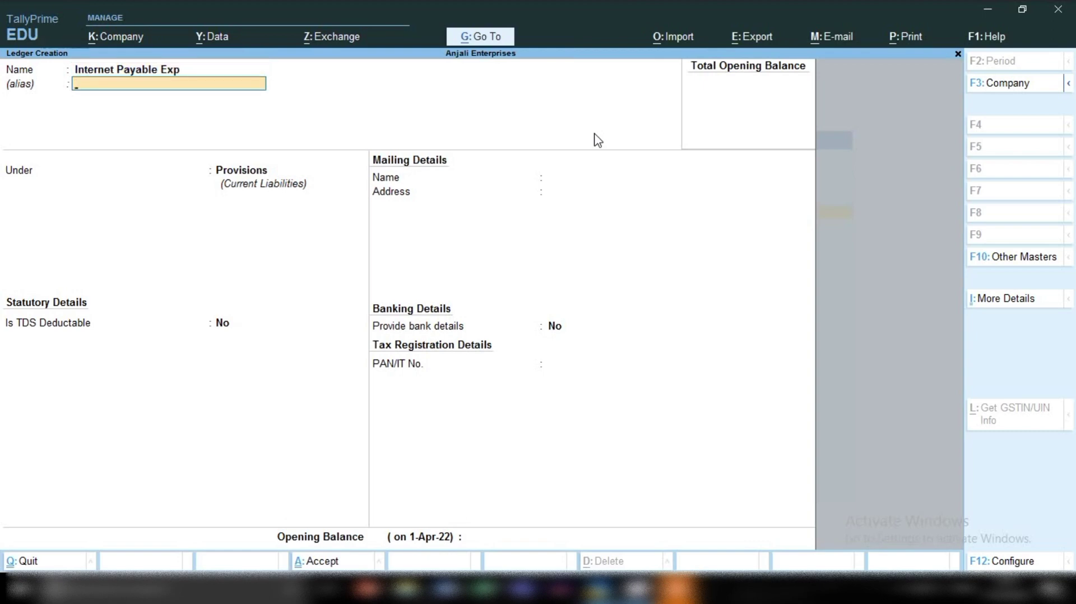
key(Return)
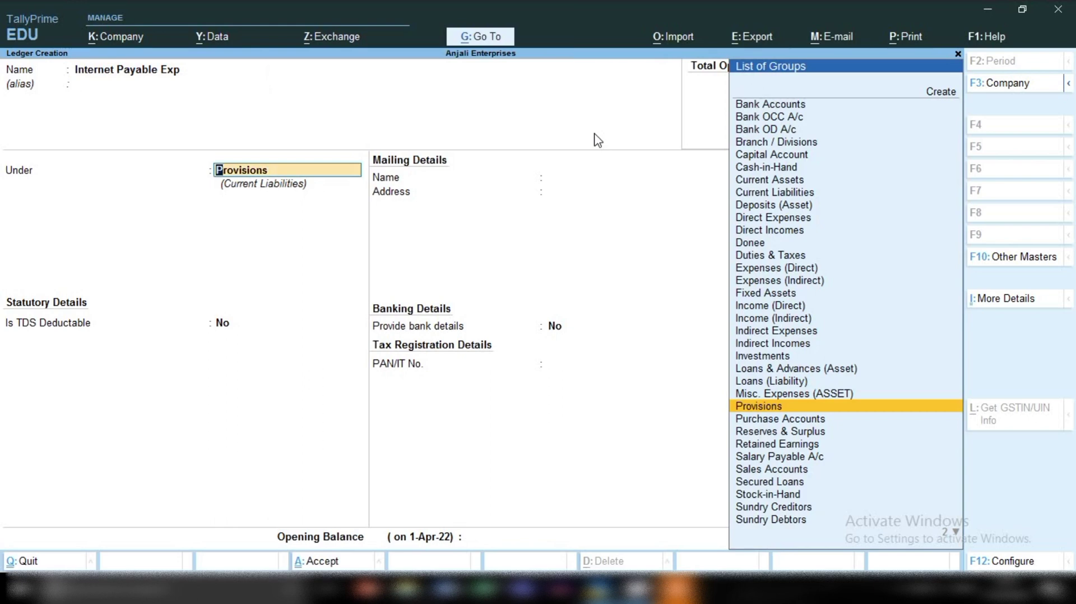
key(Return)
key(Return)
key(Return)
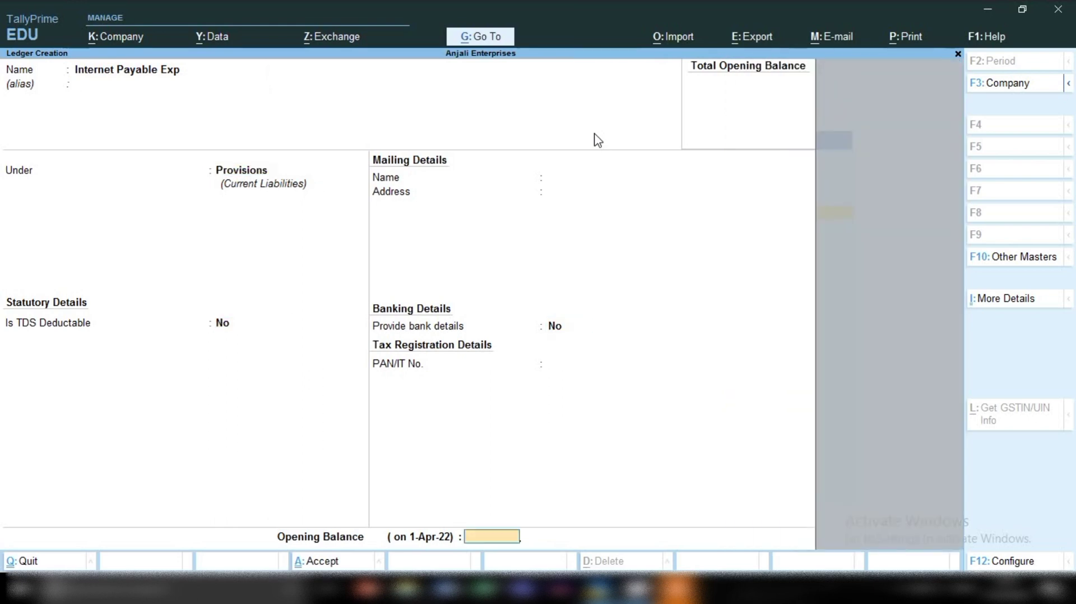
key(Return)
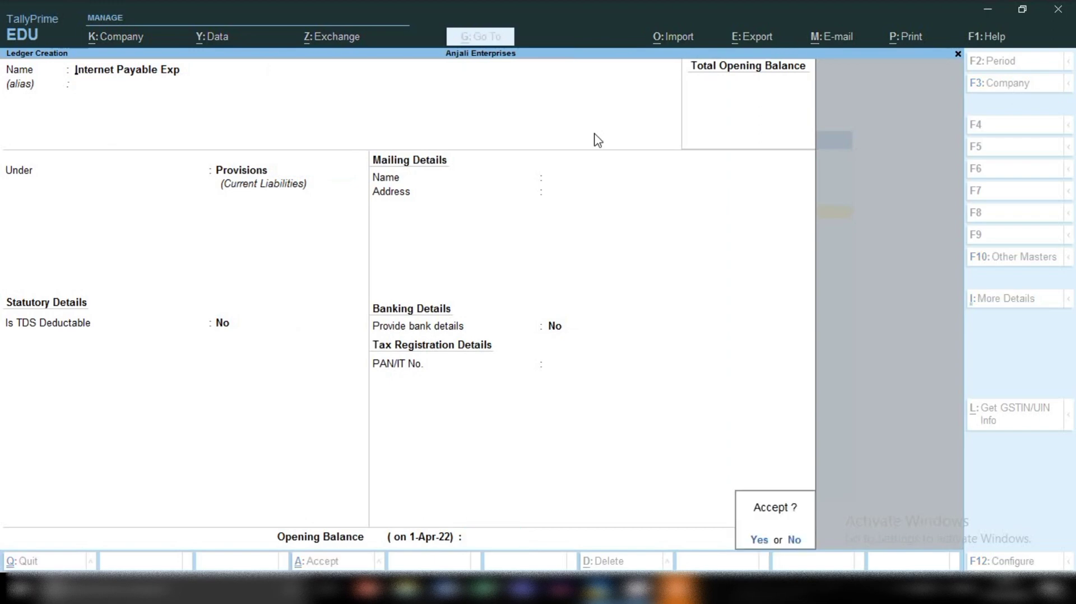
key(Return)
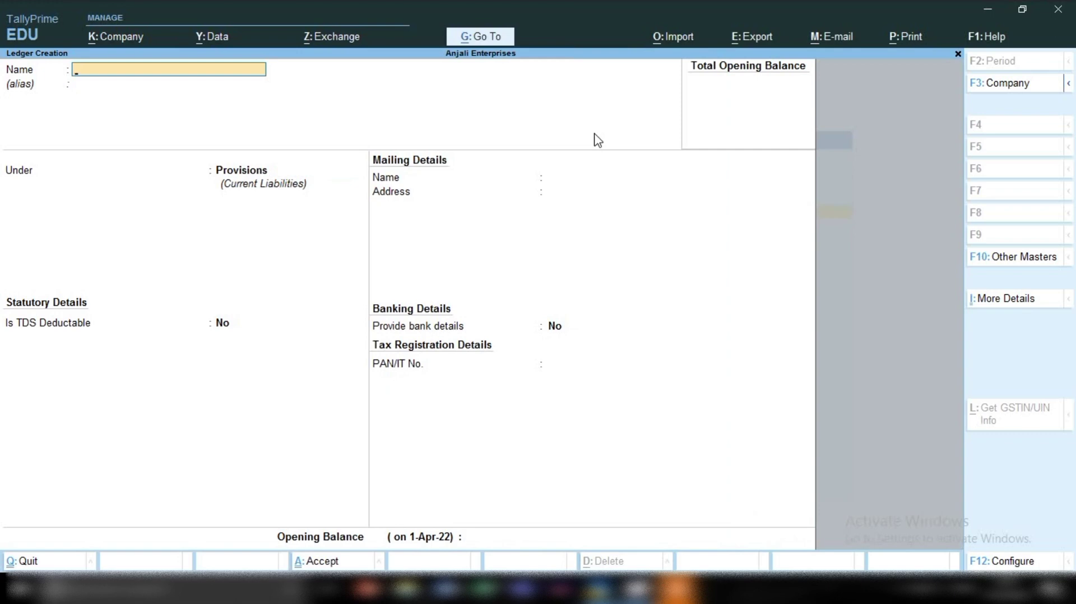
Step: Create a ledger named "Audt Fee Payable Exp" under Provisions, leaving TDS and bank details at No, and save it
text(Audt Fee Payable Exp)
key(Return)
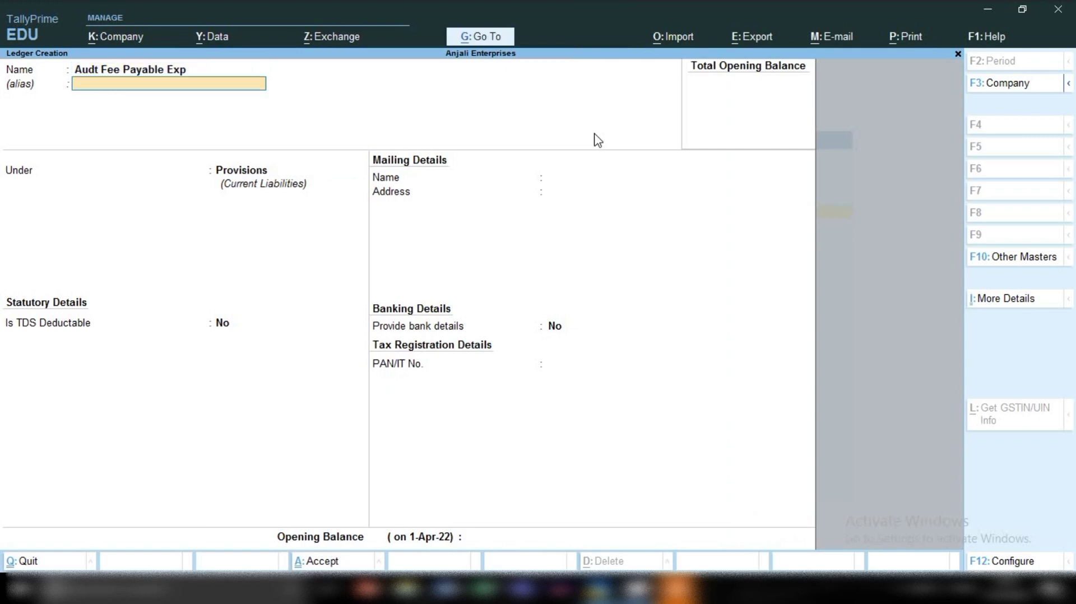
key(Return)
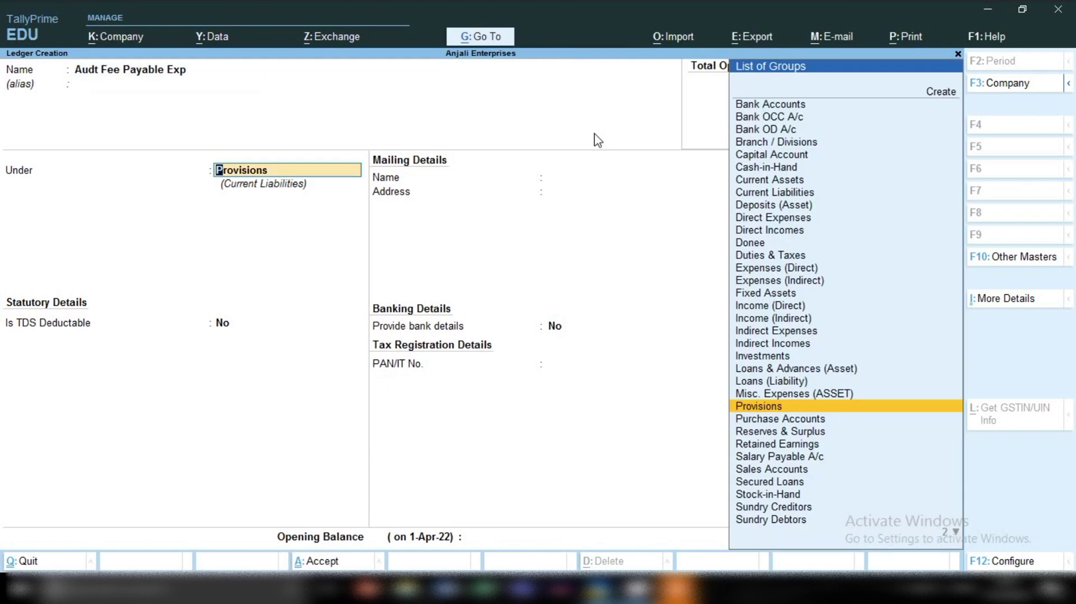
key(Return)
key(Return)
key(Return)
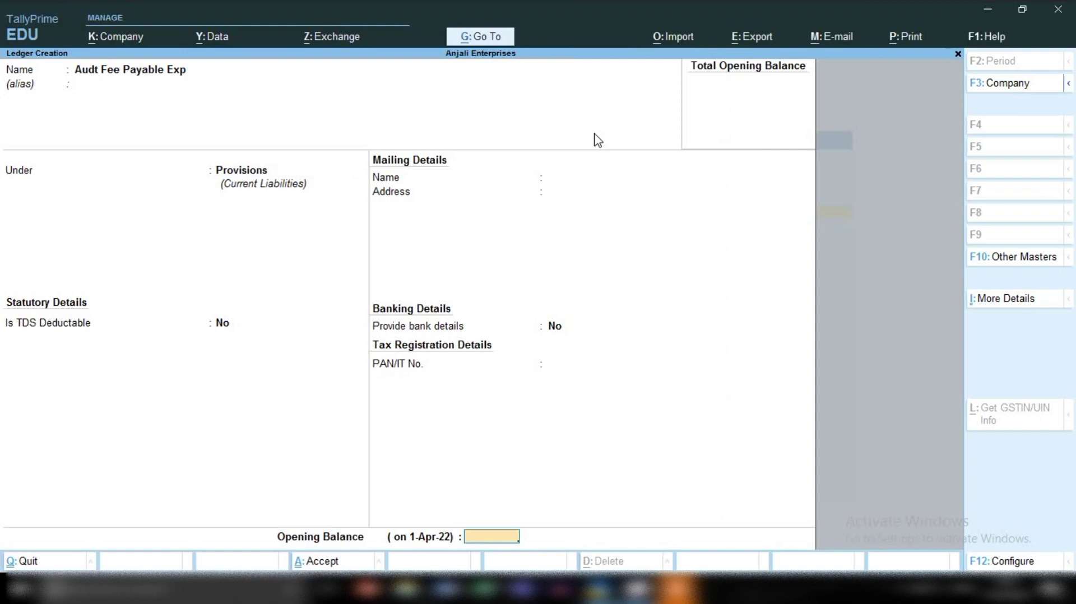
key(Return)
key(Return)
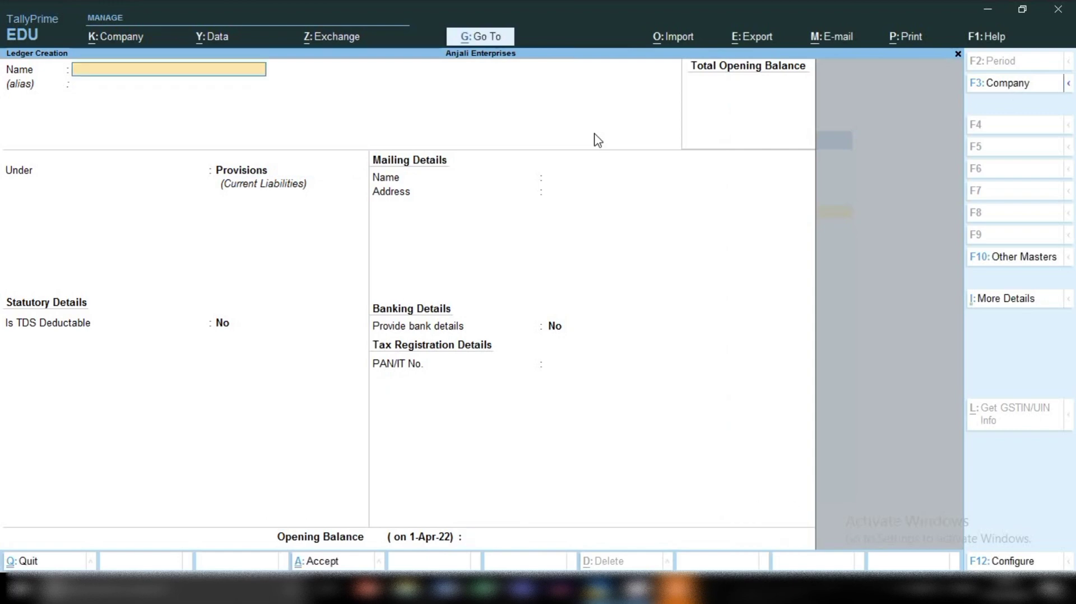
Step: Create a ledger named "Printinf & Sta Payable" under Provisions, without TDS or bank details, and save it
text(Prin)
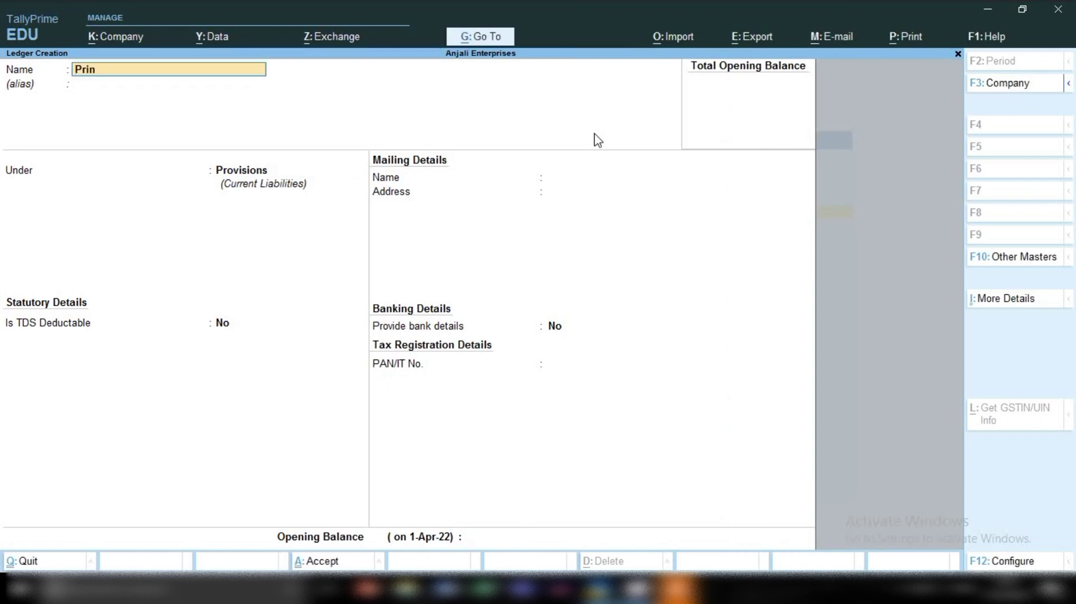
text(tinf & Sta Payable)
key(Return)
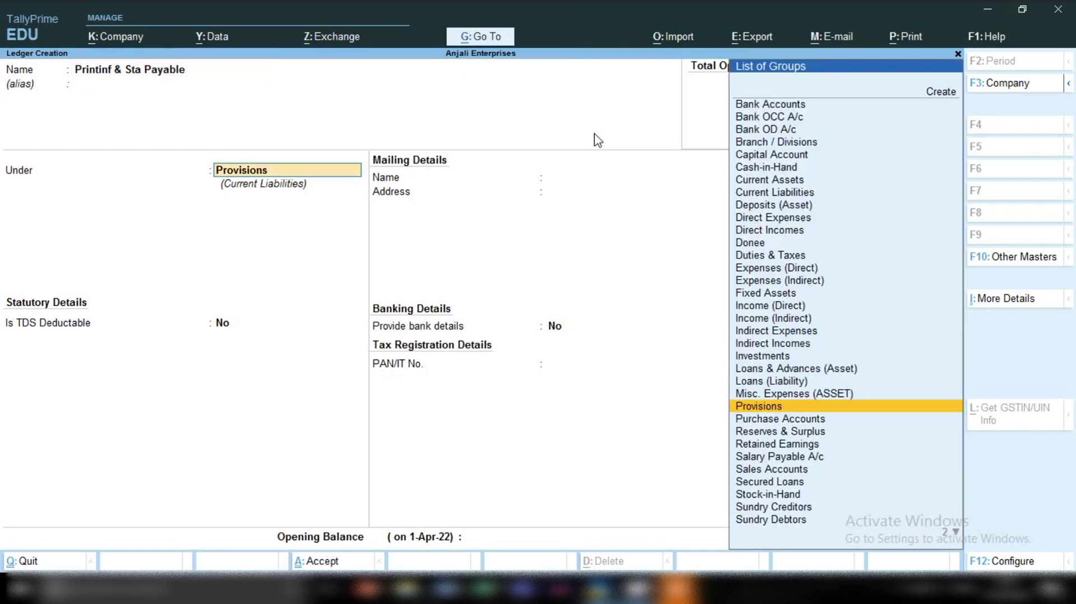
key(Return)
key(Return)
key(Return)
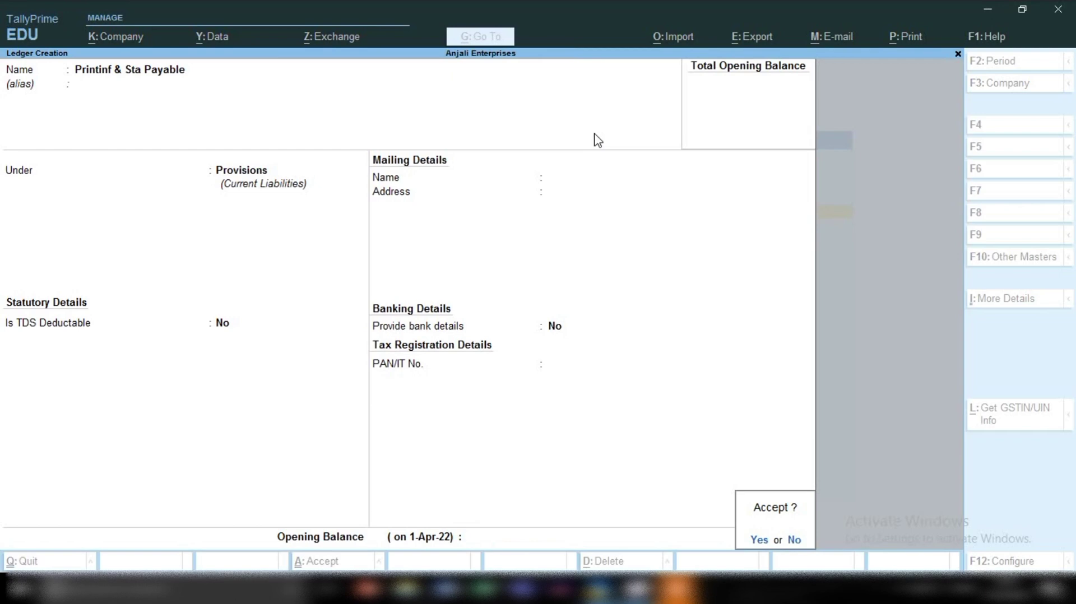
key(Return)
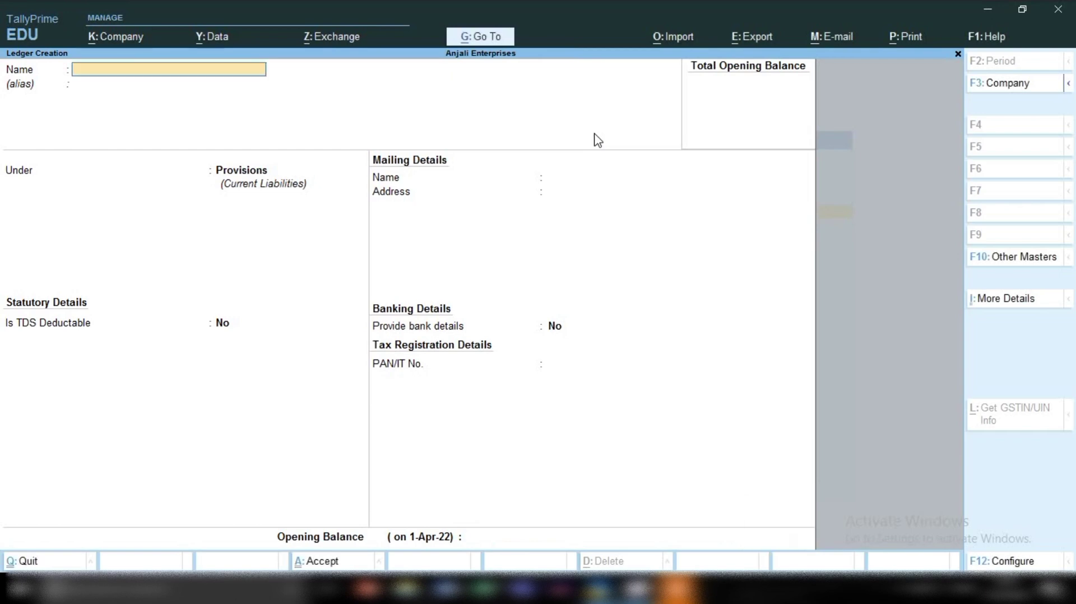
Step: Create a ledger named "Bank Charges Payable" under Provisions, with no TDS, bank details or opening balance, and save it
text(Bank Charges Payable)
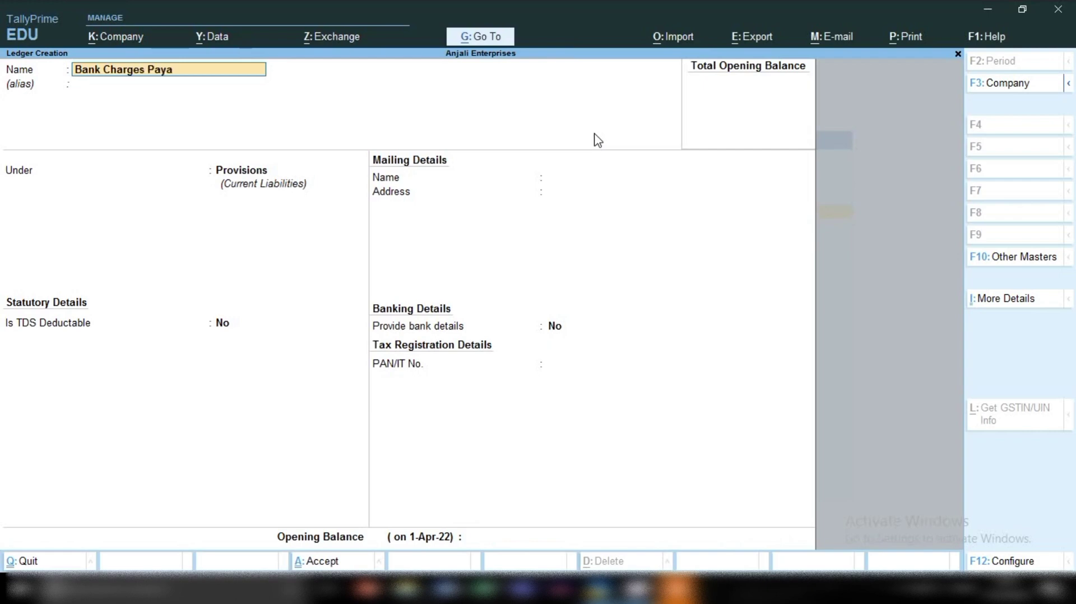
key(Return)
key(Return)
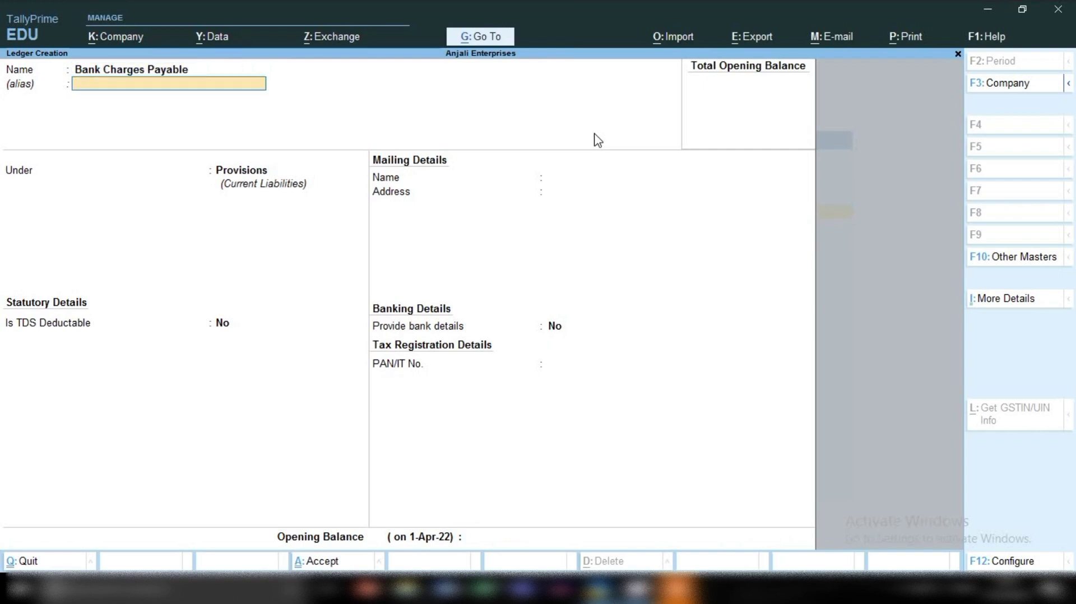
key(Return)
key(Return)
key(Return)
key(Return)
key(Return)
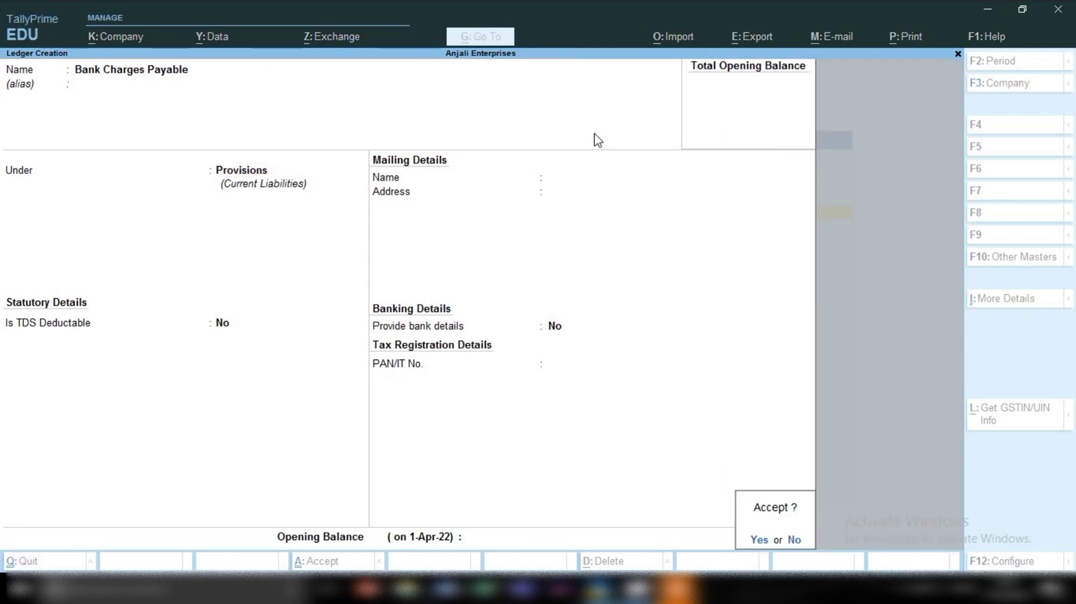
key(Return)
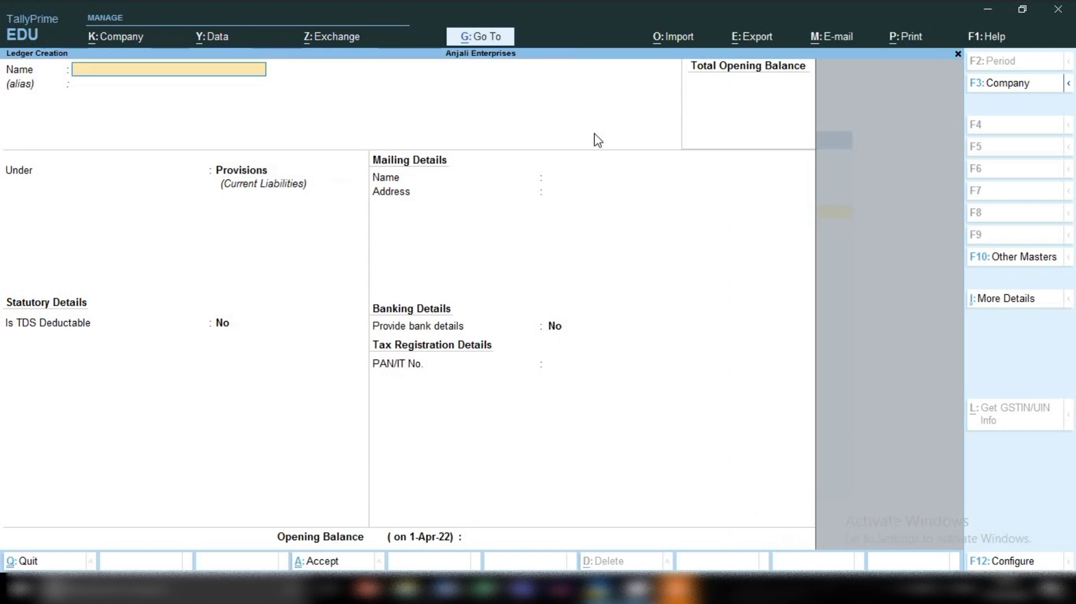